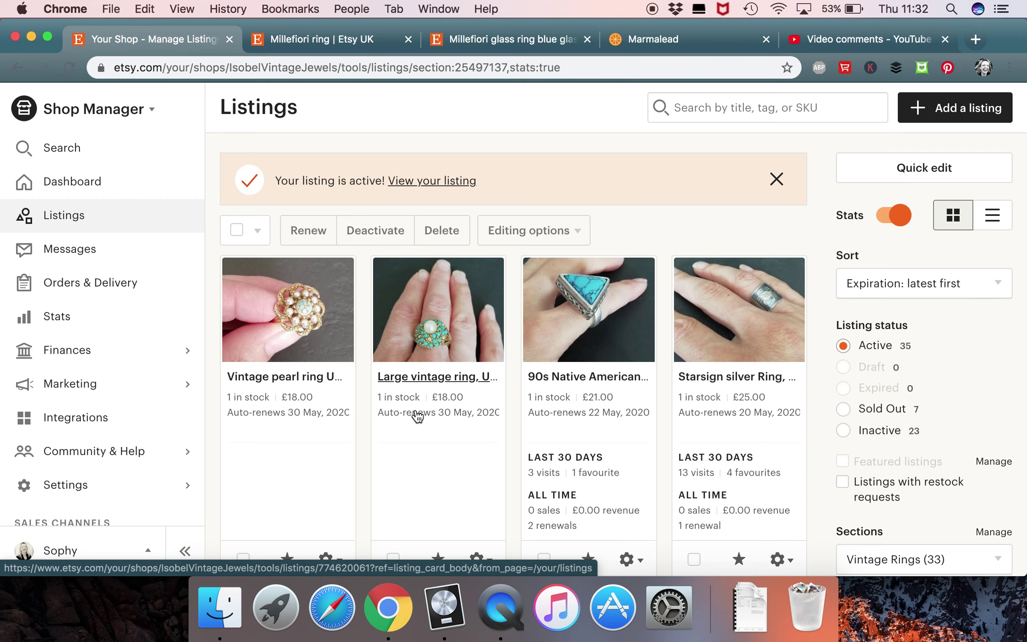
scroll(422, 415, "down", 3)
scroll(421, 414, "down", 1)
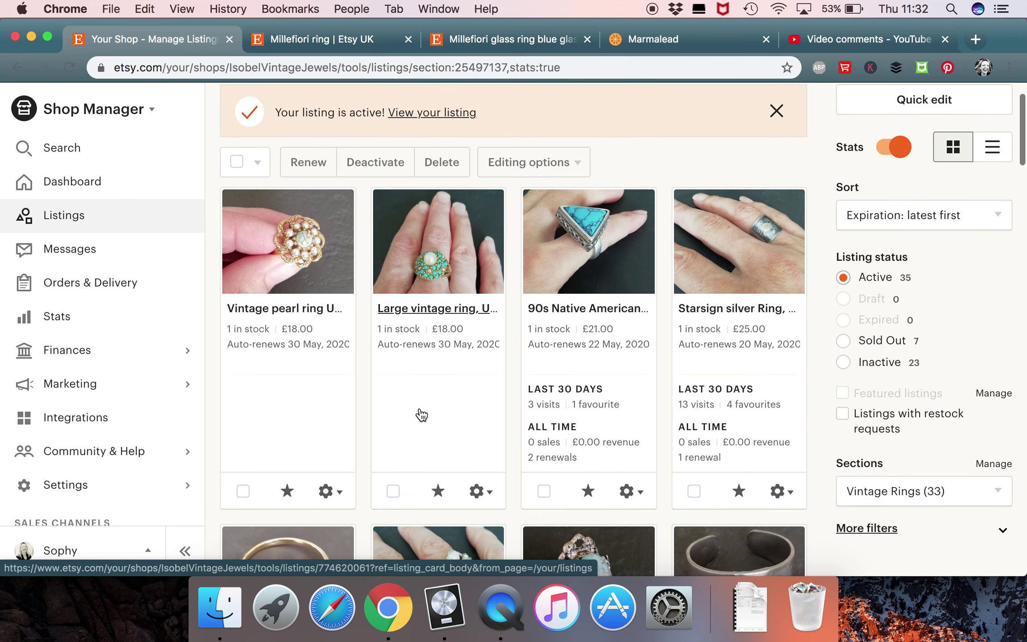
scroll(422, 414, "up", 4)
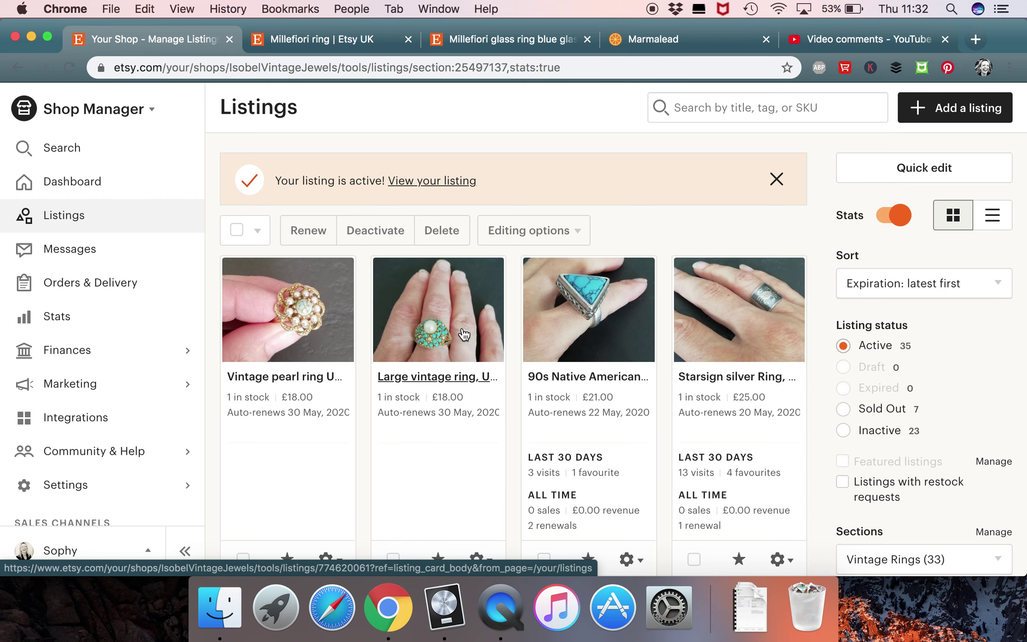
scroll(464, 334, "down", 3)
scroll(462, 327, "up", 3)
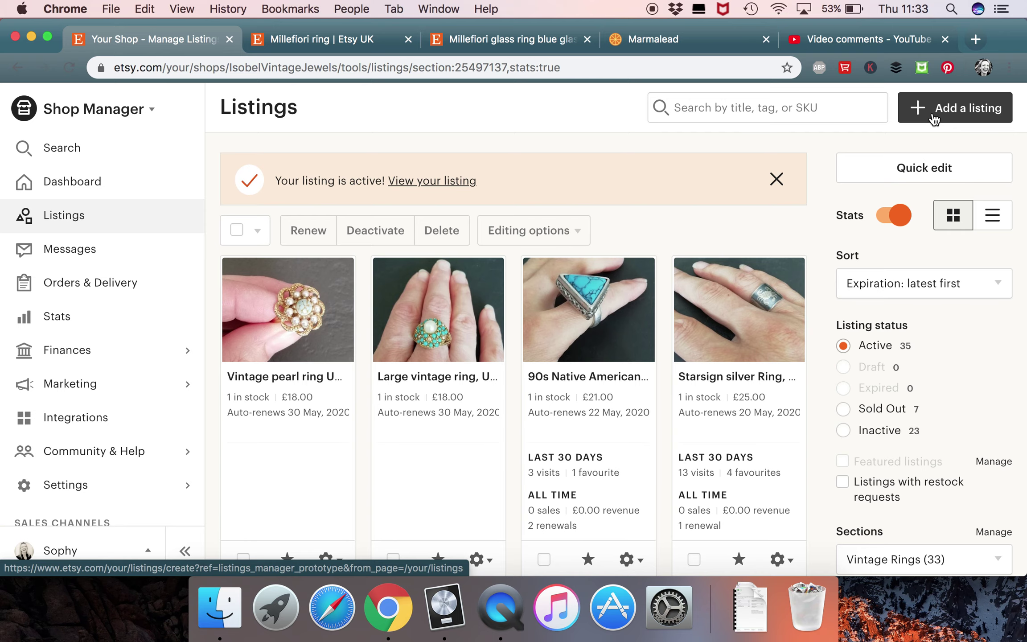
Step: Start a new shop listing and browse to the ISOBEL CRAFT STUFF folder for its photos
left_click(932, 116)
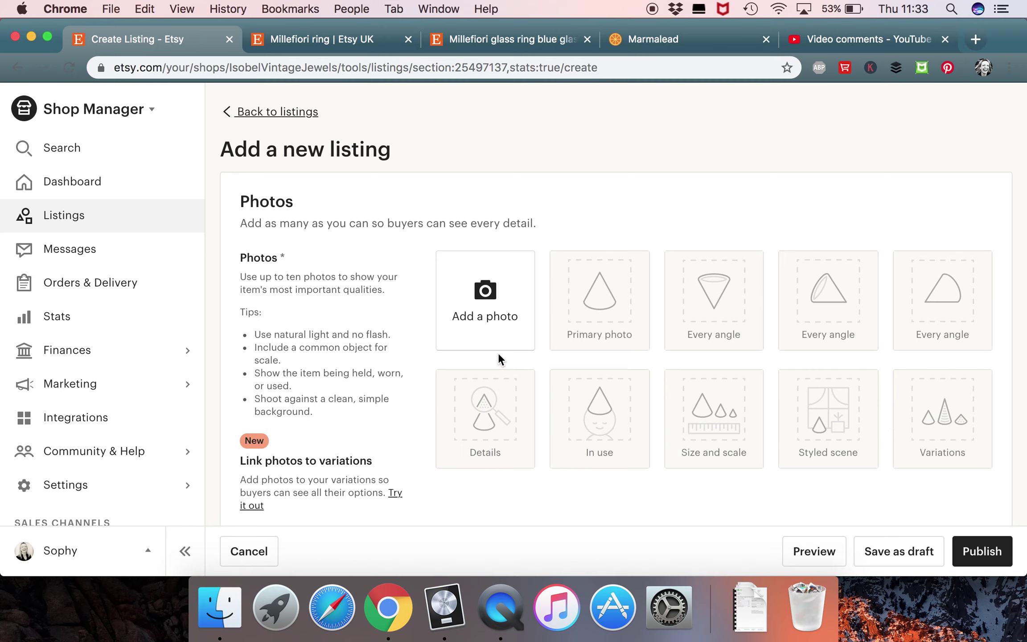
left_click(492, 296)
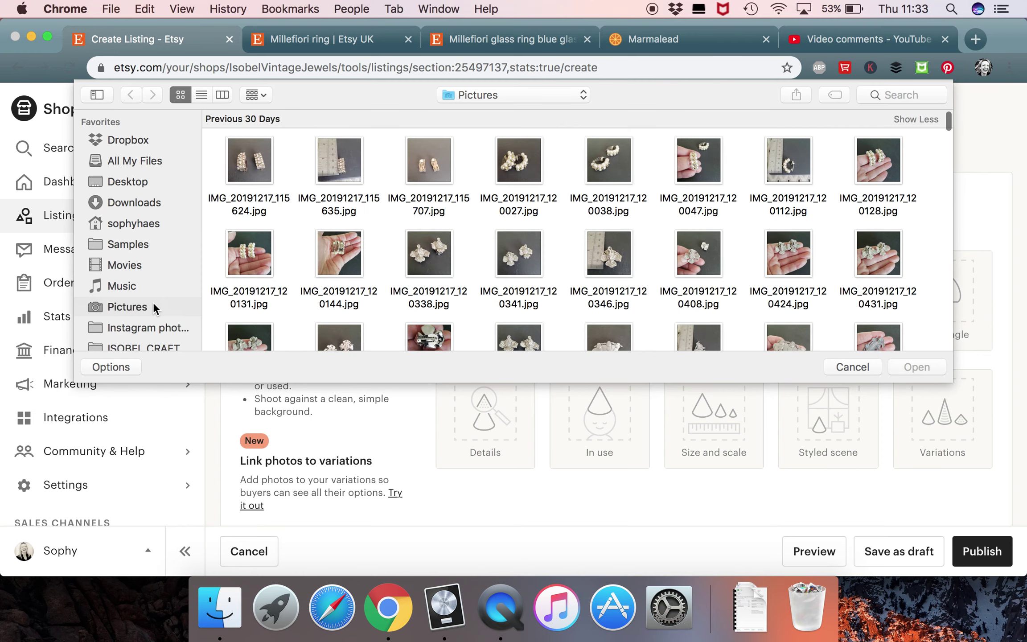
scroll(153, 302, "down", 3)
left_click(164, 265)
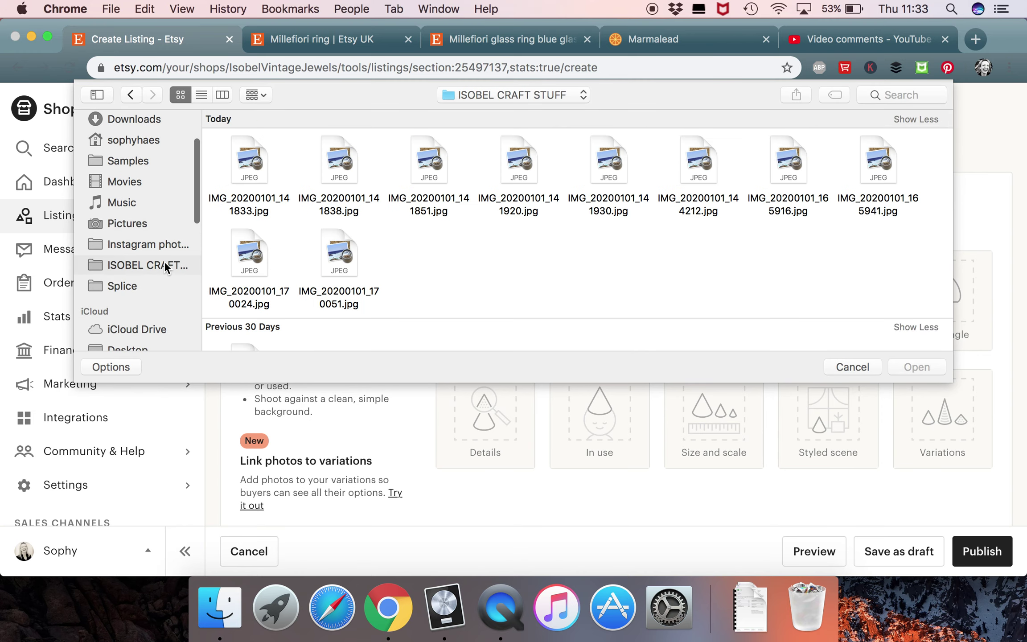
Step: Upload all ten ring photos from the folder's Today group, IMG_20200101_141833.jpg through IMG_20200101_170051.jpg, to the listing
left_click(248, 167)
left_click(350, 171, "shift")
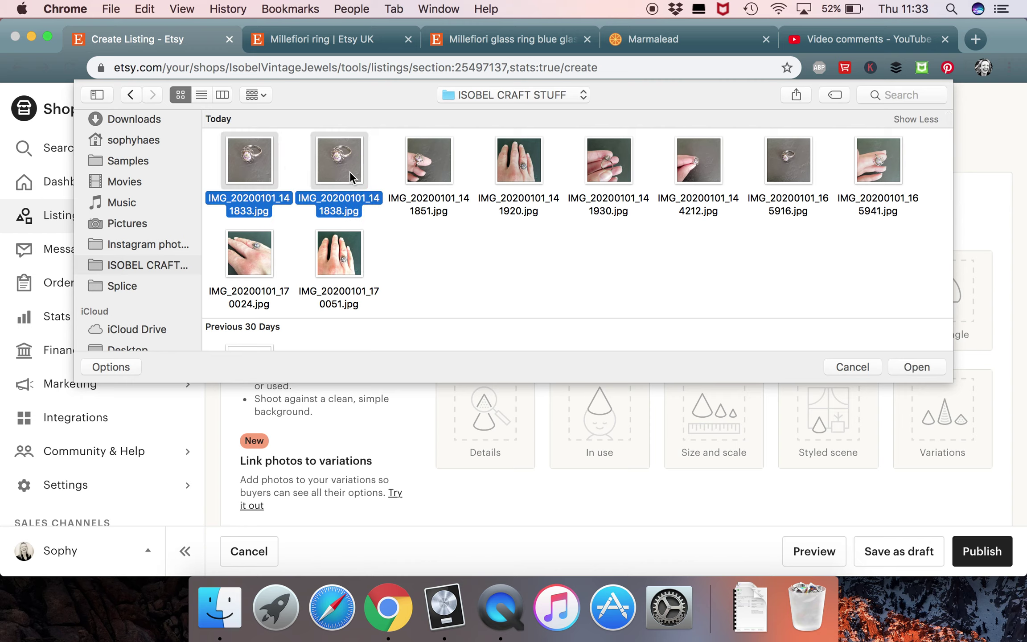
left_click(434, 169, "shift")
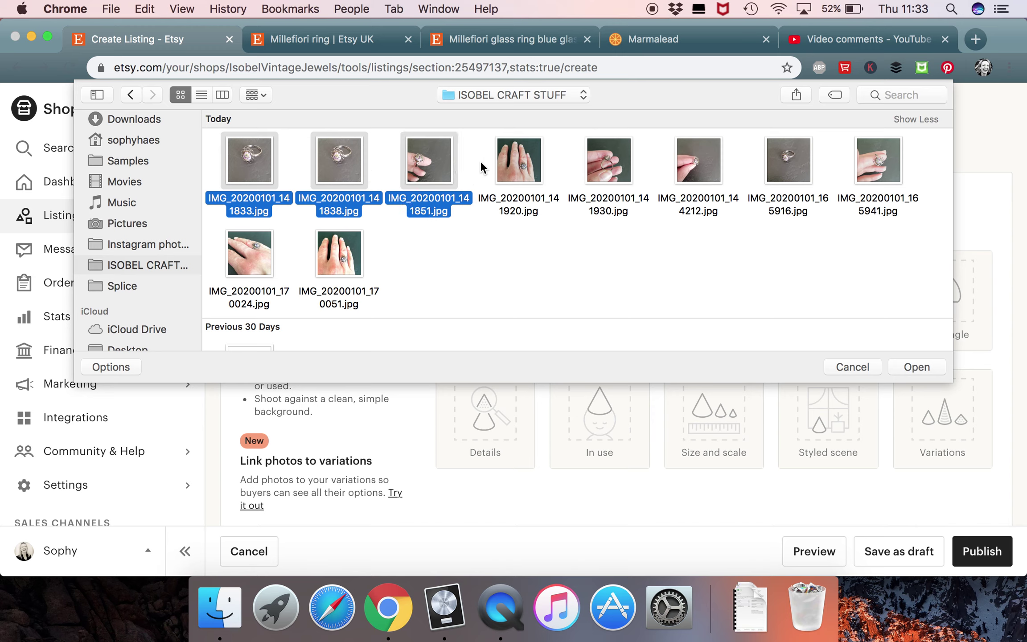
left_click(528, 167, "shift")
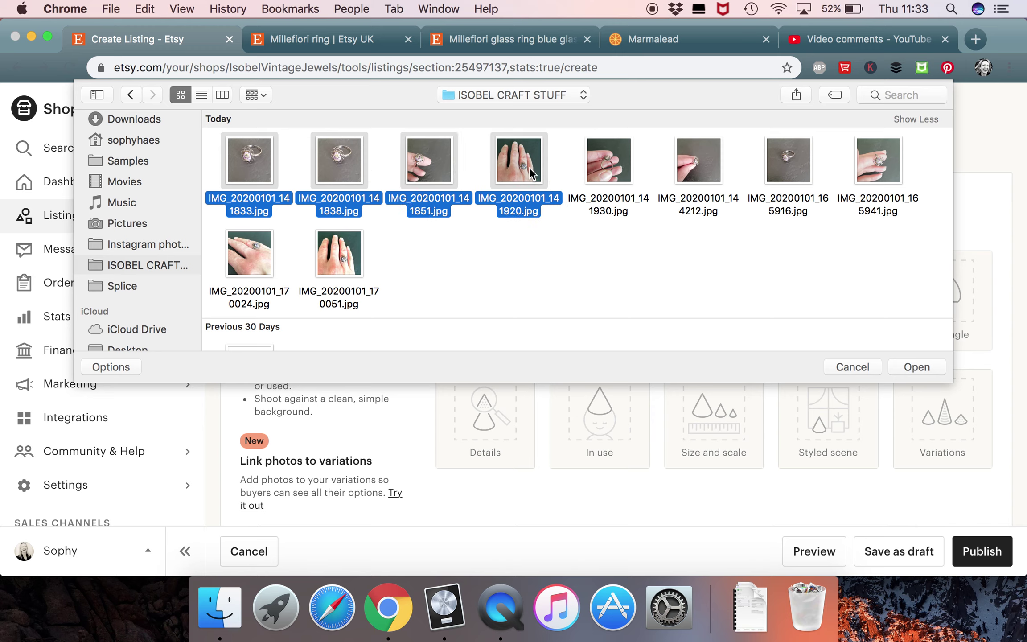
left_click(613, 167, "shift")
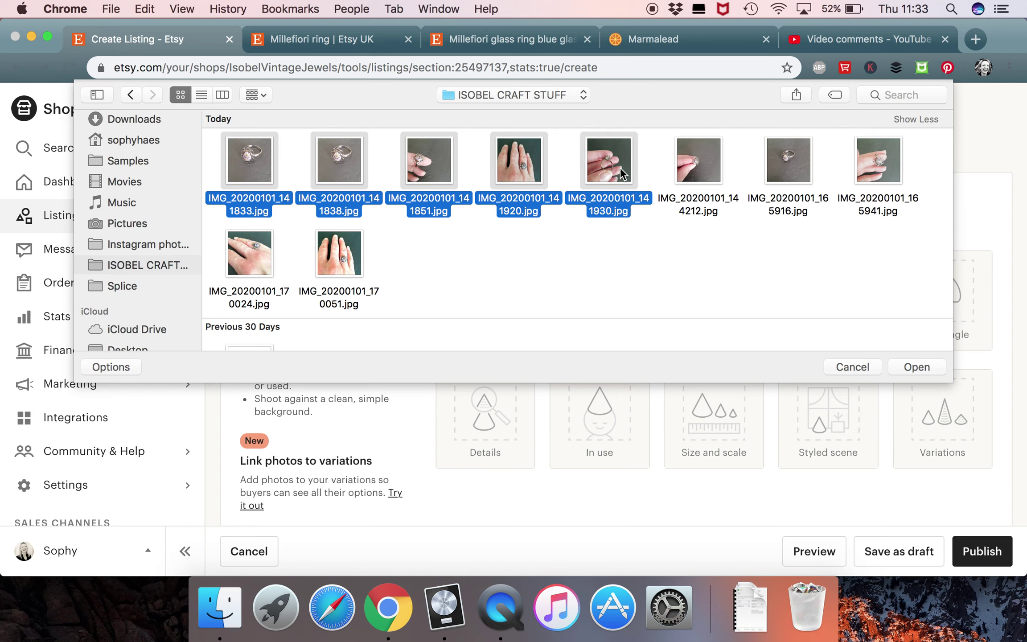
left_click(703, 170, "shift")
left_click(787, 174, "shift")
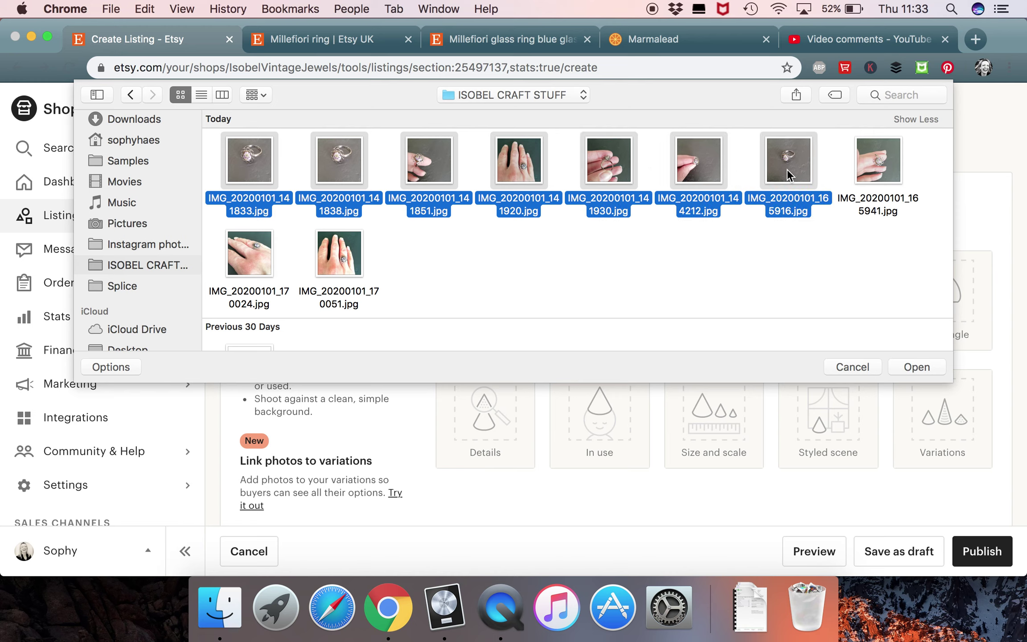
left_click(877, 165, "shift")
left_click(248, 254, "shift")
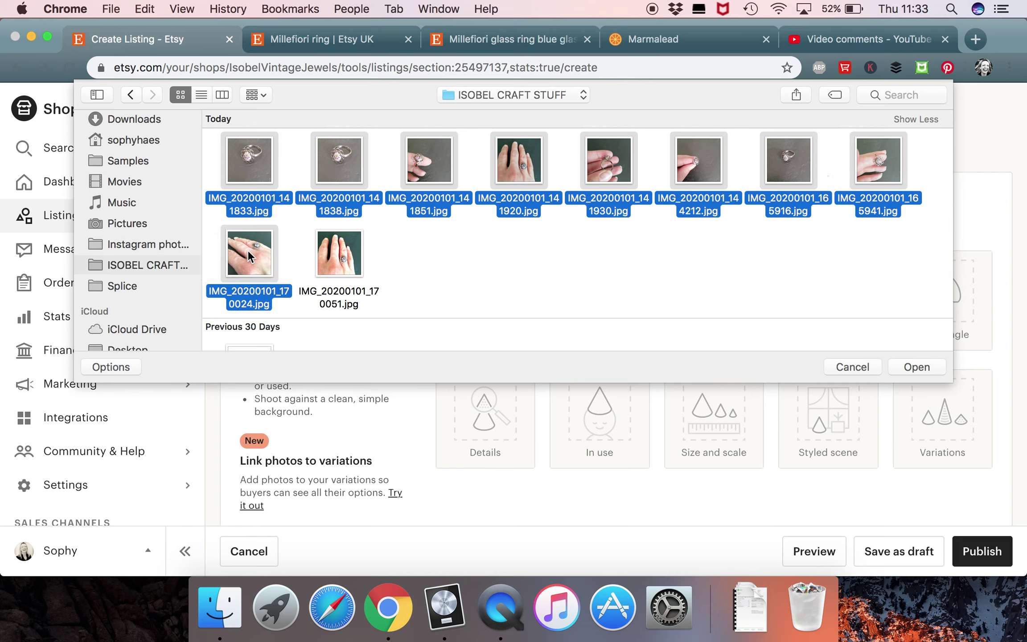
left_click(351, 255, "shift")
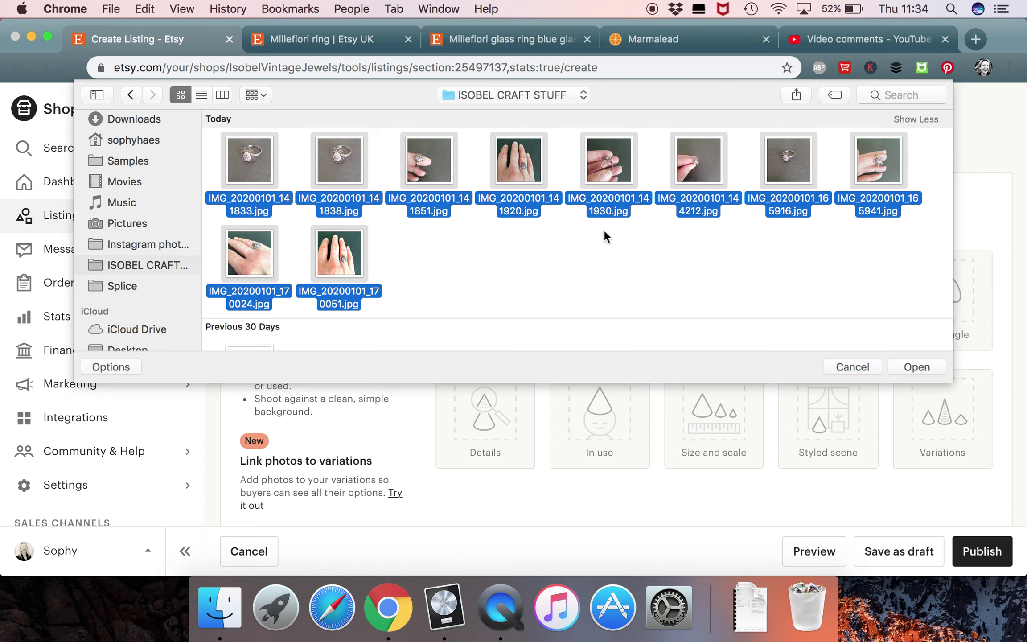
left_click(925, 365)
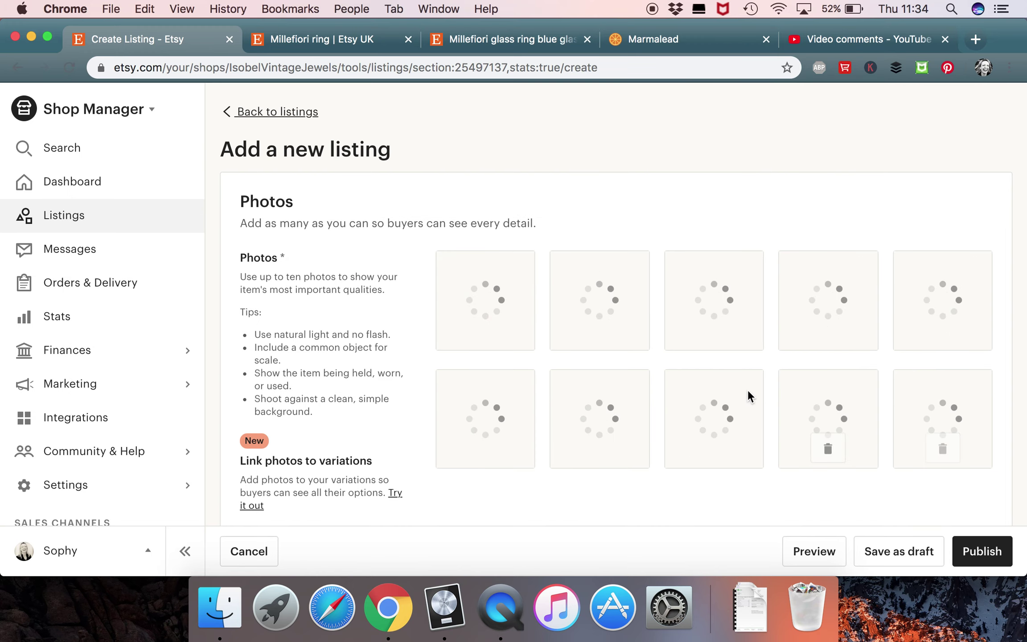
Step: Set the listing title to "Vintage MILLEFIORE ring, UK Size L 1/2 U.S. size 6, 1960s oval glass cabochon Millefiori bead adjustable purple ring, Murano jewelry"
scroll(746, 391, "down", 1)
scroll(746, 390, "down", 10)
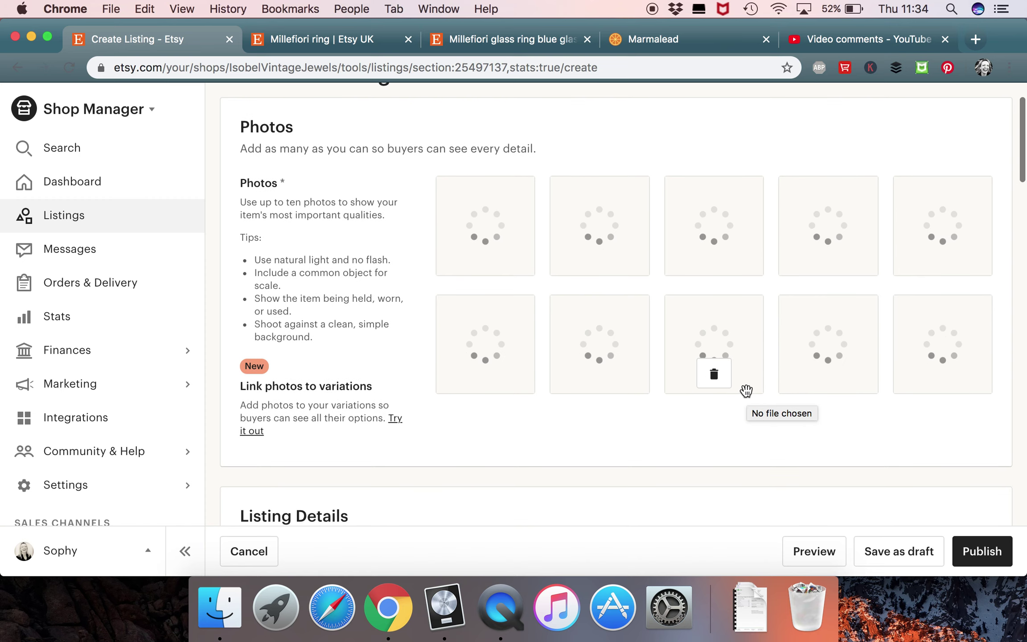
scroll(746, 391, "down", 3)
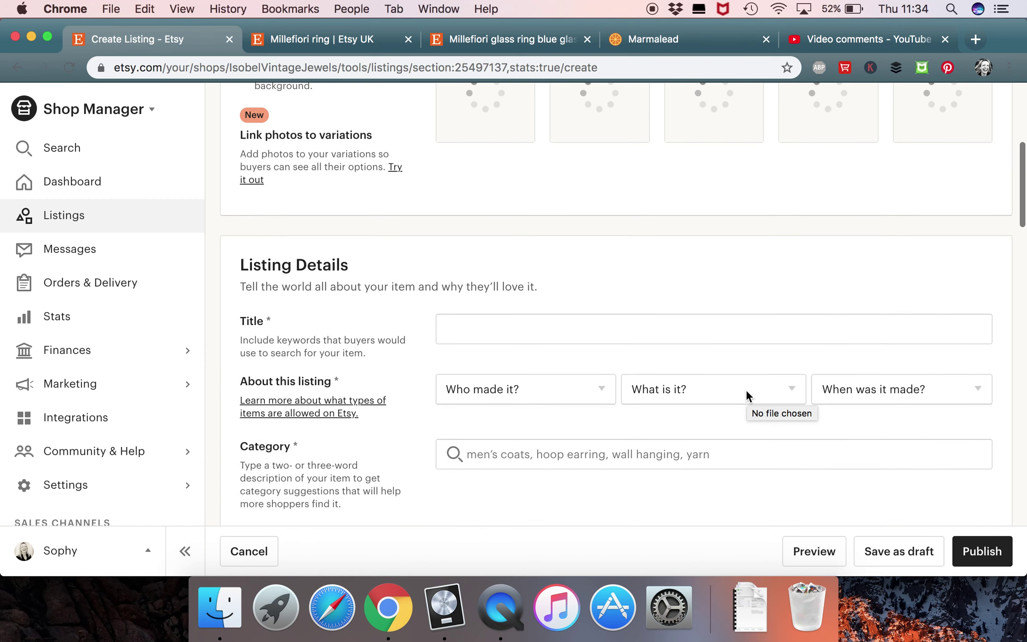
left_click(494, 331)
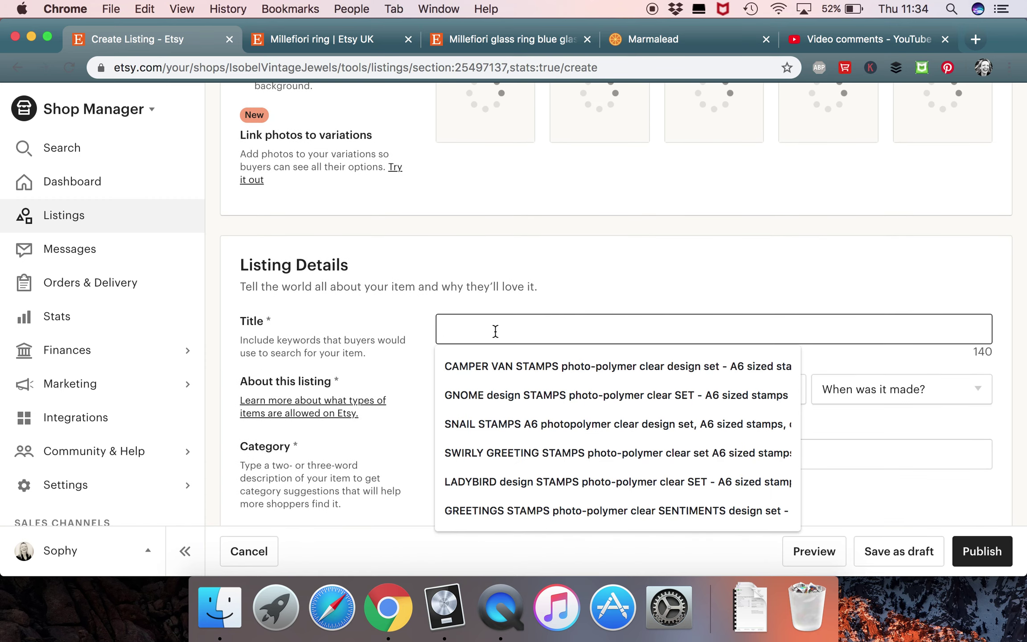
type("Vintage MILLEFIORE ring, UK Size L 1/2 U.S. size 6, 1960s oval glass cabochon Millefiori bead adjustable purple ring, Murano jewelry")
left_click(528, 329)
scroll(527, 329, "left", 4)
scroll(527, 328, "left", 1)
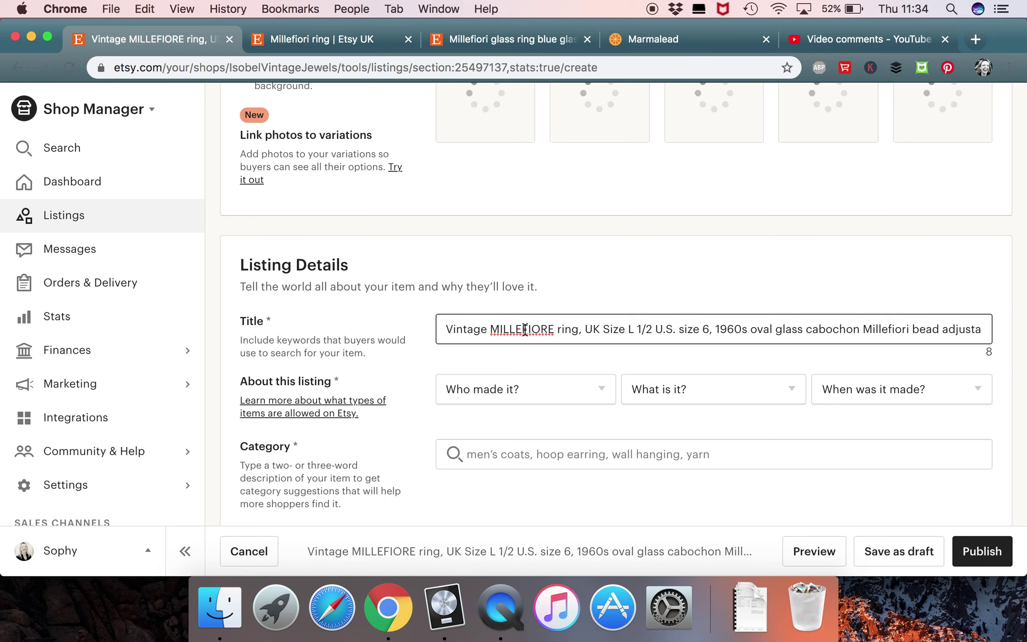
scroll(525, 330, "up", 1)
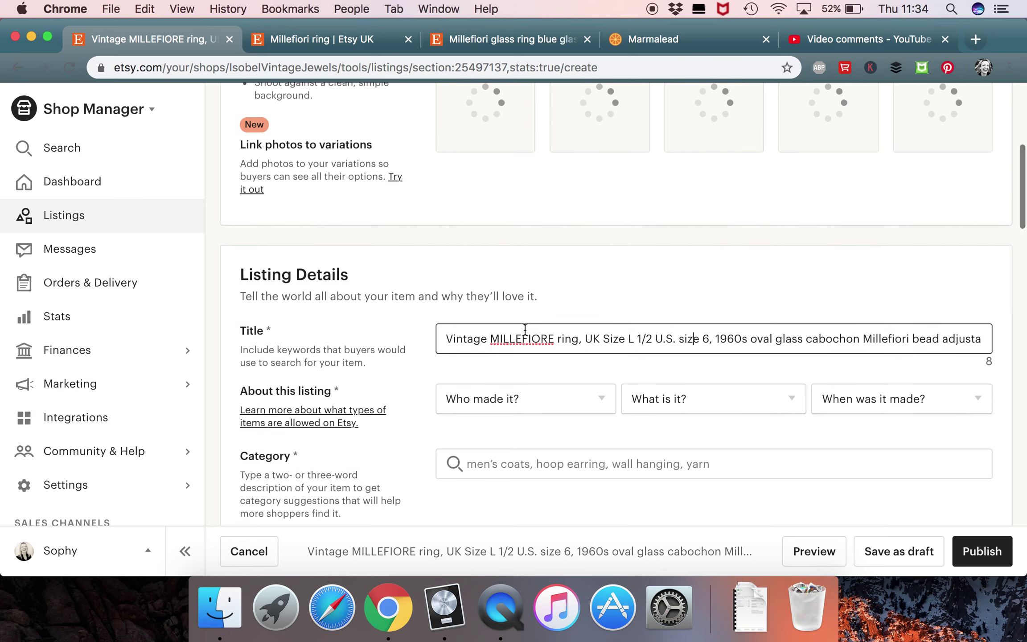
scroll(525, 330, "down", 2)
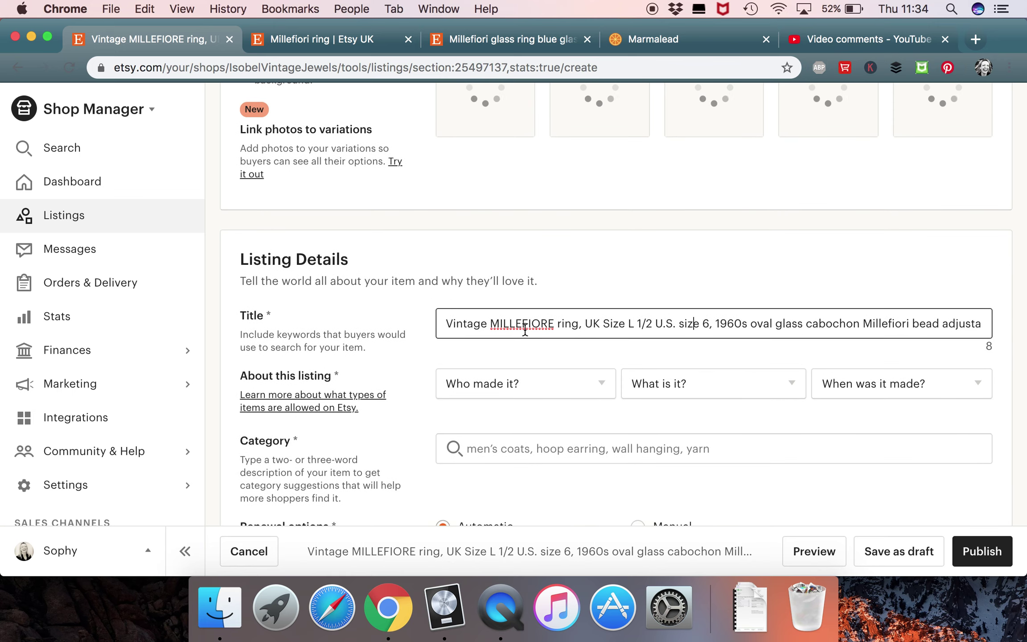
Step: Look through the open Etsy search results for "millefiori ring" to compare competing items and their titles
left_click(348, 44)
scroll(418, 295, "up", 2)
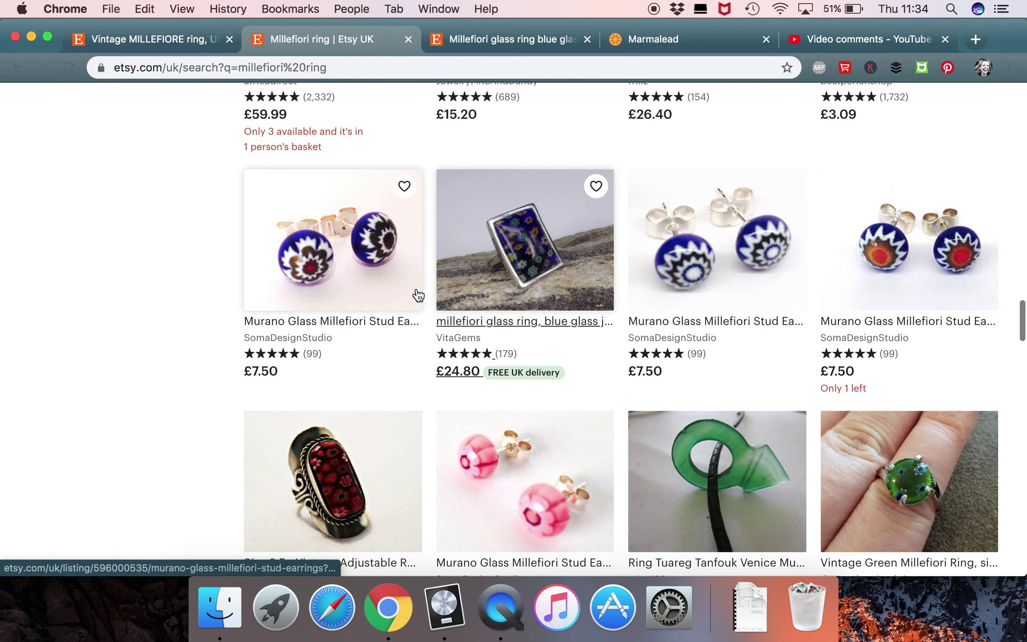
scroll(418, 295, "up", 10)
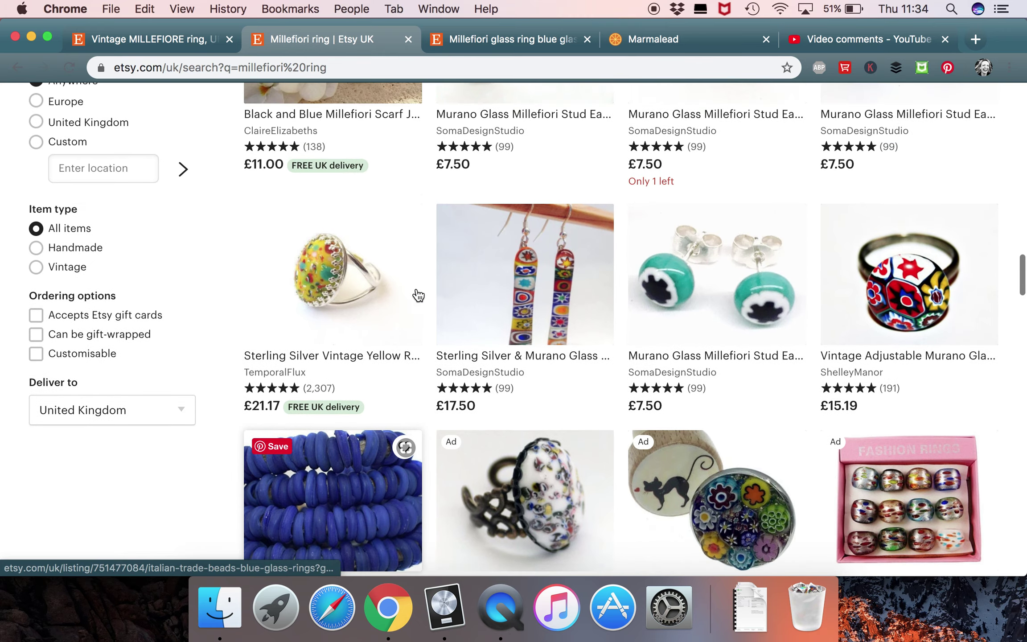
scroll(418, 295, "up", 10)
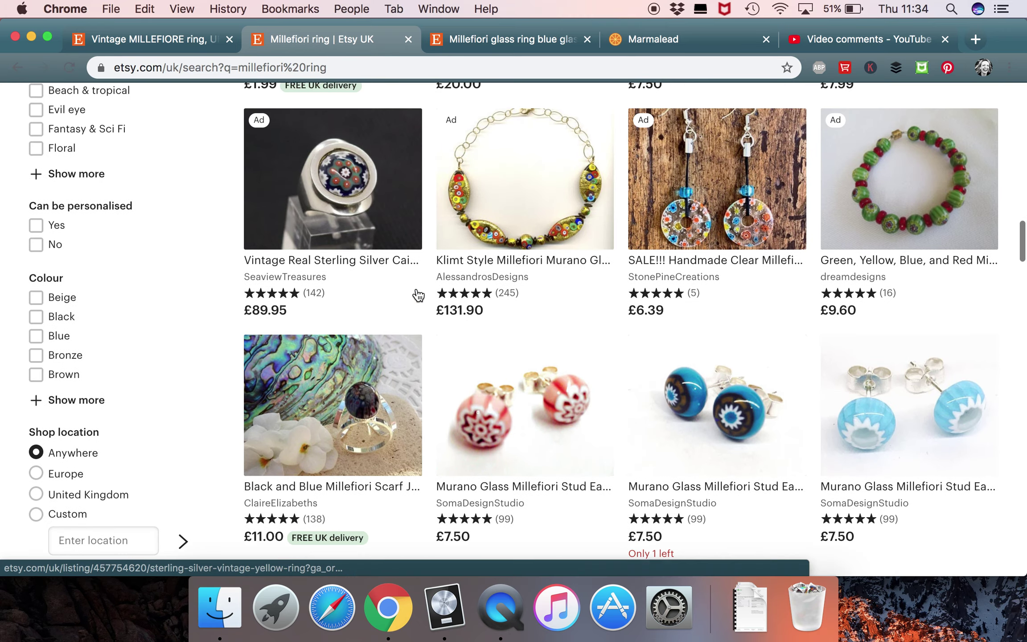
scroll(418, 295, "up", 8)
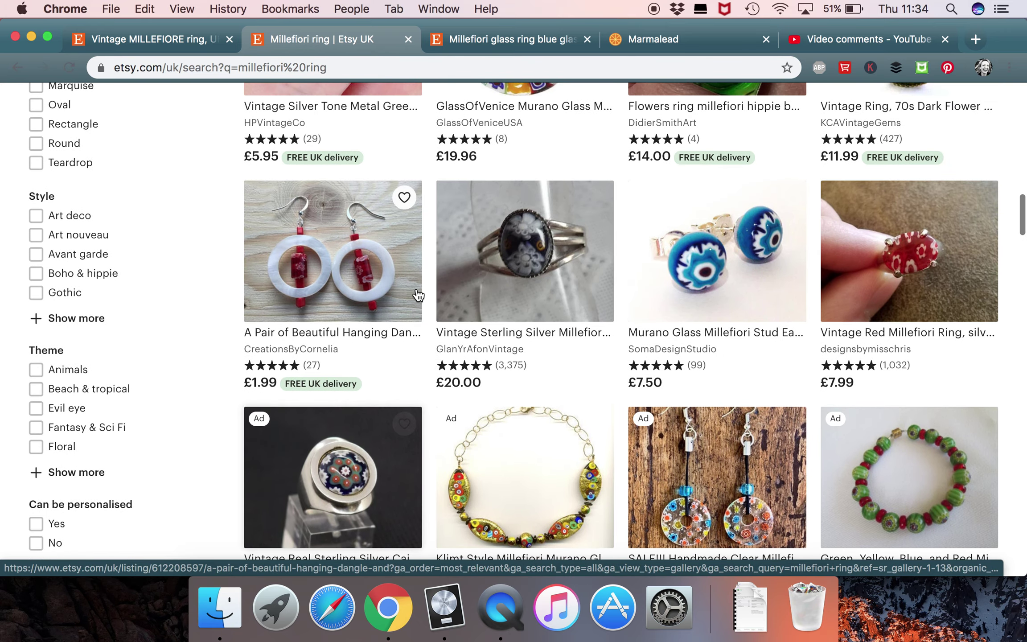
scroll(418, 295, "up", 10)
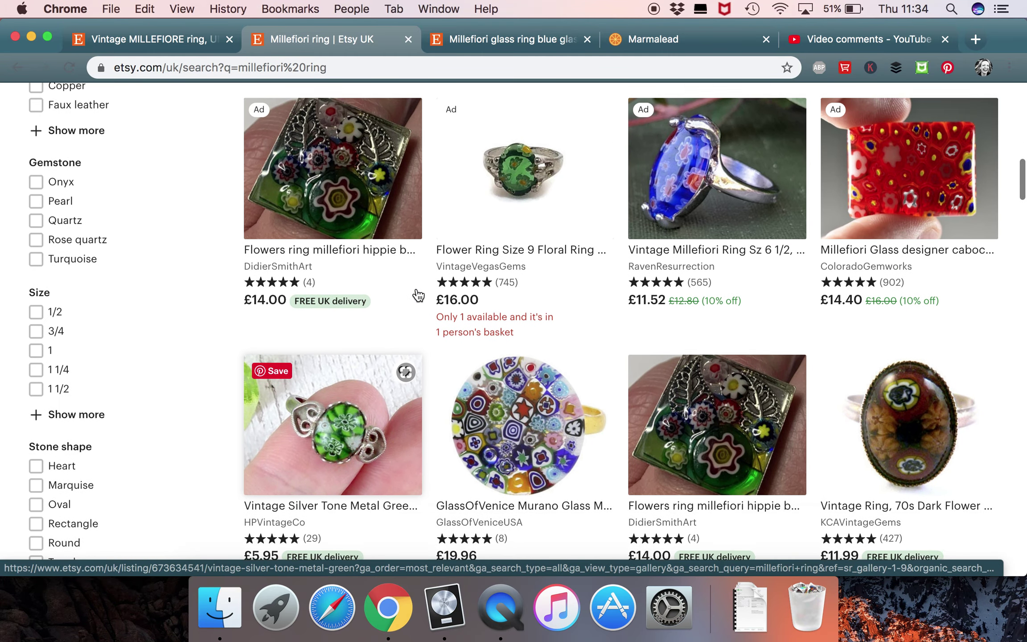
scroll(417, 295, "up", 1)
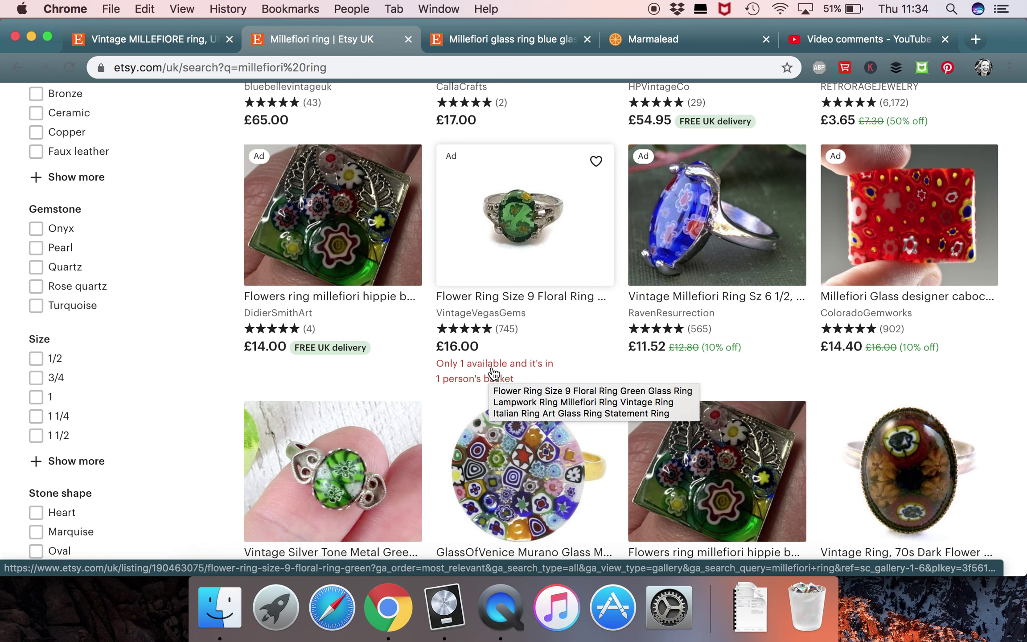
Step: Return to the new listing and shorten "1960s" to "60s" in its title
left_click(175, 43)
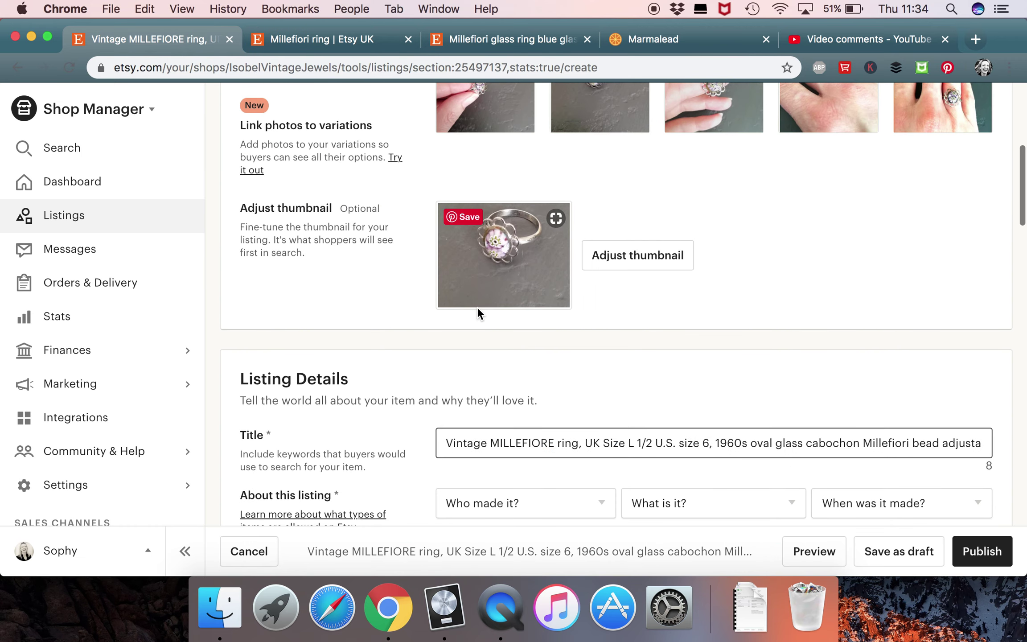
scroll(477, 307, "down", 5)
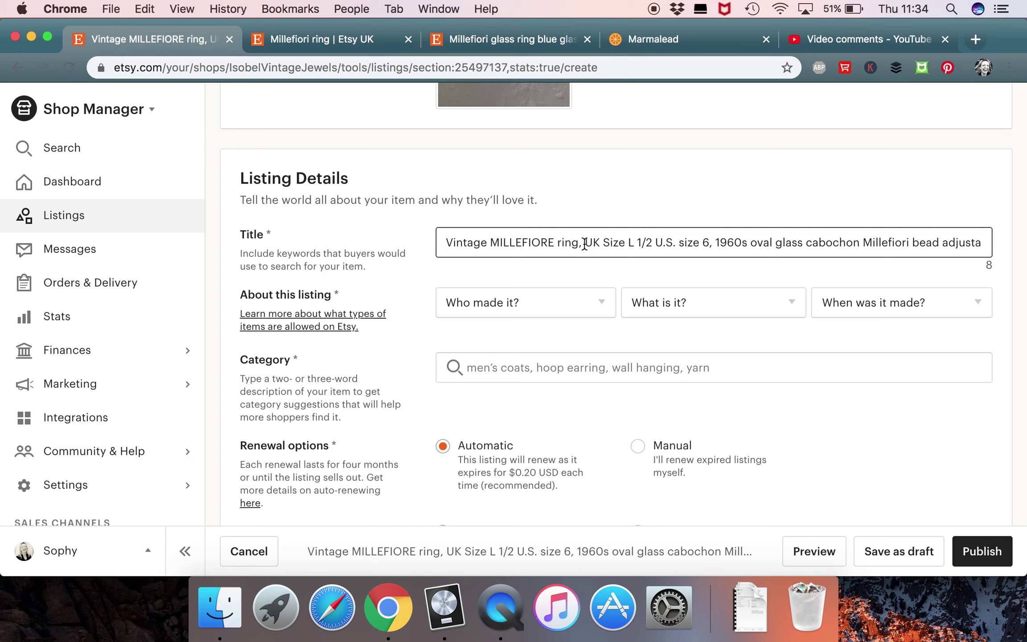
scroll(684, 242, "right", 2)
scroll(685, 241, "right", 7)
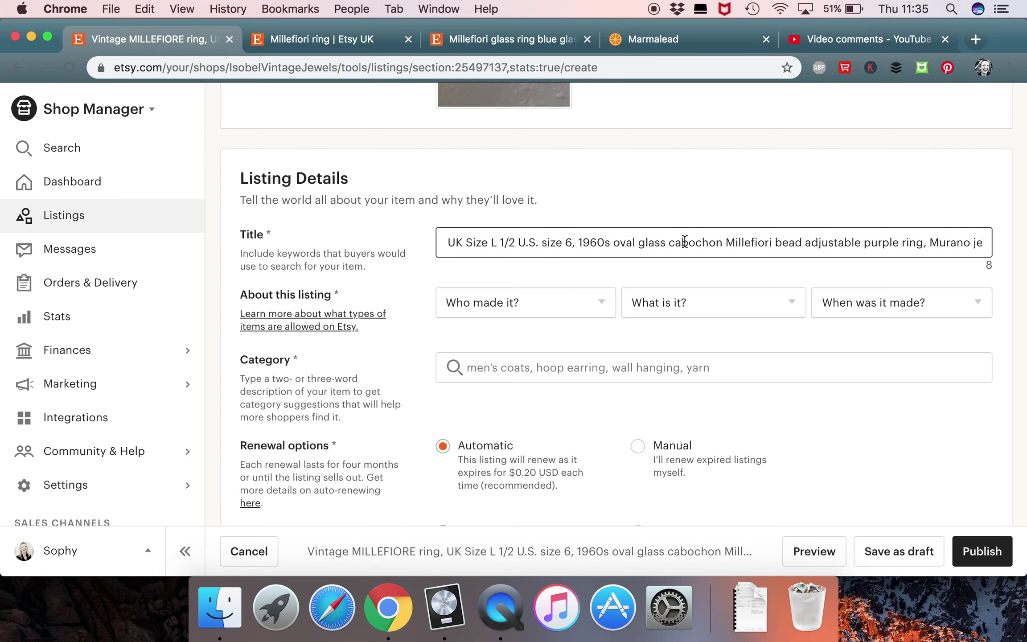
left_click(560, 243)
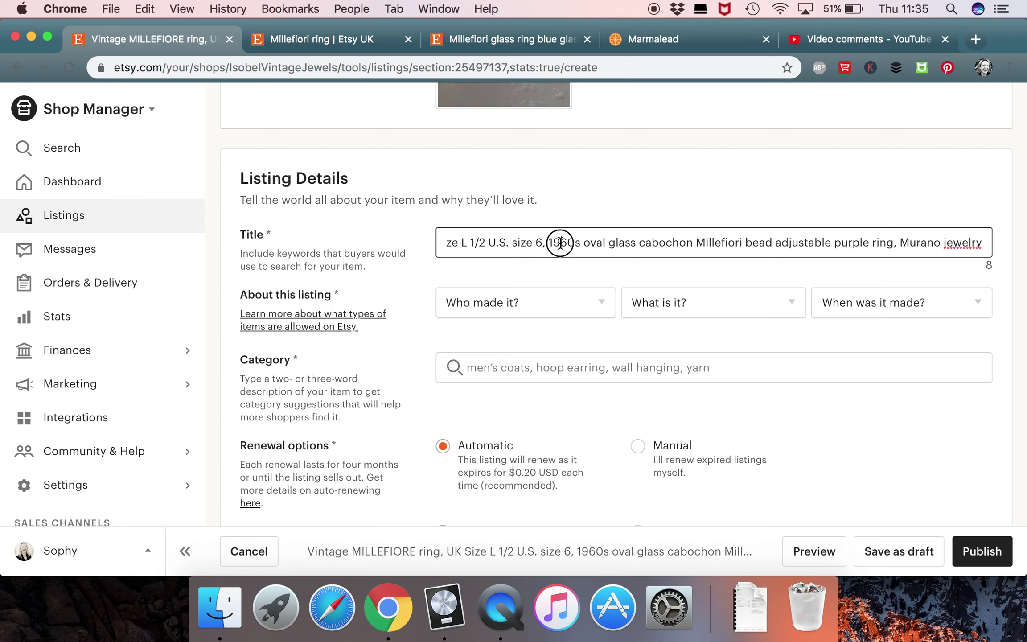
key("BackSpace")
key("BackSpace")
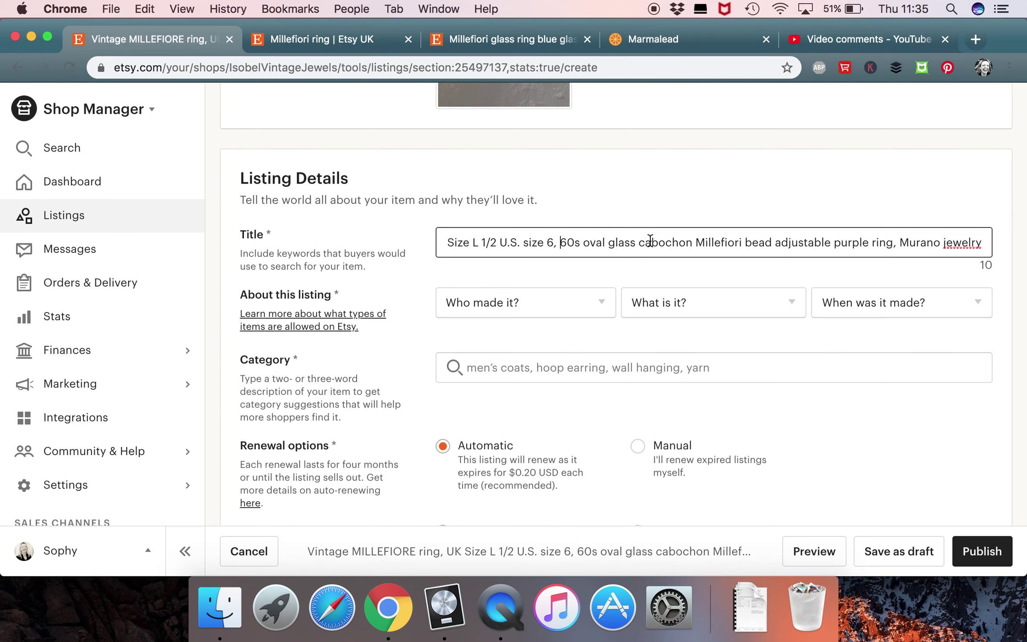
scroll(650, 240, "up", 3)
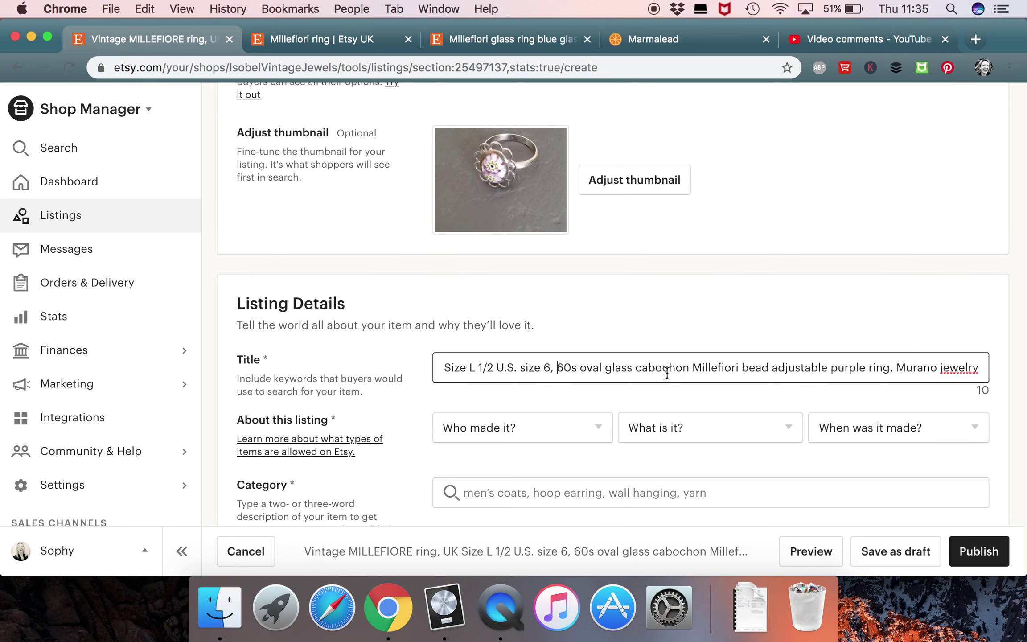
left_click(670, 371)
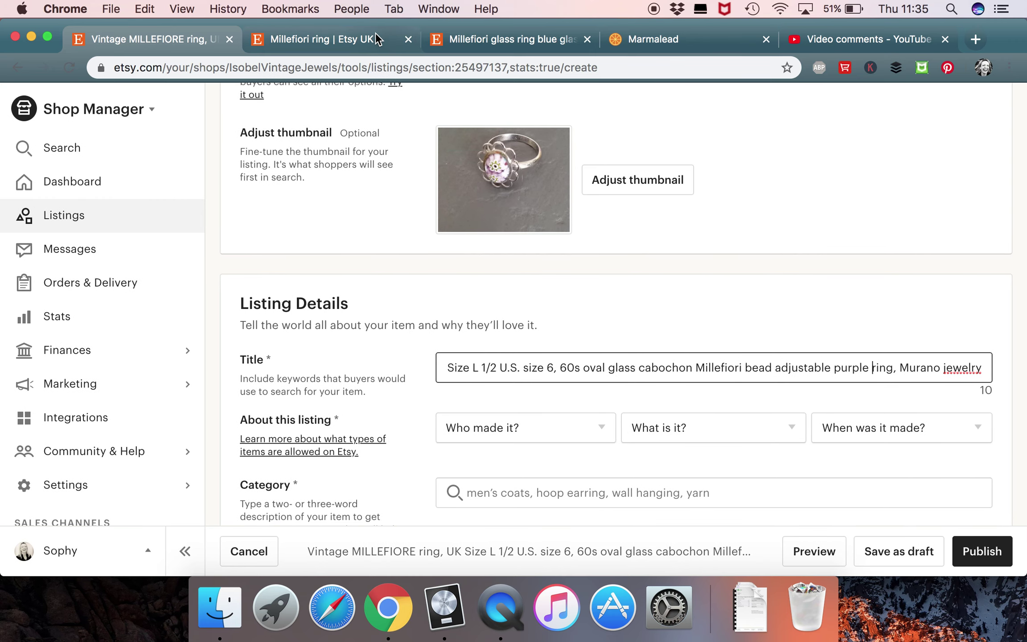
Step: Examine the competing blue millefiori glass ring listing, including its title, item details and related search terms
left_click(487, 38)
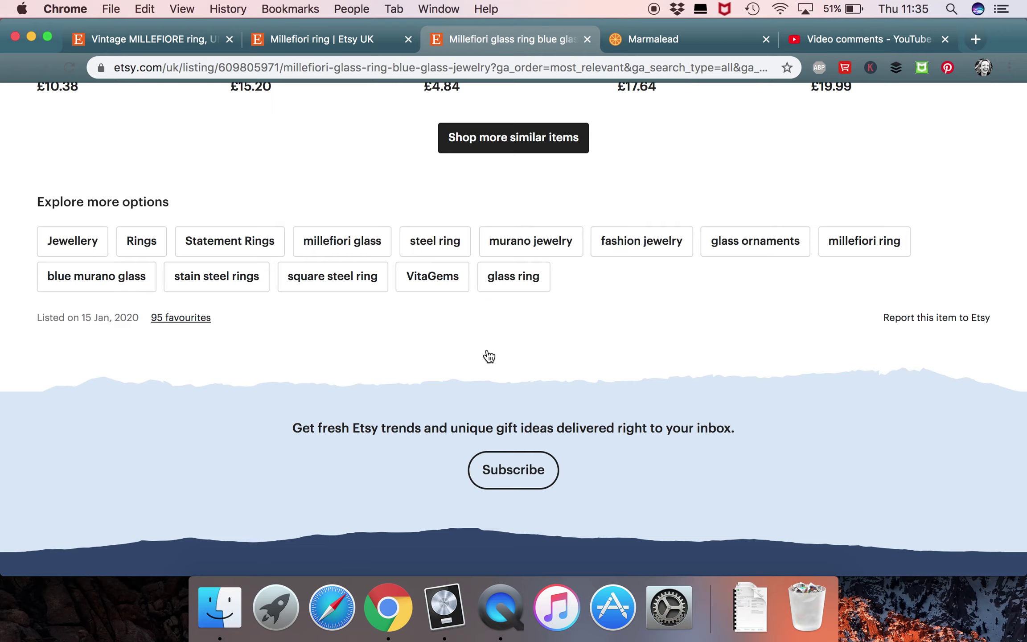
scroll(485, 348, "down", 5)
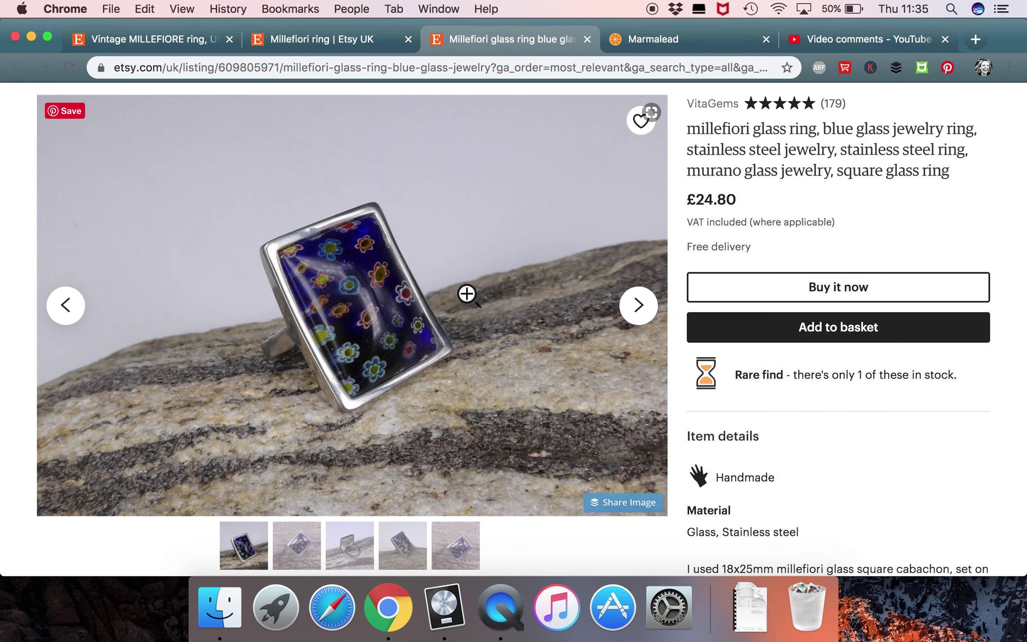
scroll(426, 339, "down", 2)
scroll(426, 338, "down", 15)
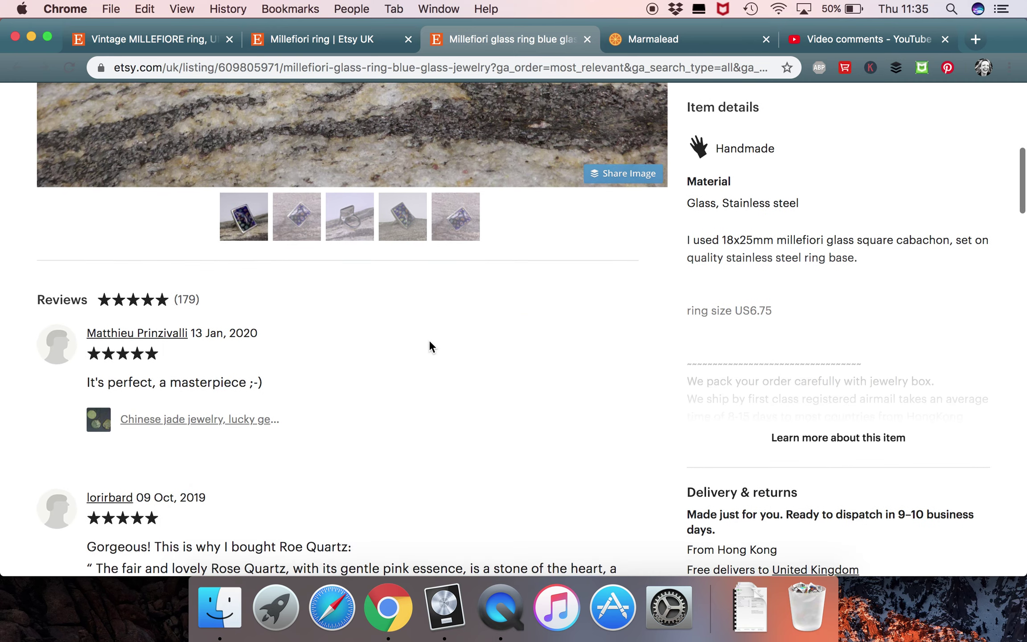
scroll(429, 344, "down", 20)
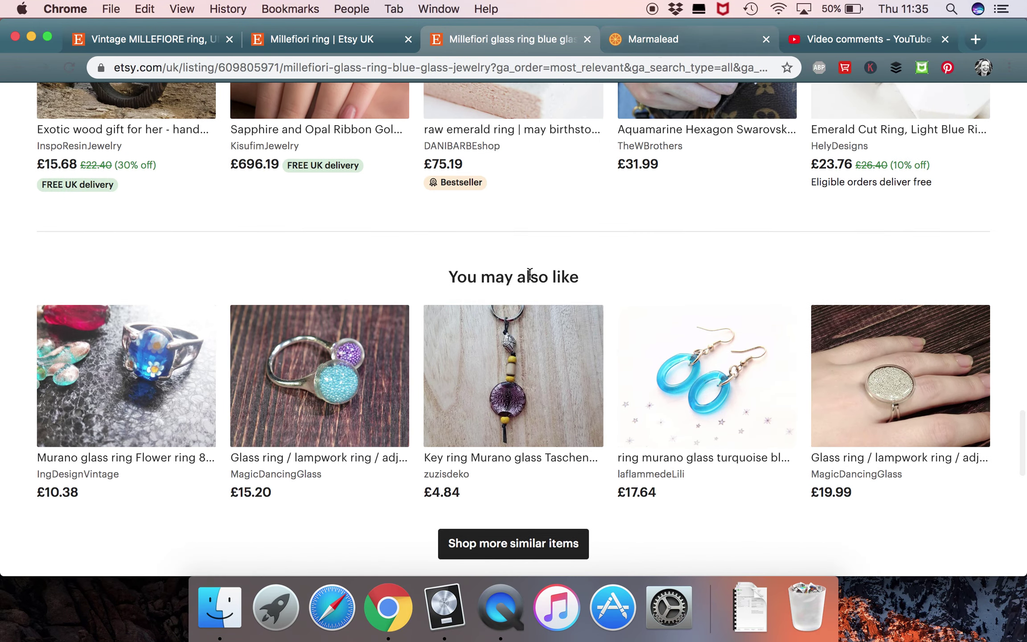
scroll(530, 275, "down", 10)
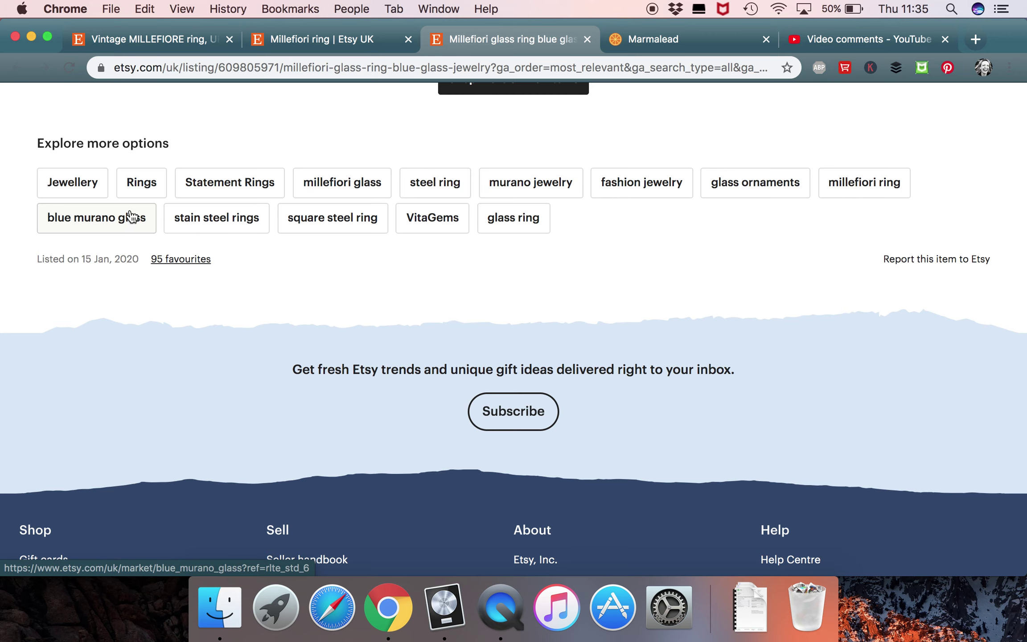
Step: Return to the new listing and review its title wording, uploaded ring photos and thumbnail
left_click(160, 41)
left_click(740, 362)
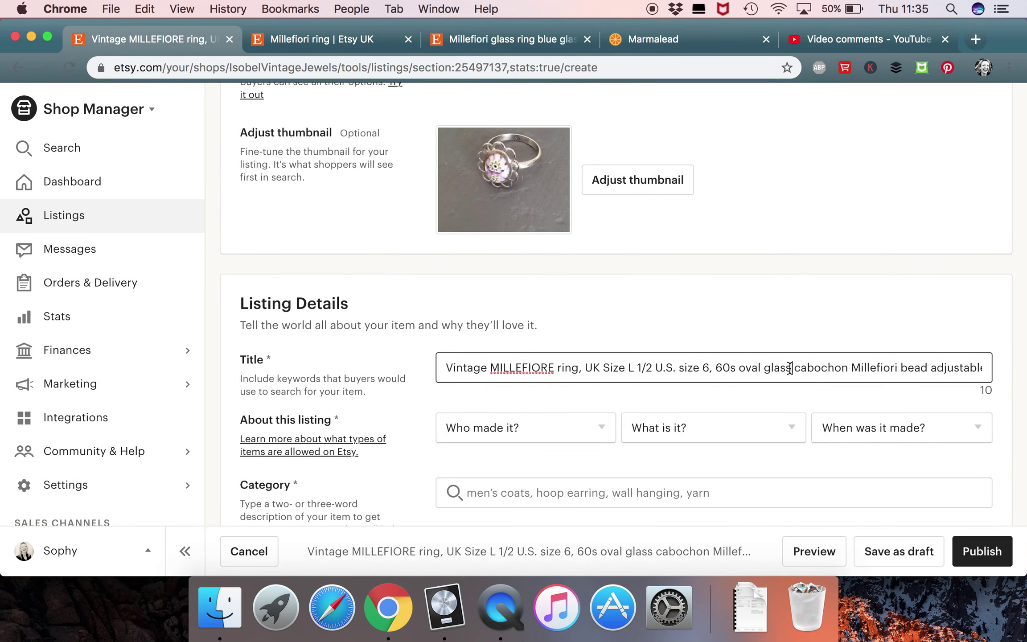
scroll(790, 369, "right", 3)
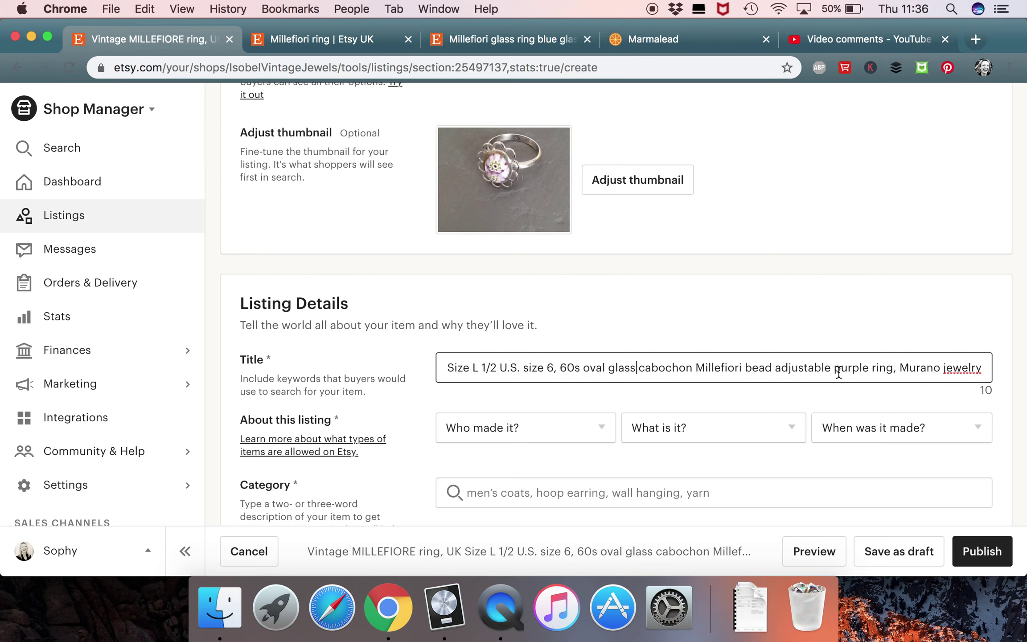
scroll(733, 307, "up", 10)
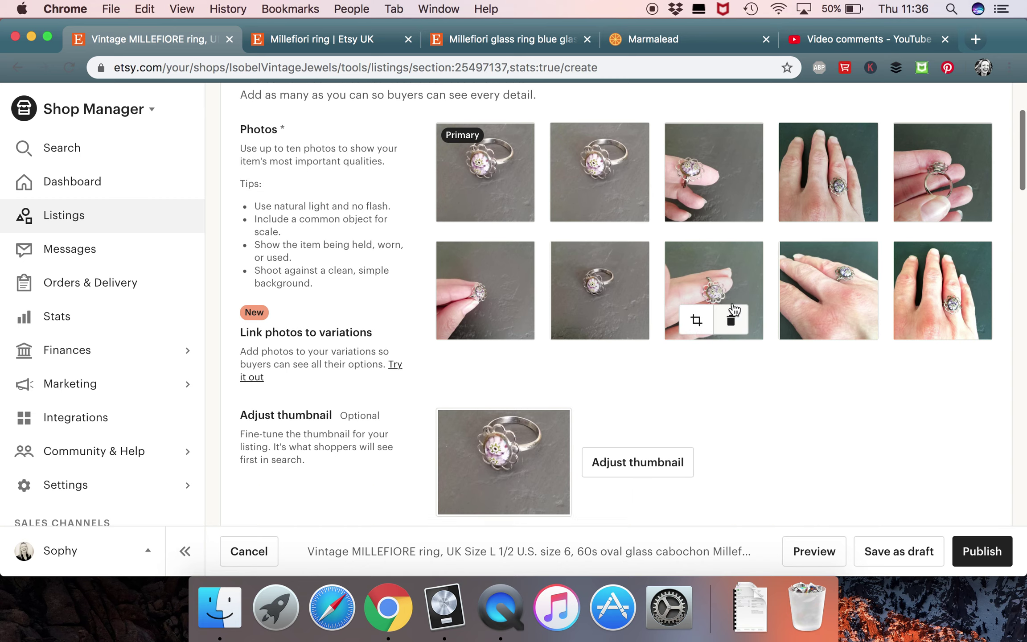
scroll(733, 307, "down", 3)
scroll(733, 307, "up", 4)
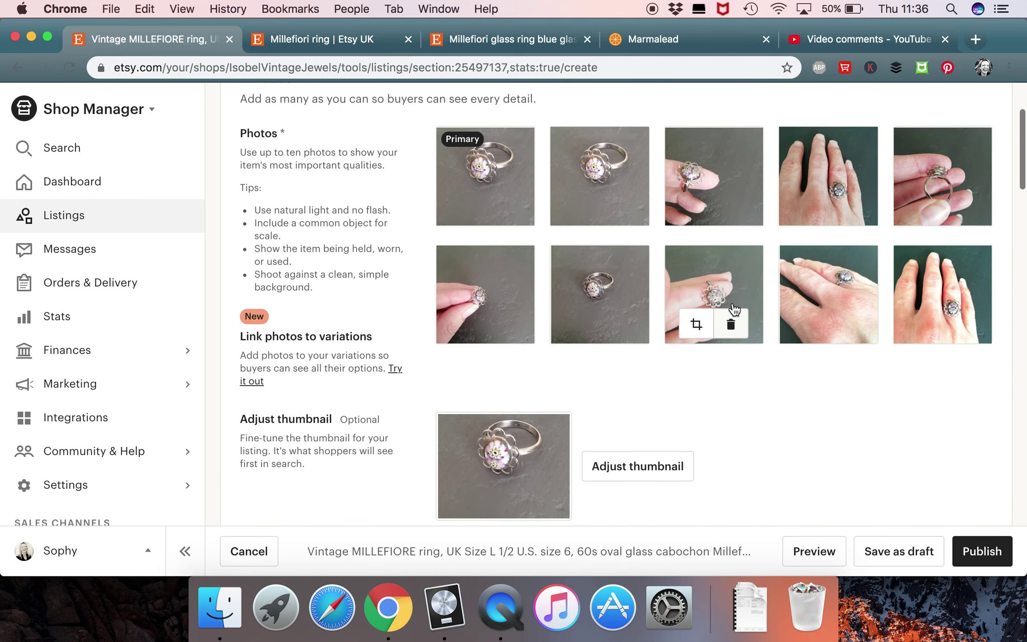
scroll(733, 308, "down", 1)
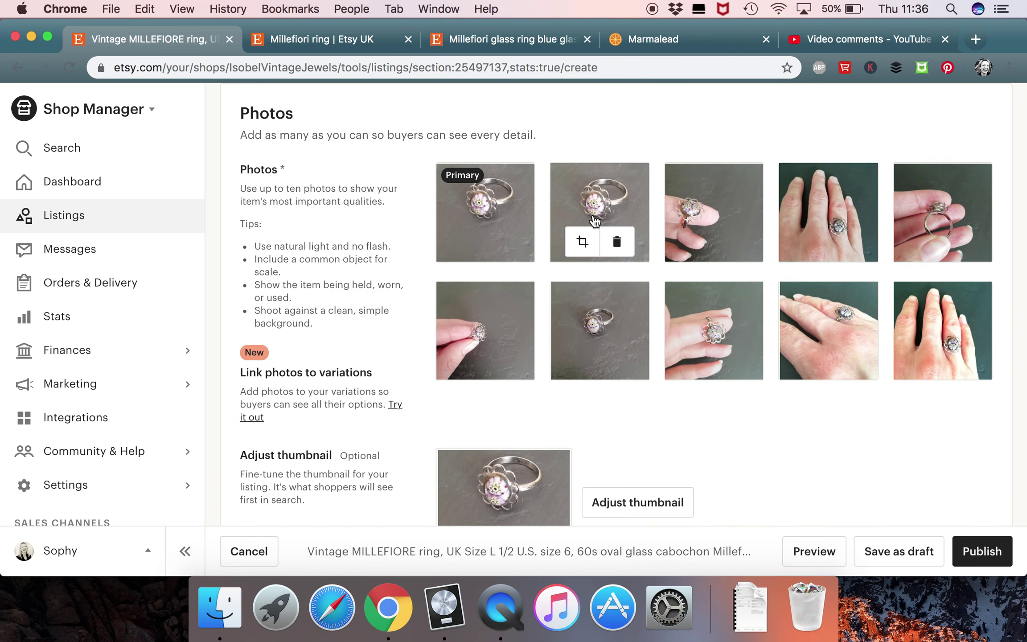
scroll(667, 384, "down", 3)
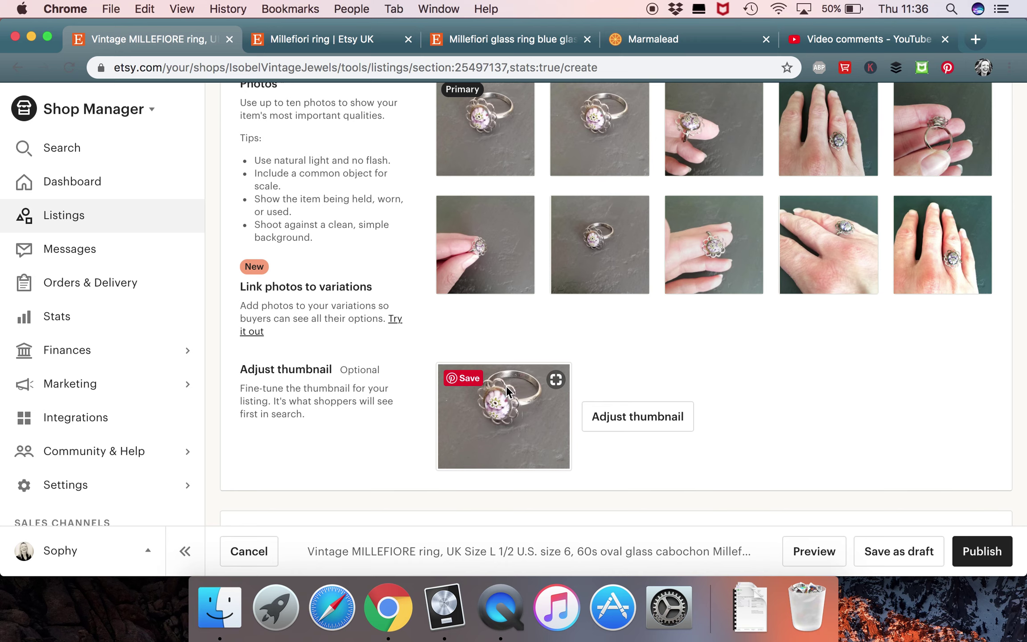
Step: Compare how rings are framed in the thumbnails of the "millefiori ring" search results
left_click(319, 41)
scroll(338, 258, "up", 2)
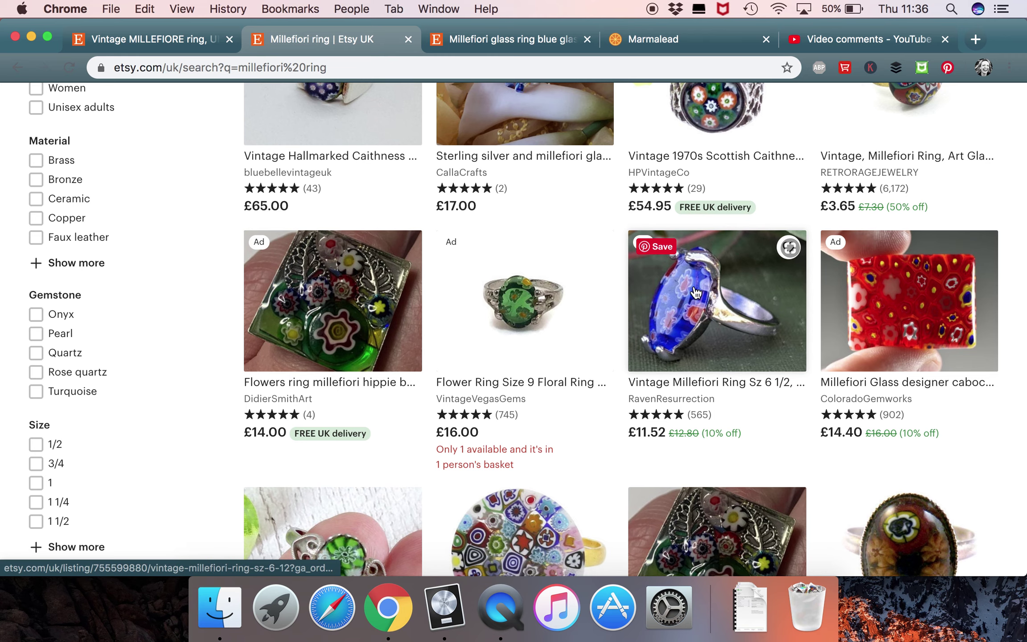
scroll(709, 298, "down", 5)
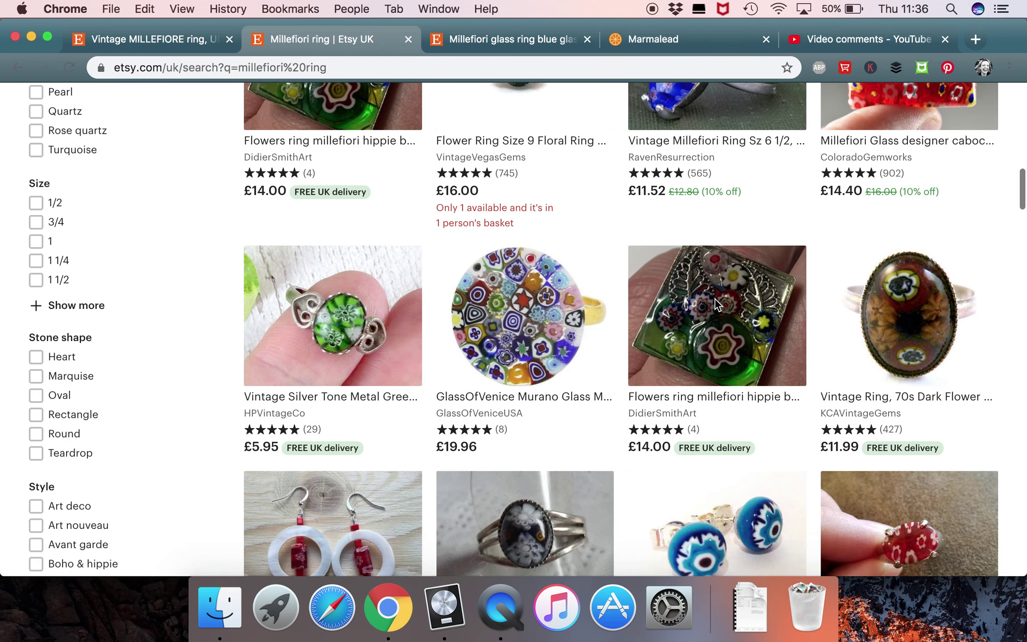
scroll(717, 305, "down", 1)
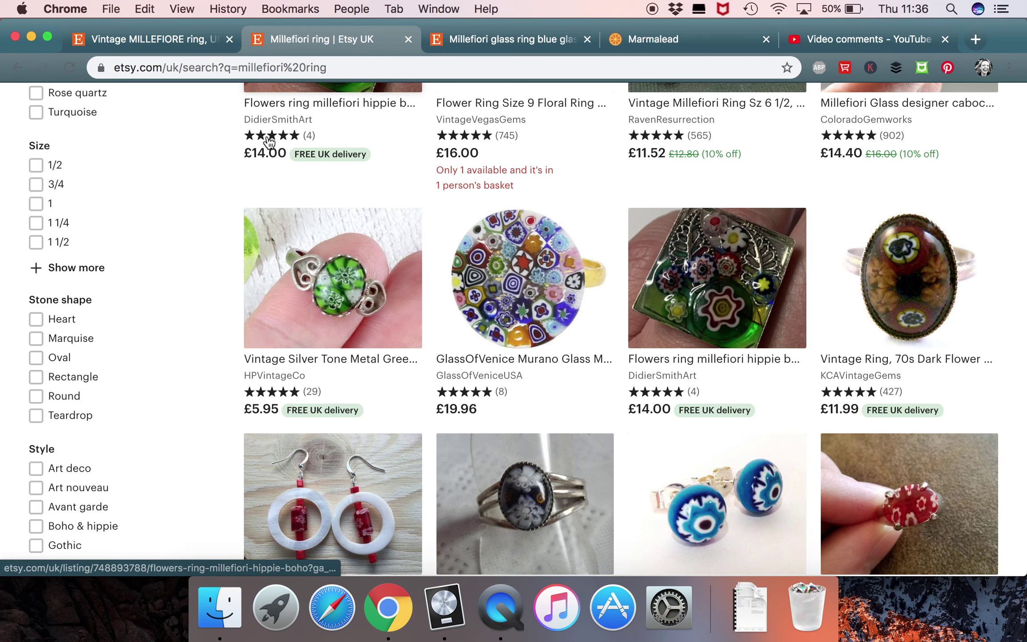
Step: Return to the new listing, zoom its thumbnail in on the ring, reposition the ring to fill the frame, and save the adjustment
left_click(174, 39)
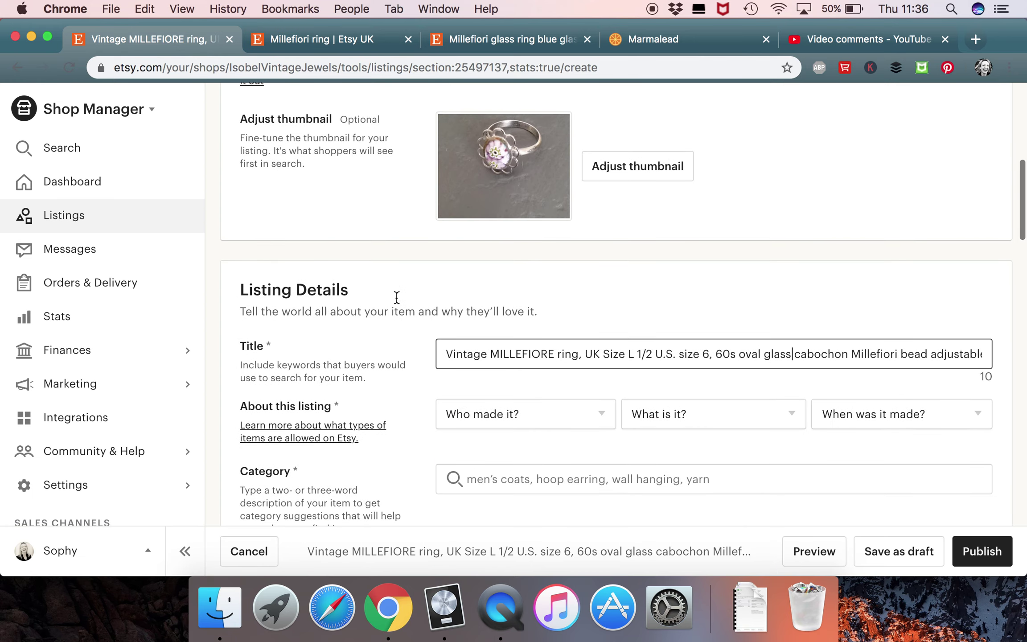
scroll(396, 297, "up", 6)
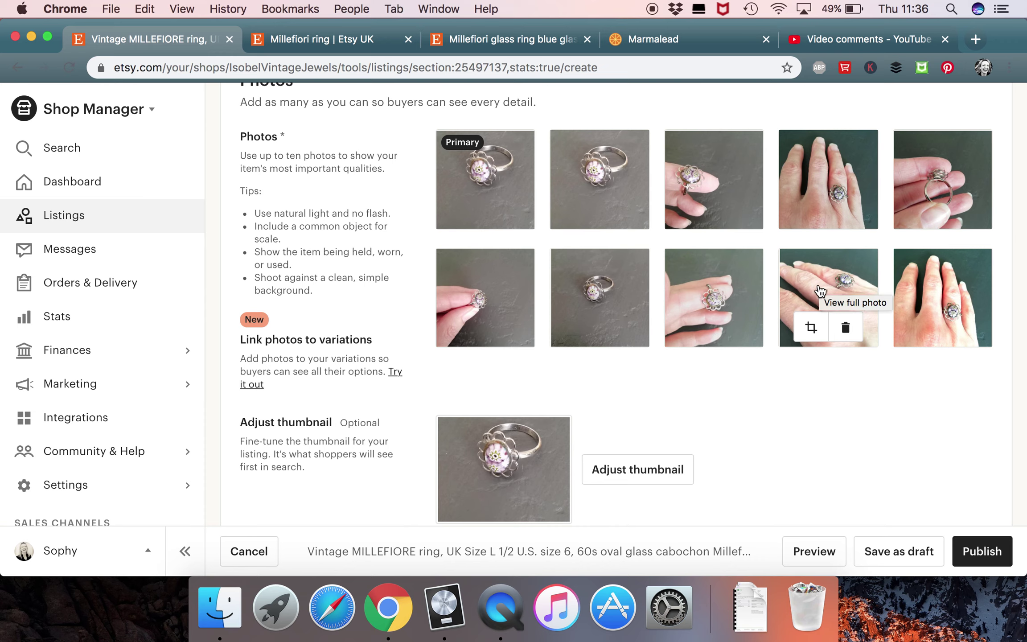
scroll(456, 507, "down", 2)
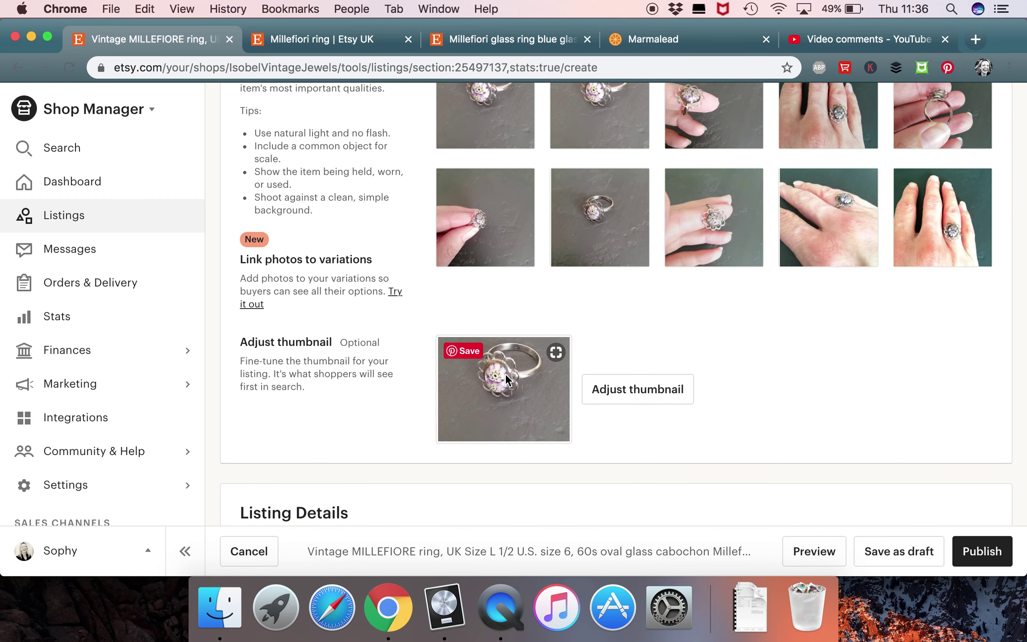
scroll(503, 376, "down", 2)
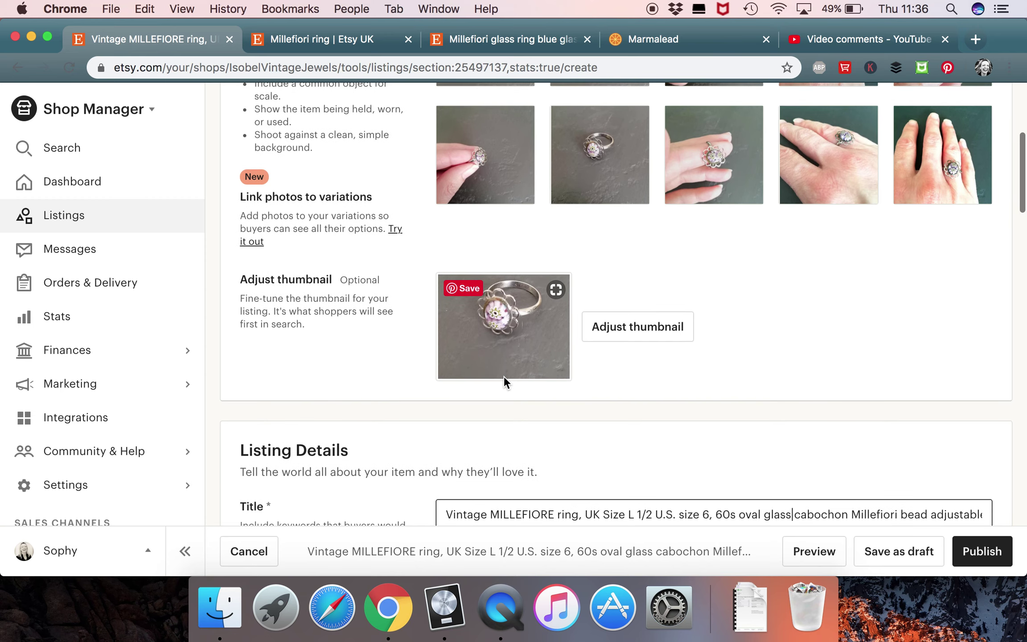
left_click(641, 328)
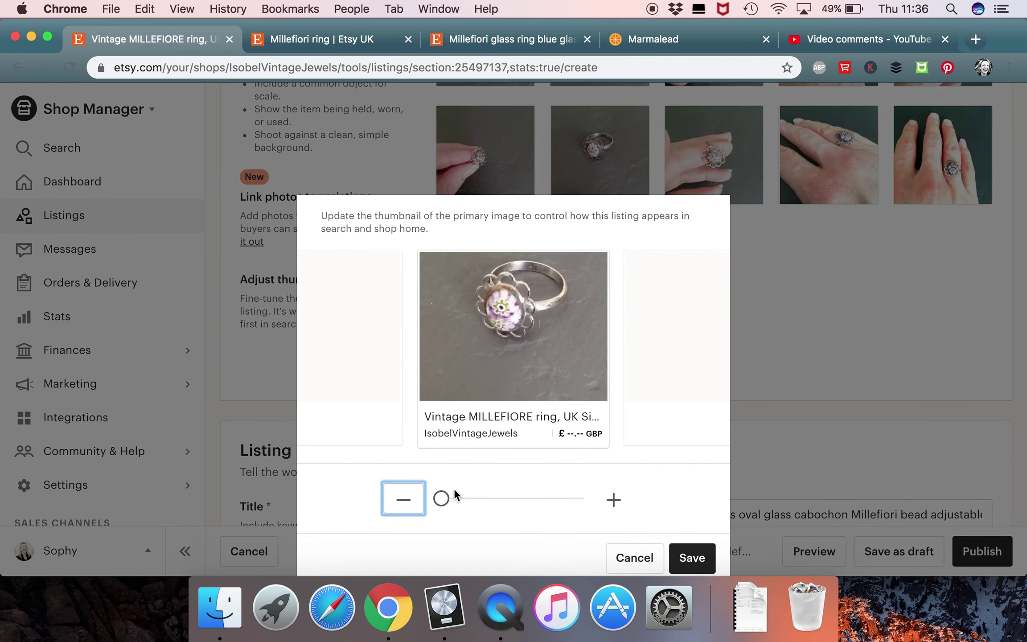
left_click_drag(448, 495, 485, 498)
left_click_drag(550, 347, 516, 343)
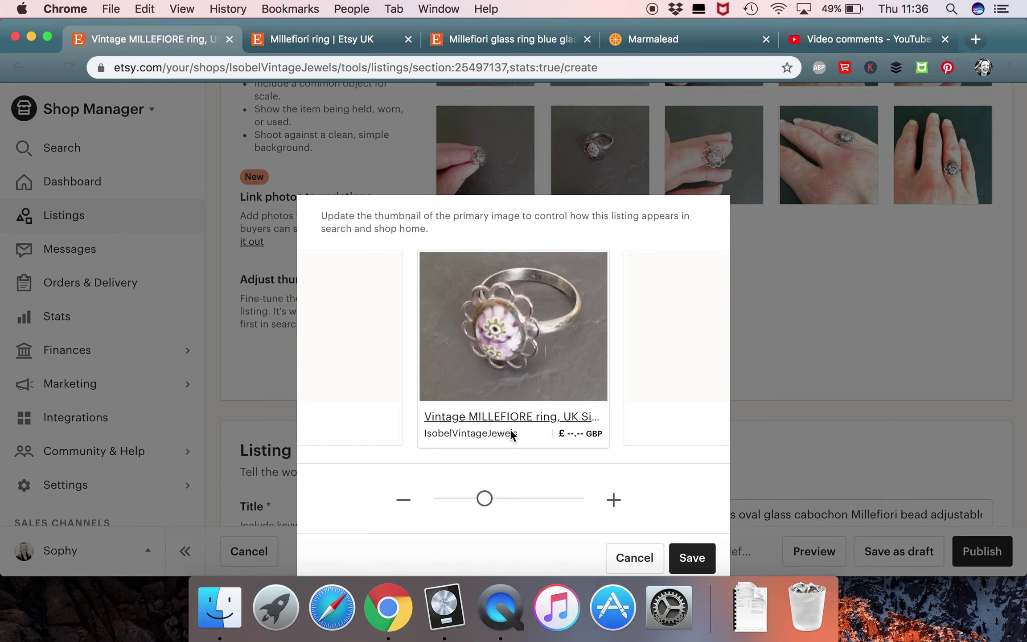
left_click_drag(485, 499, 506, 498)
left_click_drag(545, 361, 523, 352)
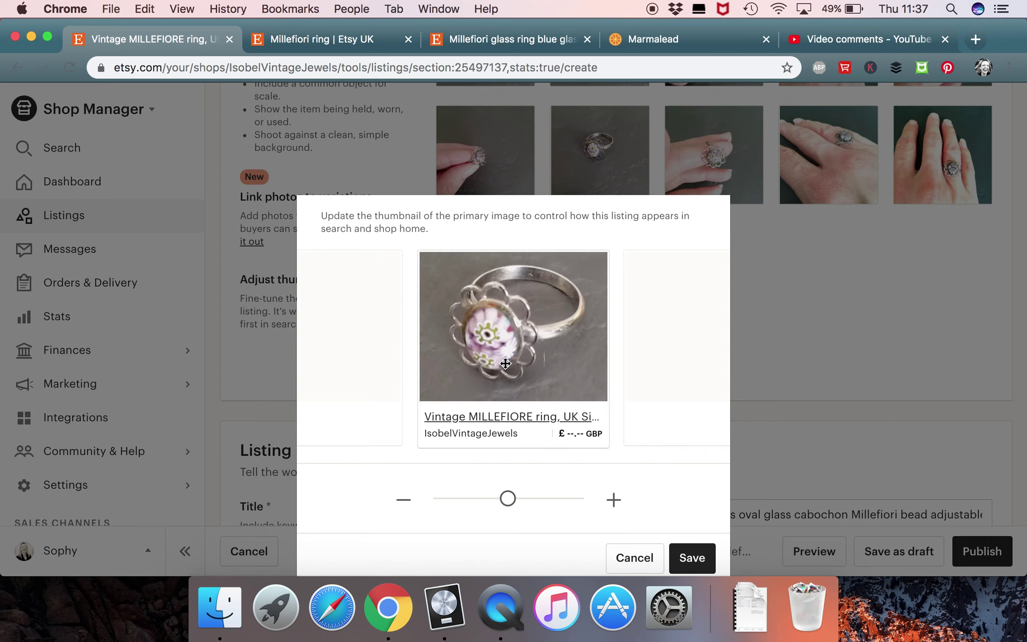
left_click(693, 558)
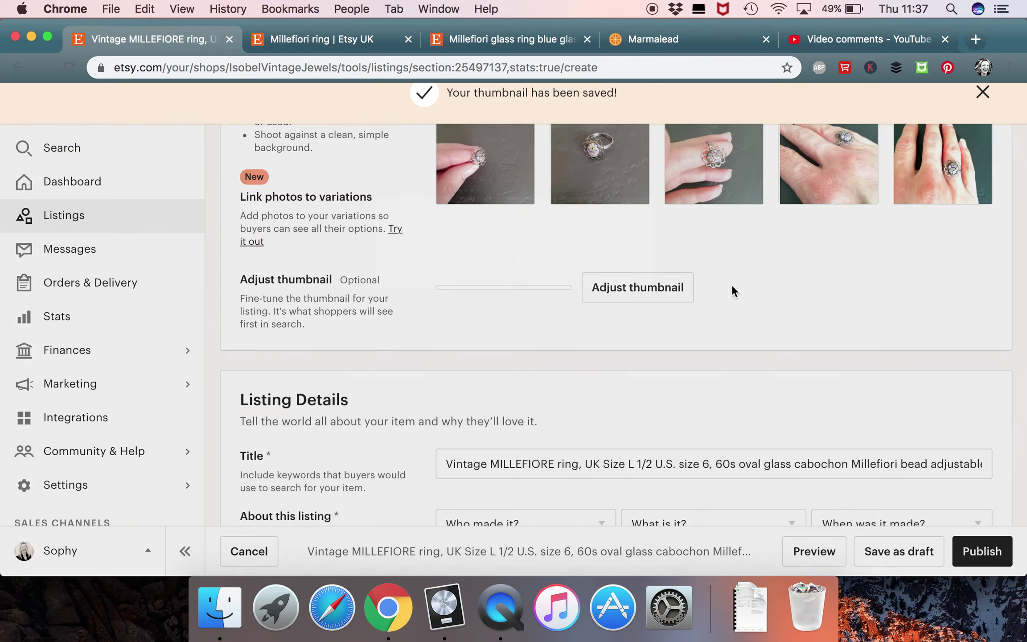
Step: Check the adjusted thumbnail alongside the uploaded ring photos
scroll(734, 292, "down", 3)
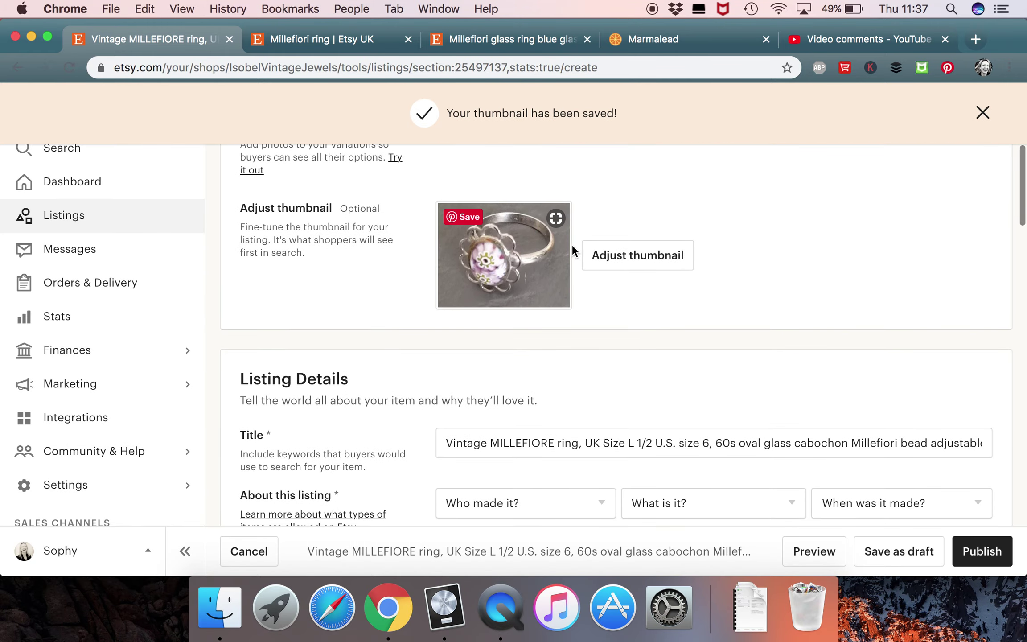
scroll(597, 267, "up", 2)
scroll(598, 267, "up", 5)
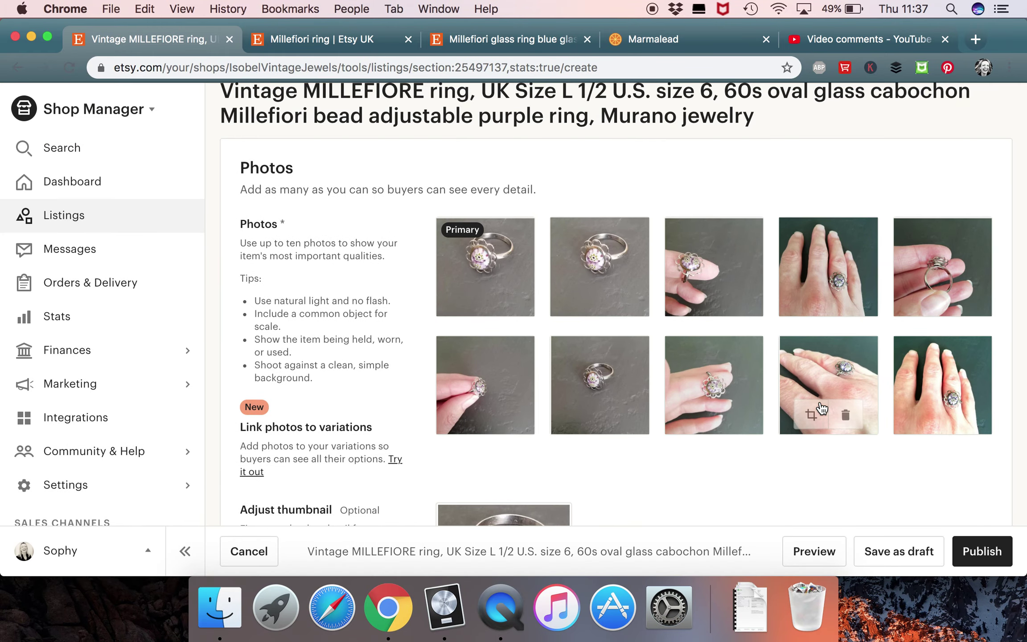
scroll(821, 408, "down", 1)
scroll(822, 407, "down", 3)
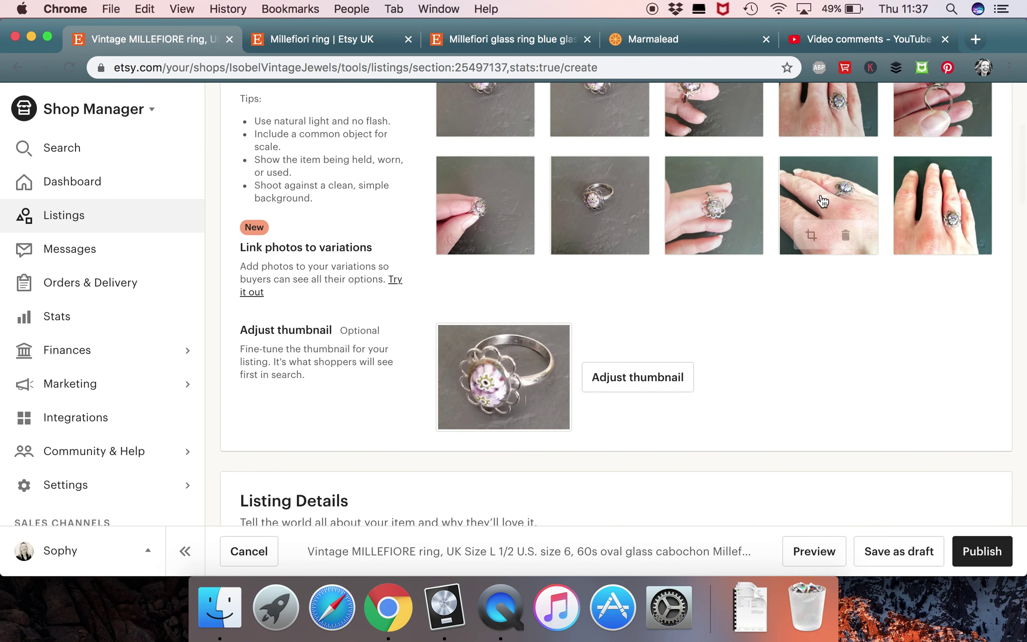
scroll(723, 294, "down", 1)
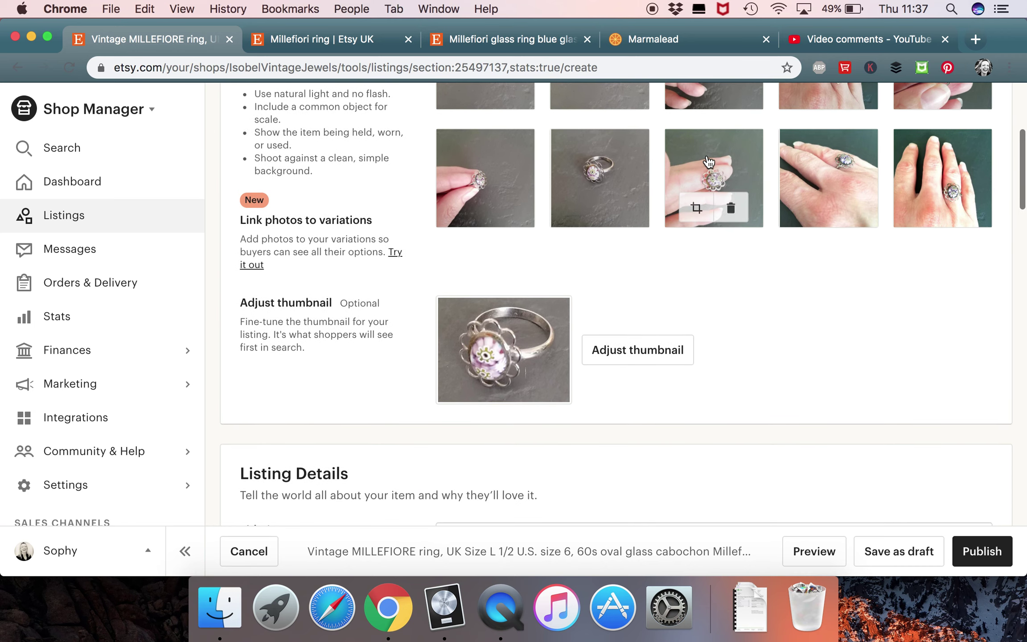
scroll(709, 162, "up", 3)
scroll(709, 162, "down", 1)
scroll(708, 161, "up", 2)
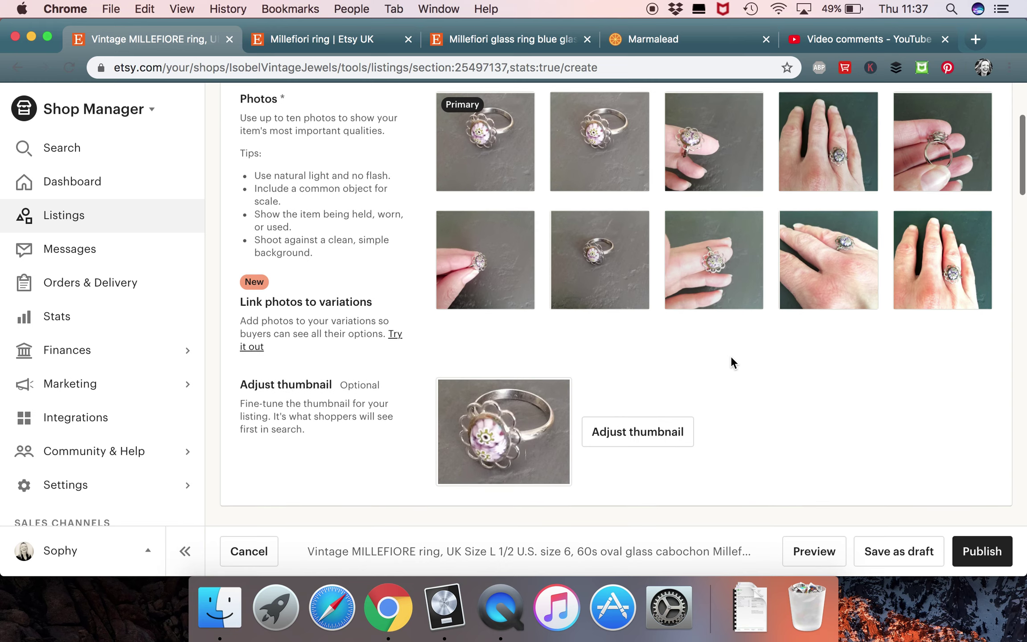
Step: Read through the full listing title to its end, checking the keywords and the remaining character allowance
scroll(731, 359, "down", 5)
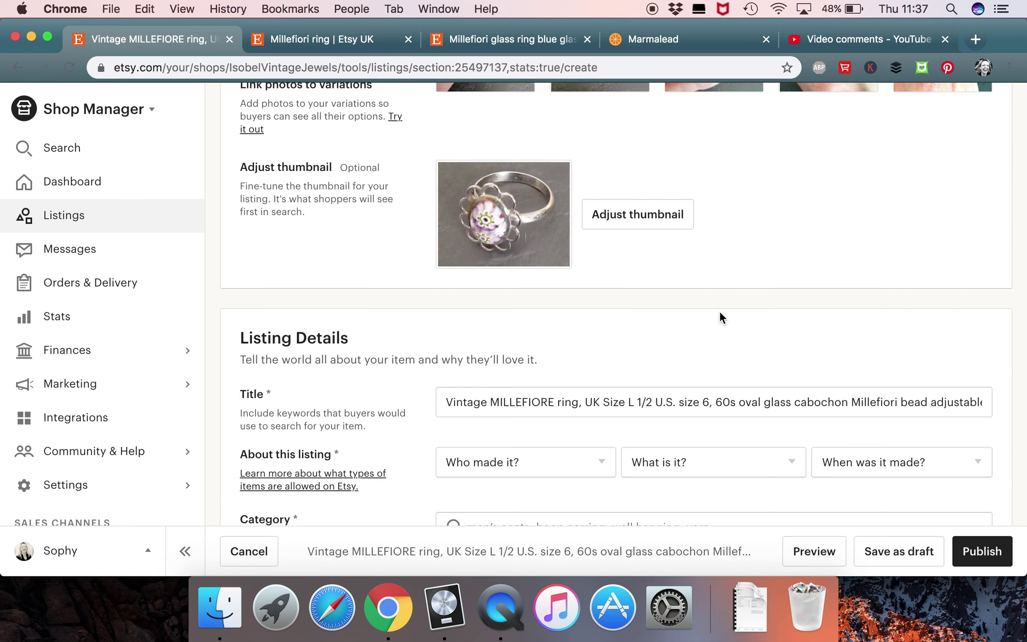
scroll(720, 312, "down", 1)
scroll(720, 317, "down", 1)
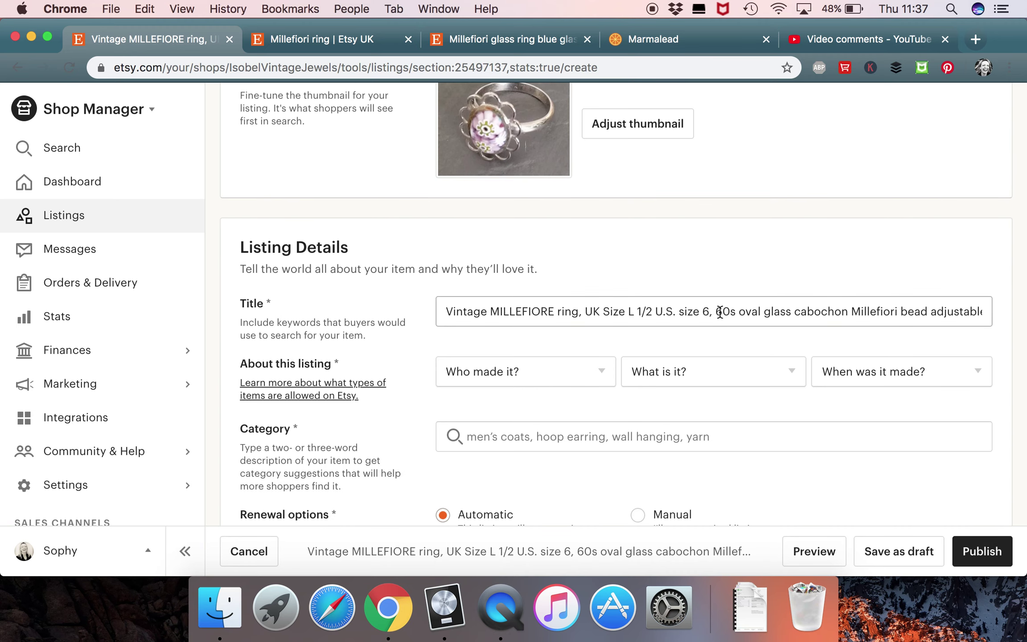
scroll(720, 311, "down", 2)
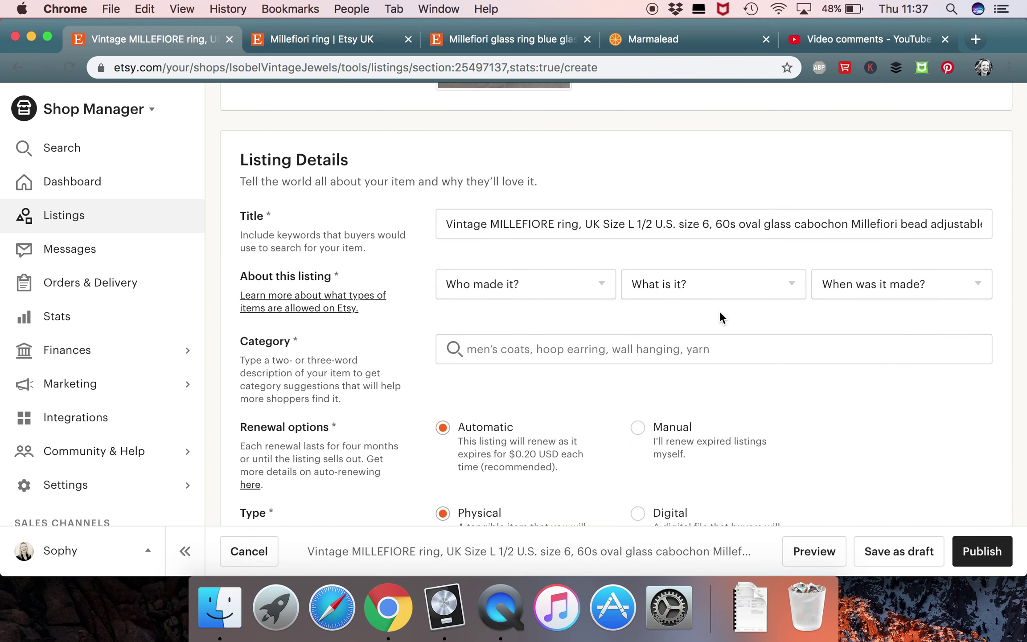
scroll(719, 312, "up", 2)
scroll(719, 312, "down", 1)
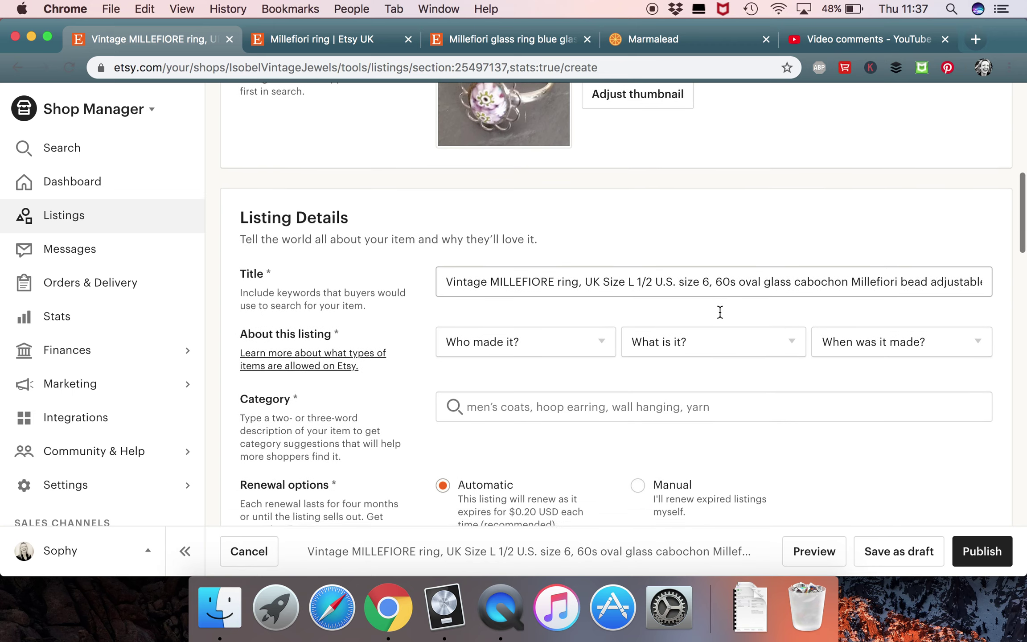
left_click(699, 273)
scroll(700, 273, "right", 2)
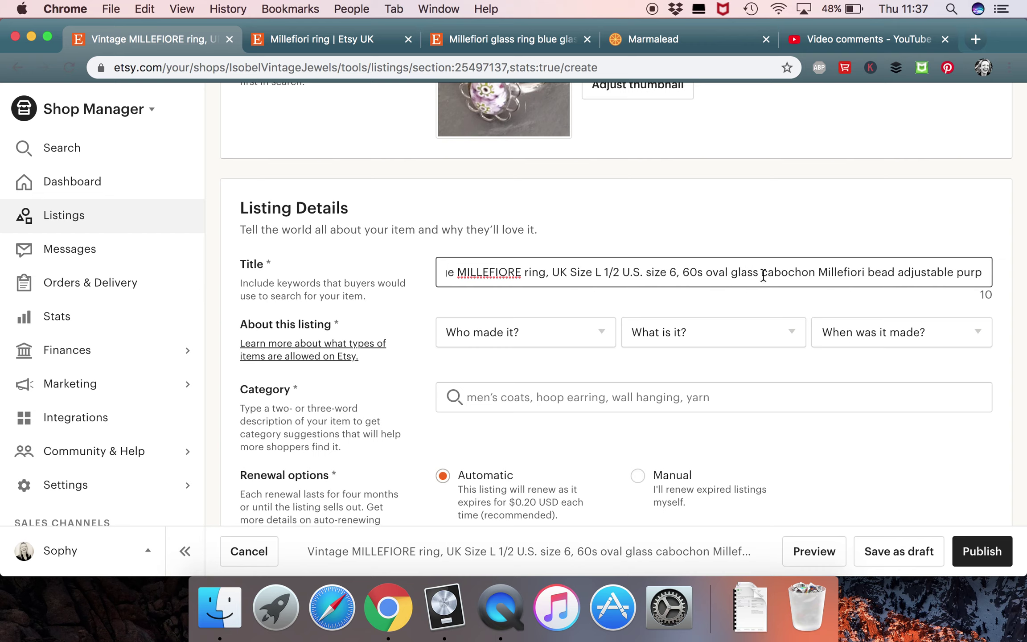
scroll(764, 274, "right", 3)
scroll(749, 273, "right", 3)
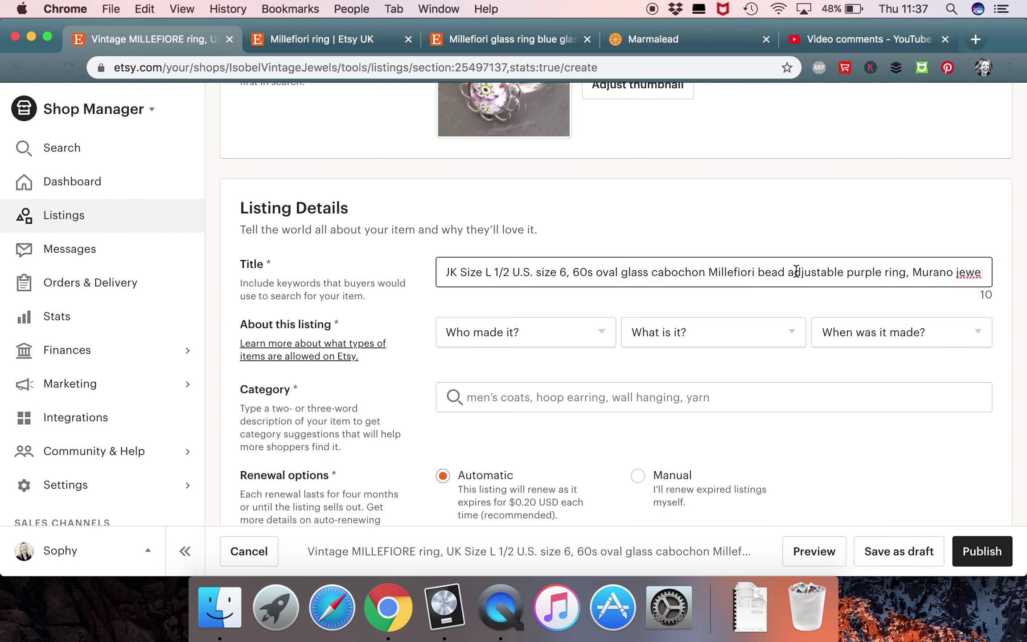
scroll(838, 275, "right", 1)
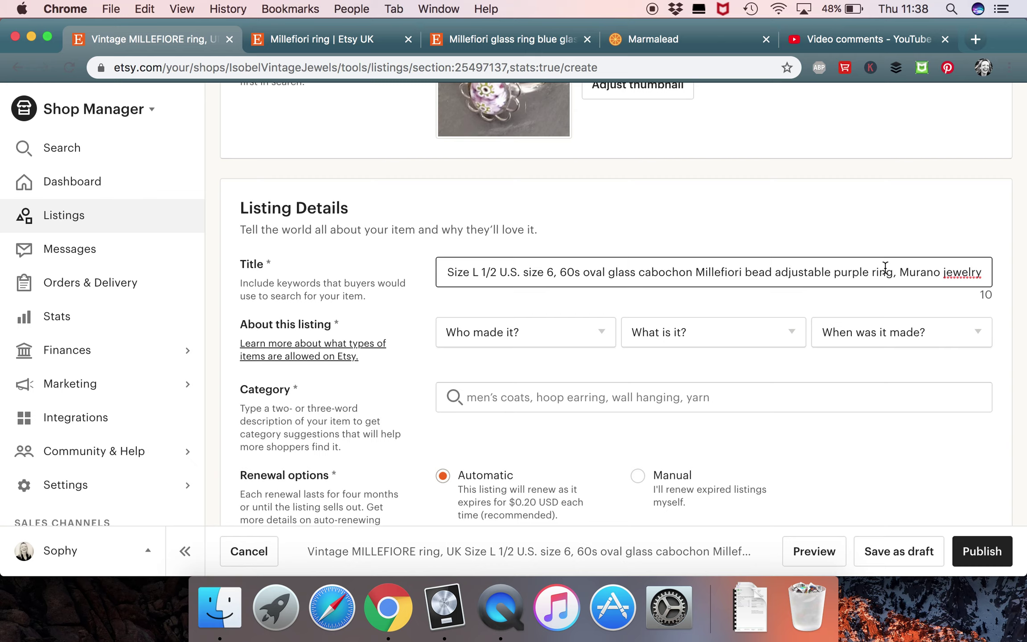
scroll(884, 267, "down", 2)
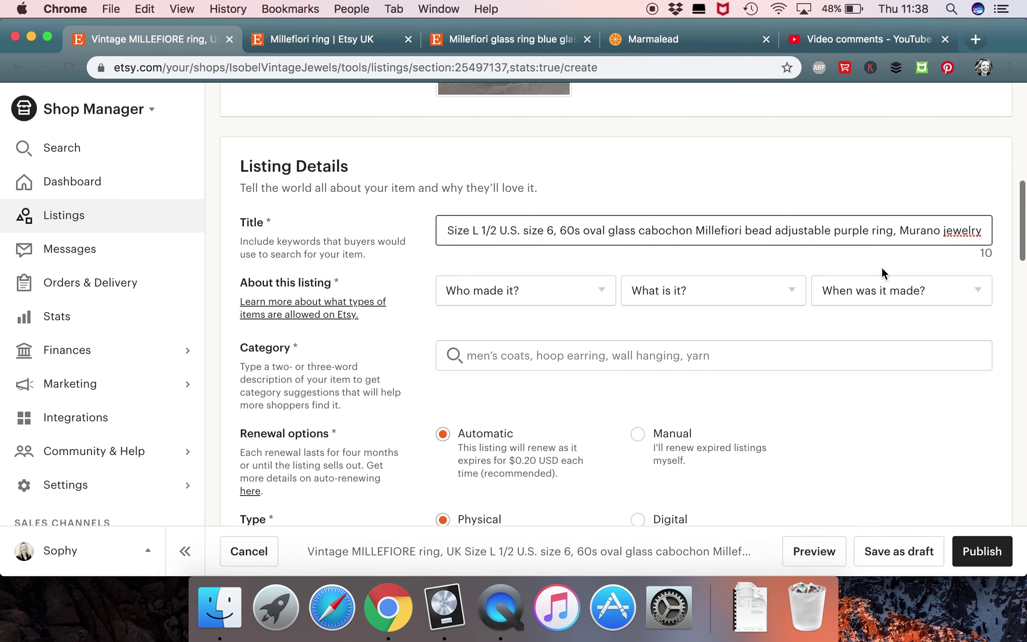
Step: Describe the item as made by another company or person, a finished product, and made in the 1960s
left_click(586, 291)
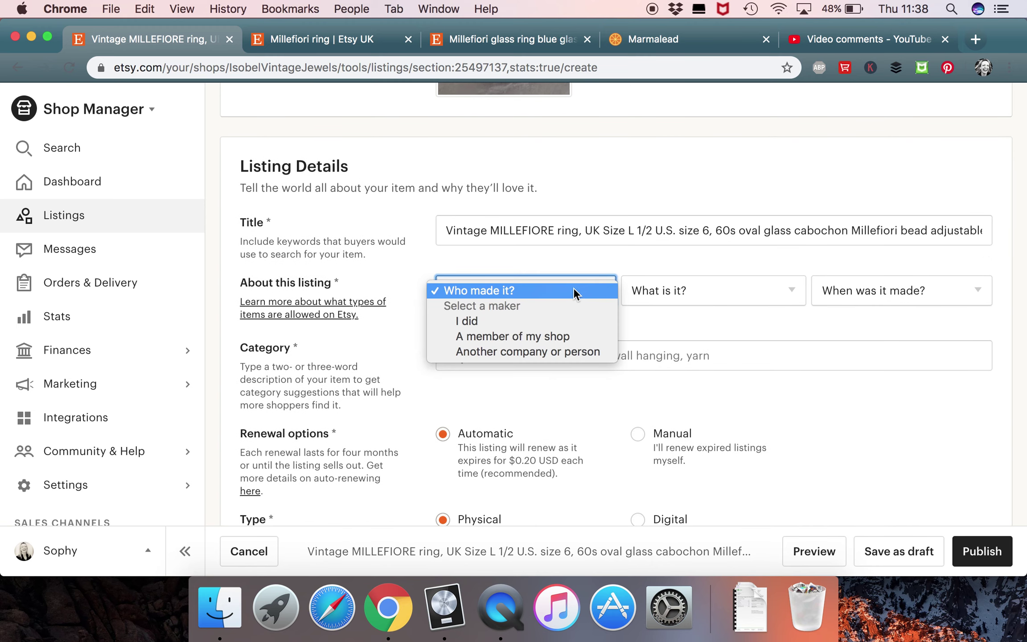
left_click(522, 350)
left_click(697, 291)
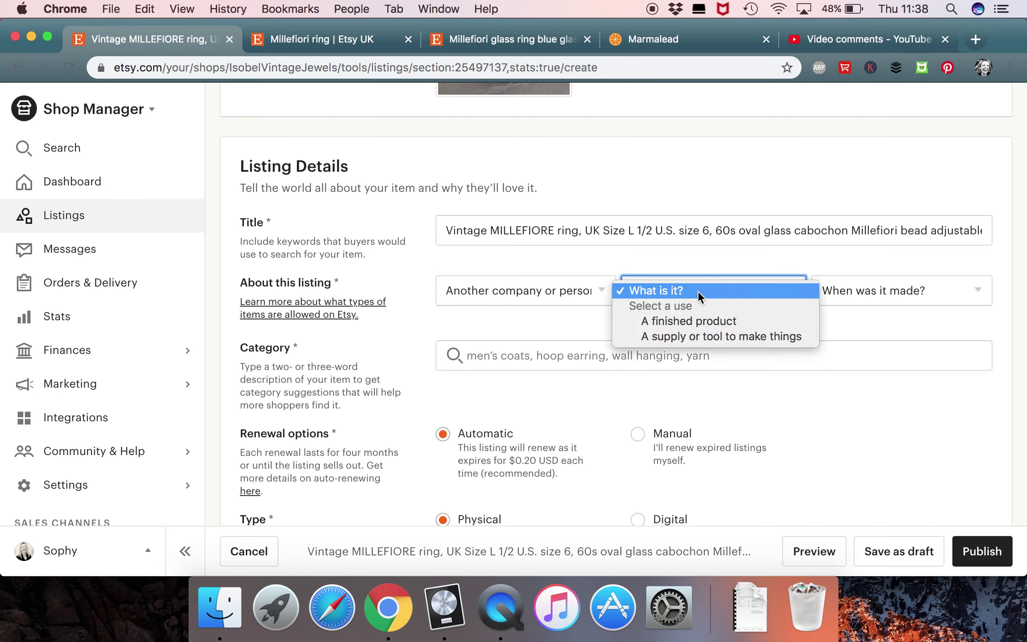
left_click(704, 318)
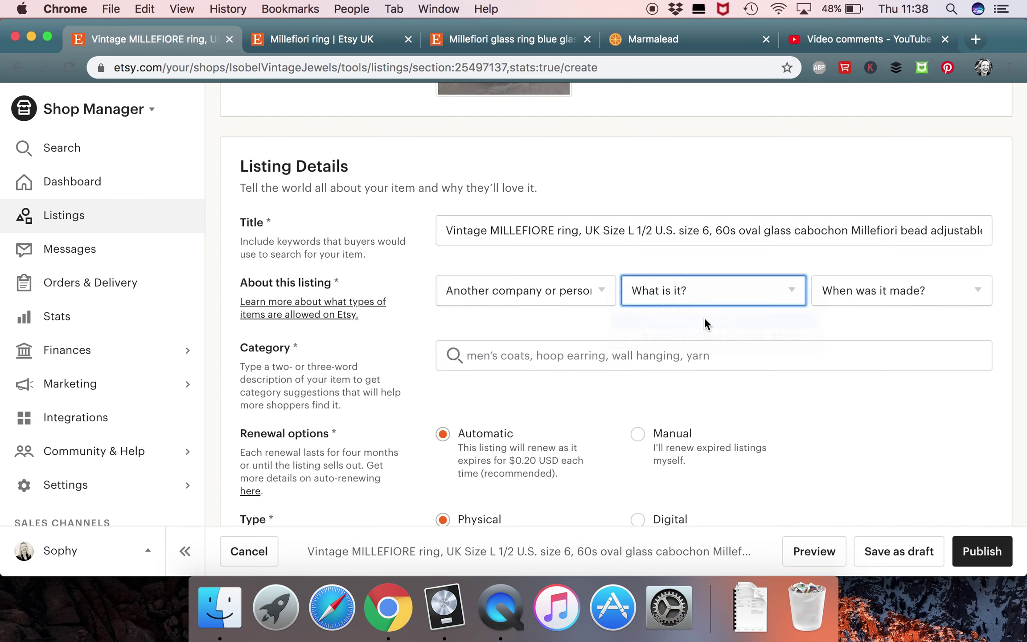
left_click(880, 290)
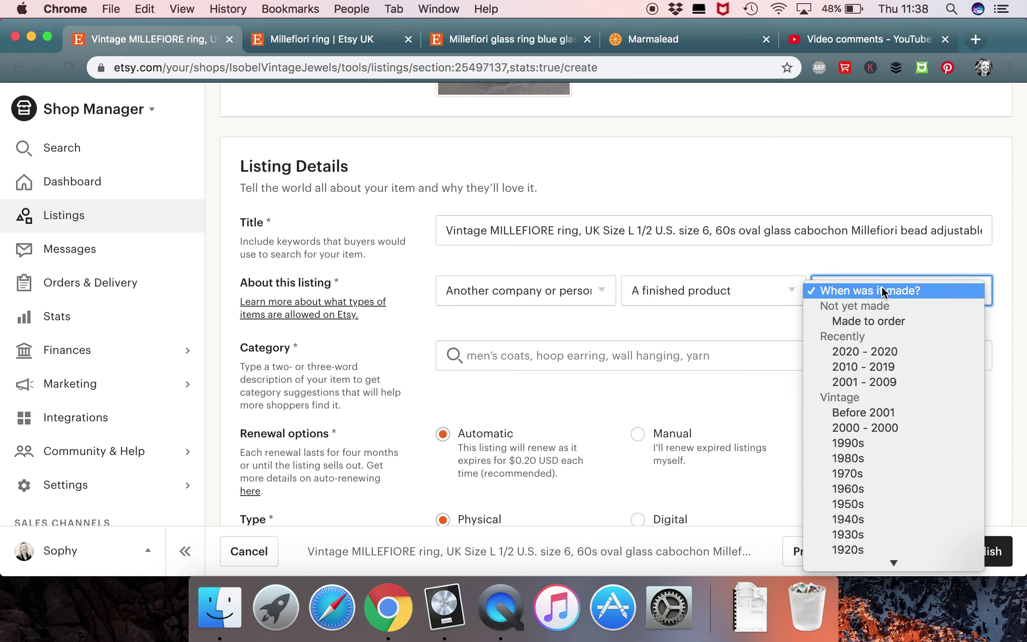
scroll(873, 420, "down", 3)
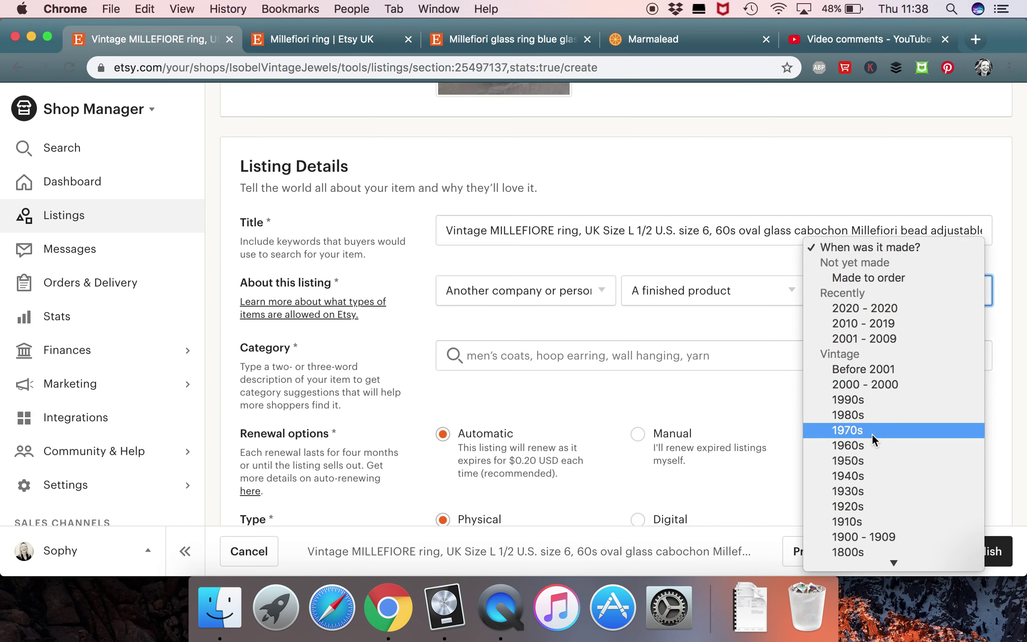
left_click(869, 443)
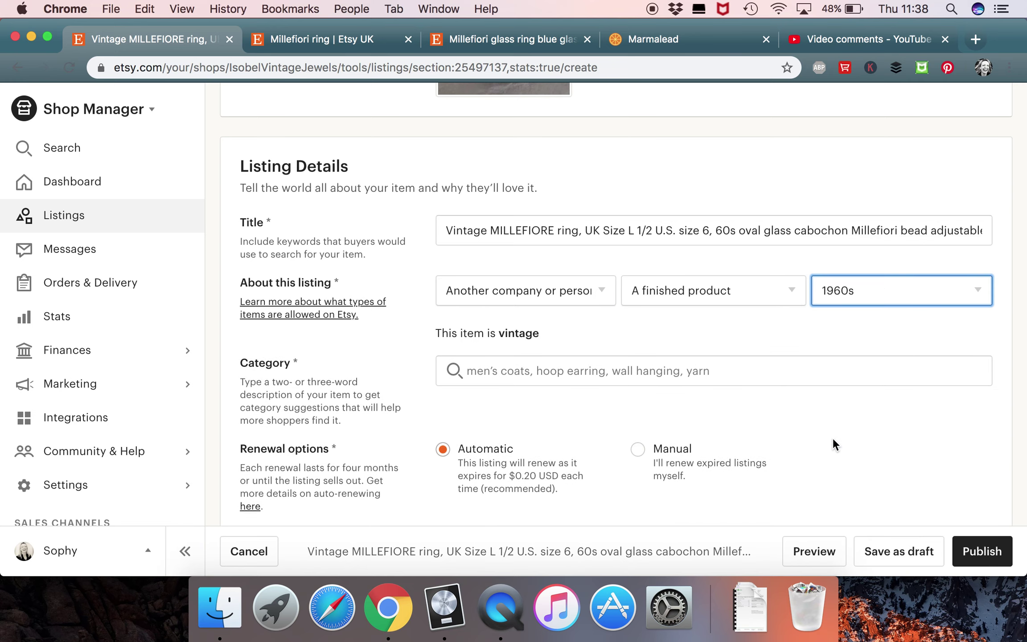
Step: Search the categories for "ring" and assign the listing to Statement Rings under Jewellery > Rings
left_click(551, 373)
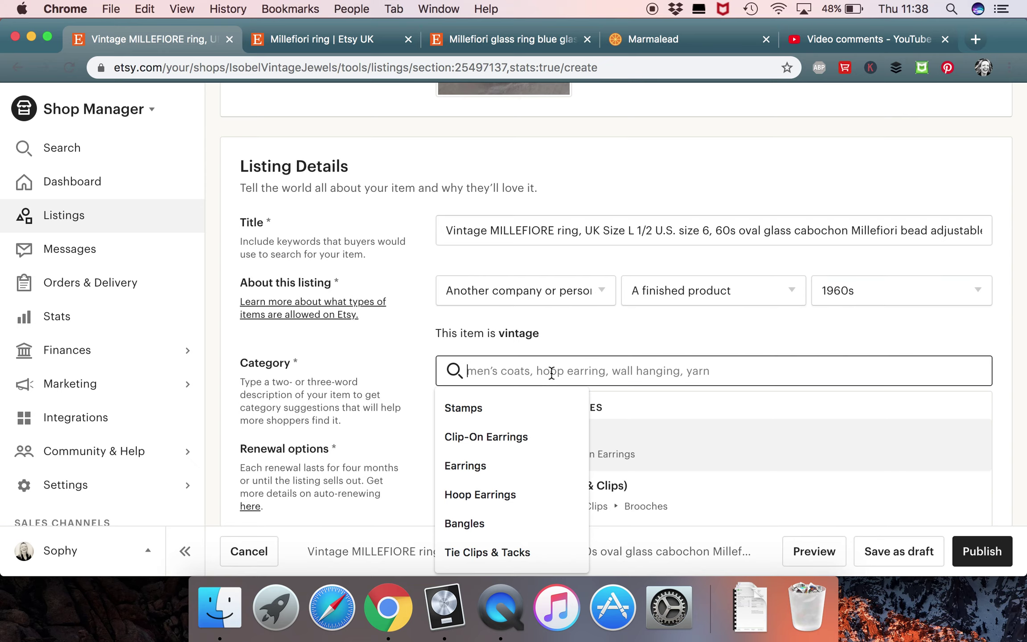
type("ring")
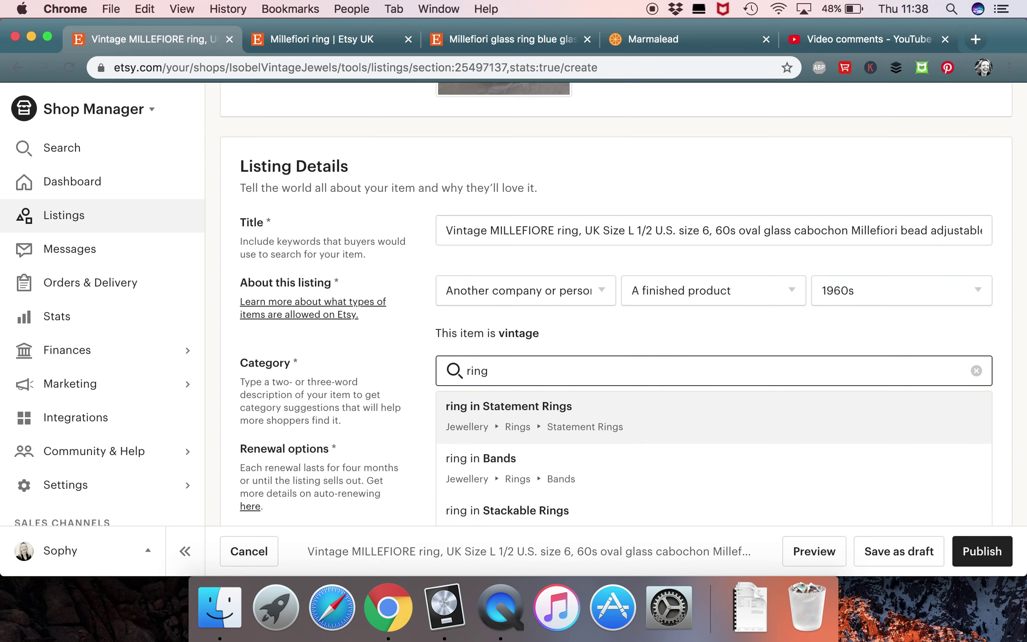
scroll(536, 410, "down", 2)
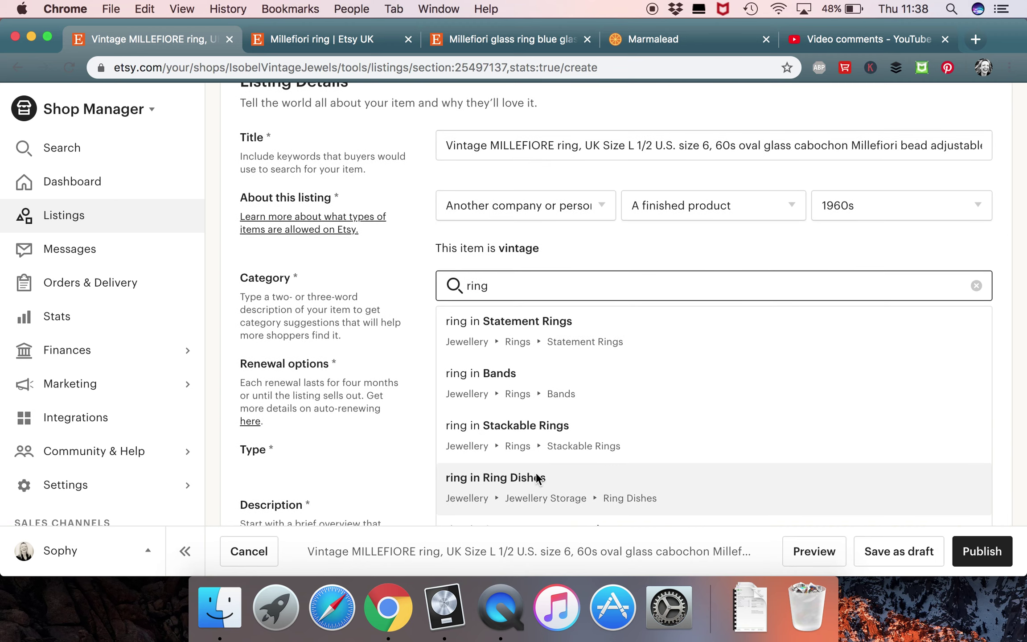
scroll(539, 455, "down", 3)
scroll(538, 455, "up", 2)
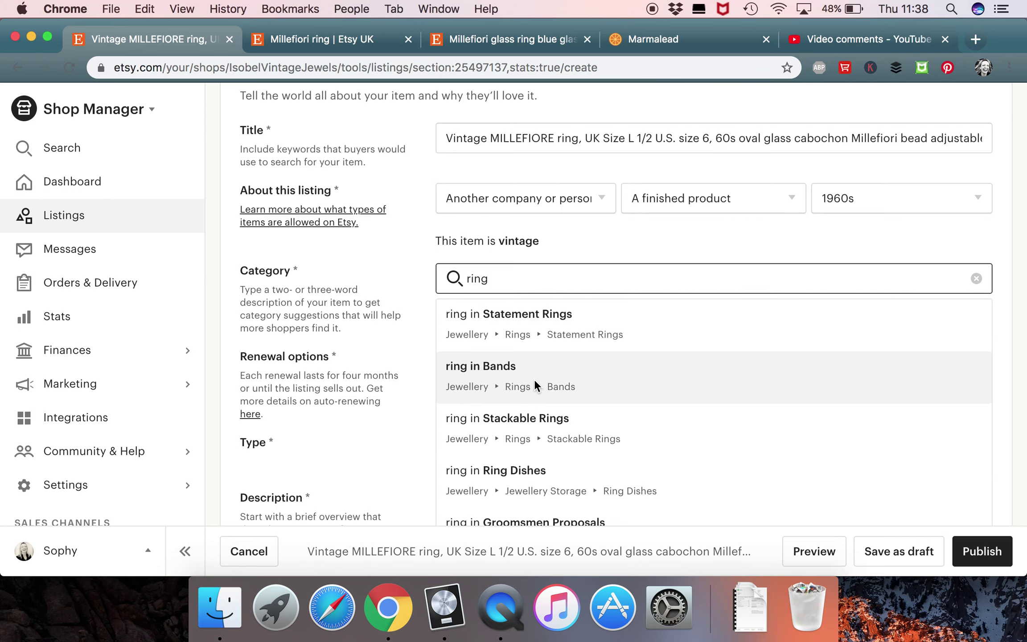
left_click(540, 331)
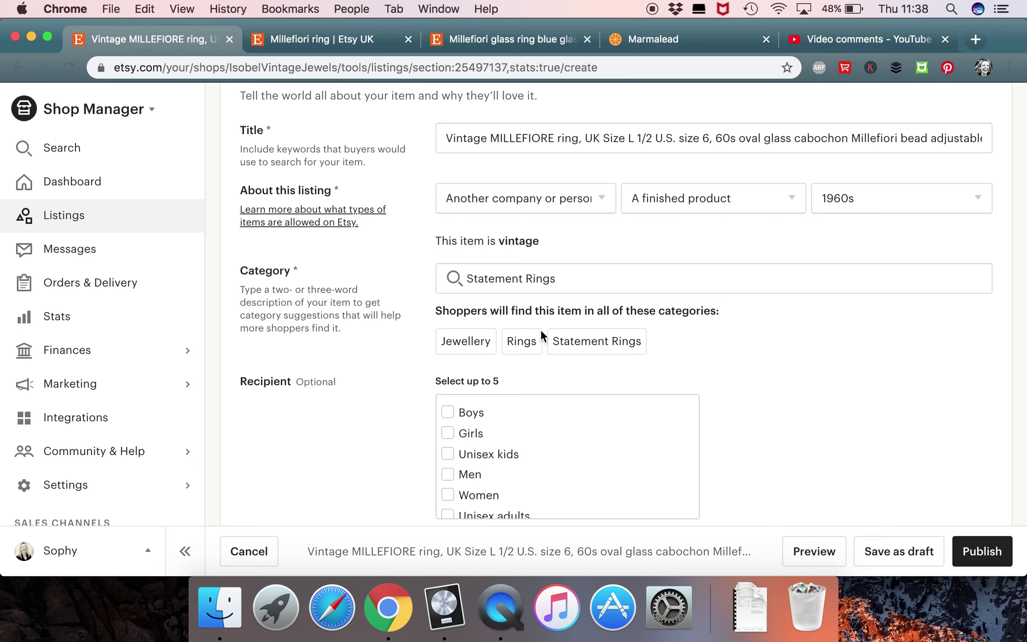
Step: Set the listing's recipients to Girls and Women
scroll(540, 329, "down", 1)
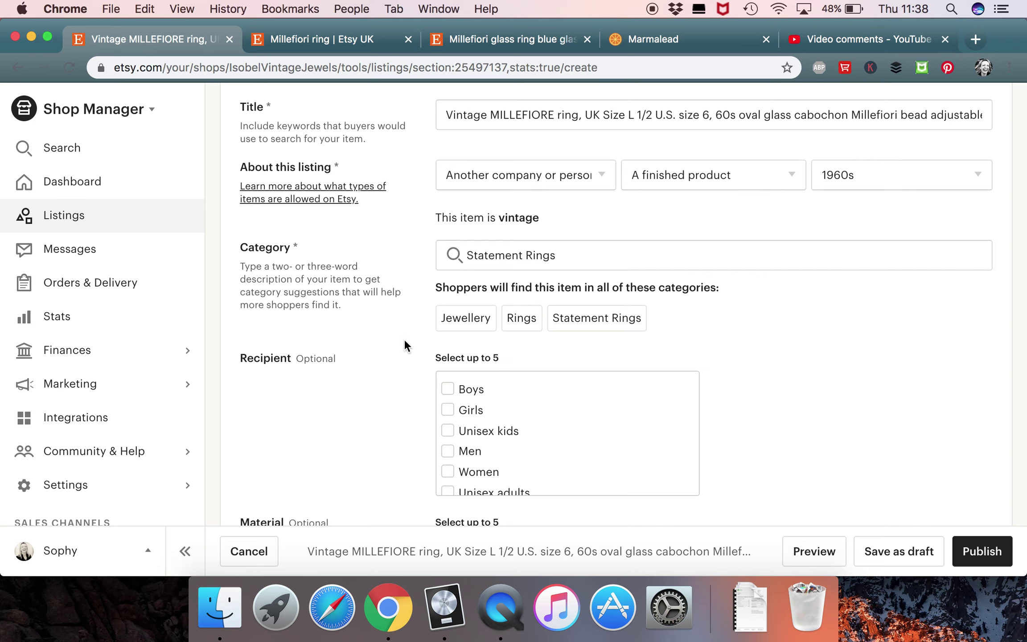
scroll(408, 353, "down", 2)
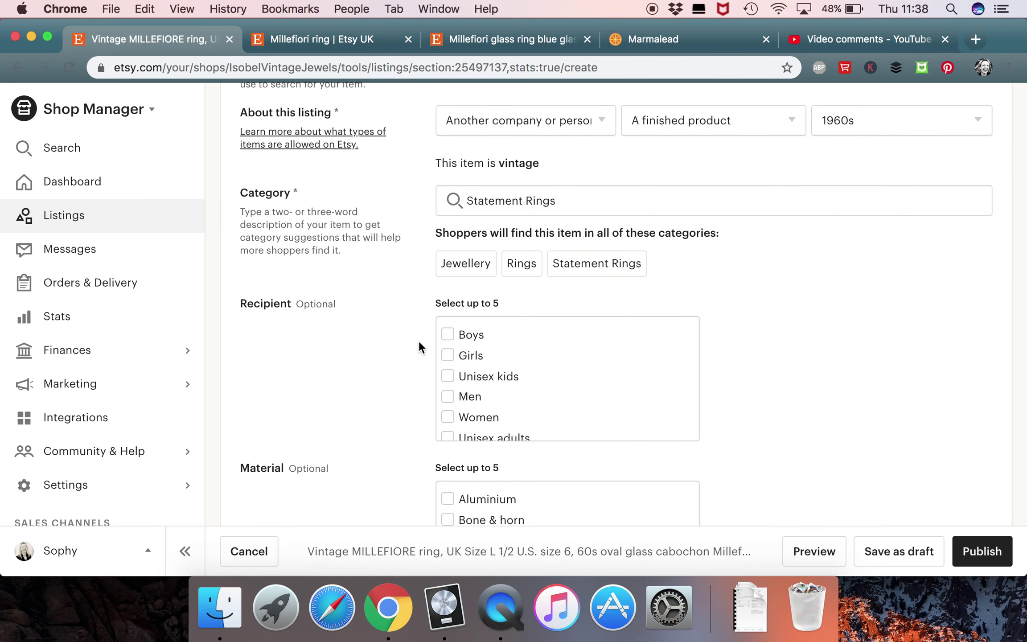
scroll(419, 338, "down", 2)
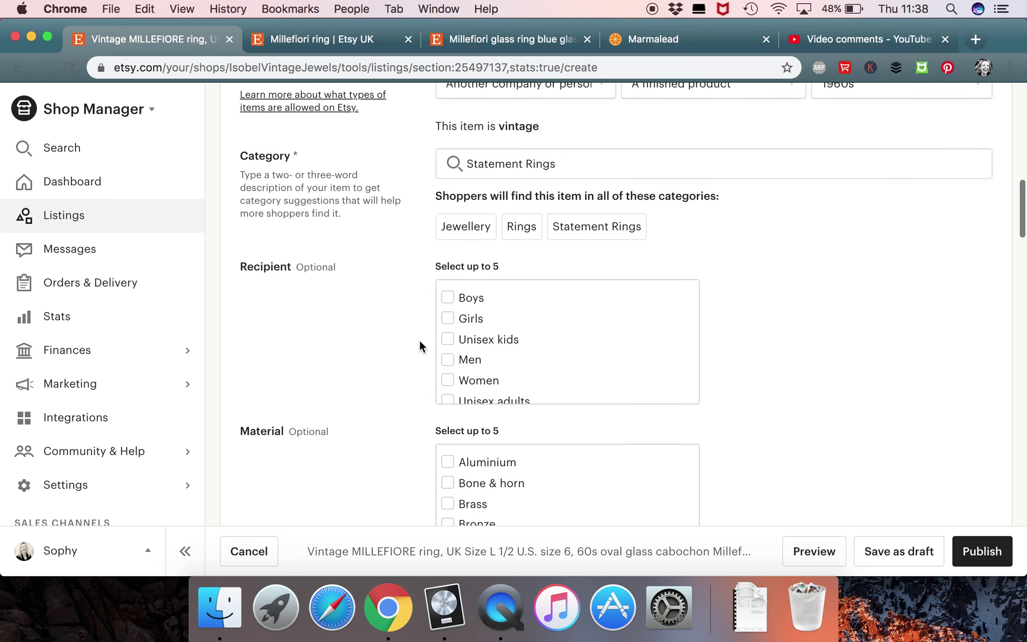
left_click(448, 311)
scroll(469, 352, "down", 1)
left_click(451, 356)
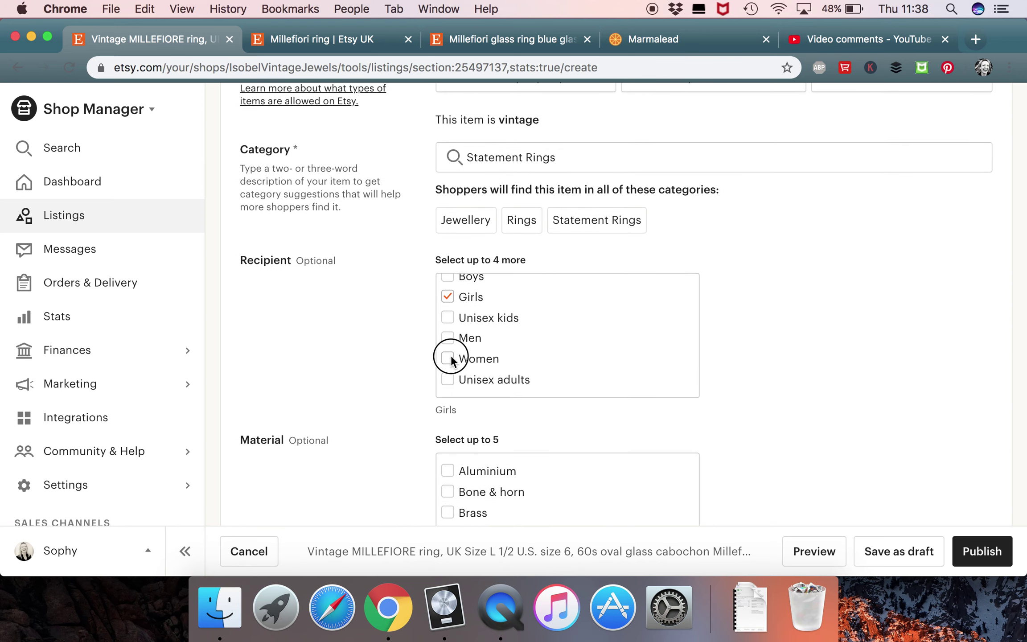
scroll(451, 355, "up", 1)
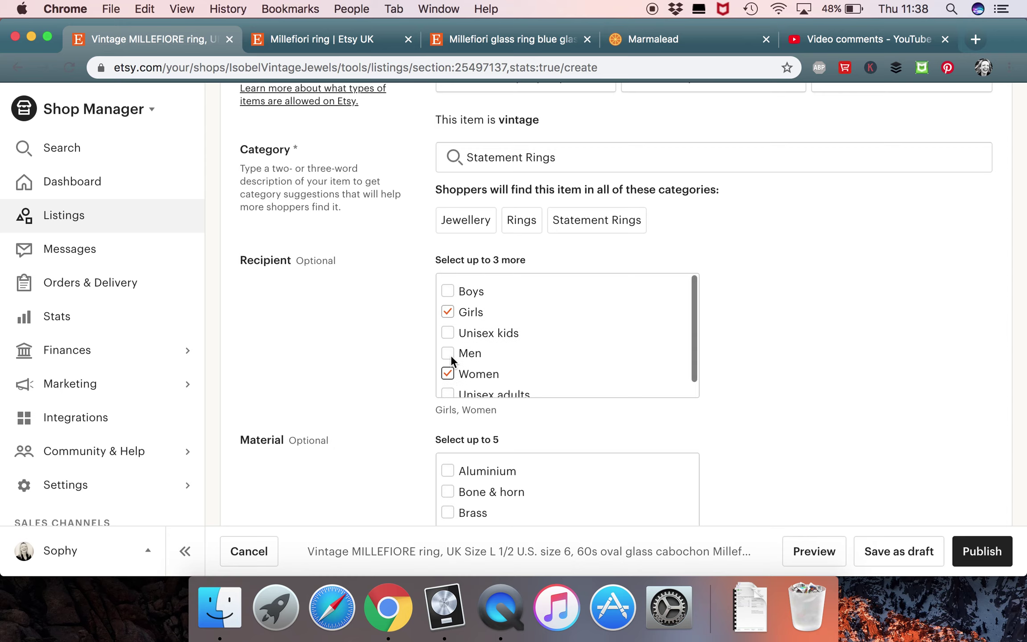
scroll(451, 355, "down", 1)
Step: Select Glass as the ring's material
scroll(377, 394, "down", 4)
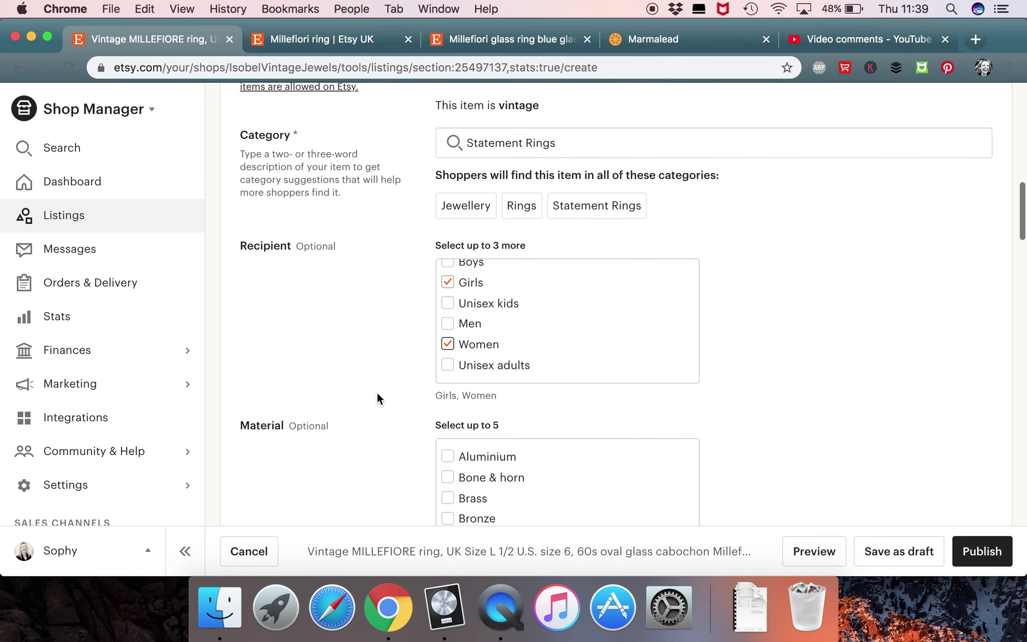
scroll(377, 398, "down", 1)
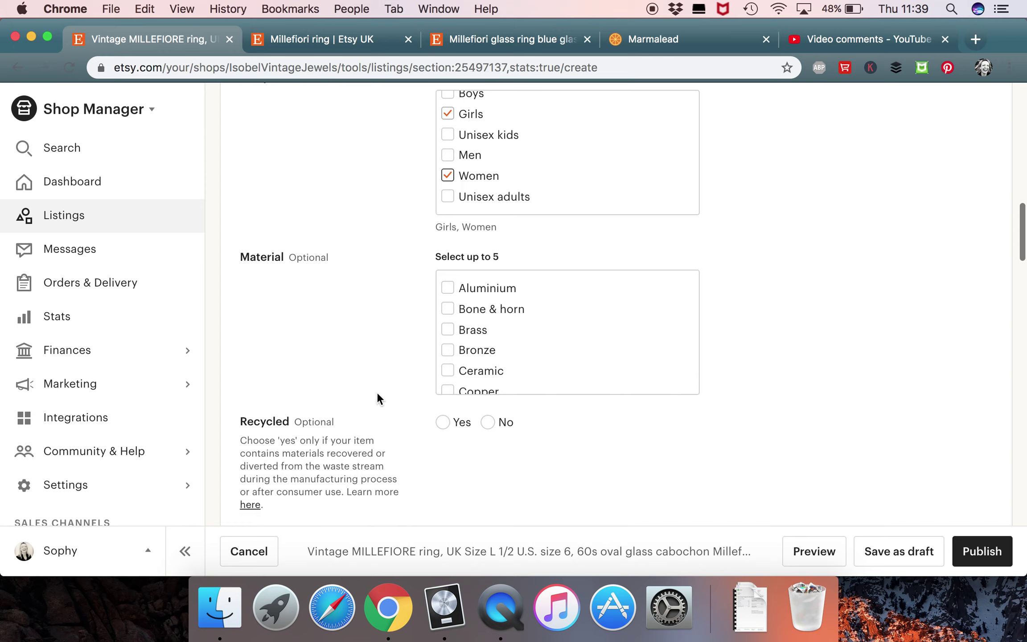
scroll(518, 345, "down", 3)
scroll(518, 343, "down", 4)
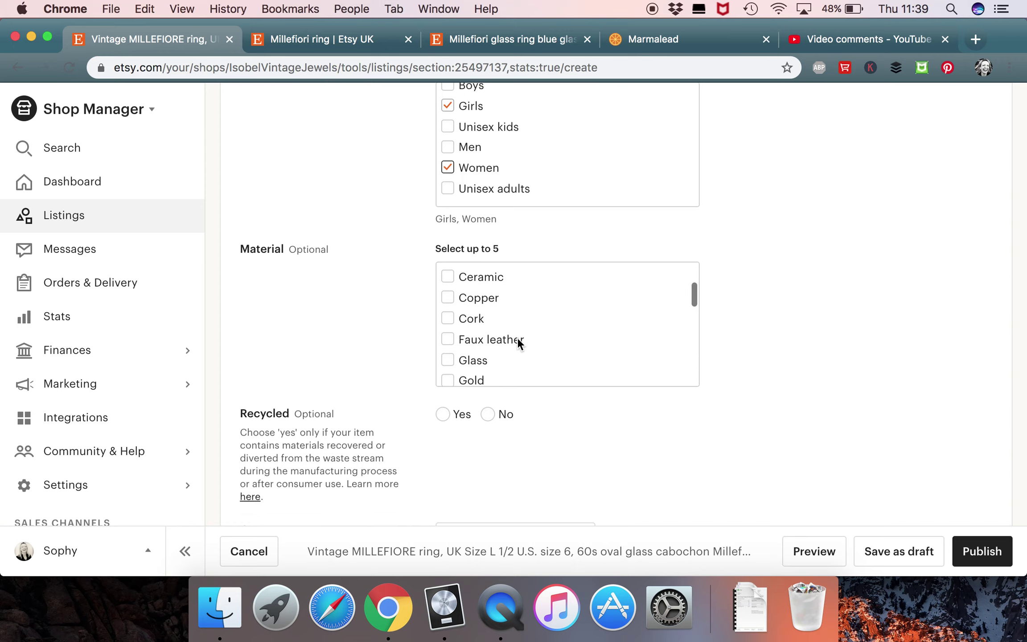
left_click(446, 320)
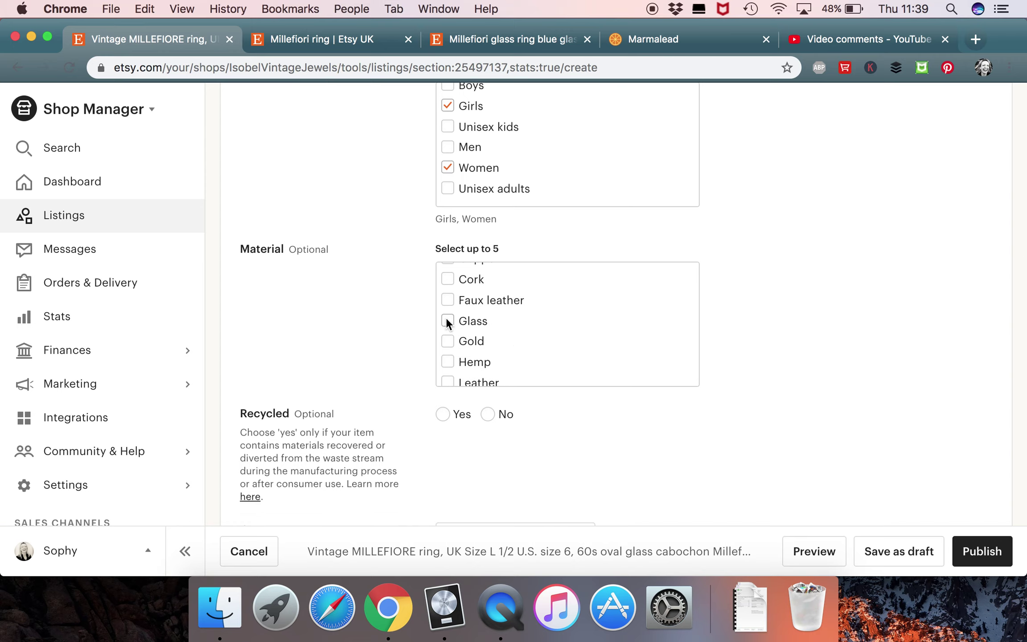
Step: Look through the rest of the material options for any others that suit the ring
scroll(497, 339, "down", 4)
scroll(498, 343, "down", 2)
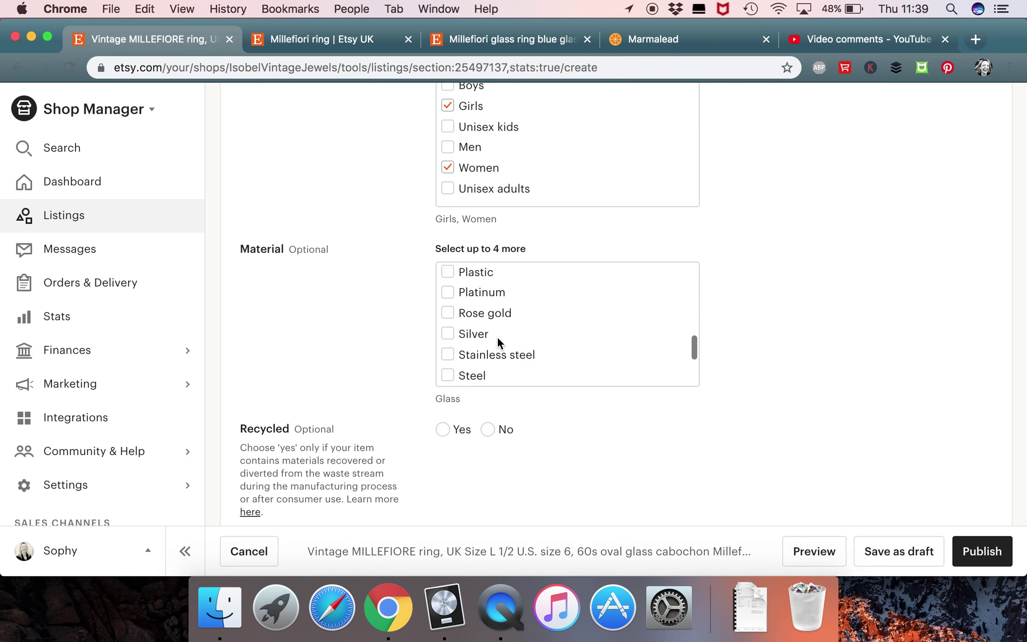
scroll(498, 343, "down", 1)
scroll(498, 338, "down", 1)
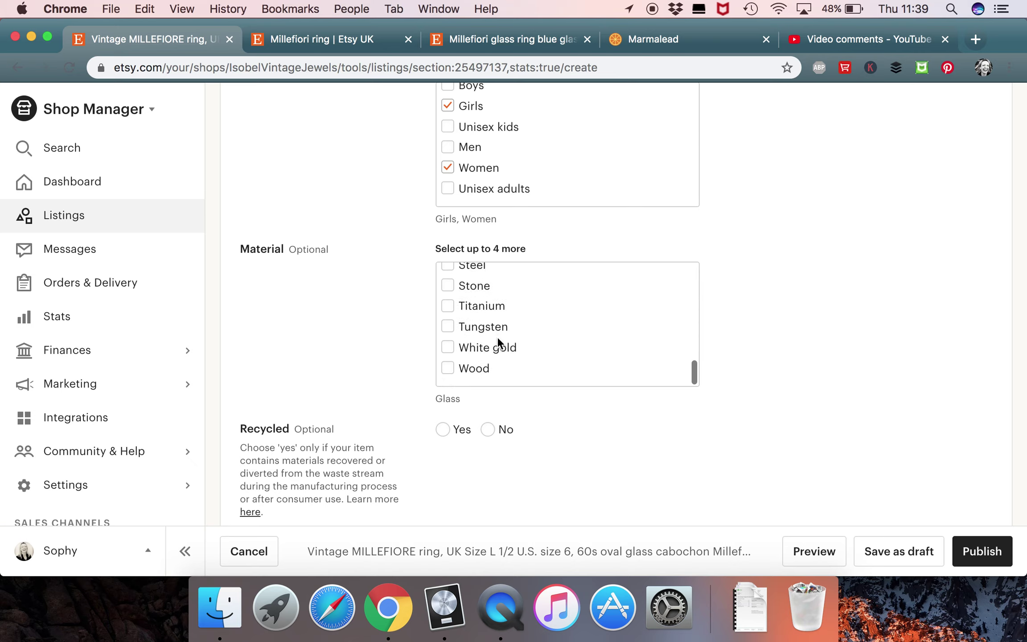
scroll(498, 338, "up", 8)
scroll(497, 342, "up", 2)
scroll(498, 341, "down", 5)
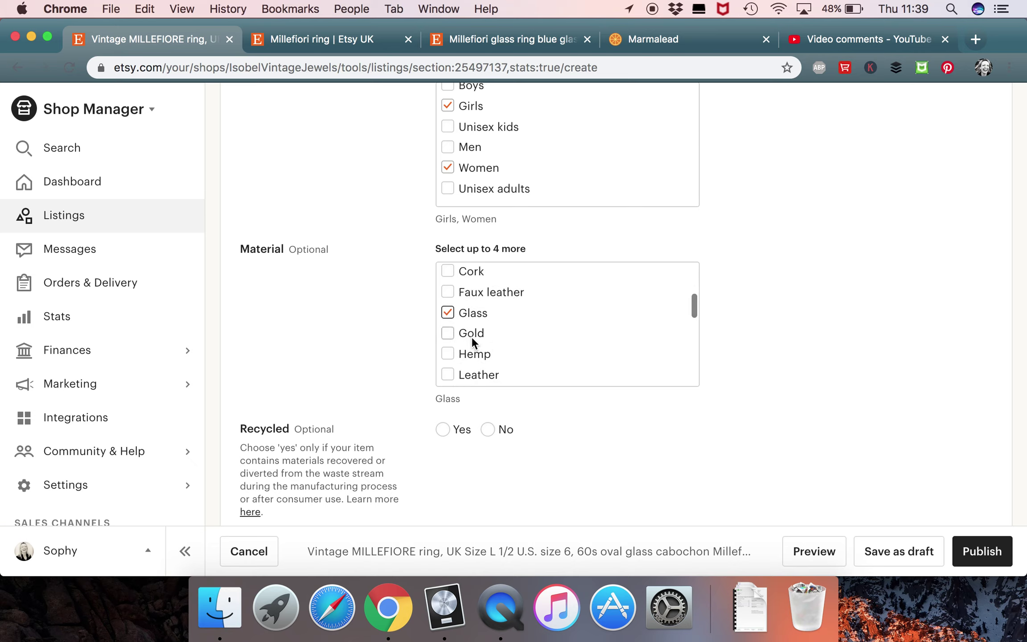
scroll(503, 355, "down", 5)
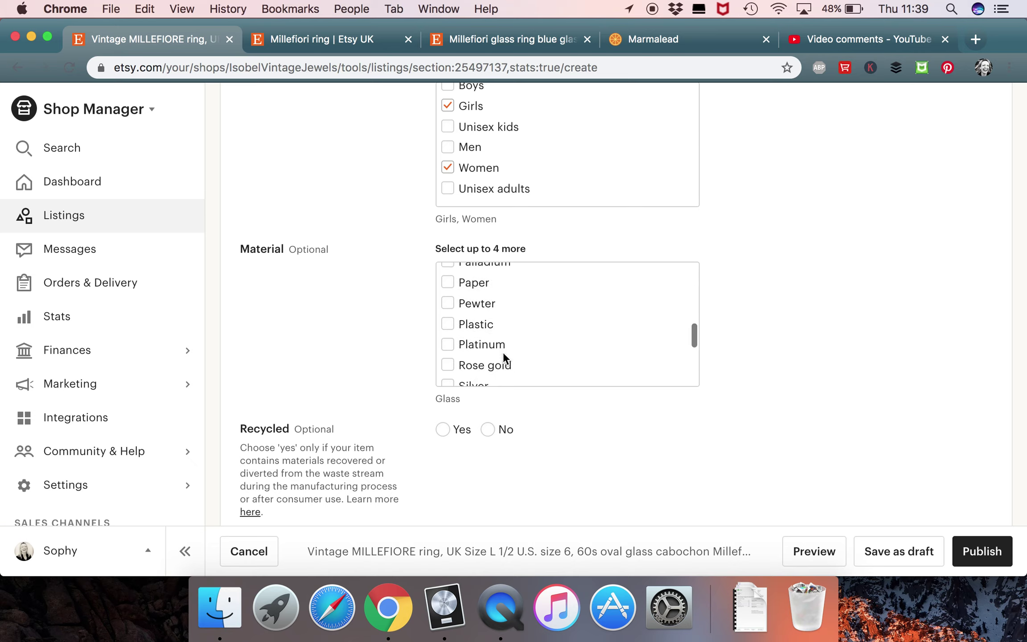
scroll(503, 354, "down", 3)
scroll(503, 355, "down", 2)
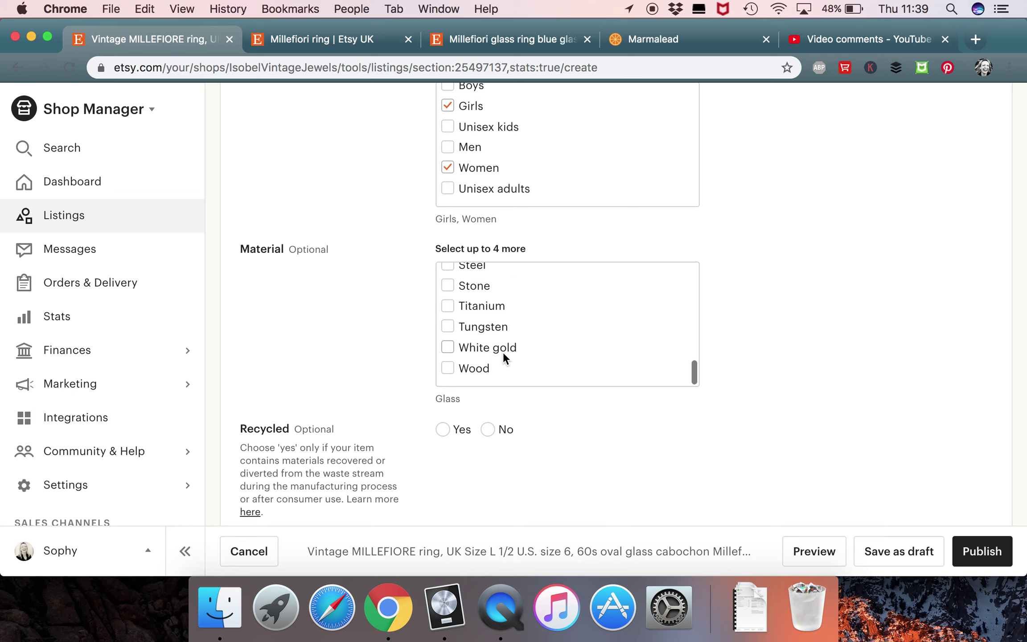
Step: Review the available gemstone options and the raw stone attribute, leaving both unset
scroll(503, 355, "down", 5)
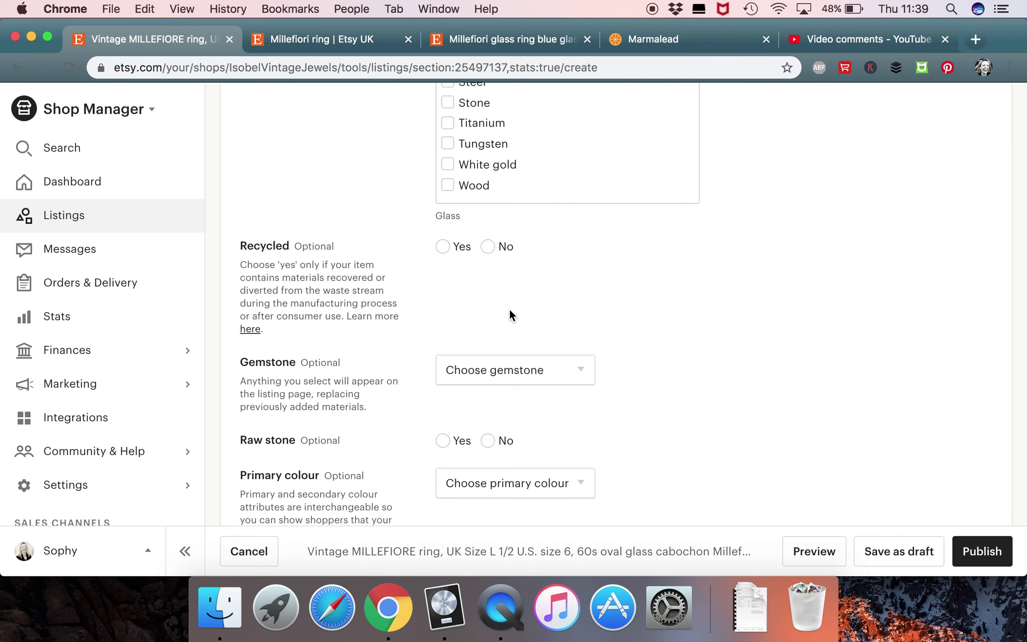
scroll(548, 300, "down", 4)
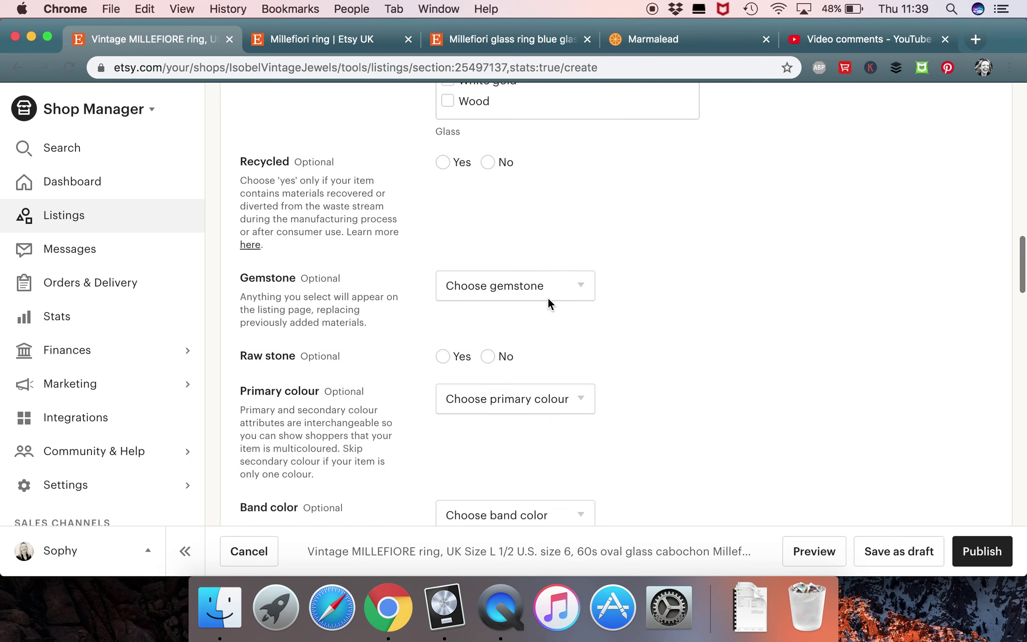
left_click(551, 254)
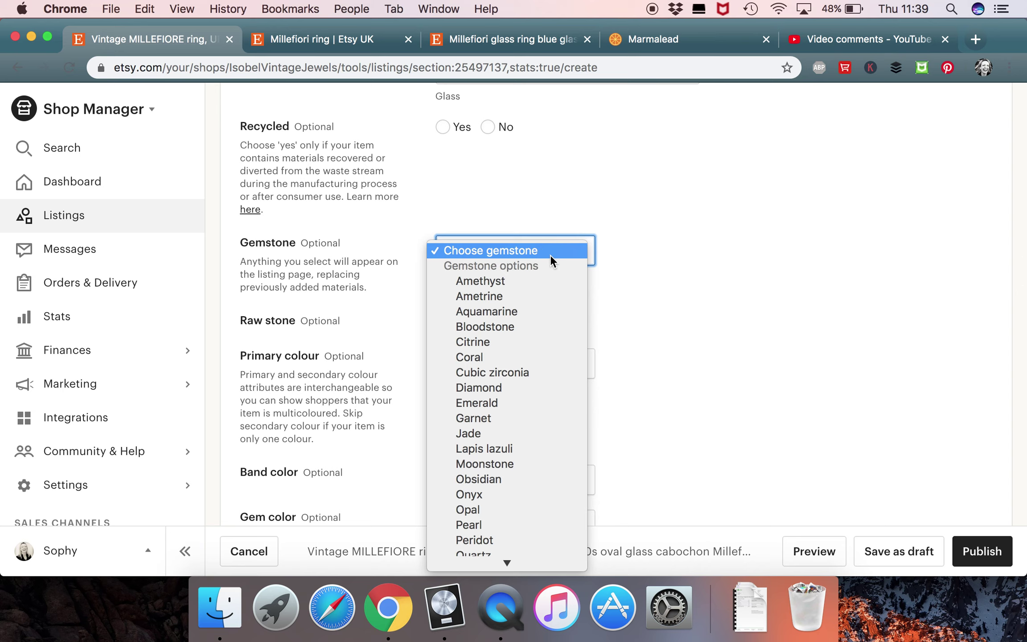
scroll(527, 391, "down", 3)
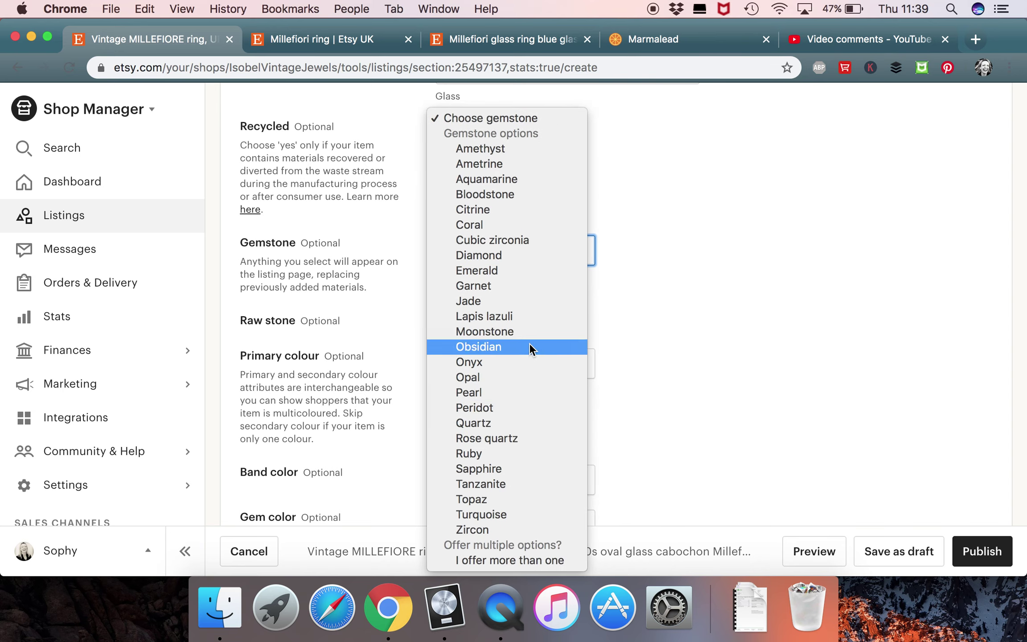
left_click(659, 296)
scroll(615, 339, "down", 3)
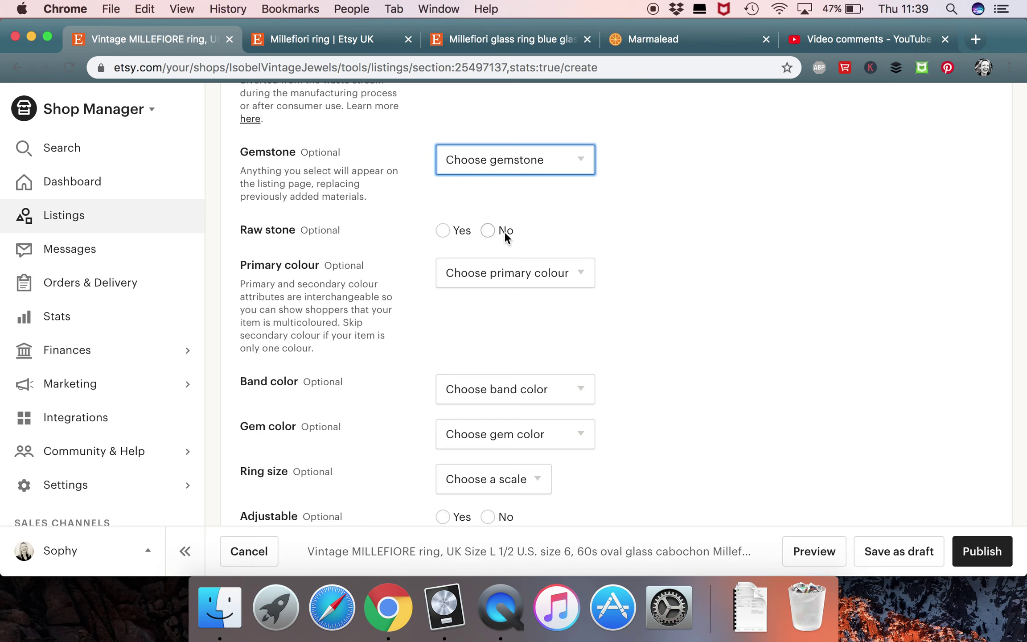
left_click_drag(366, 228, 301, 229)
left_click(374, 243)
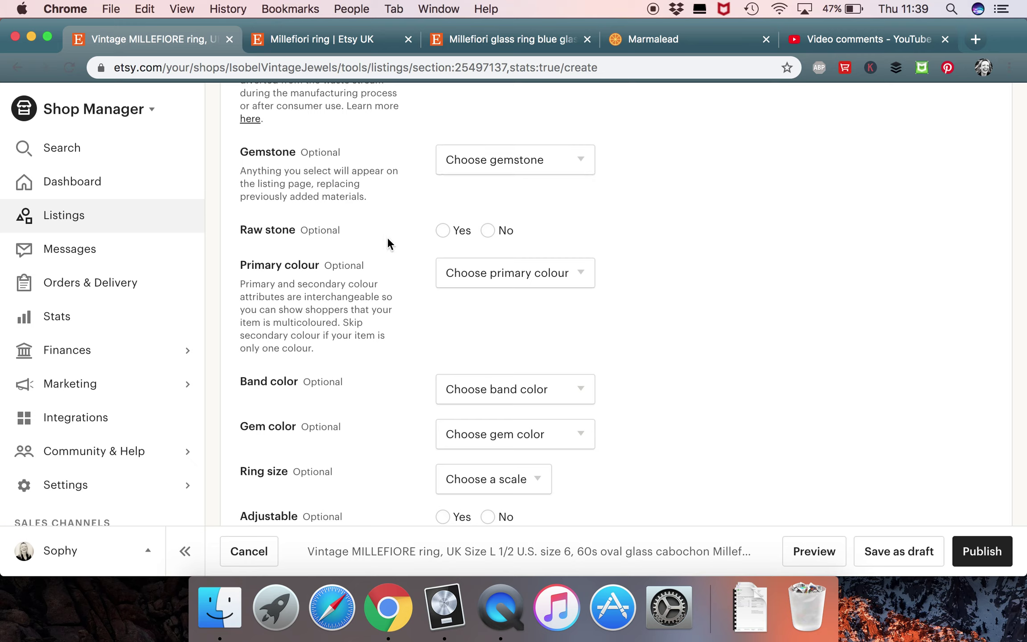
Step: Set the primary colour to Purple and the band color to Silver
left_click(510, 273)
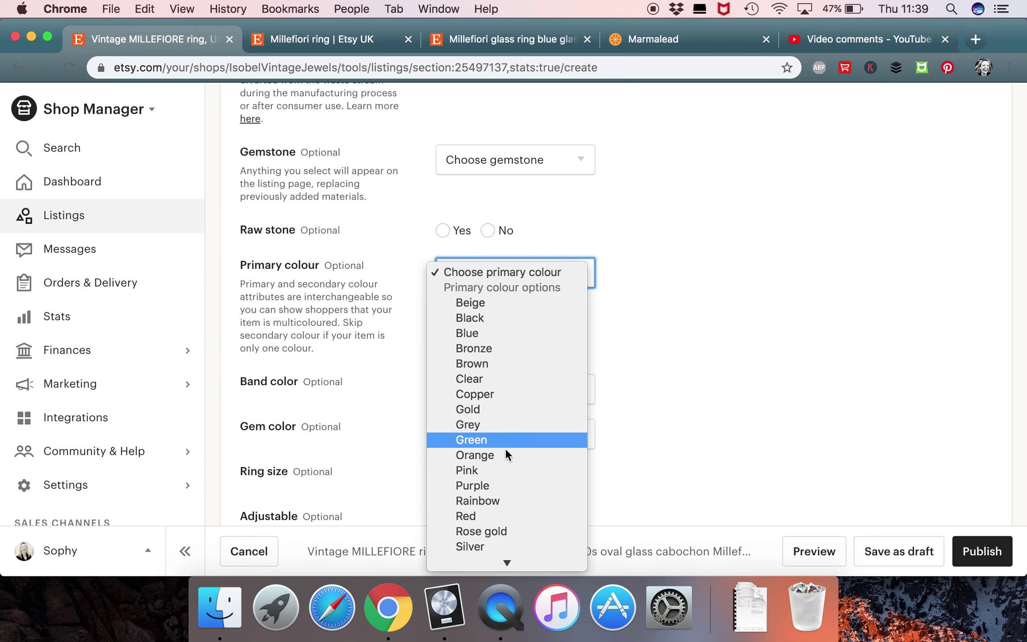
left_click(495, 483)
scroll(495, 484, "down", 3)
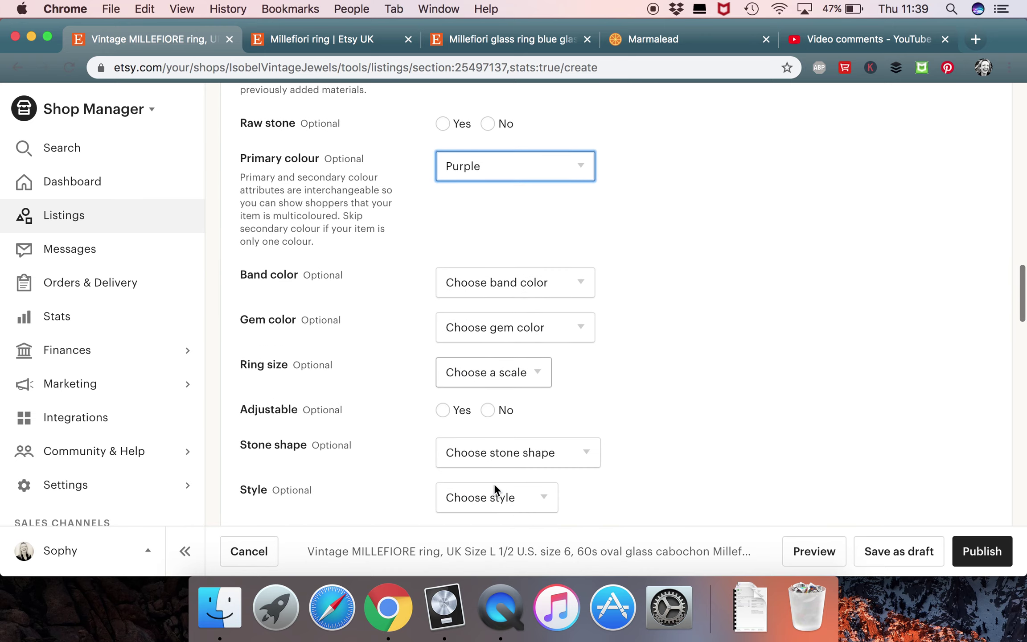
left_click(553, 280)
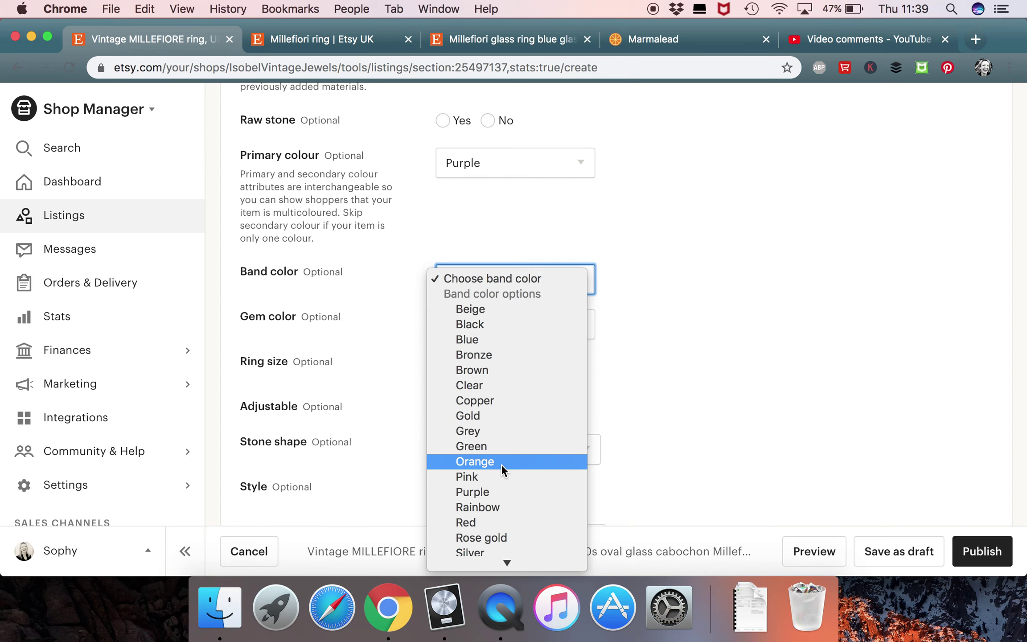
left_click(490, 497)
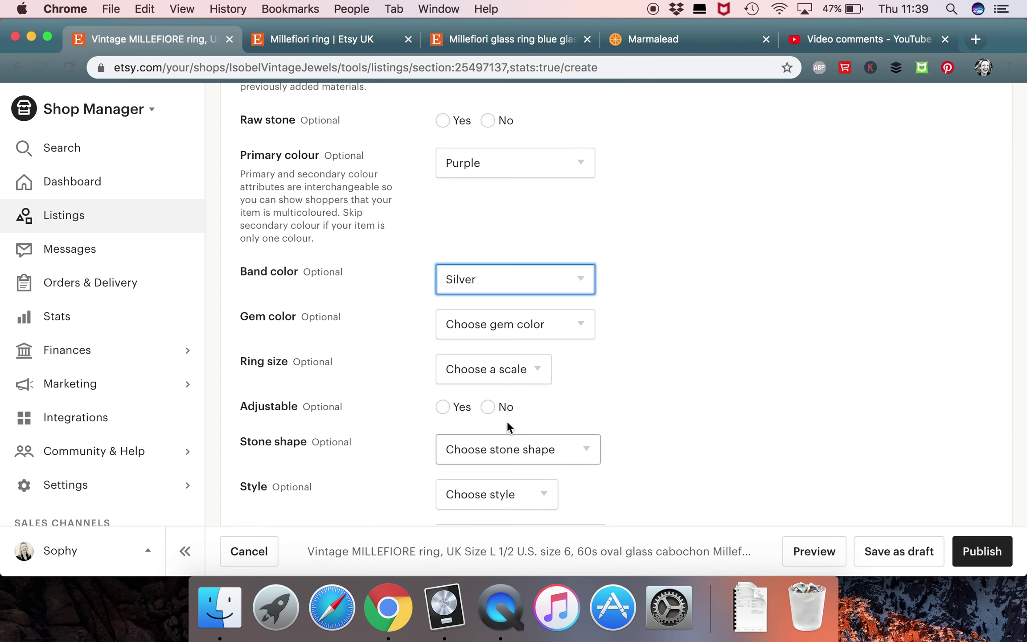
Step: Set the ring size to 6 on the US scale
left_click(516, 373)
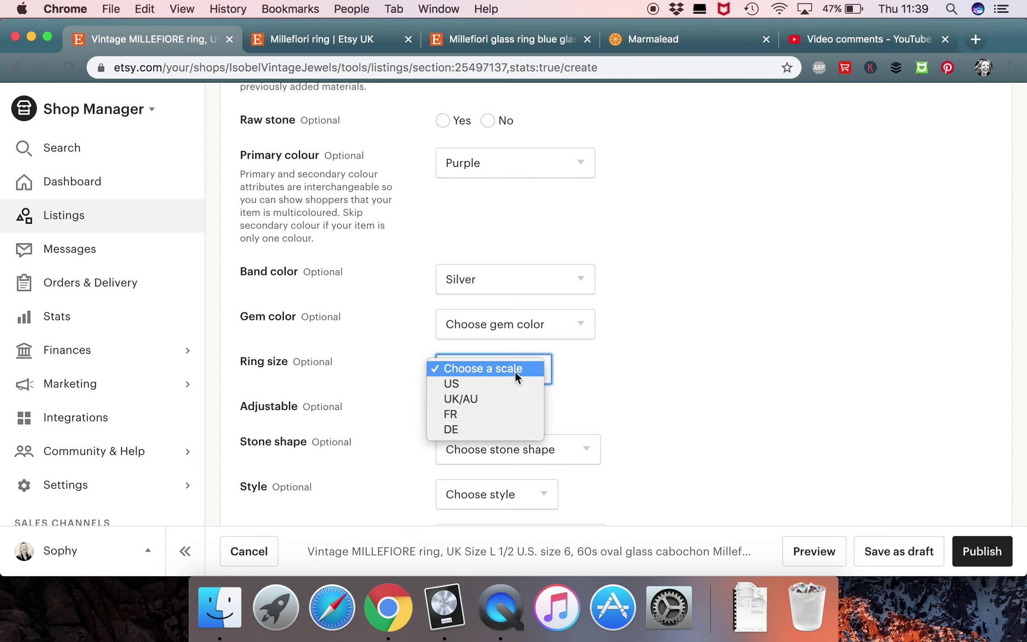
left_click(492, 382)
left_click(593, 374)
scroll(599, 435, "down", 6)
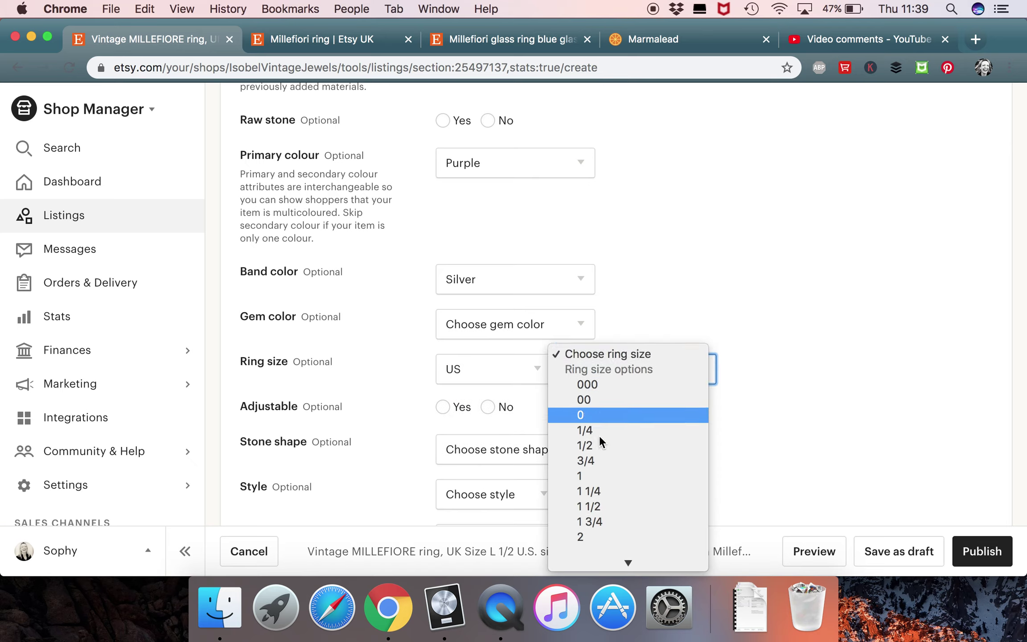
scroll(600, 435, "down", 3)
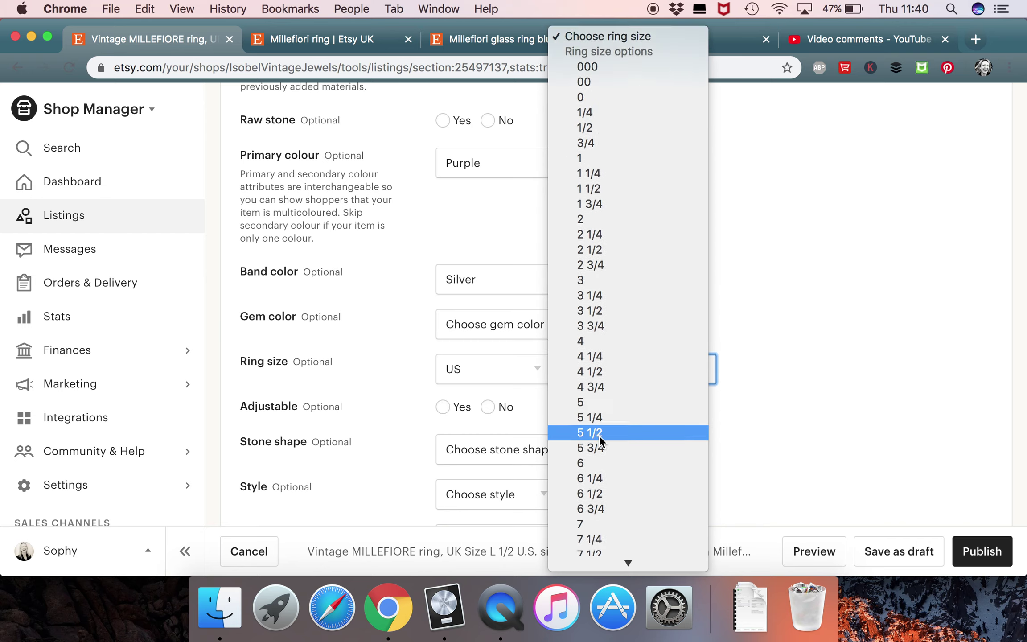
left_click(595, 465)
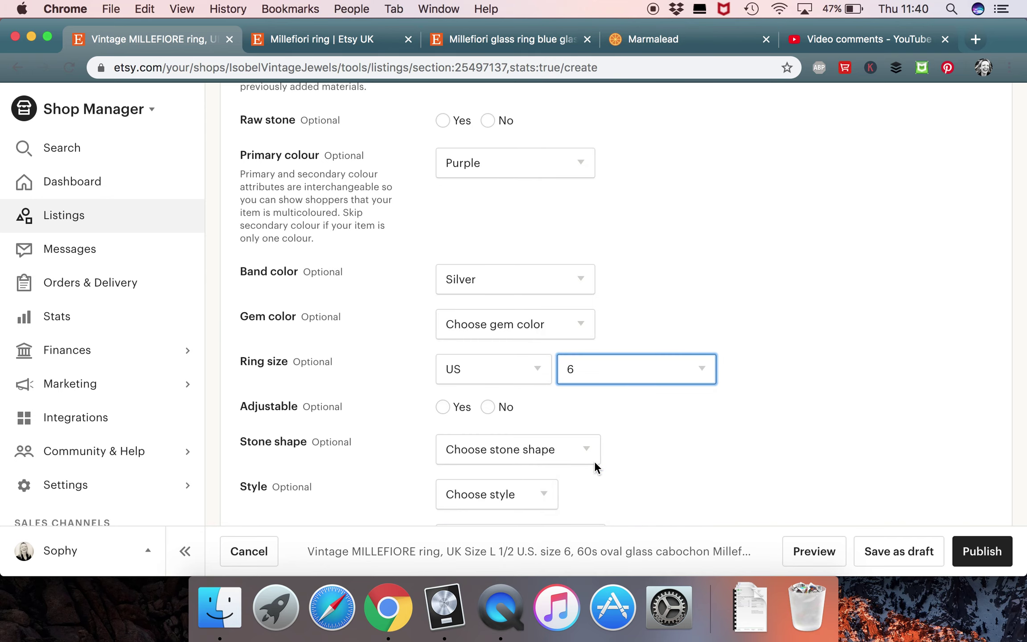
Step: Mark the ring as adjustable and set its stone shape to Oval
scroll(594, 461, "down", 2)
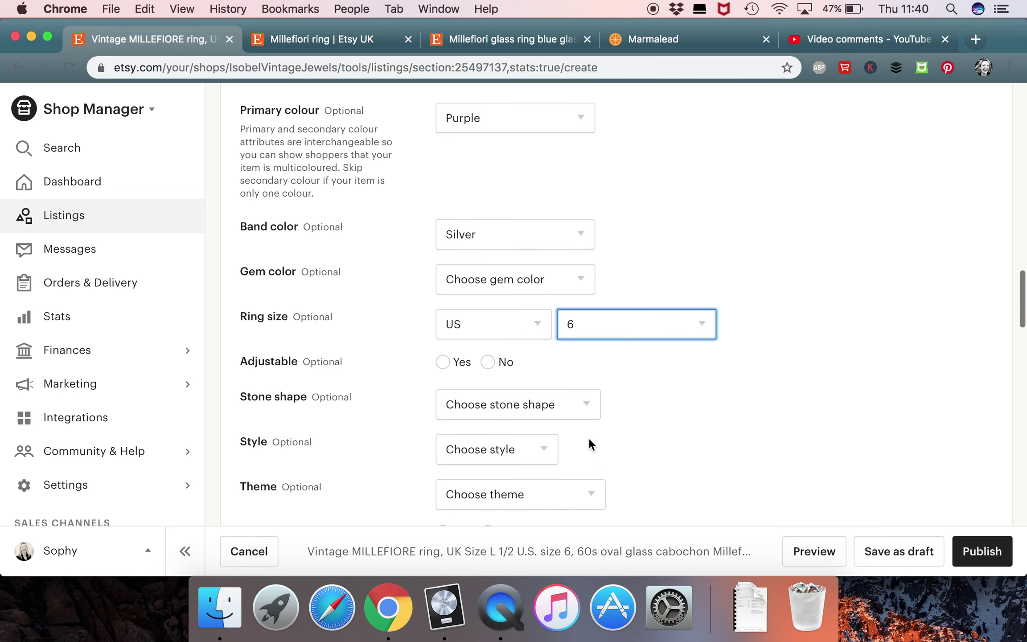
left_click(442, 362)
left_click(534, 396)
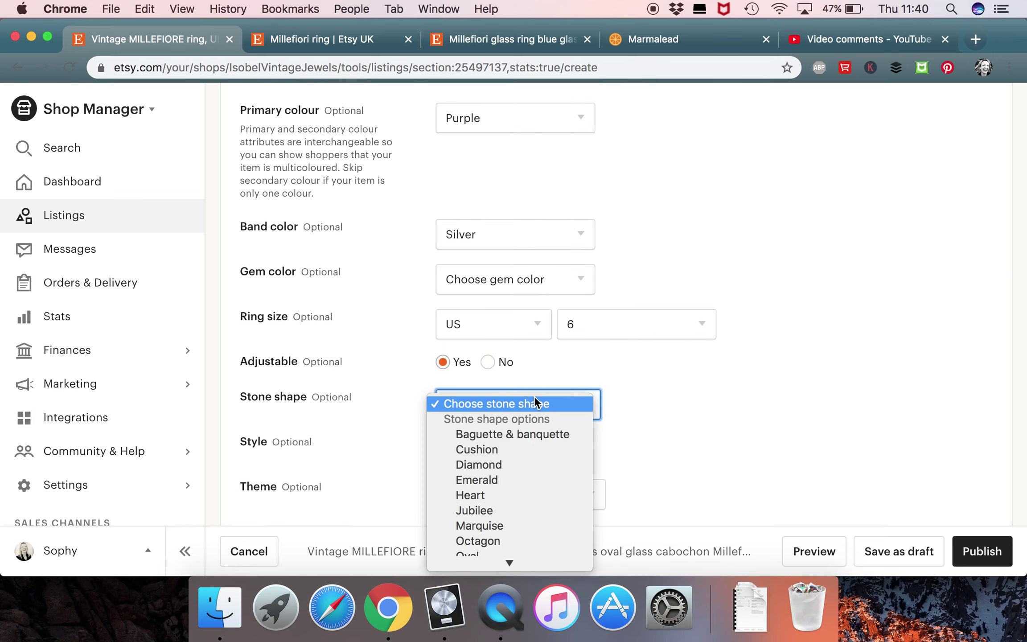
scroll(526, 452, "down", 2)
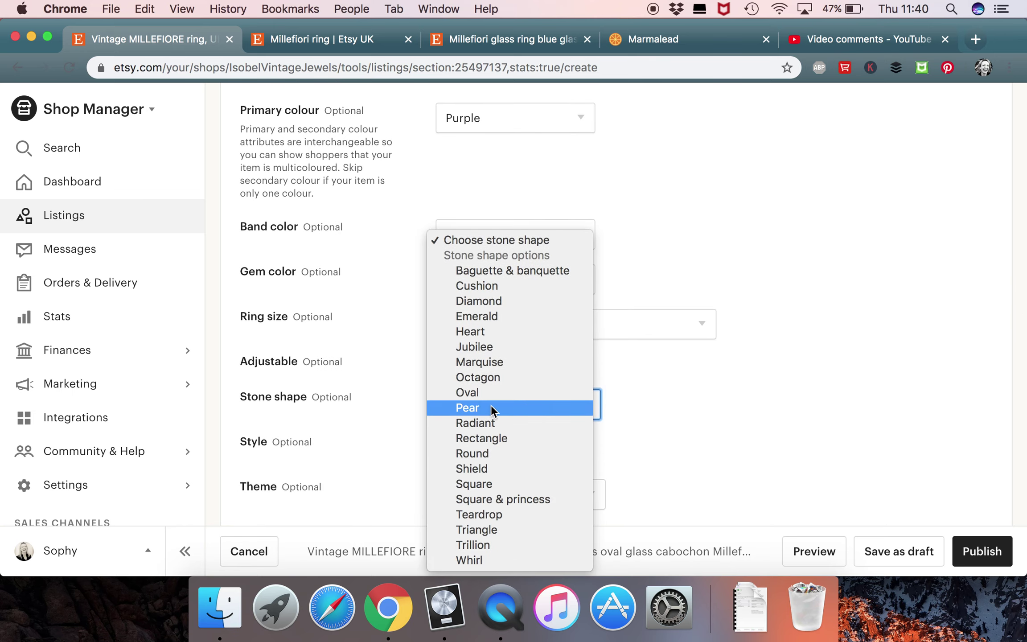
left_click(492, 392)
Step: Set the ring's style to Mid-century
scroll(523, 422, "down", 4)
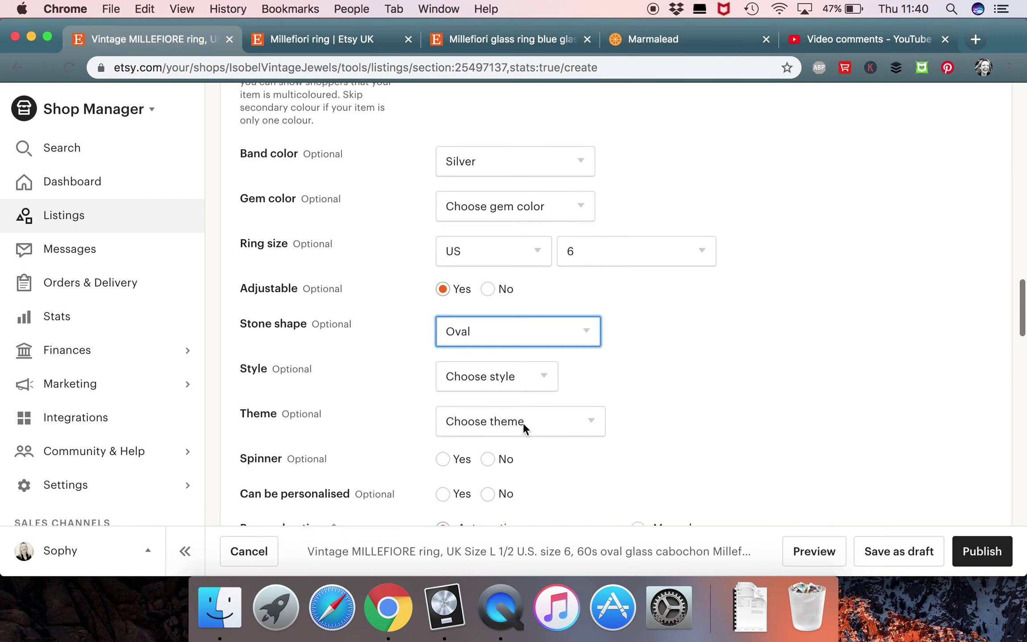
left_click(528, 360)
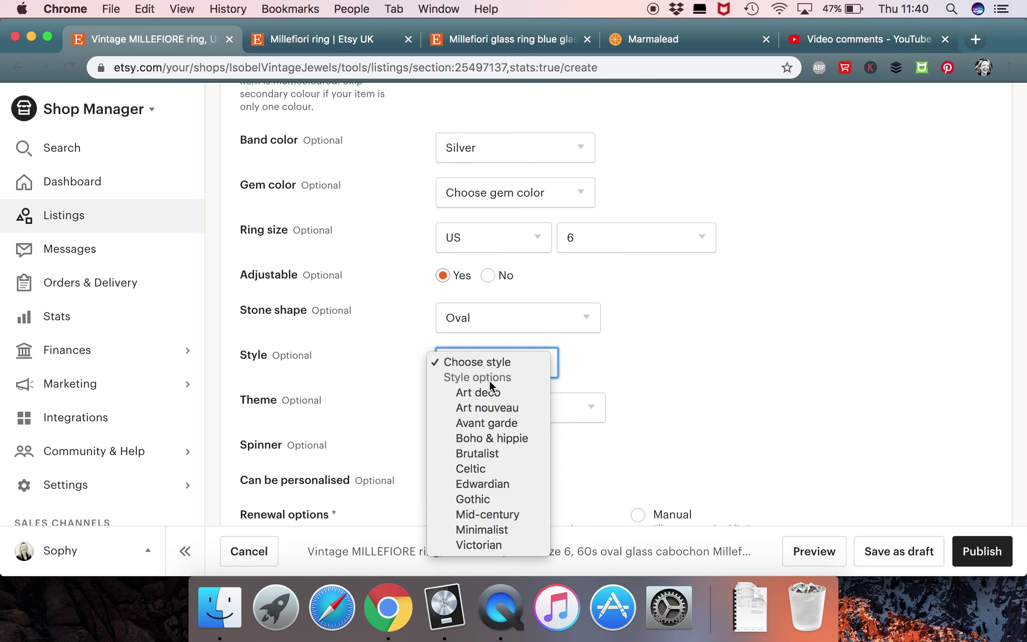
left_click(490, 515)
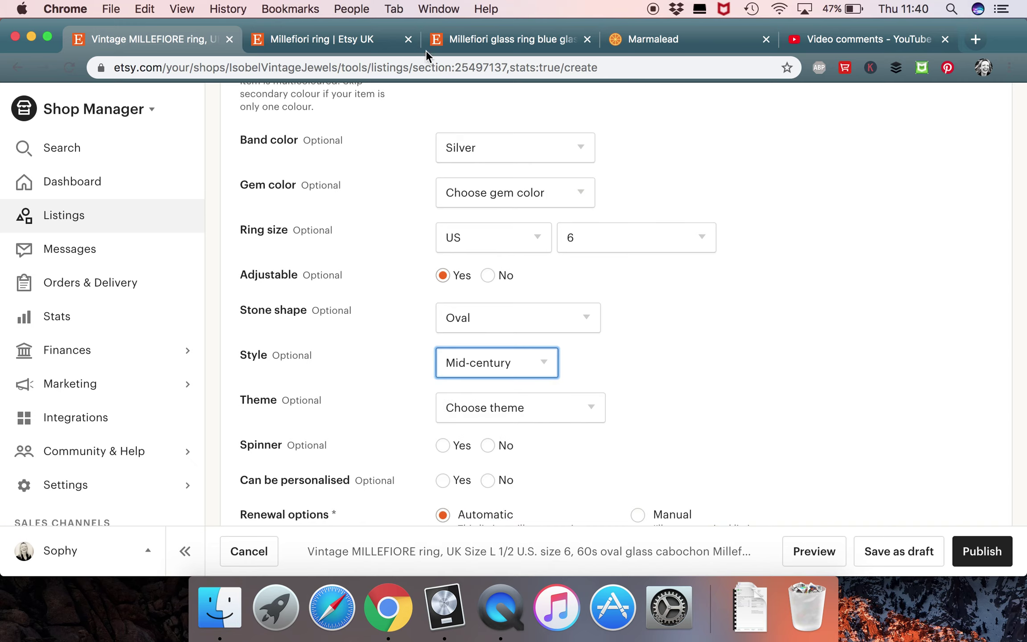
Step: Check the item details on the already open listing for the blue Millefiori glass ring
left_click(463, 41)
scroll(596, 346, "up", 15)
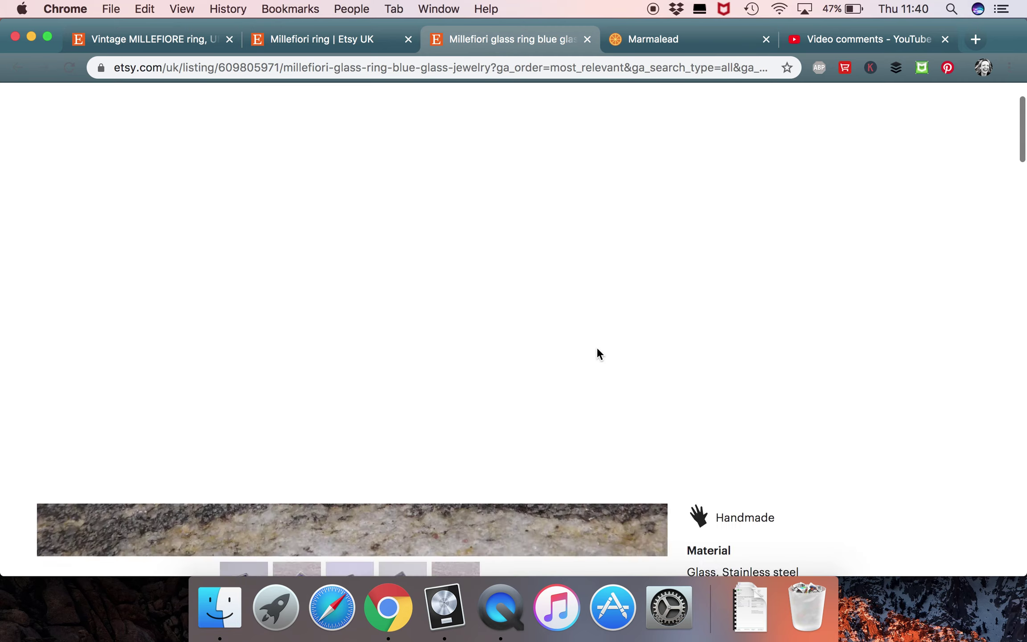
scroll(596, 346, "down", 6)
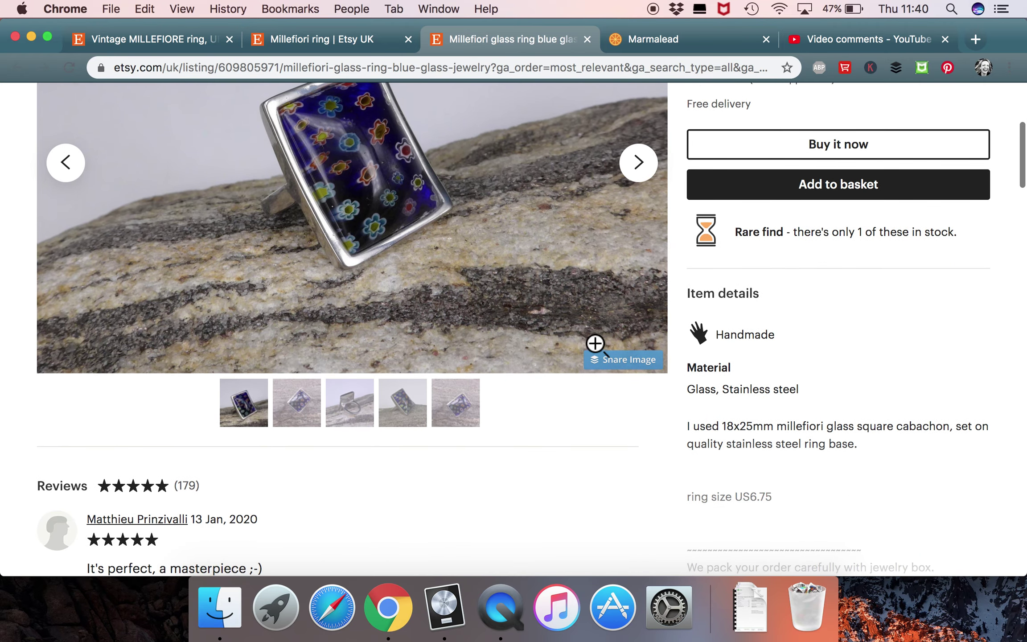
scroll(696, 403, "down", 5)
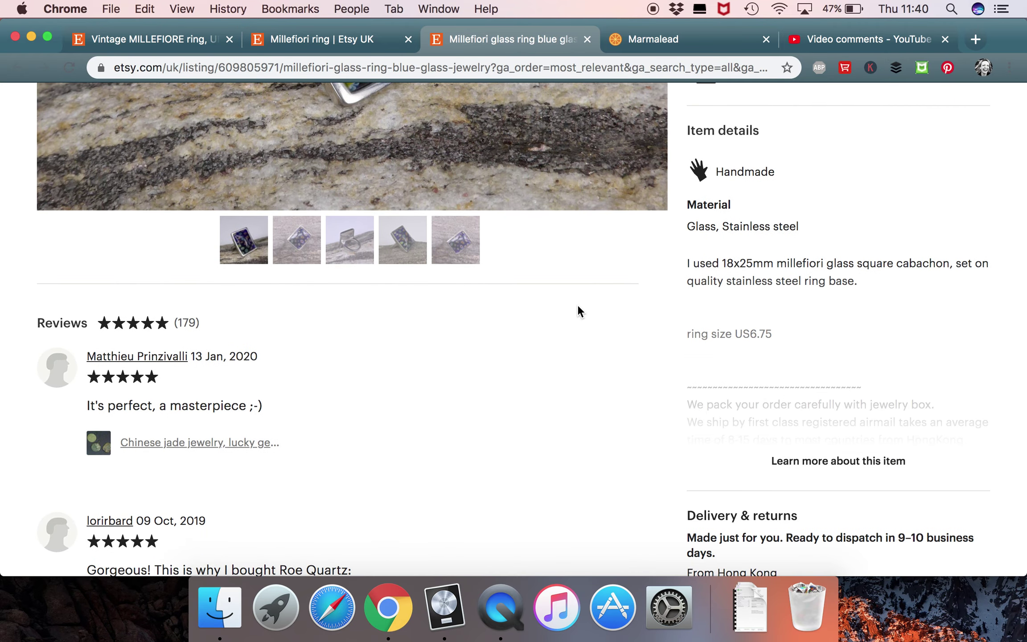
Step: Open the Vintage Red Millefiori Ring listing from the search results and read its item details and full description
left_click(364, 41)
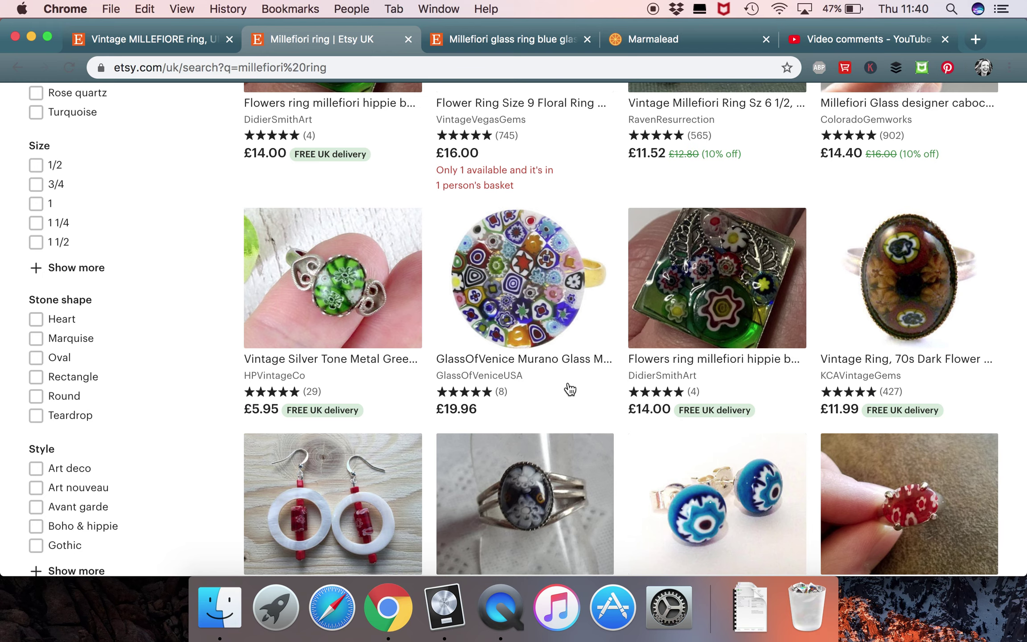
scroll(568, 385, "down", 5)
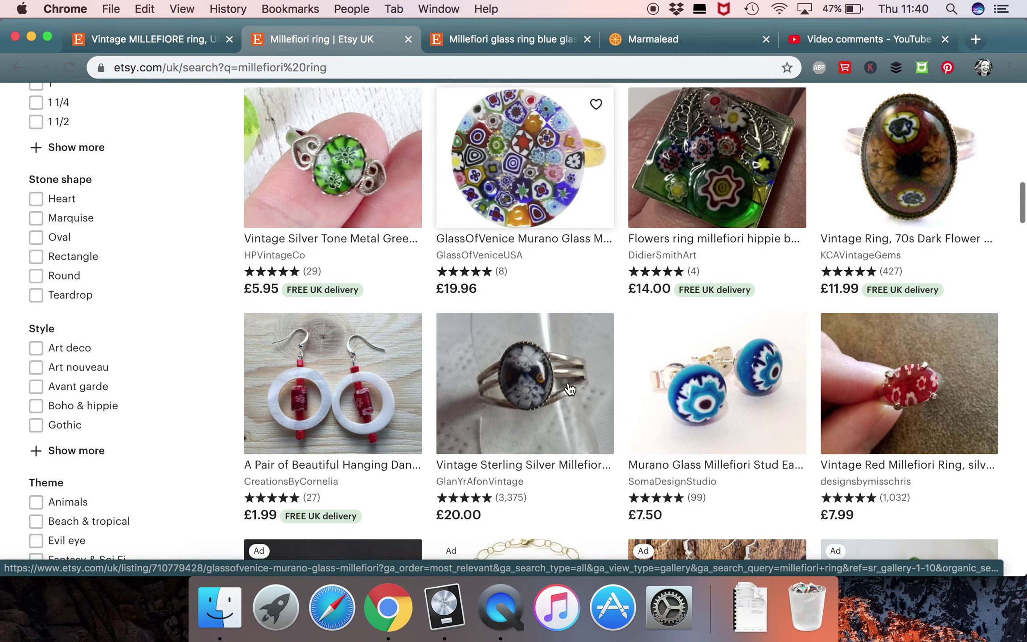
scroll(570, 388, "down", 3)
left_click(885, 390)
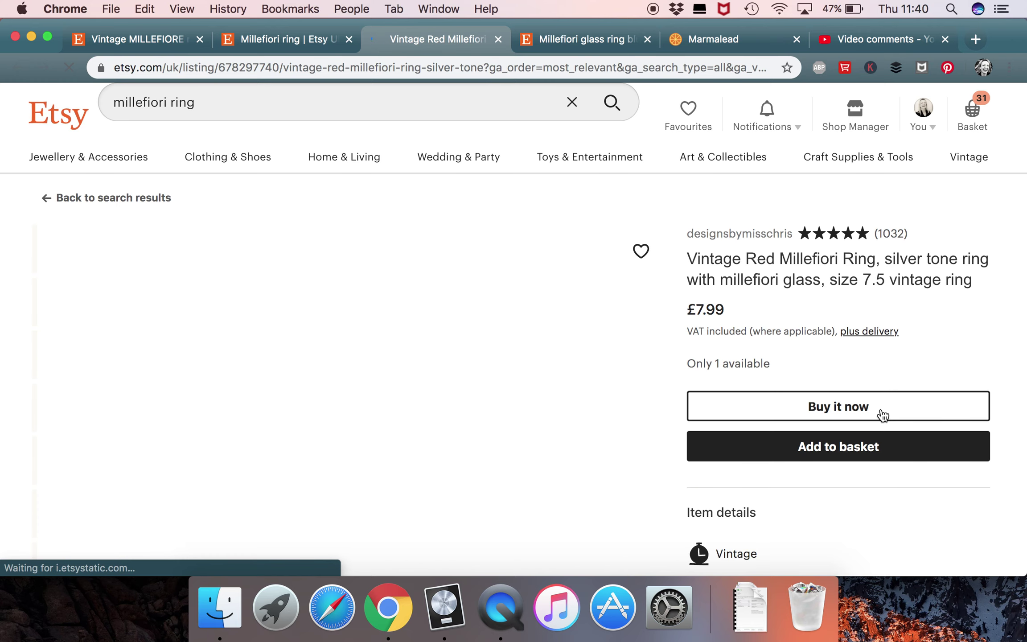
scroll(882, 414, "down", 15)
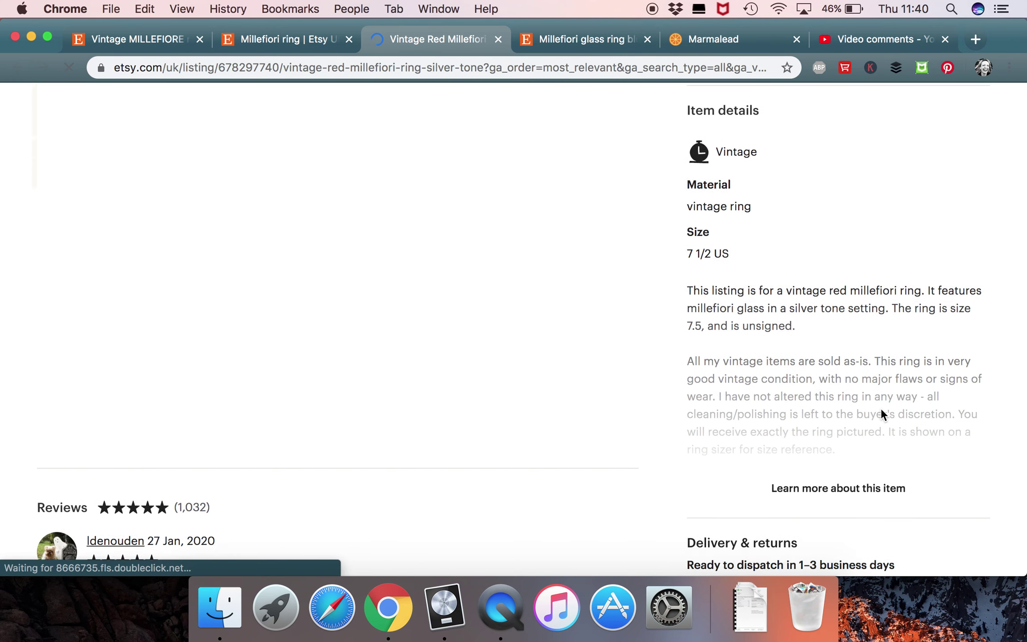
scroll(874, 432, "down", 1)
left_click(867, 461)
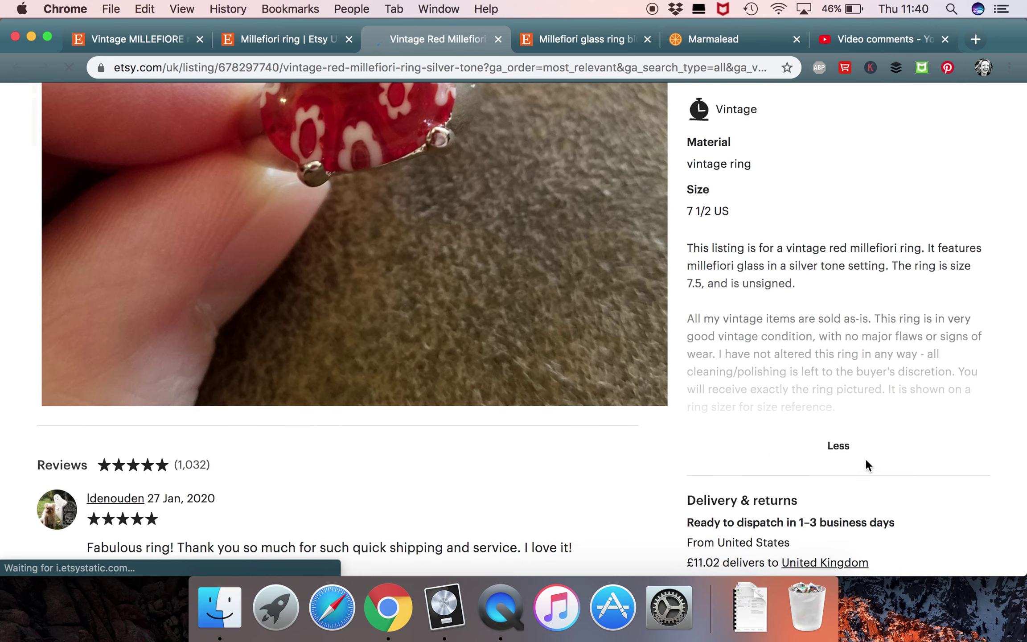
scroll(863, 441, "down", 3)
scroll(864, 419, "down", 5)
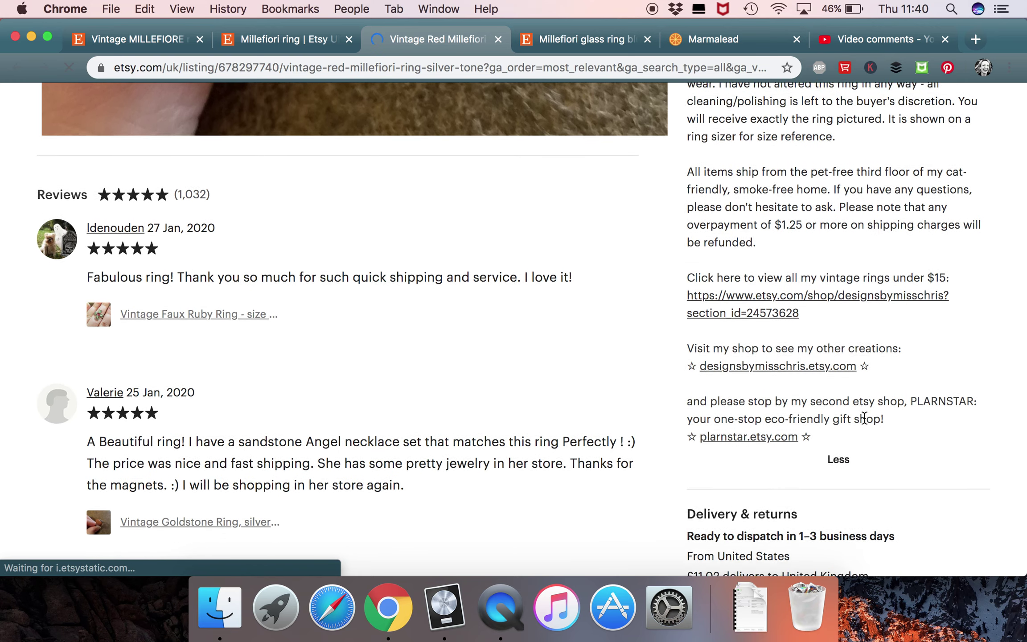
scroll(865, 416, "down", 3)
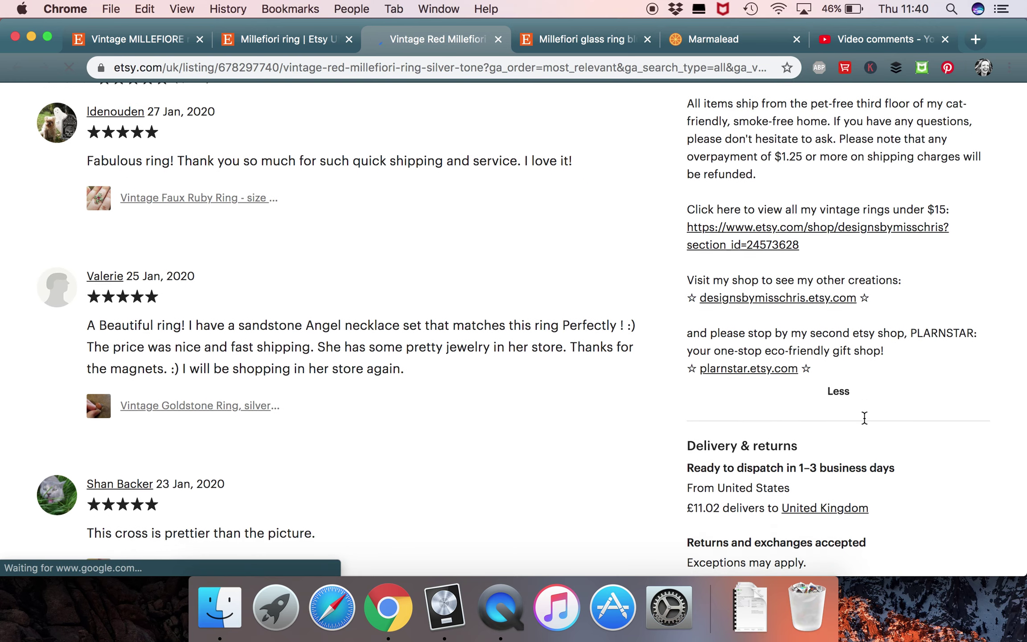
scroll(865, 416, "up", 15)
Step: Return to the draft ring listing and set its theme to Floral
left_click(179, 43)
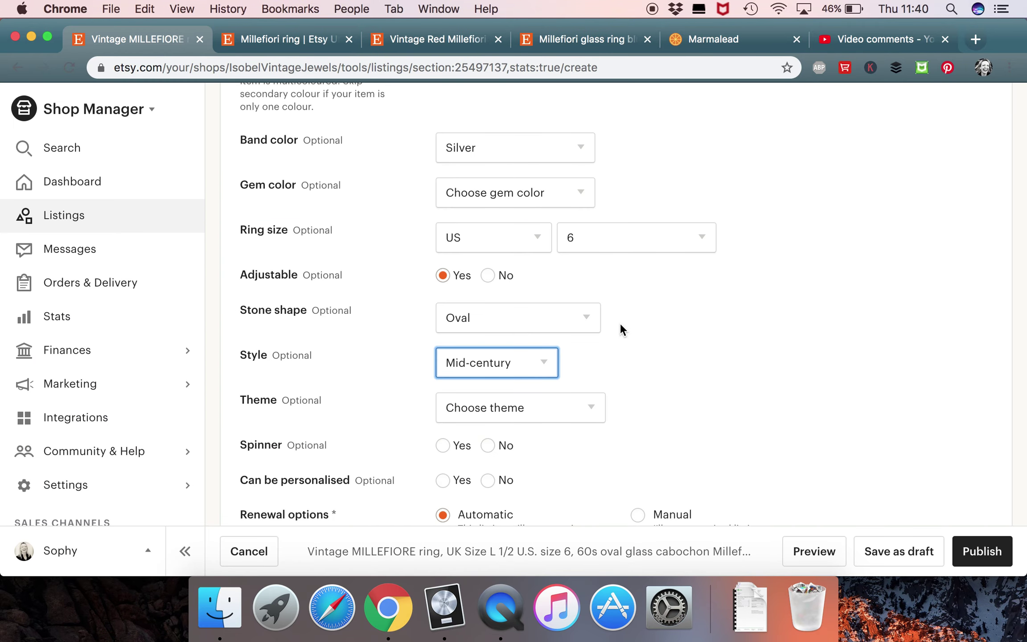
scroll(619, 326, "down", 5)
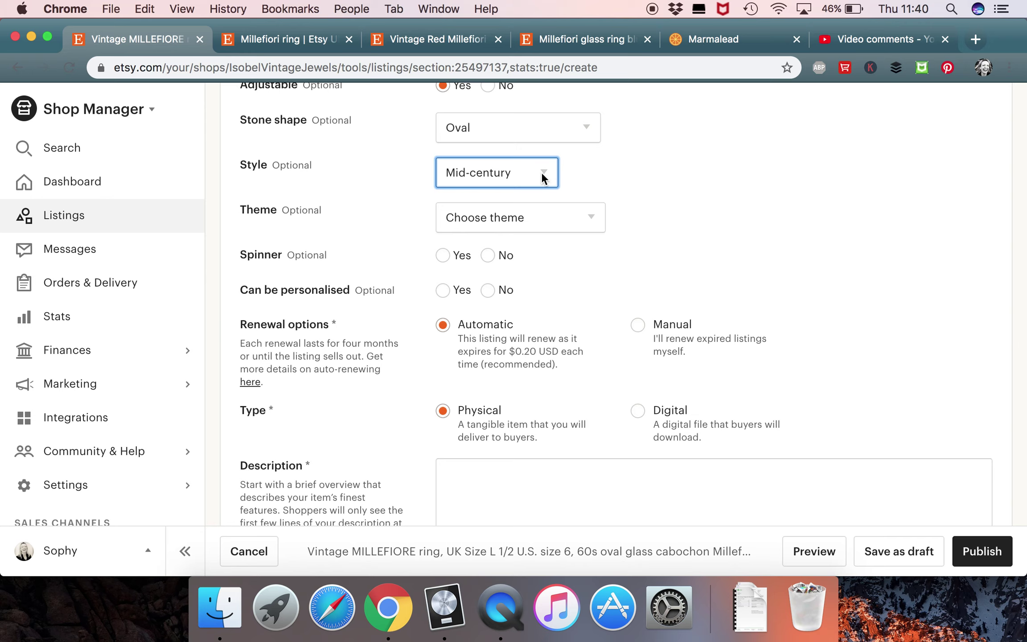
left_click(554, 216)
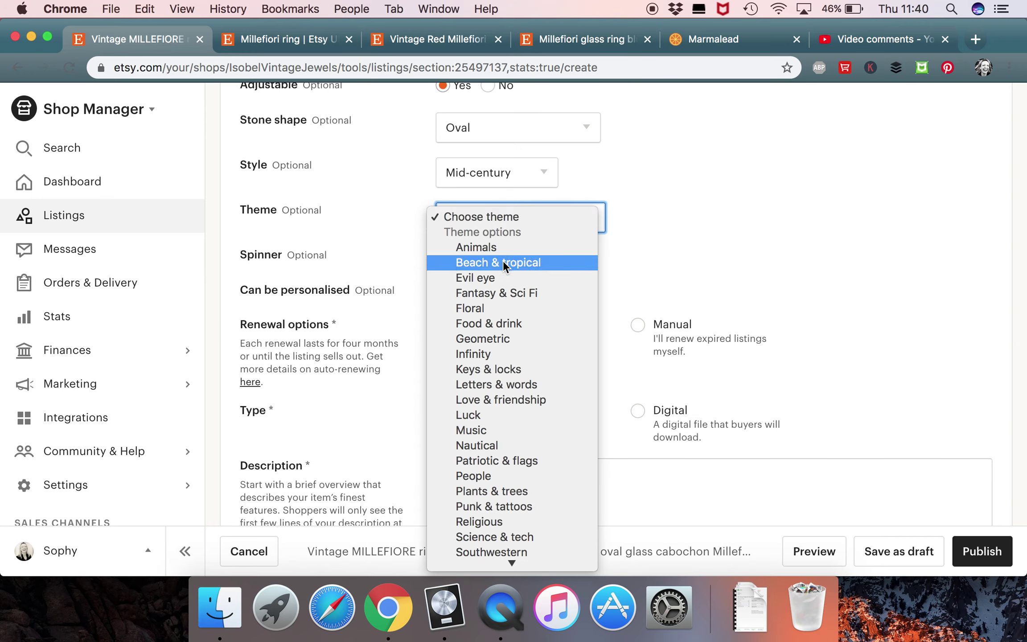
left_click(497, 308)
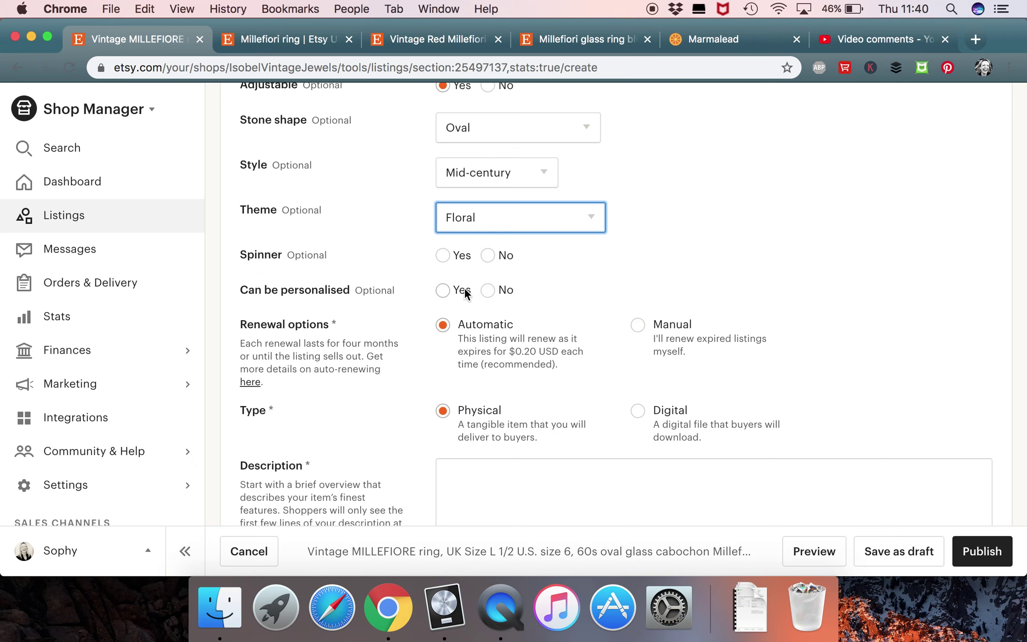
Step: Review the renewal, type, description, section, tags and materials fields of the draft listing
scroll(484, 291, "down", 2)
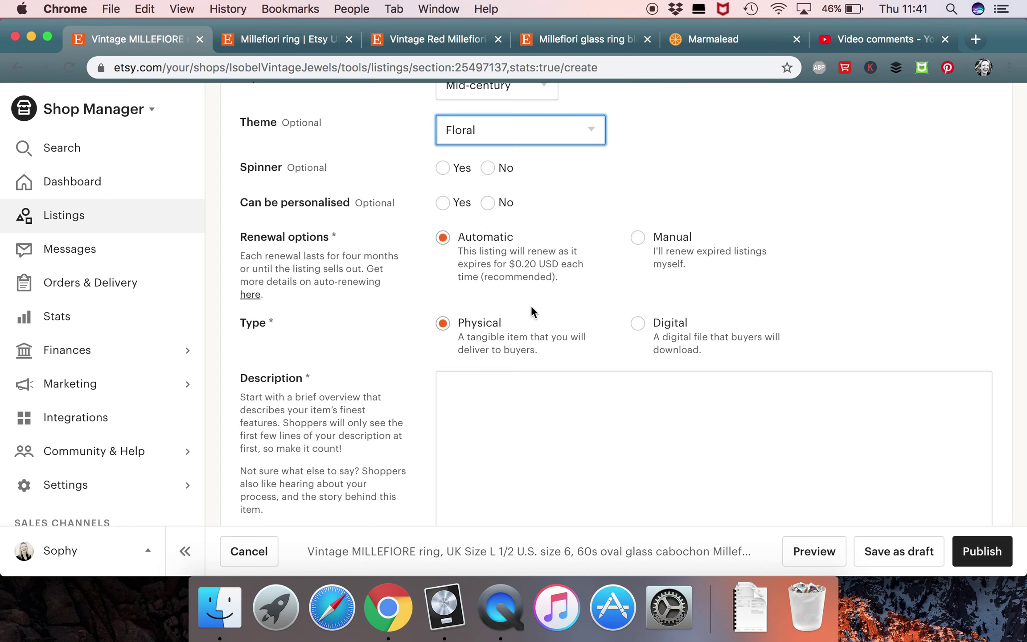
scroll(522, 330, "down", 1)
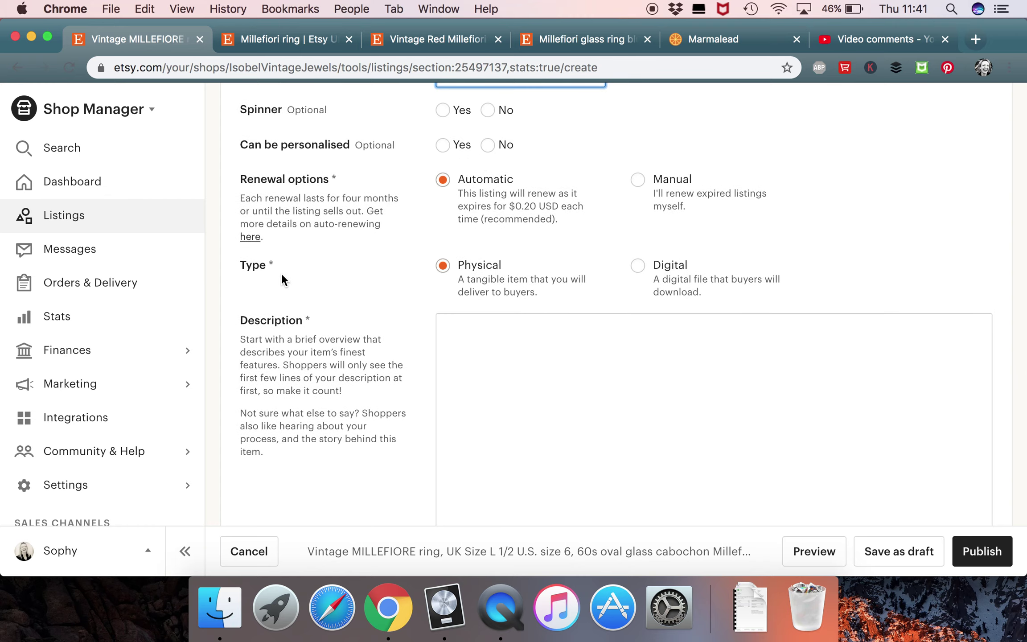
left_click(541, 383)
scroll(540, 382, "down", 5)
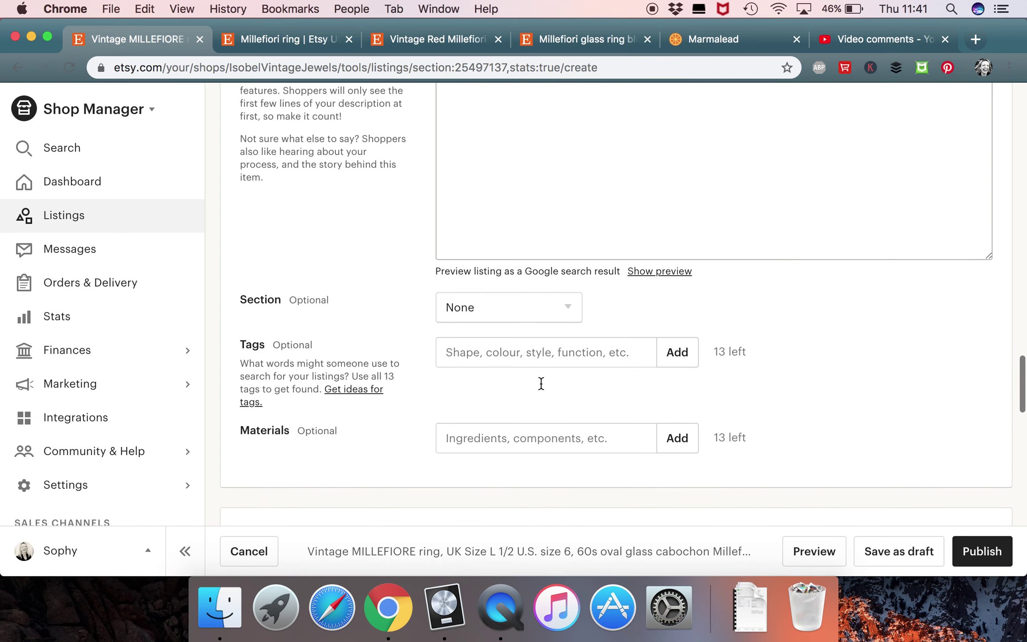
scroll(541, 383, "up", 8)
scroll(541, 383, "down", 3)
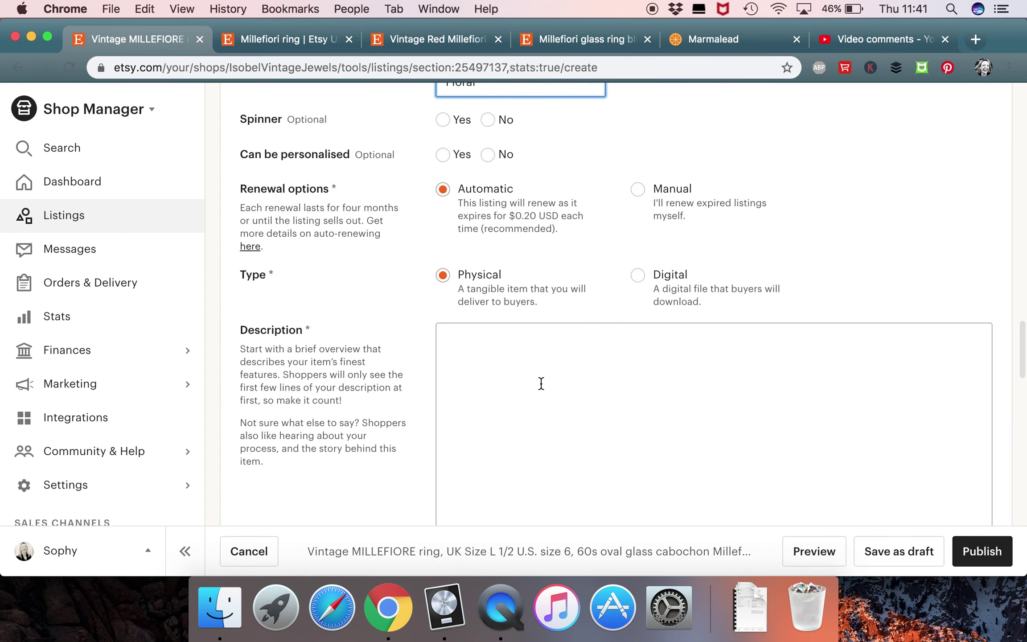
Step: Open the IsobelVintageJewels public shop page through Shop Manager, using the browser tab with the millefiori ring search results
left_click(279, 42)
scroll(750, 258, "up", 10)
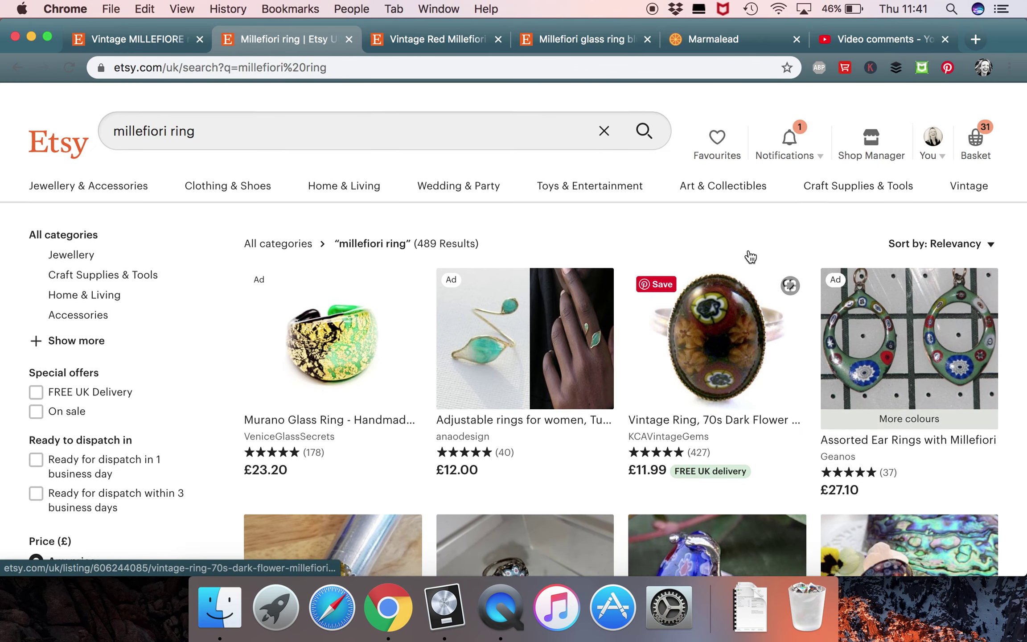
scroll(750, 257, "down", 1)
left_click(874, 116)
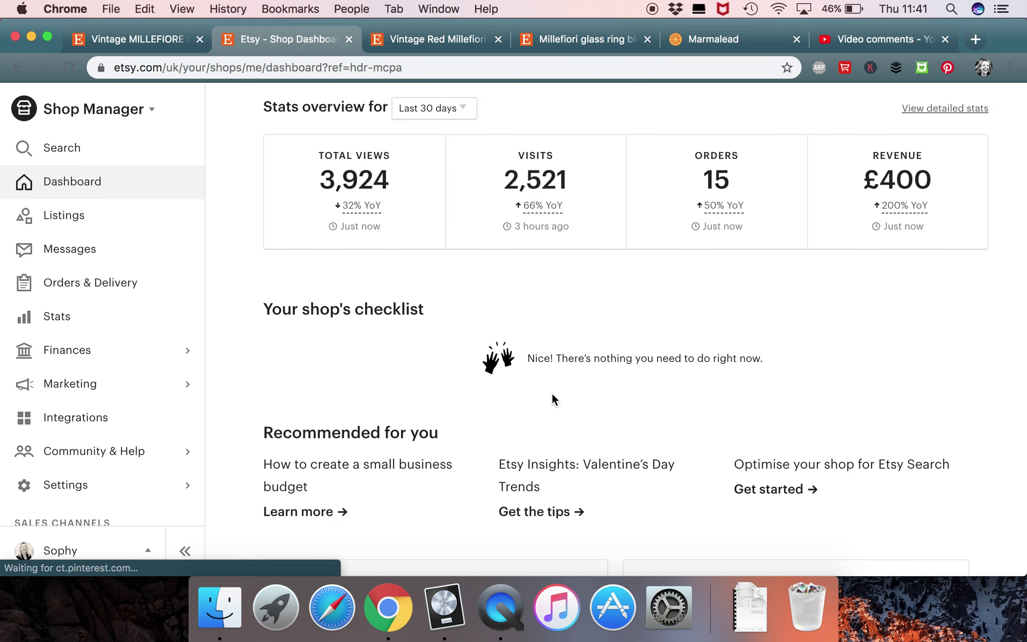
scroll(551, 391, "down", 1)
scroll(129, 408, "down", 4)
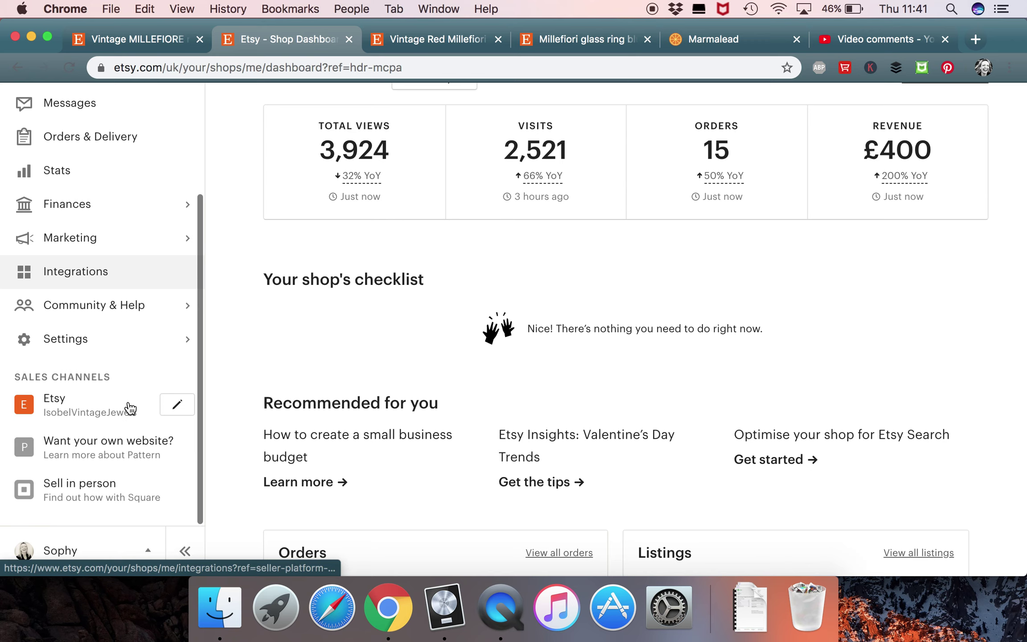
left_click(88, 408)
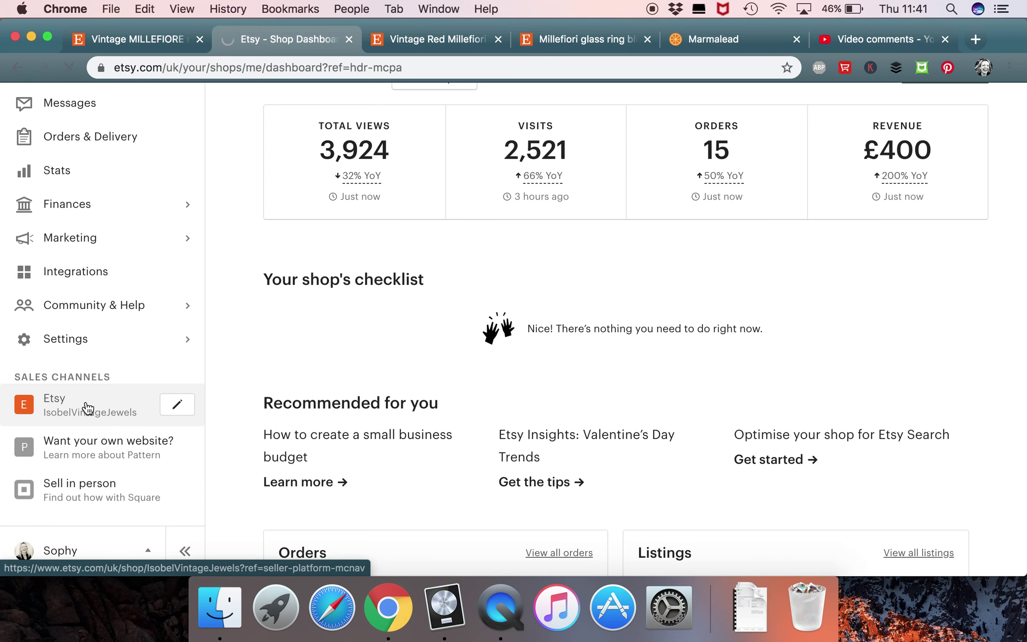
Step: Copy the "Get 20% off everything" VIP club sentence, including its sign-up link, from the shop page's About section
scroll(515, 404, "down", 20)
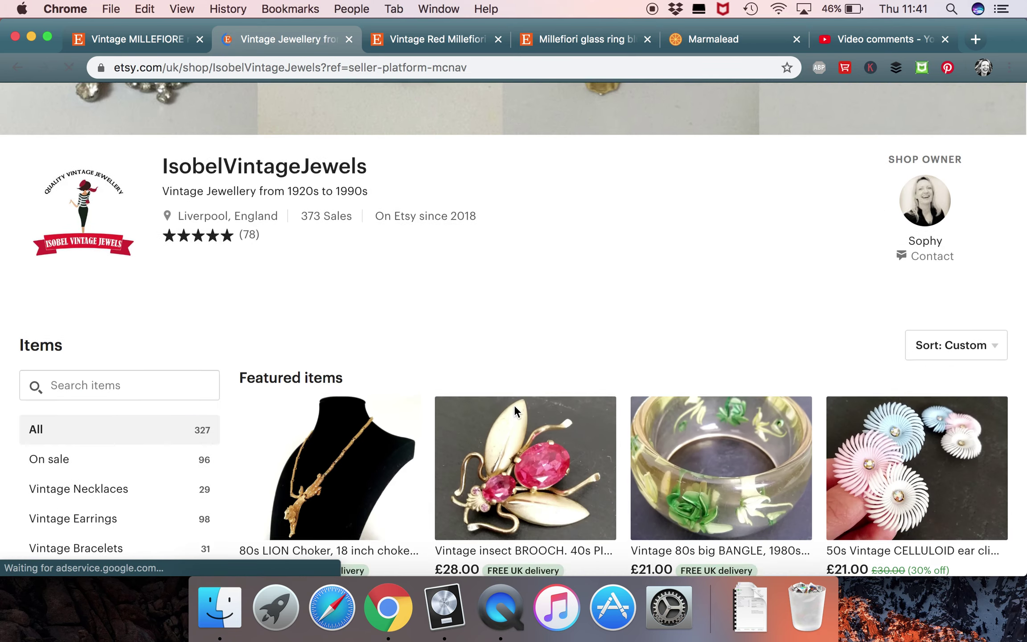
scroll(514, 405, "down", 20)
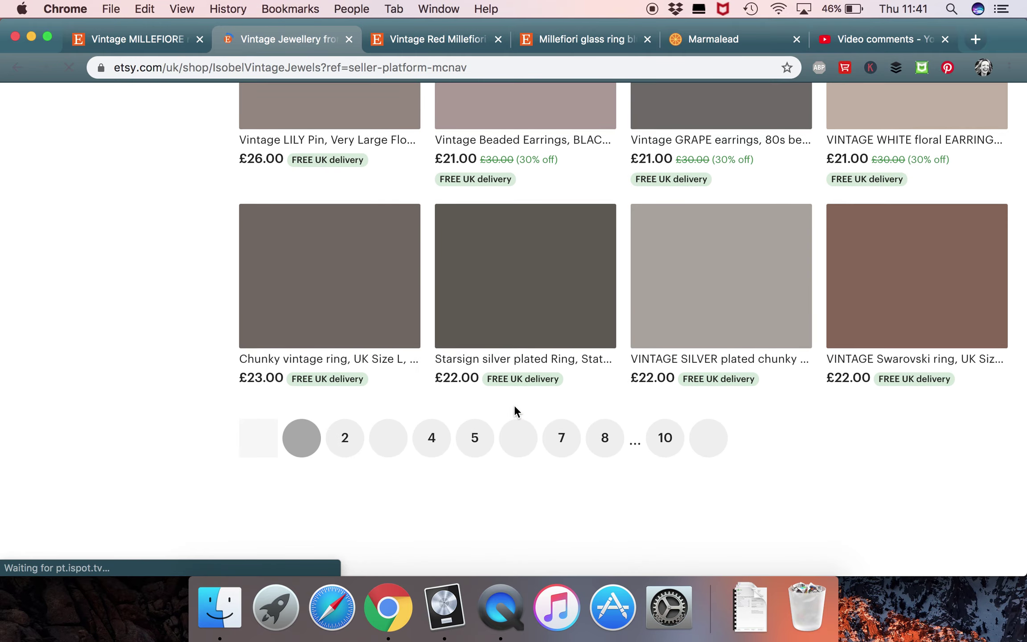
scroll(516, 411, "down", 20)
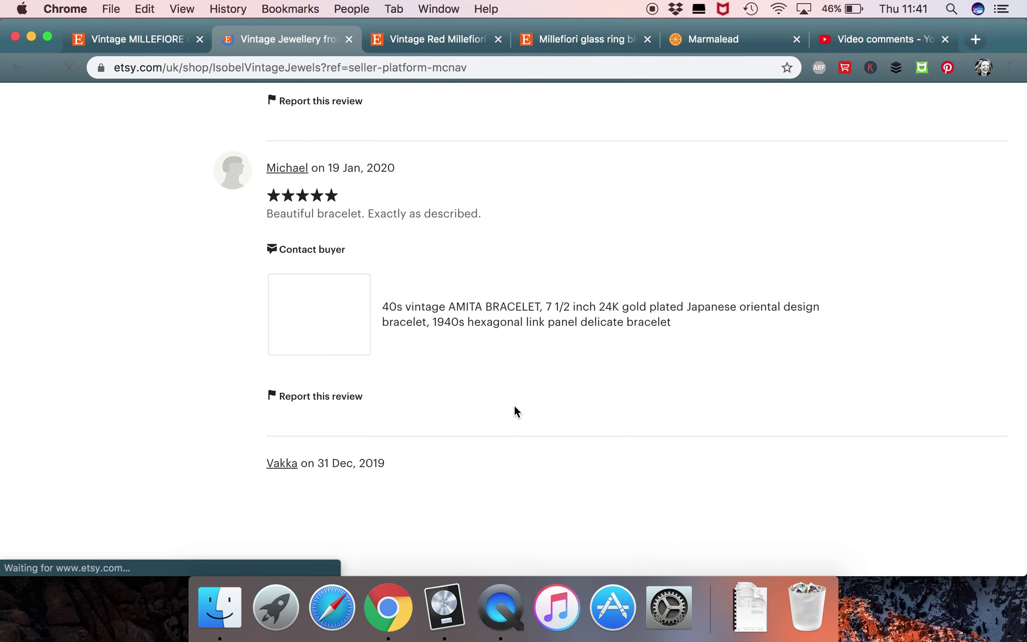
scroll(515, 411, "down", 20)
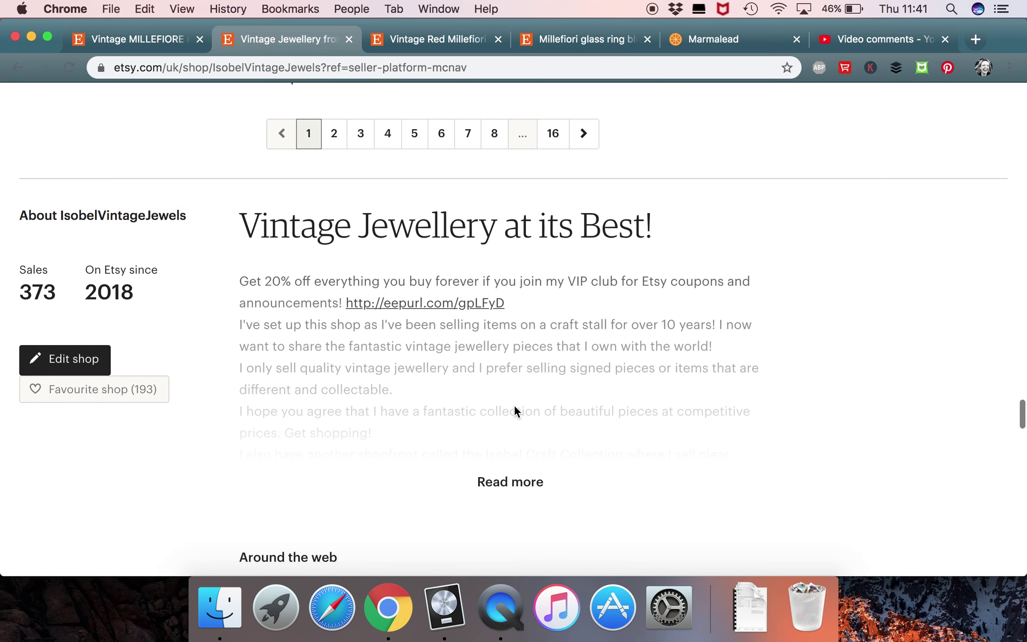
left_click_drag(239, 236, 513, 260)
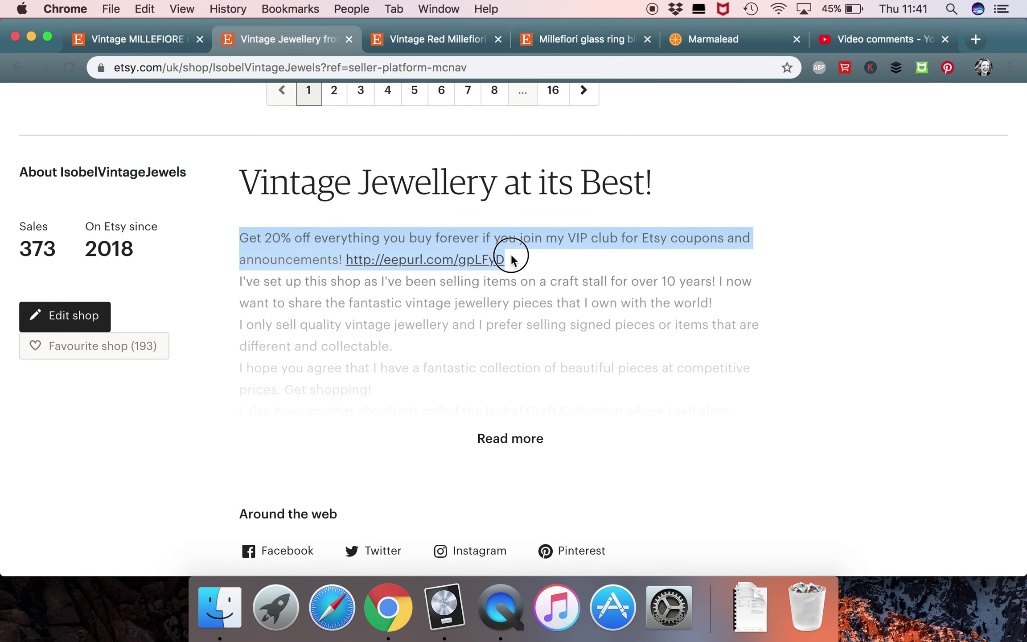
key("super+c")
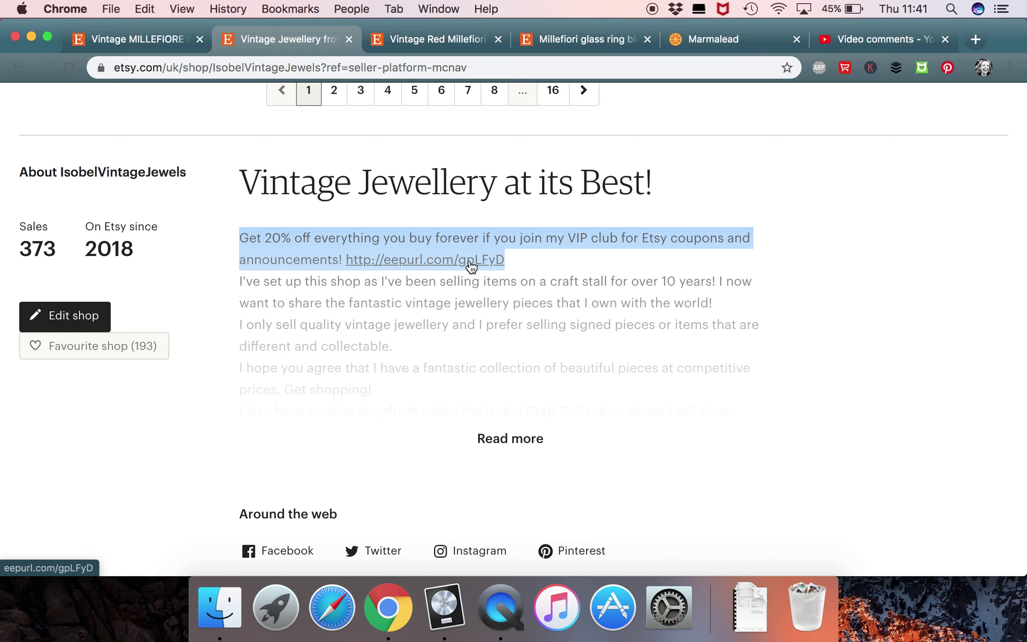
Step: Paste the copied VIP club offer as the opening lines of the draft ring listing's description
left_click(121, 39)
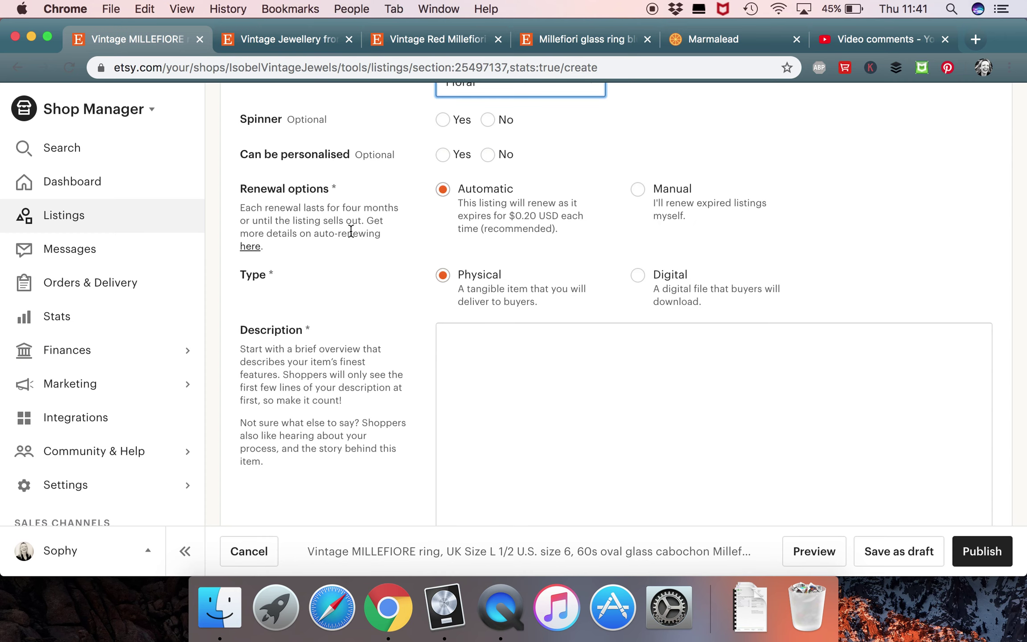
left_click(456, 334)
key("super+v")
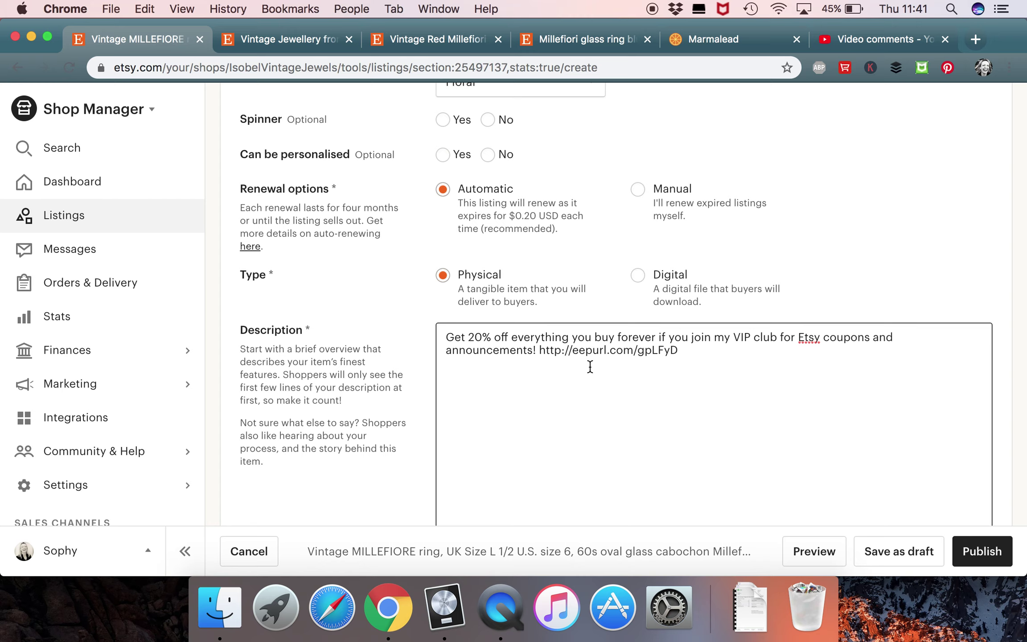
left_click(319, 42)
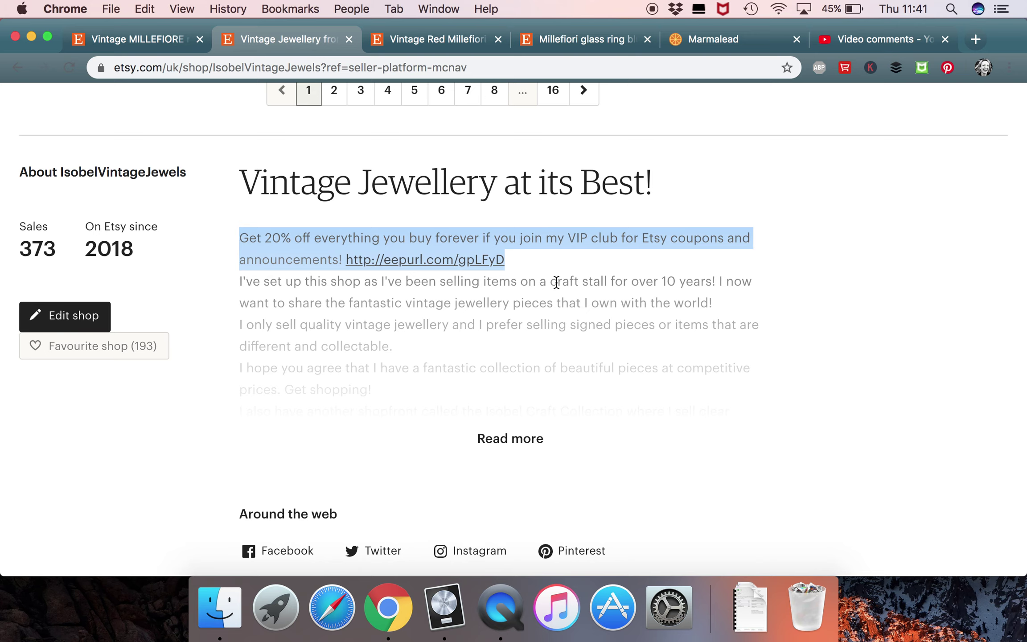
left_click(176, 39)
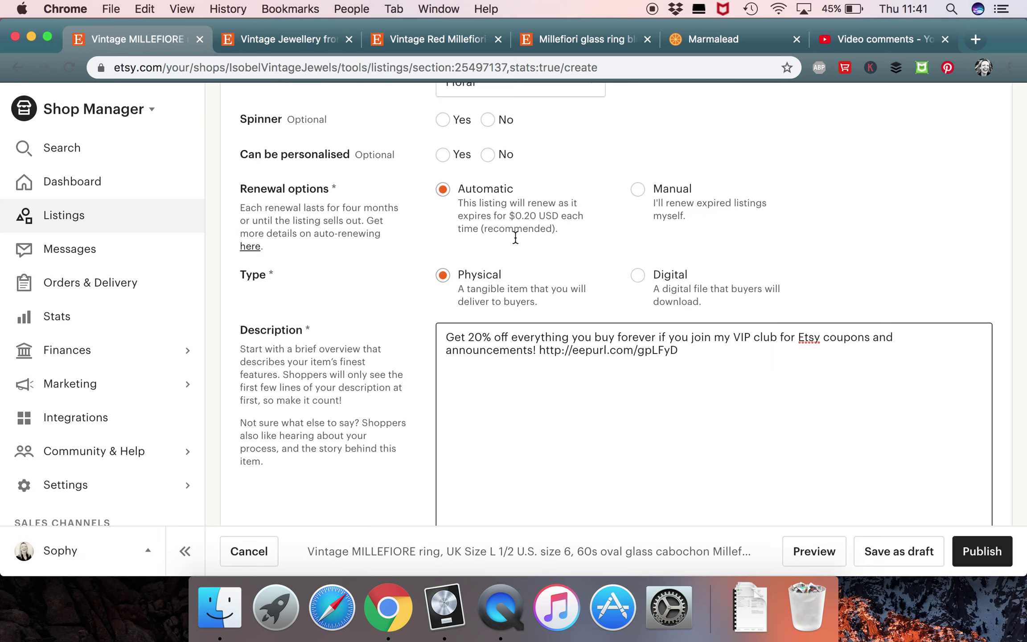
Step: Copy the draft's full listing title and paste it into the description, leaving a blank line below the VIP club offer
scroll(652, 350, "up", 10)
scroll(652, 348, "up", 10)
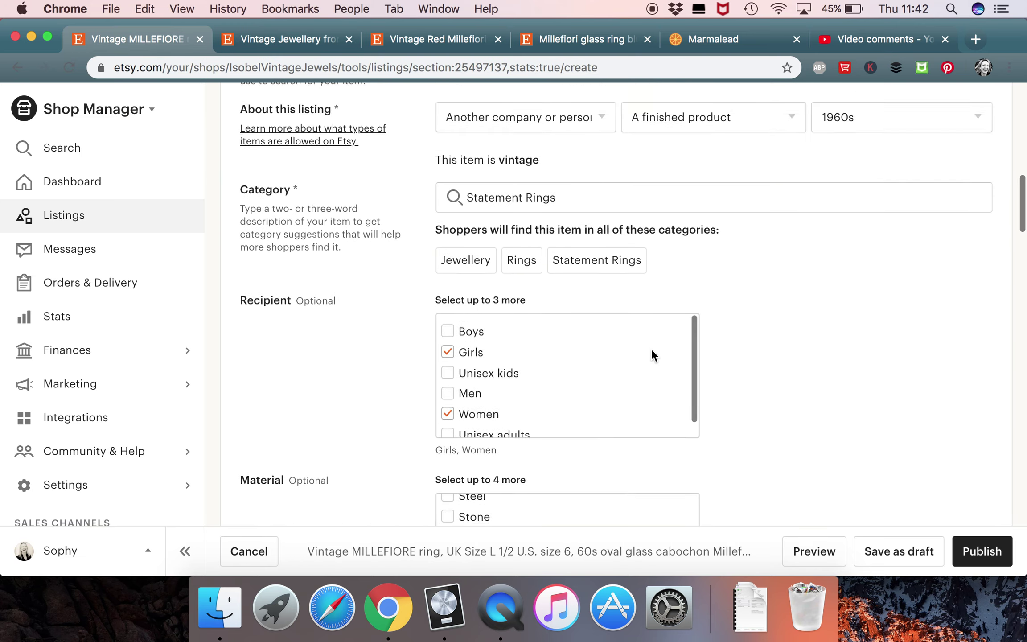
left_click_drag(440, 316, 1009, 316)
left_click(938, 267)
scroll(937, 266, "down", 15)
scroll(938, 266, "down", 12)
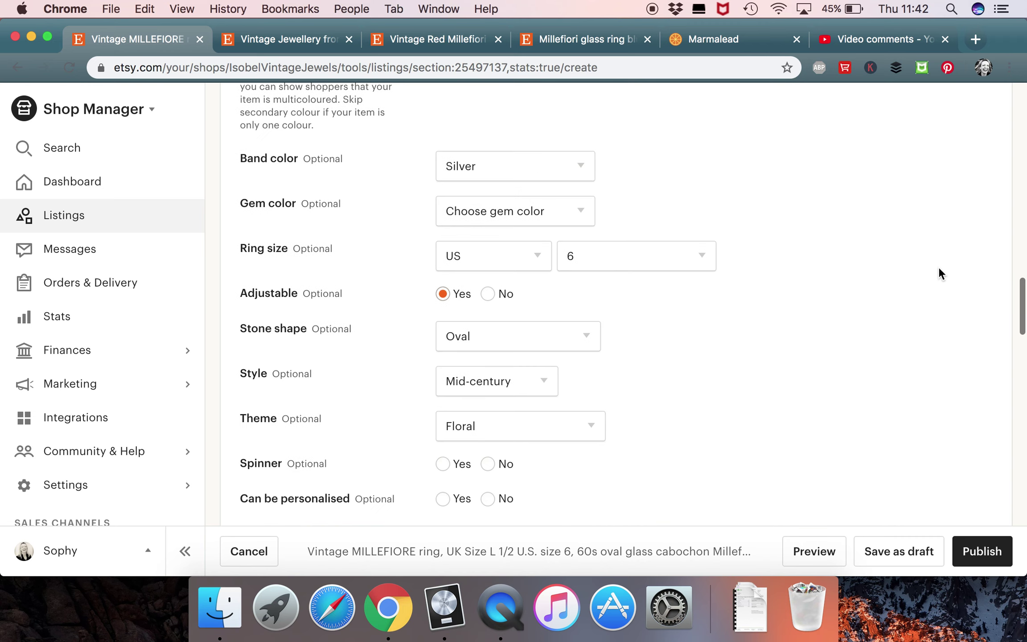
left_click(472, 319)
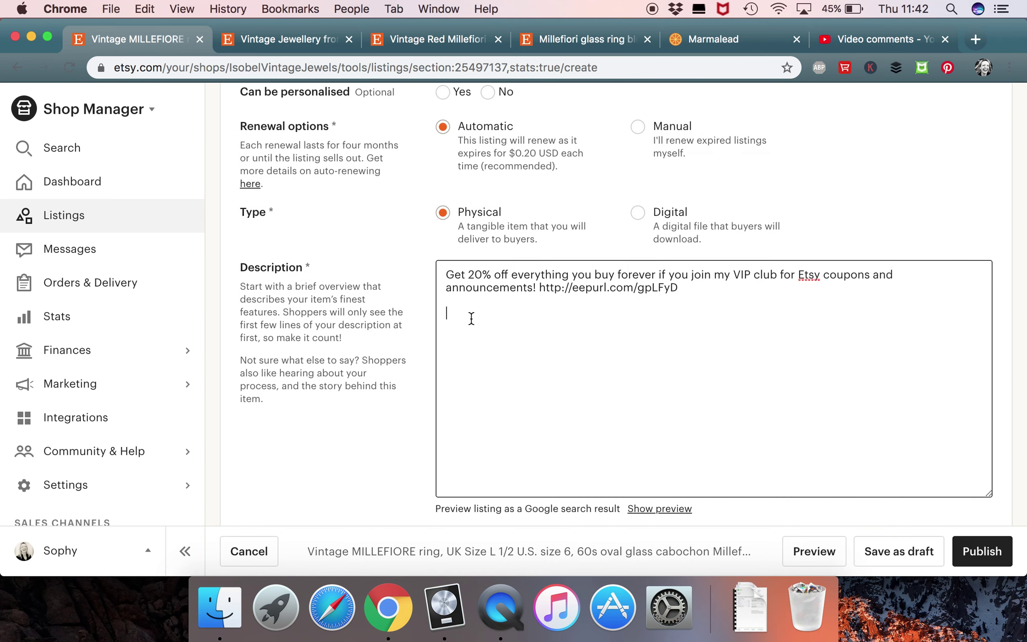
key("super+v")
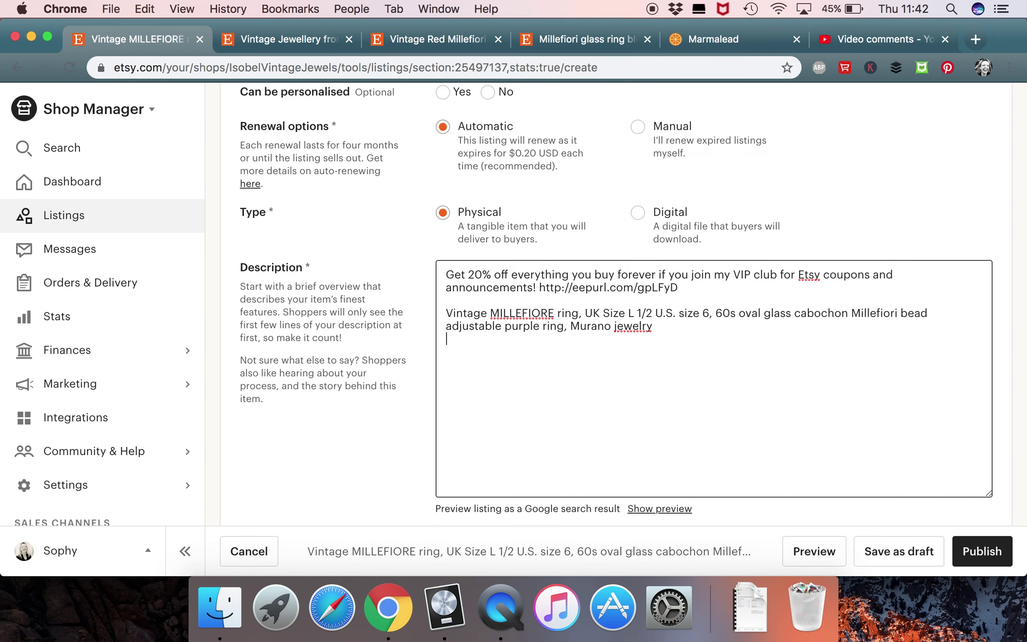
Step: Open the Vintage pearl ring UK Size O listing from the shop page and expand its full item description
left_click(309, 43)
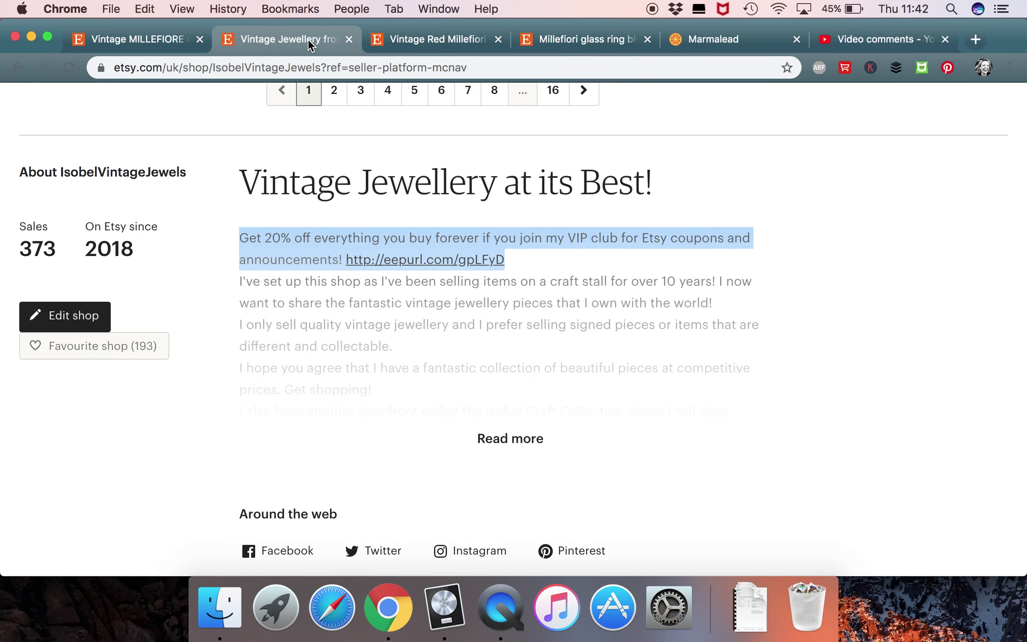
scroll(646, 320, "up", 20)
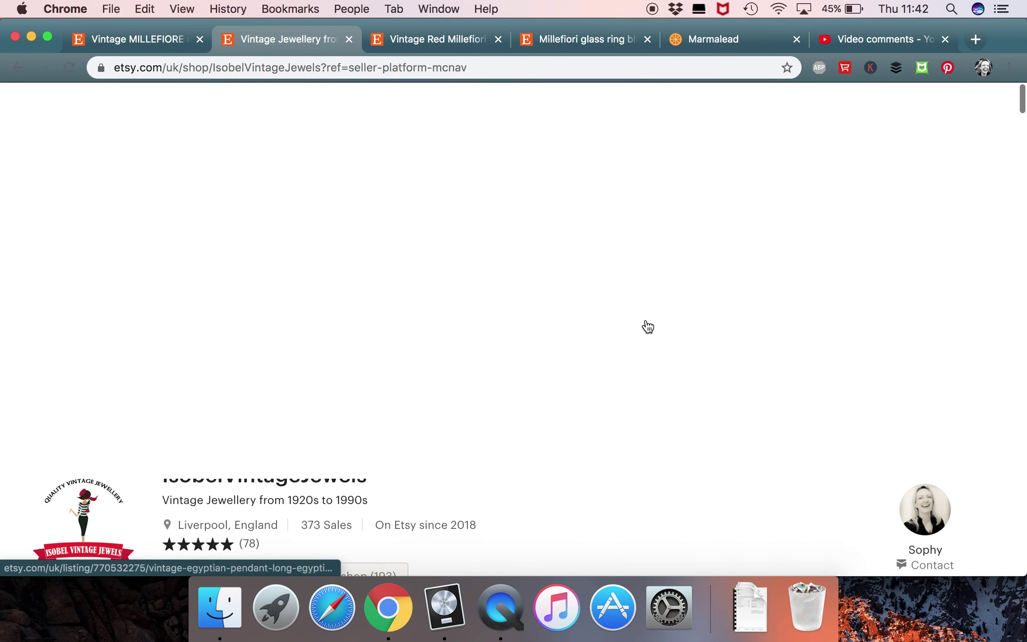
scroll(646, 320, "down", 15)
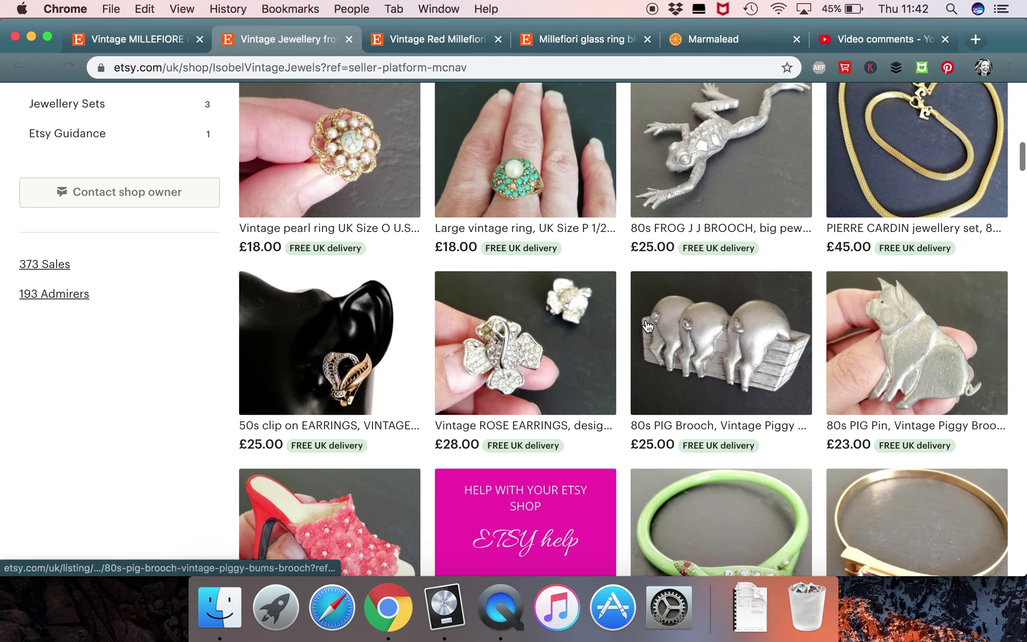
left_click(392, 226)
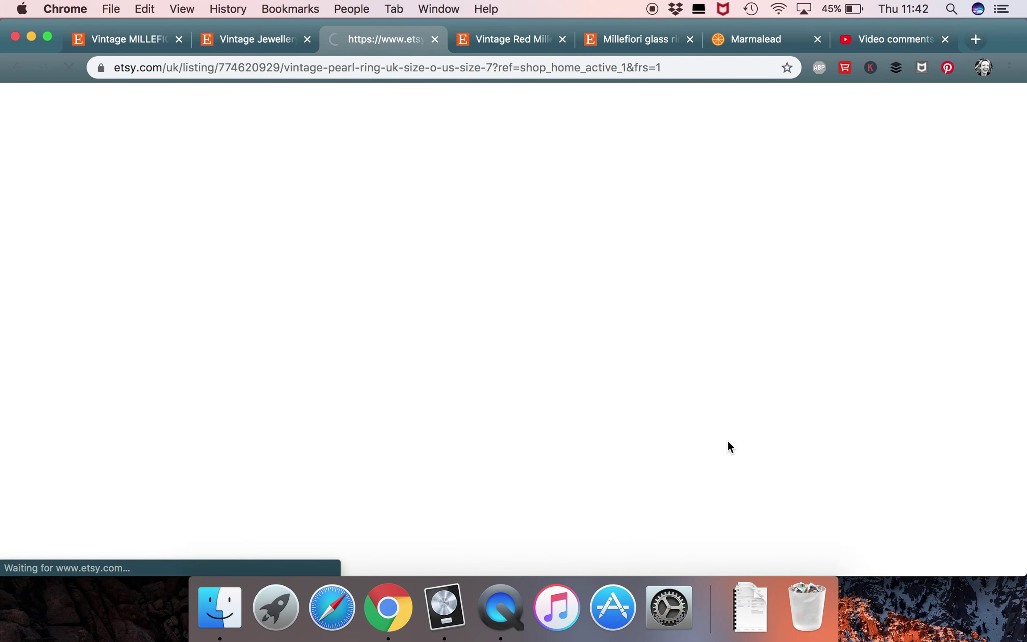
scroll(728, 442, "down", 10)
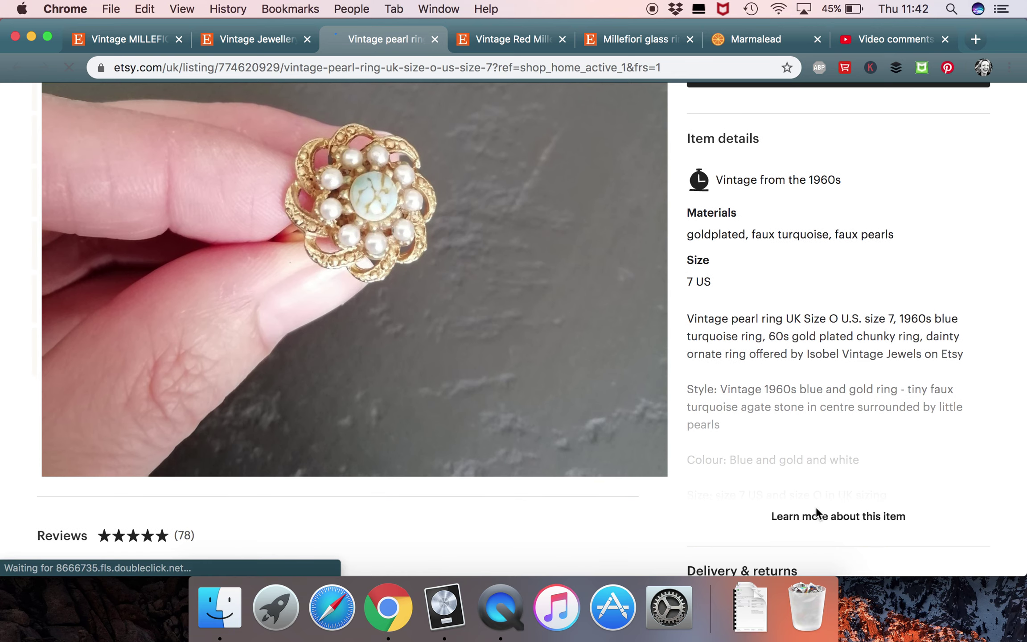
left_click(817, 513)
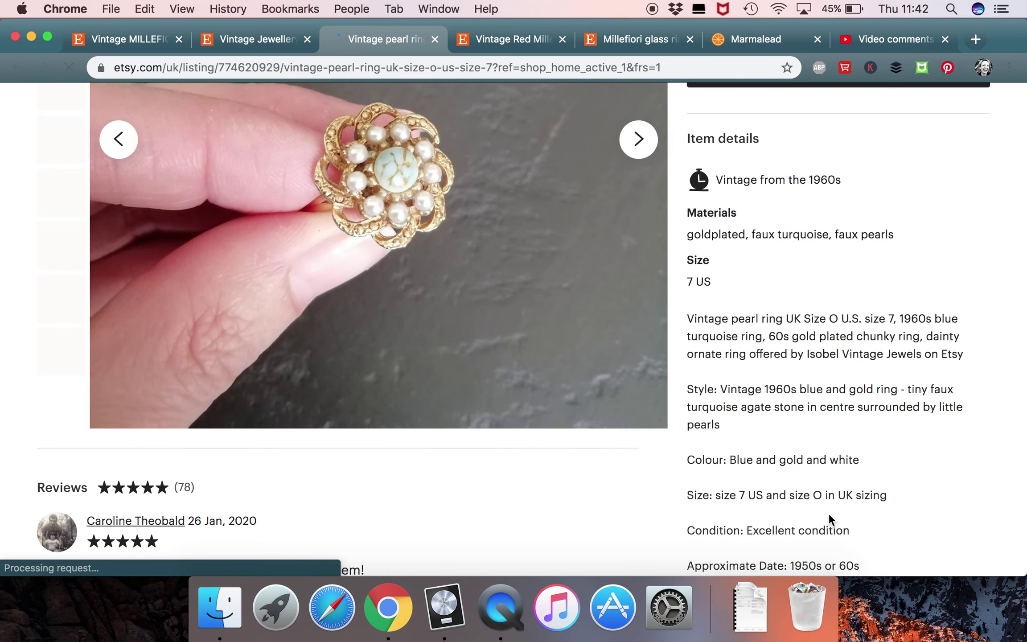
Step: Copy the pearl ring's description from the "Style" line through the closing shop link
scroll(829, 513, "down", 4)
scroll(828, 513, "up", 2)
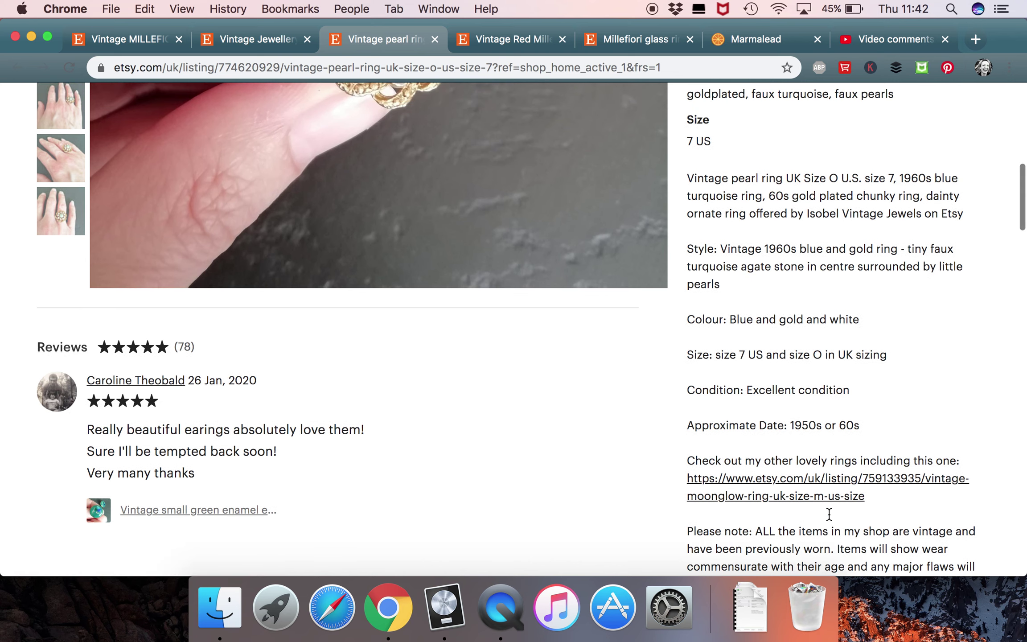
left_click_drag(687, 245, 848, 358)
key("super+c")
left_click_drag(863, 386, 972, 259)
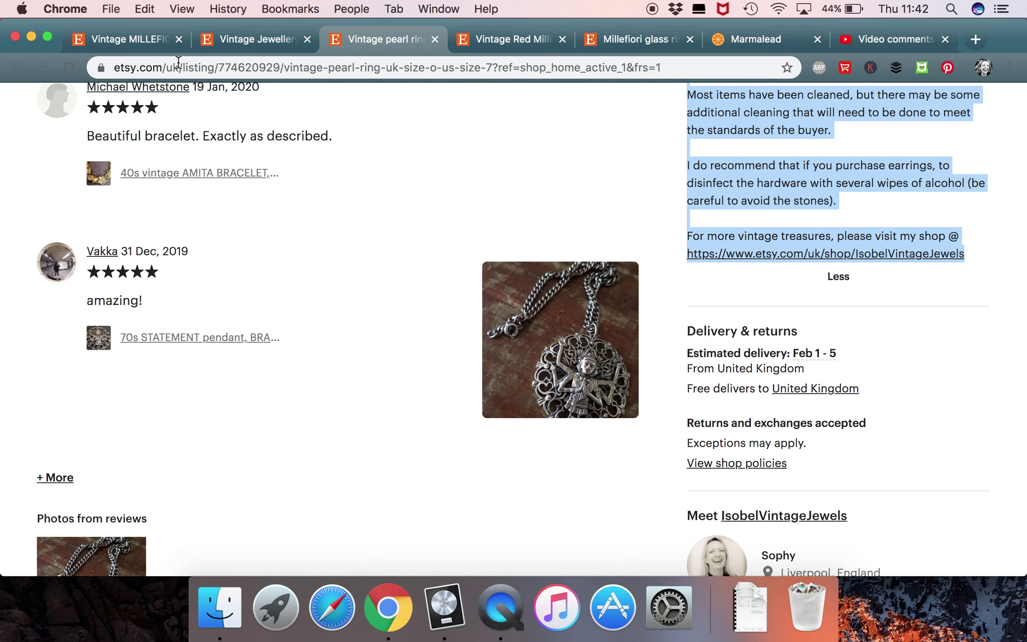
Step: Paste the copied pearl ring text below the title in the draft's description and read through it
left_click(134, 39)
key("super+v")
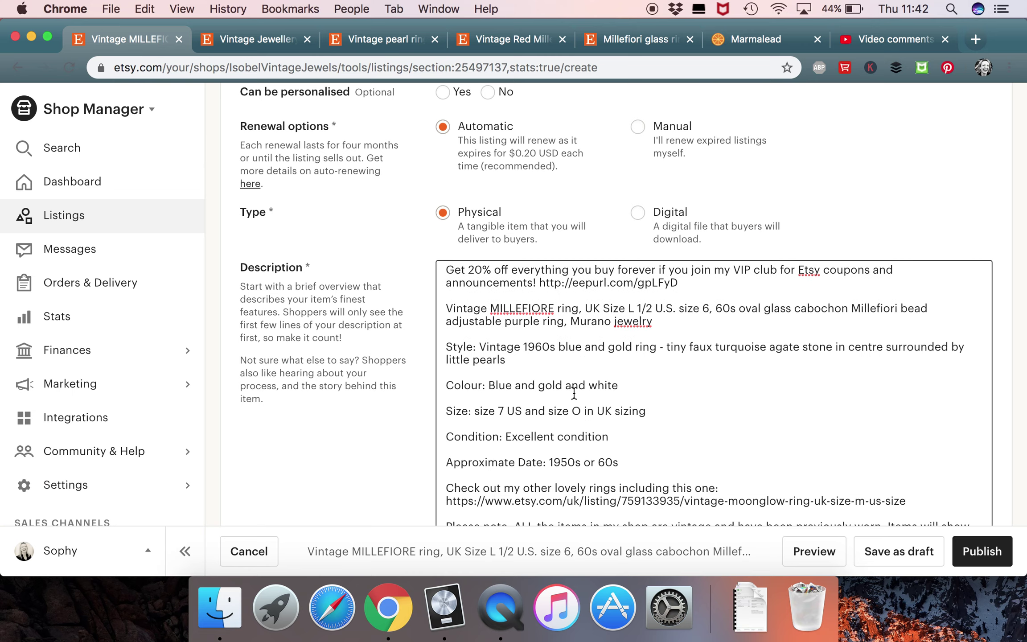
scroll(588, 394, "up", 3)
scroll(588, 395, "down", 3)
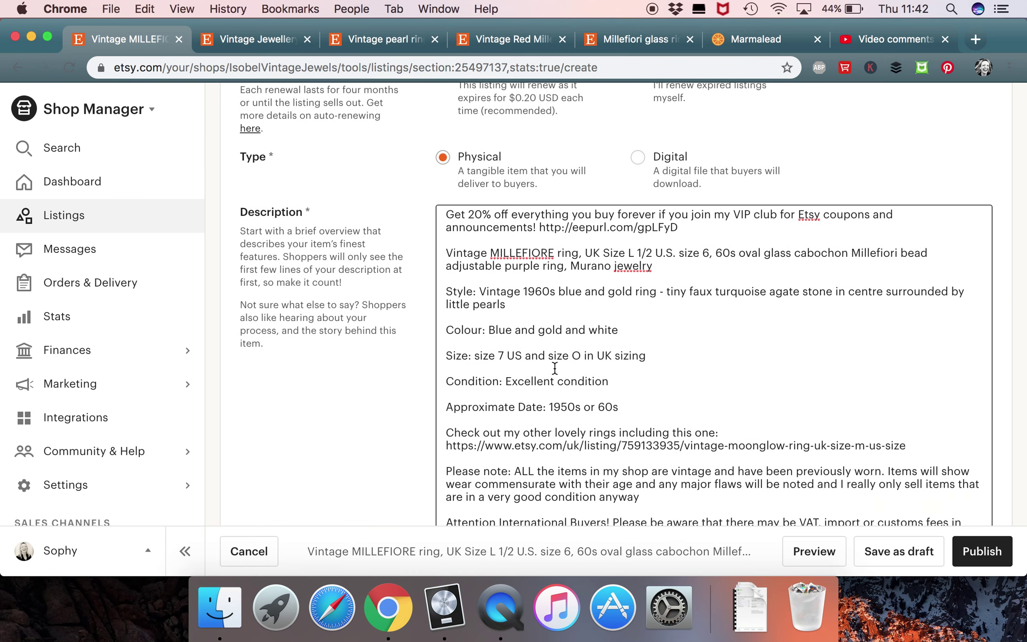
scroll(569, 384, "down", 10)
scroll(553, 376, "up", 9)
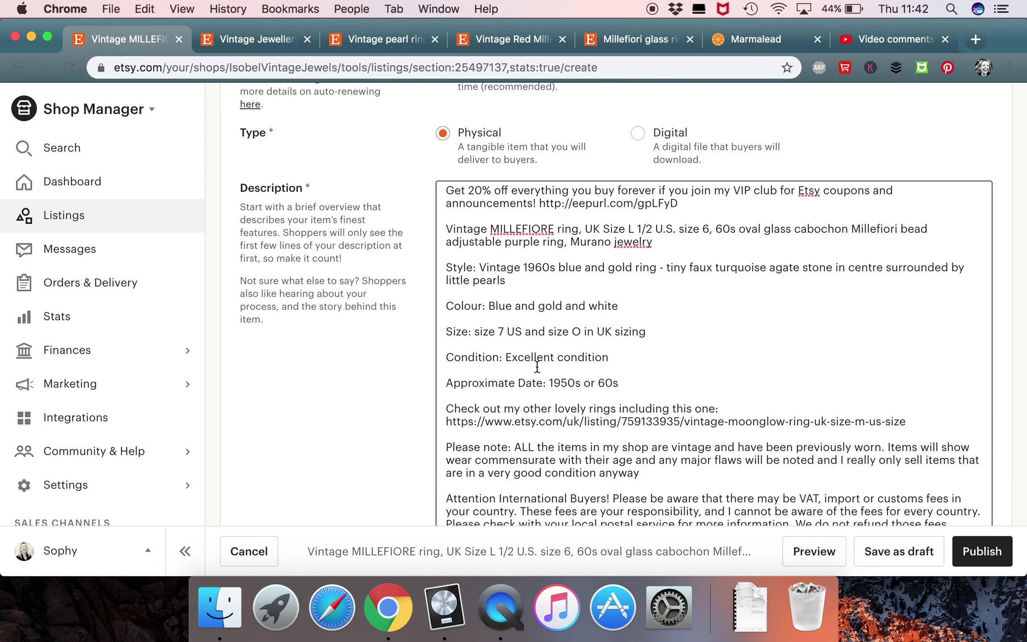
scroll(538, 367, "up", 1)
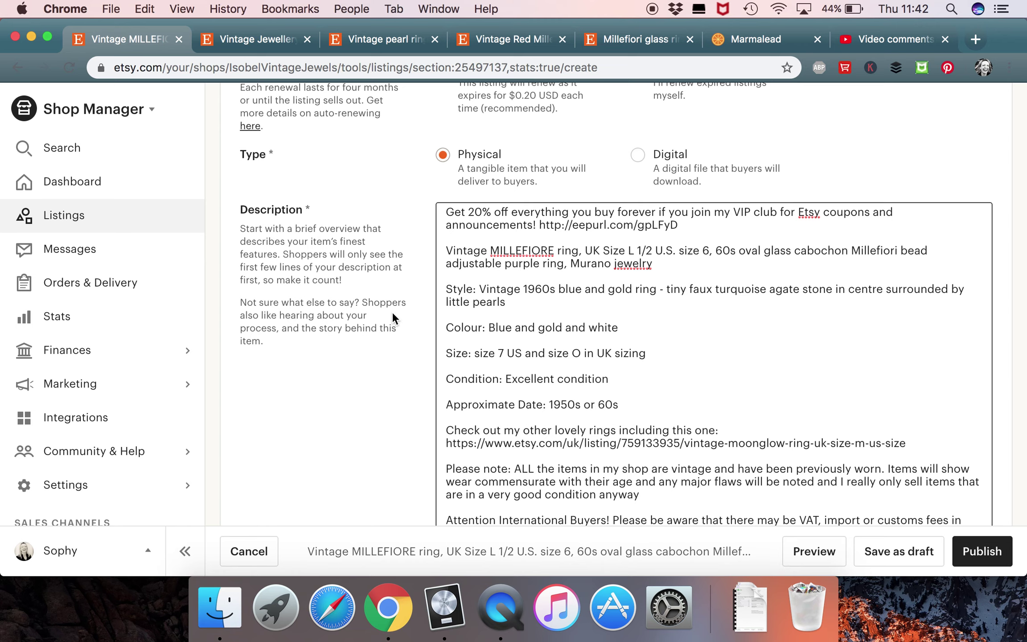
Step: Open the shop's active listings in Shop Manager, using the shop page's browser tab, and show the Copy option for the Vintage pearl ring listing
left_click(267, 41)
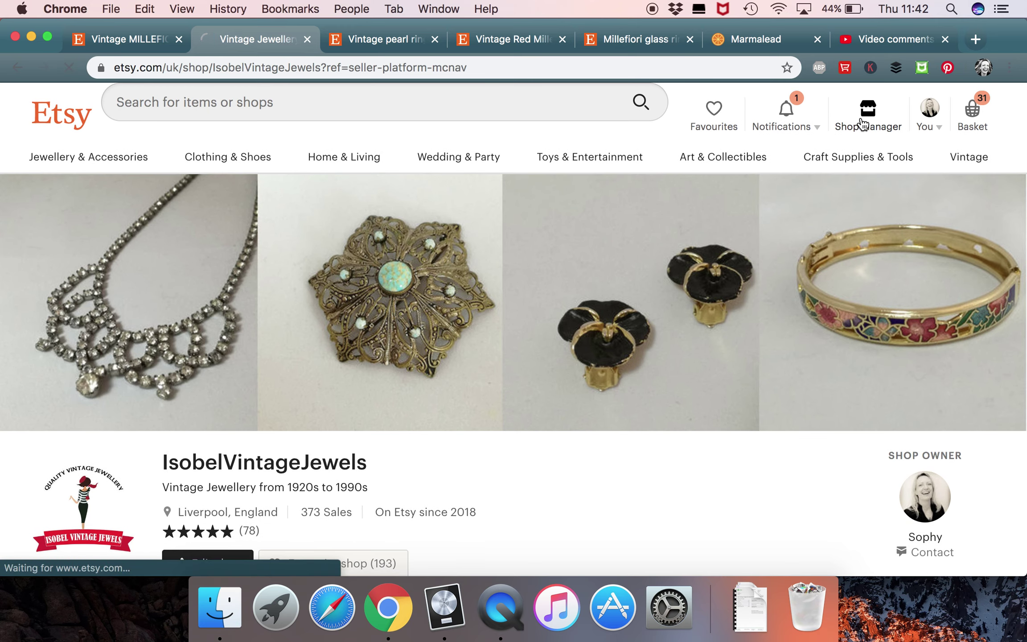
left_click(863, 123)
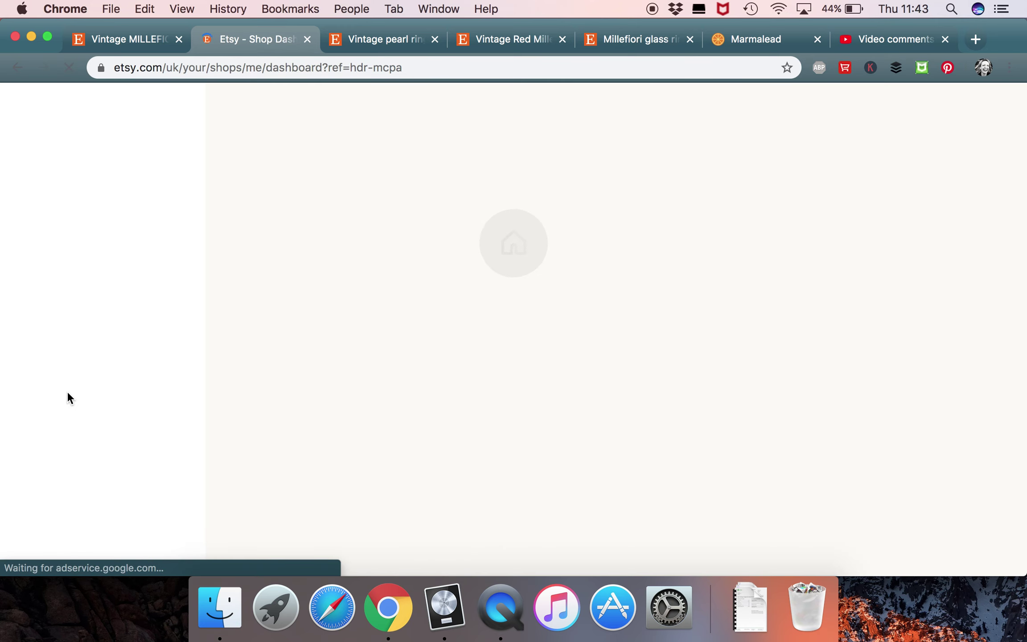
left_click(81, 215)
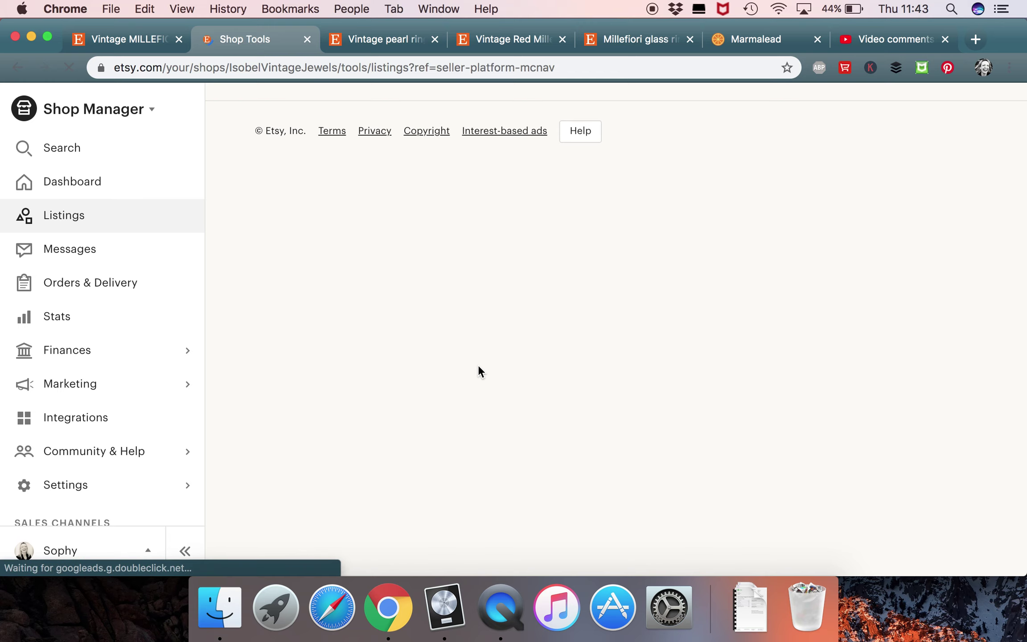
scroll(478, 364, "down", 2)
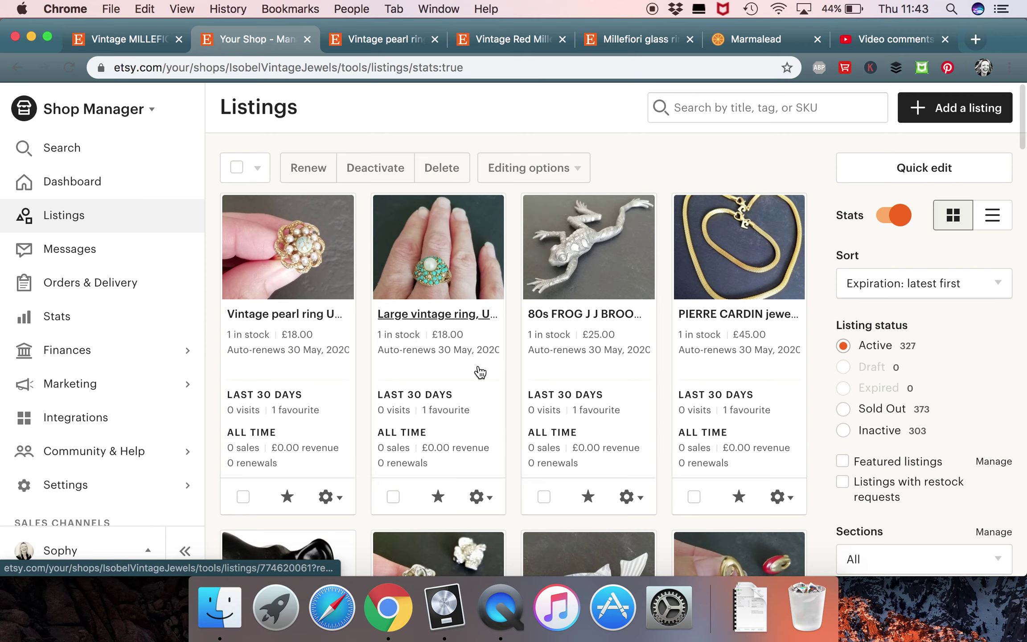
scroll(356, 490, "down", 5)
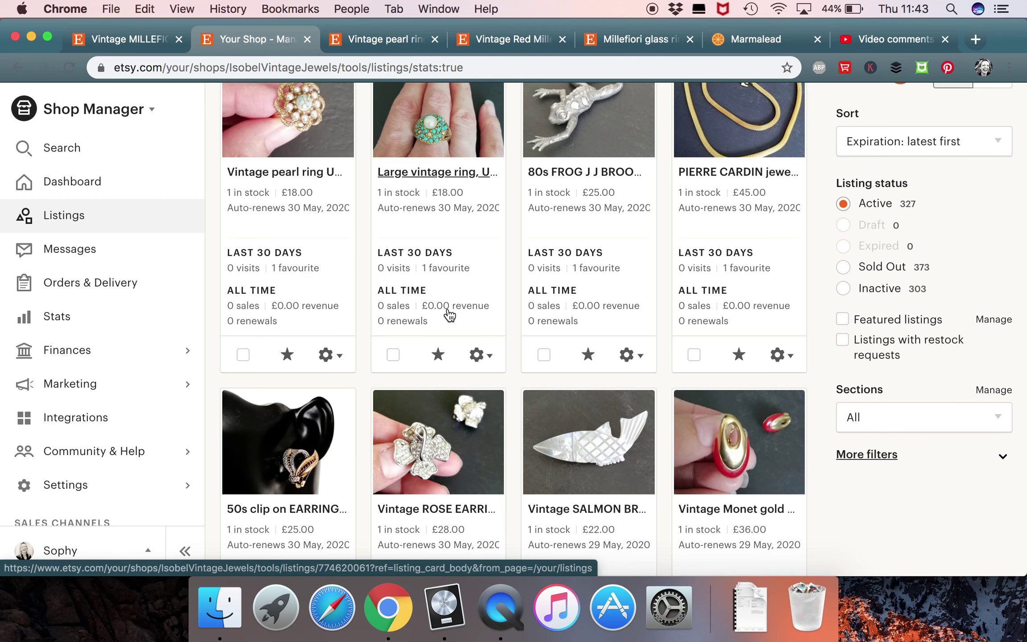
scroll(341, 291, "down", 3)
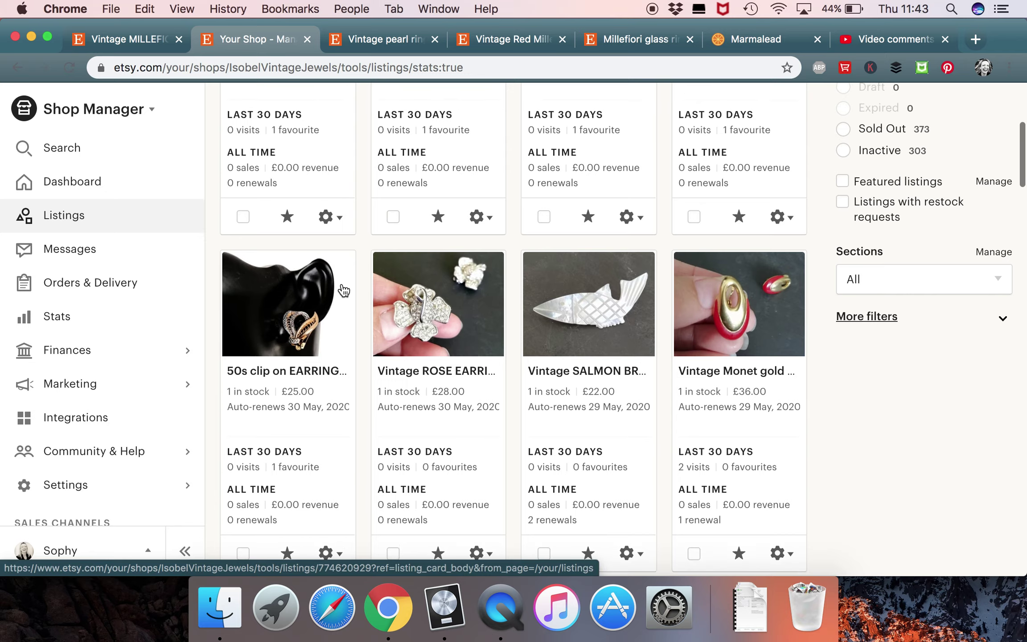
scroll(343, 290, "up", 3)
left_click(339, 347)
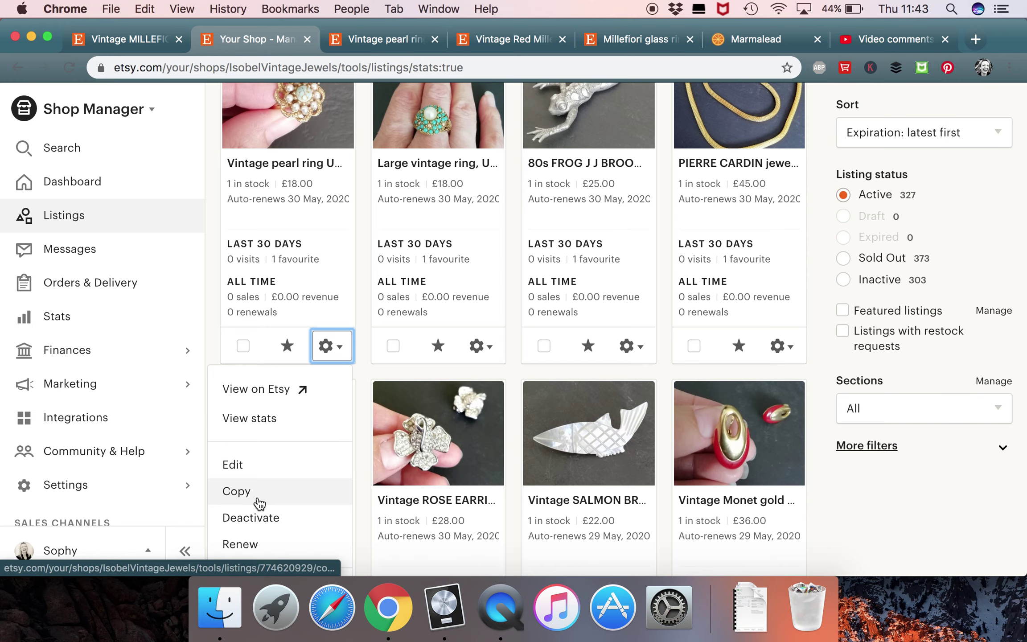
Step: Close the browser tab with the shop's listings and return to the draft ring listing's description
left_click(308, 40)
left_click(142, 39)
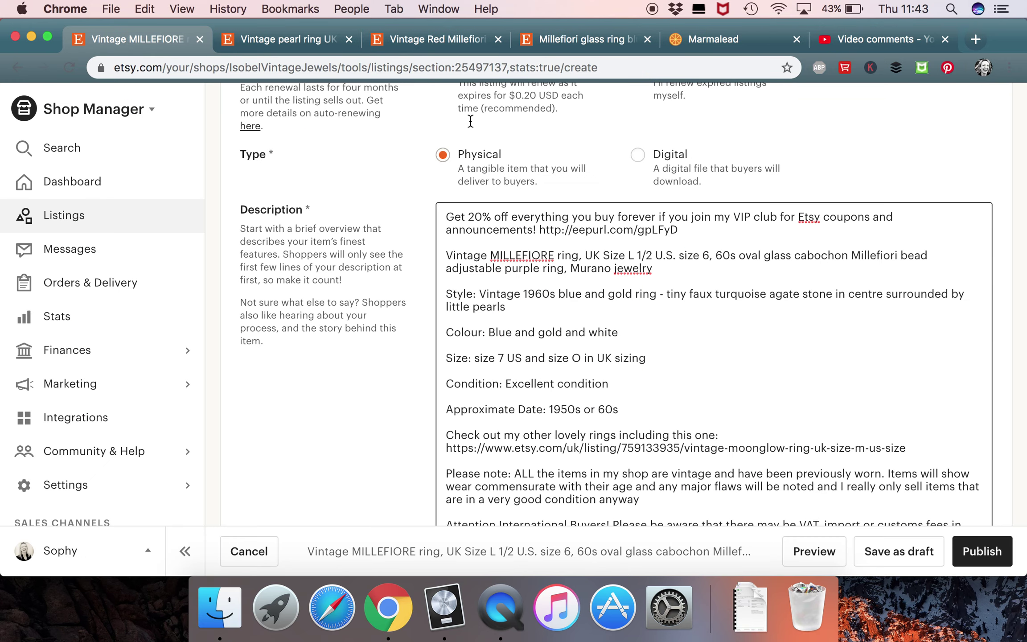
scroll(827, 380, "up", 1)
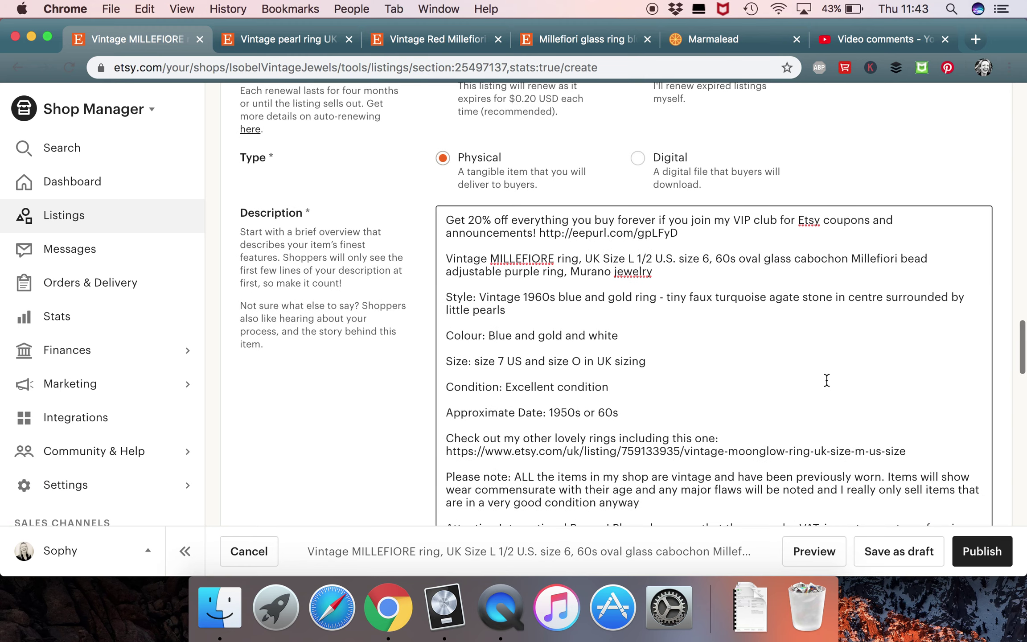
Step: In the description's Style line, replace "blue and gold" with "millefiori" and delete the wording about the faux turquoise stone and little pearls
left_click_drag(669, 269, 426, 262)
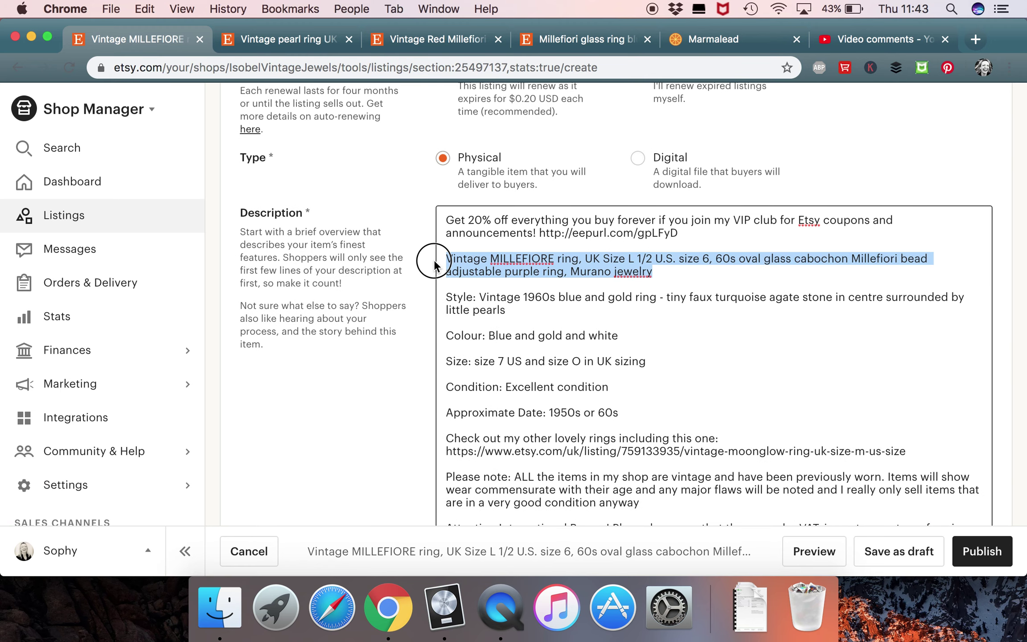
left_click(551, 293)
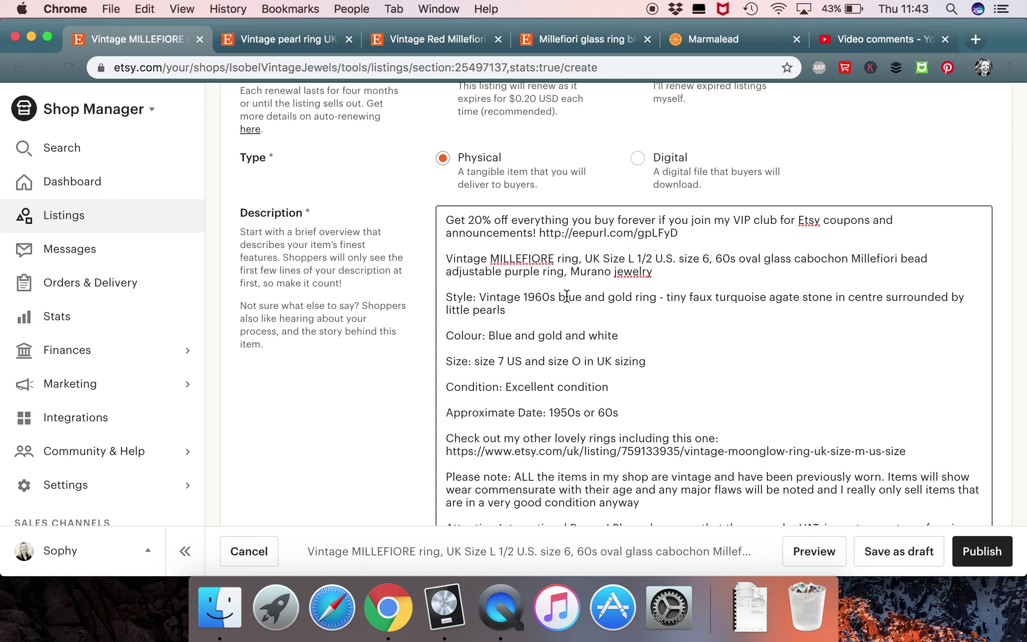
left_click_drag(561, 297, 630, 300)
type("millefiori")
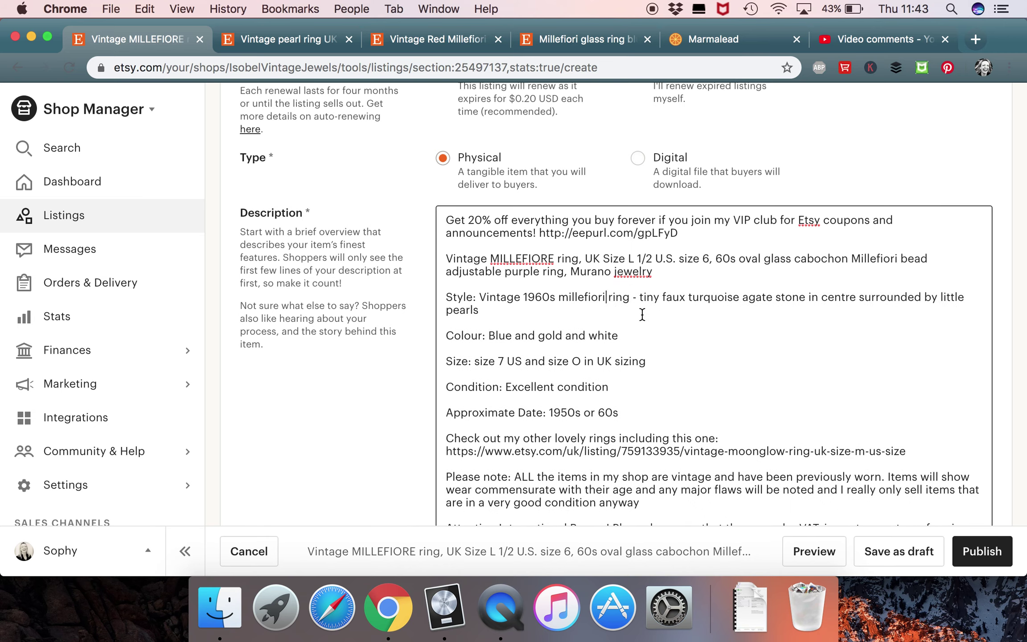
left_click_drag(645, 298, 648, 313)
key("BackSpace")
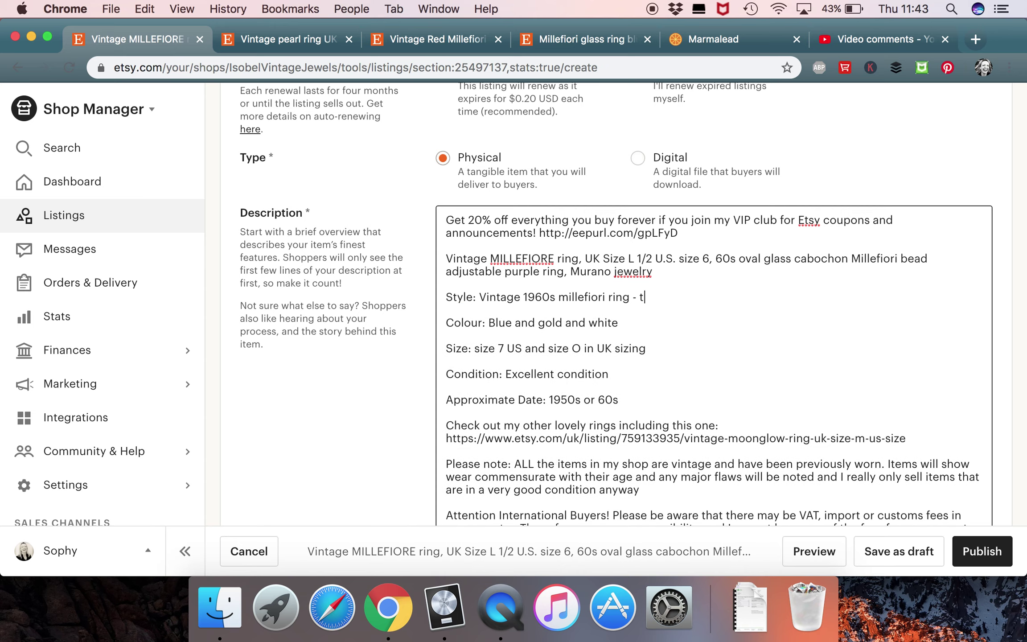
Step: Complete the Style line with "purple glass oval cabochon ring with tiny floral detail, lovely Murano glass adjustable ring"
type("purple gla")
key("BackSpace")
key("BackSpace")
key("BackSpace")
type("oval cabochon")
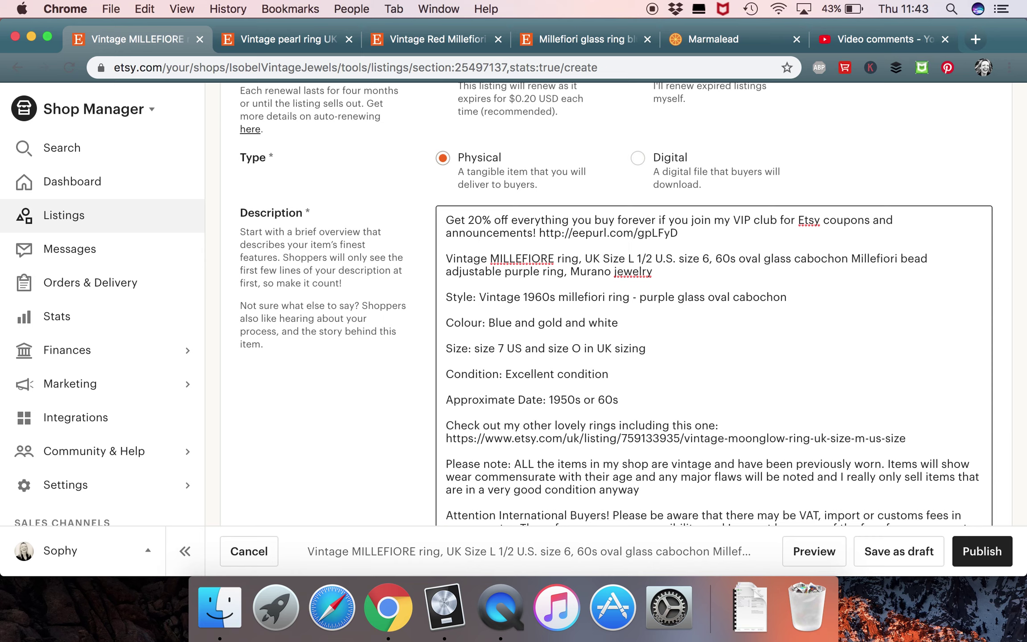
type(" ring with tiny floral ")
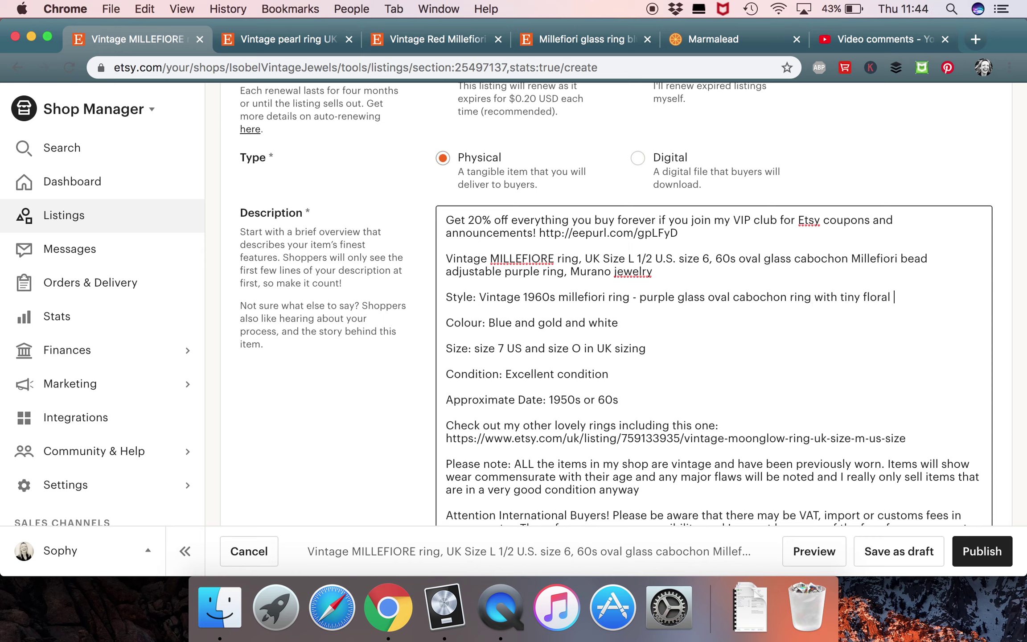
type("detail, lovely Murano glas")
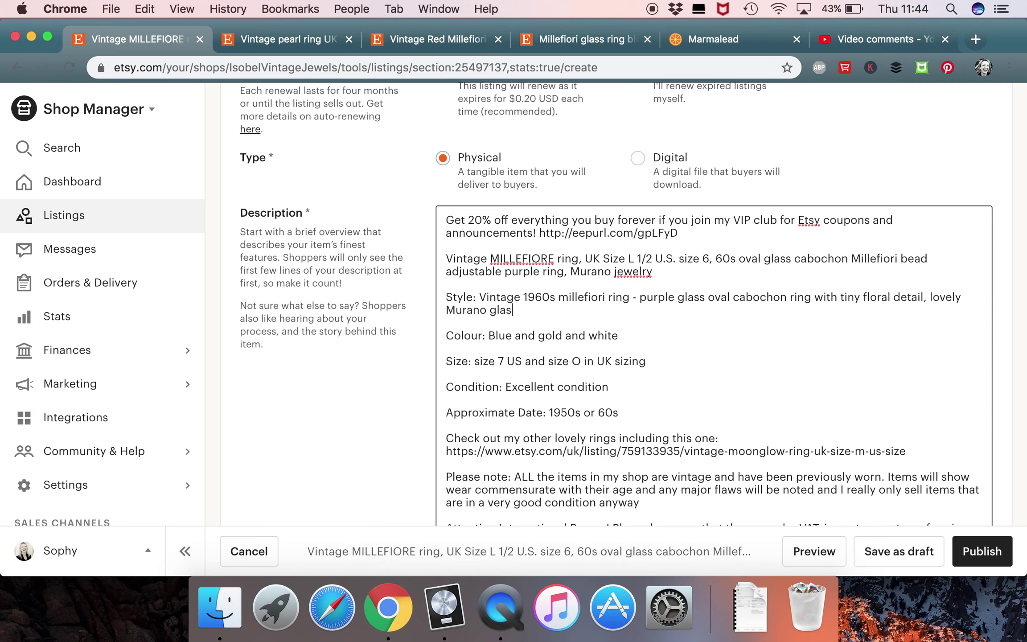
type("s adjust")
key("BackSpace")
key("BackSpace")
type("able ring")
Step: Change the description's Colour line to "Purple, silver, white", checking back on the upper part of the listing
left_click(638, 337)
left_click_drag(638, 337, 486, 336)
type("P")
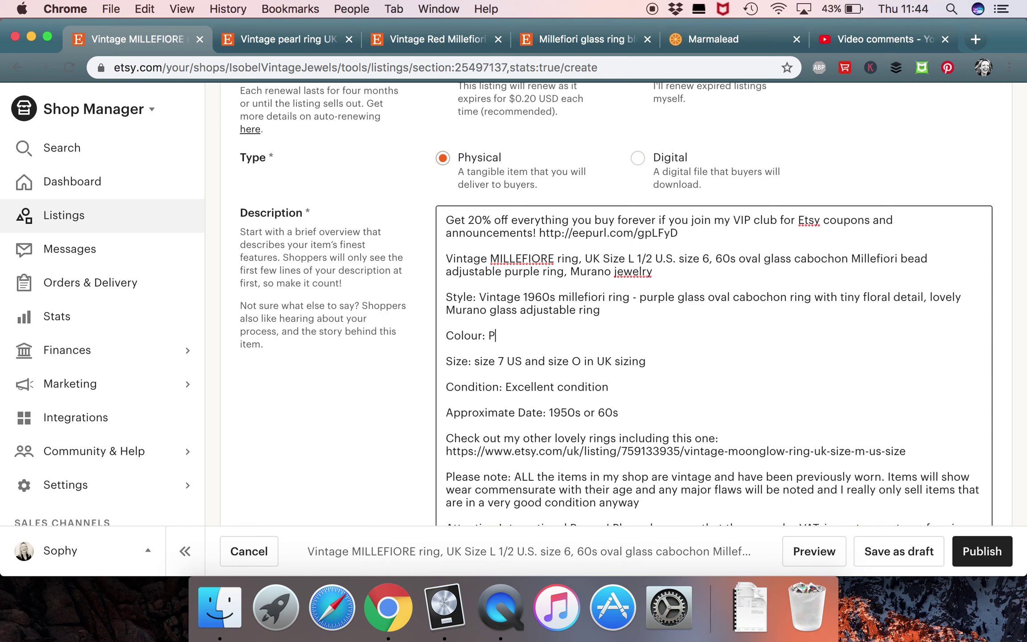
type("urple, silver,")
scroll(491, 320, "up", 15)
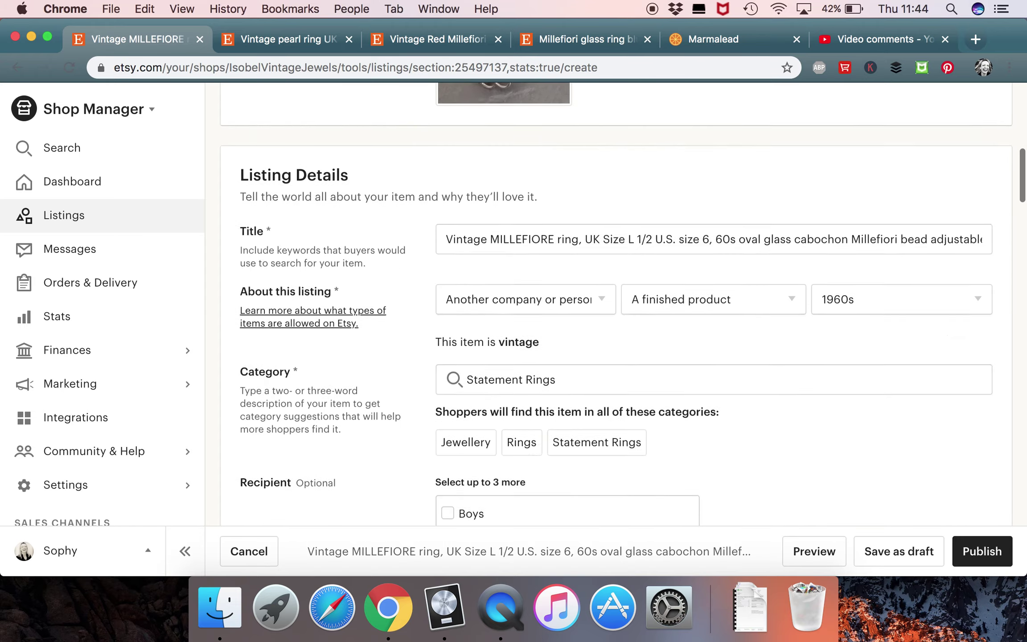
scroll(512, 356, "down", 15)
scroll(512, 356, "down", 1)
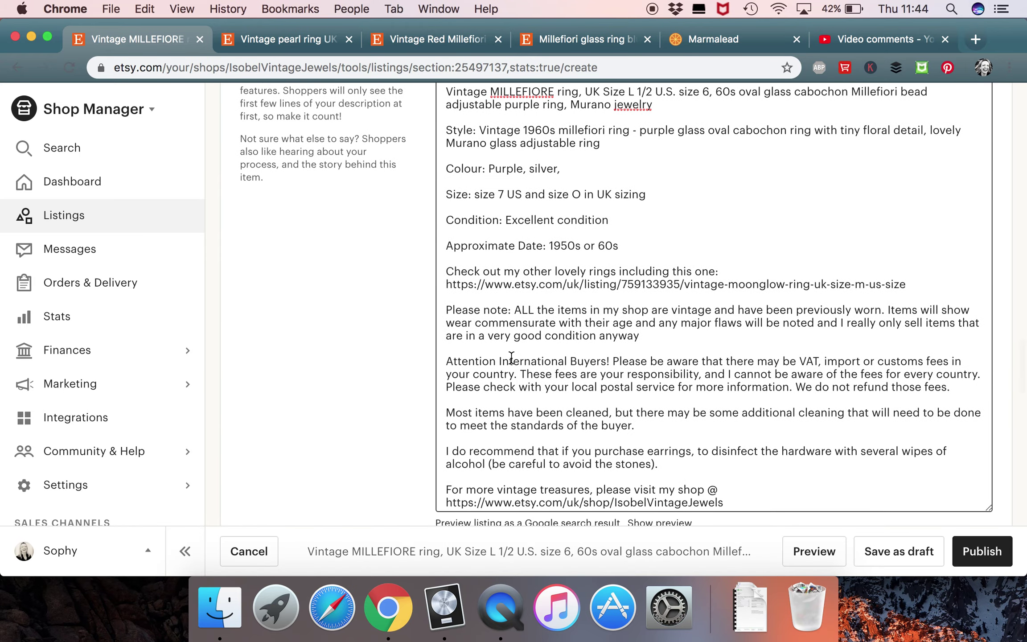
type("white")
Step: Change the description's Size line to size 6 US and size L 1/2 in UK sizing
left_click(505, 196)
key("BackSpace")
type("6")
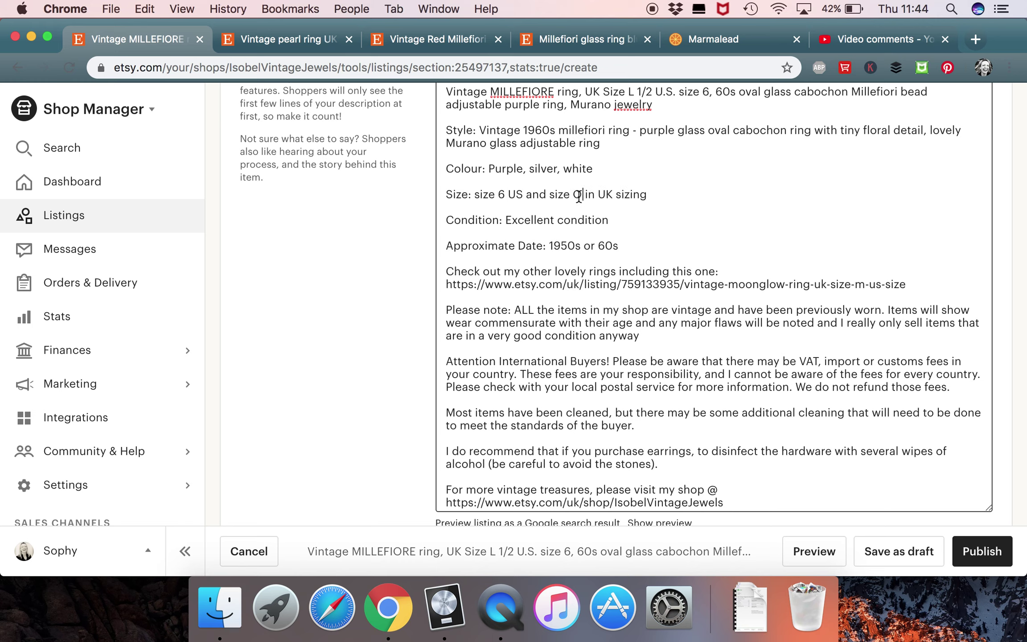
key("BackSpace")
type("L 1/2")
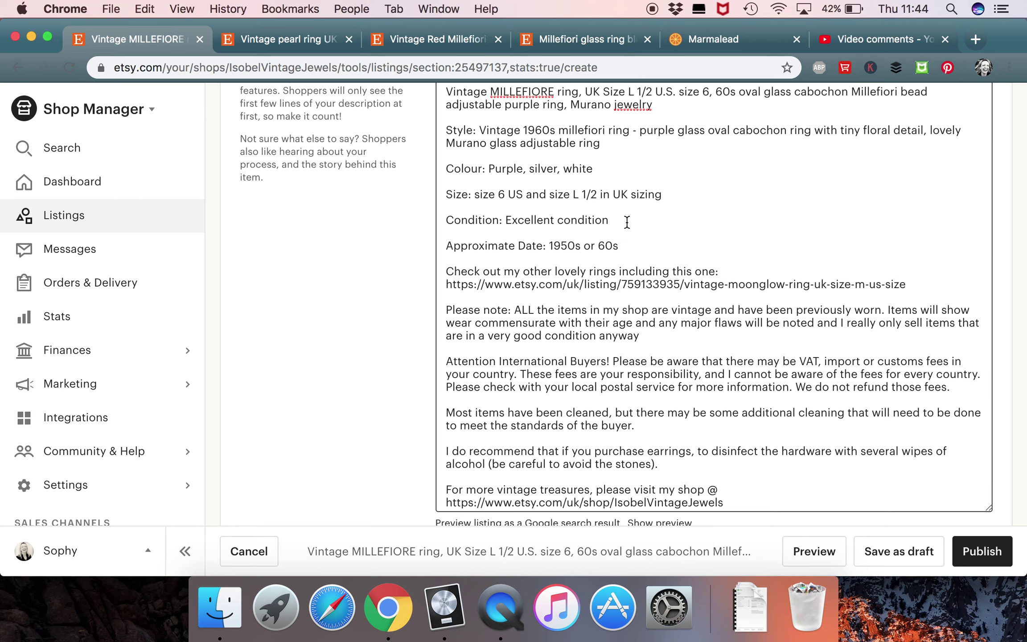
Step: Open the shop's Vintage Rings section, going from the pearl ring listing's browser tab to the shop page
scroll(627, 222, "down", 1)
scroll(627, 222, "down", 2)
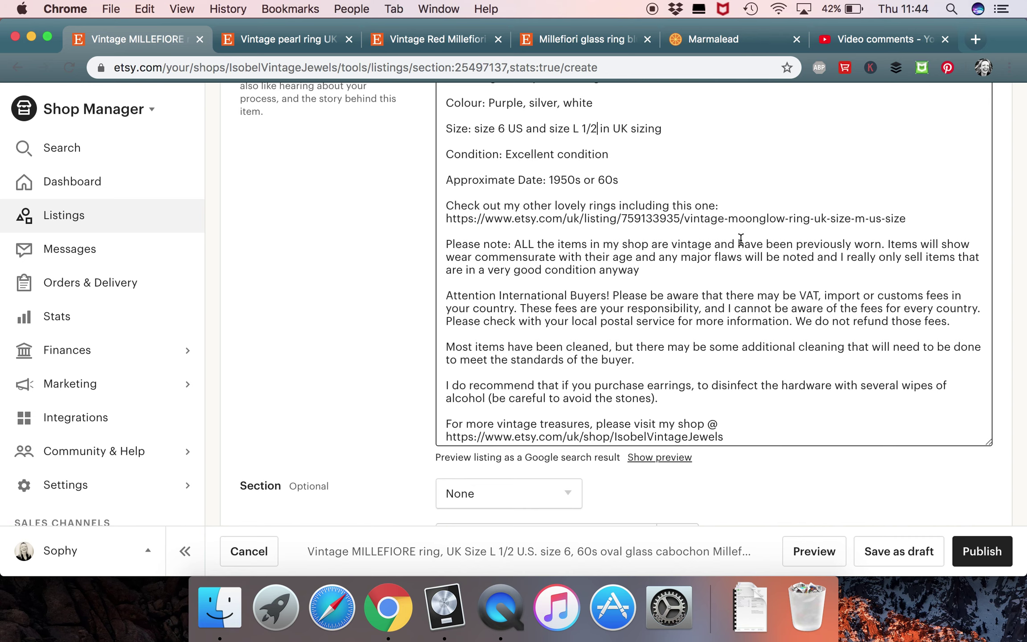
scroll(637, 255, "down", 1)
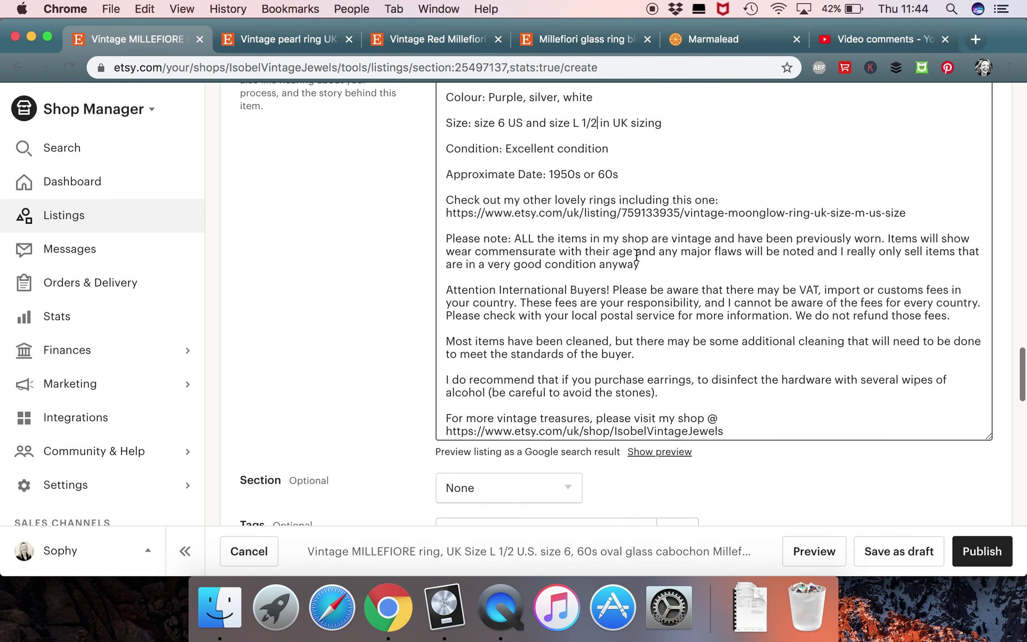
scroll(637, 255, "down", 2)
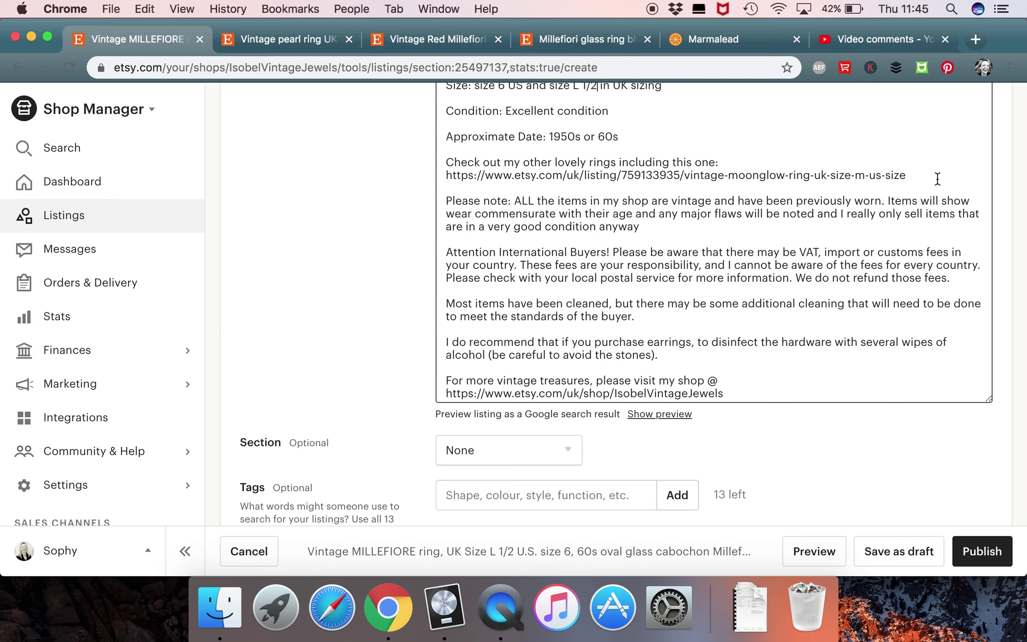
left_click(307, 42)
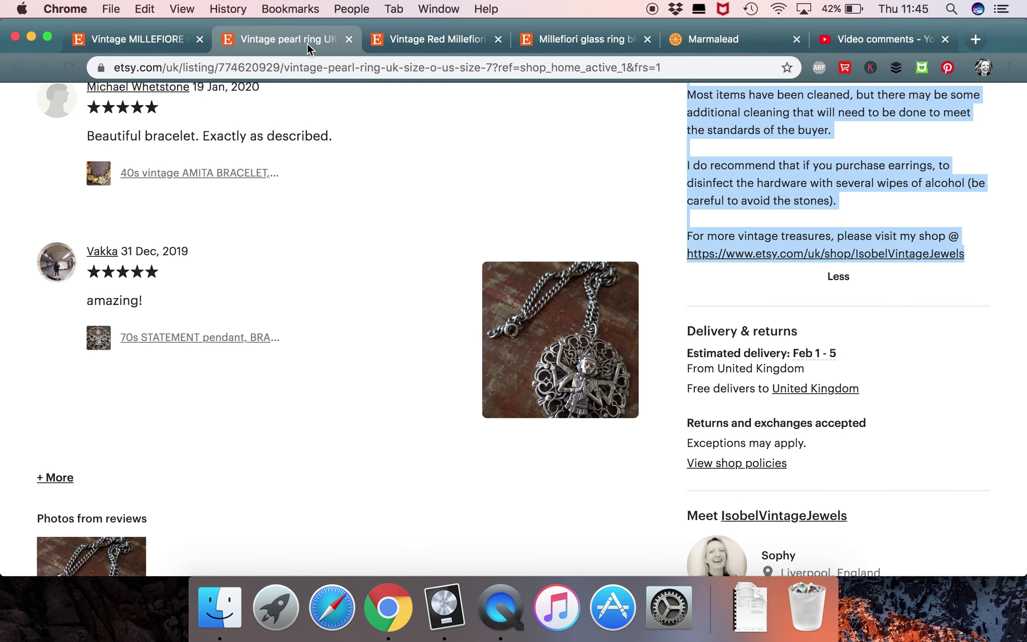
scroll(456, 382, "up", 20)
scroll(455, 382, "down", 5)
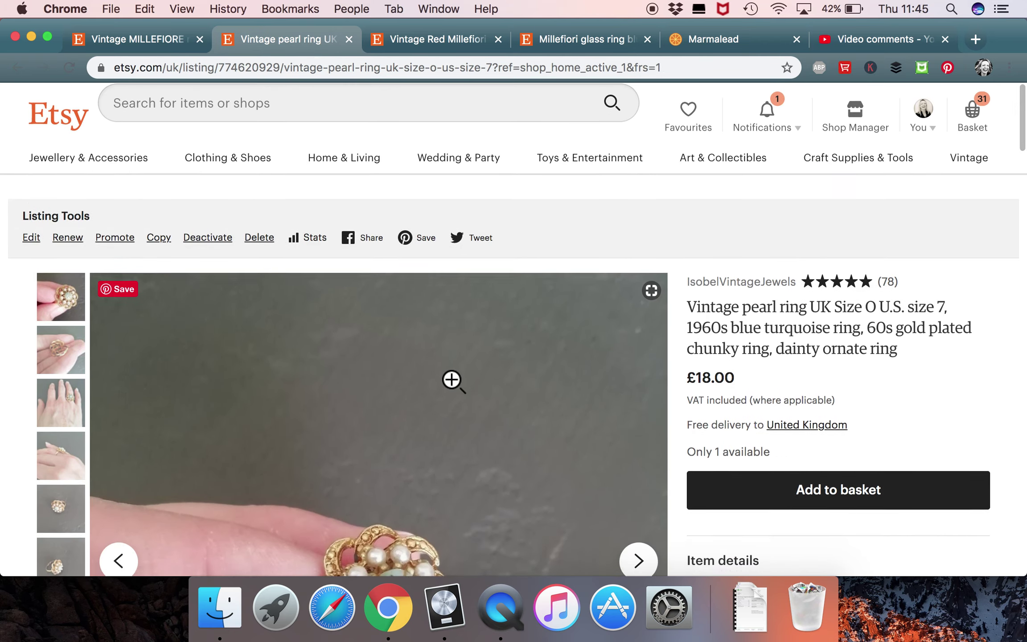
scroll(452, 381, "up", 5)
left_click(744, 283)
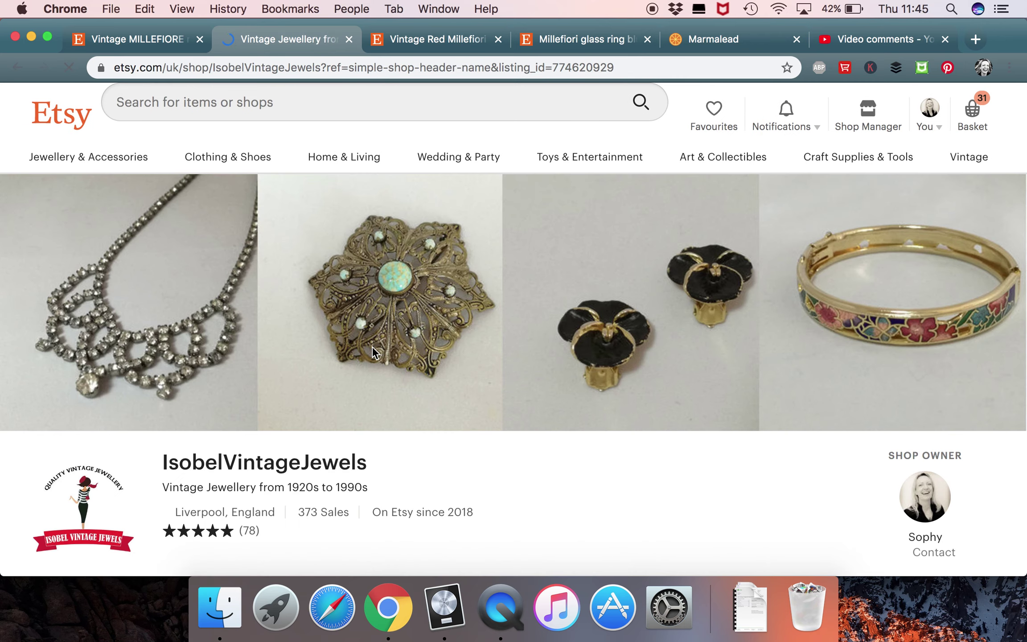
scroll(372, 352, "down", 3)
scroll(373, 352, "down", 10)
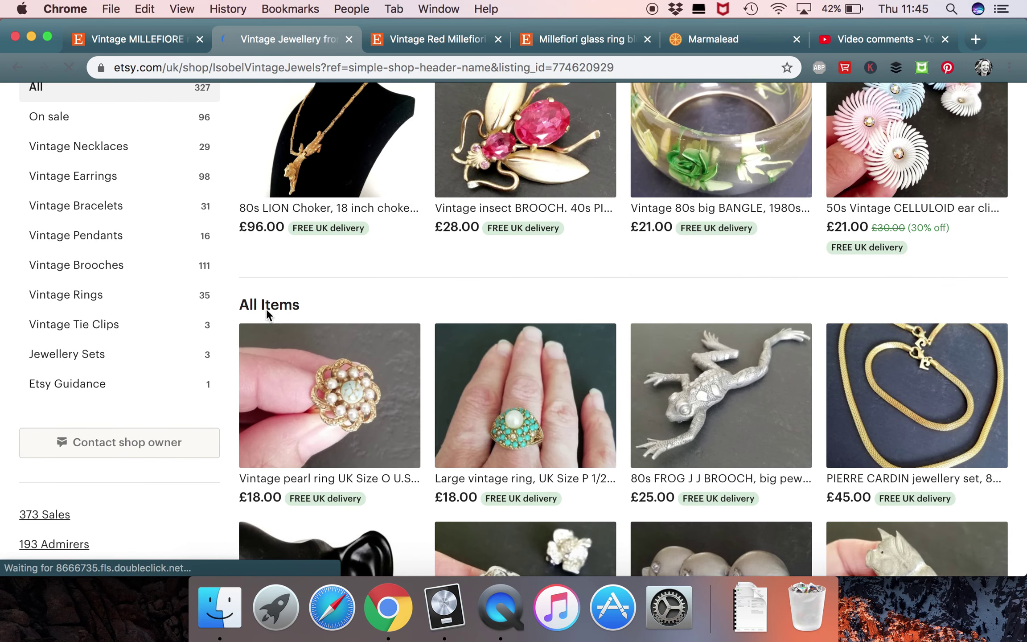
left_click(100, 295)
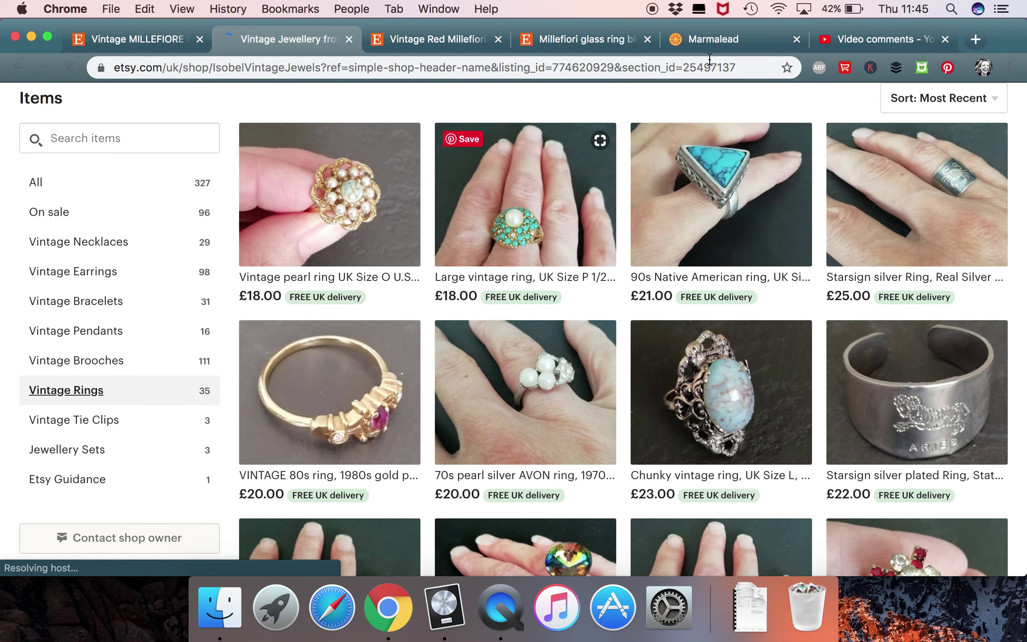
Step: Copy the Vintage Rings section's web address and paste it over the moonglow ring link in the draft's description
left_click_drag(742, 67, 188, 50)
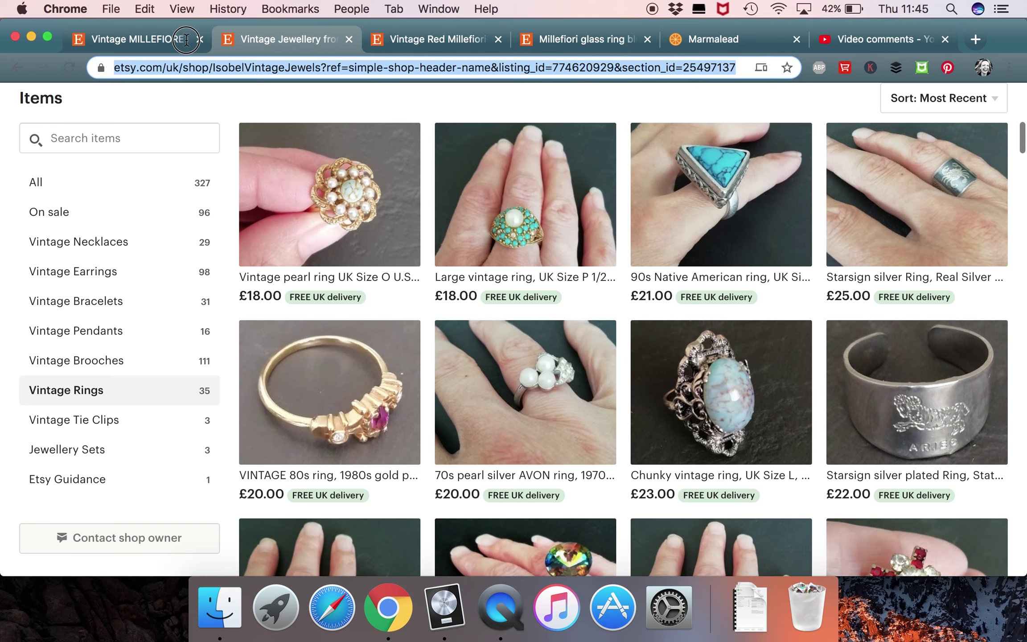
key("super+c")
left_click(178, 46)
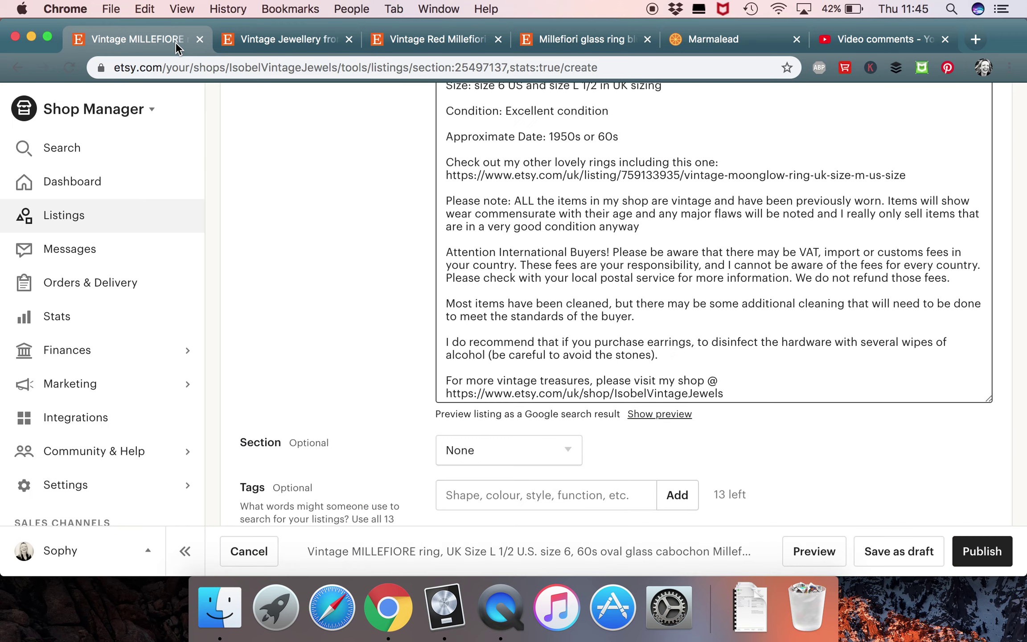
left_click_drag(919, 177, 447, 175)
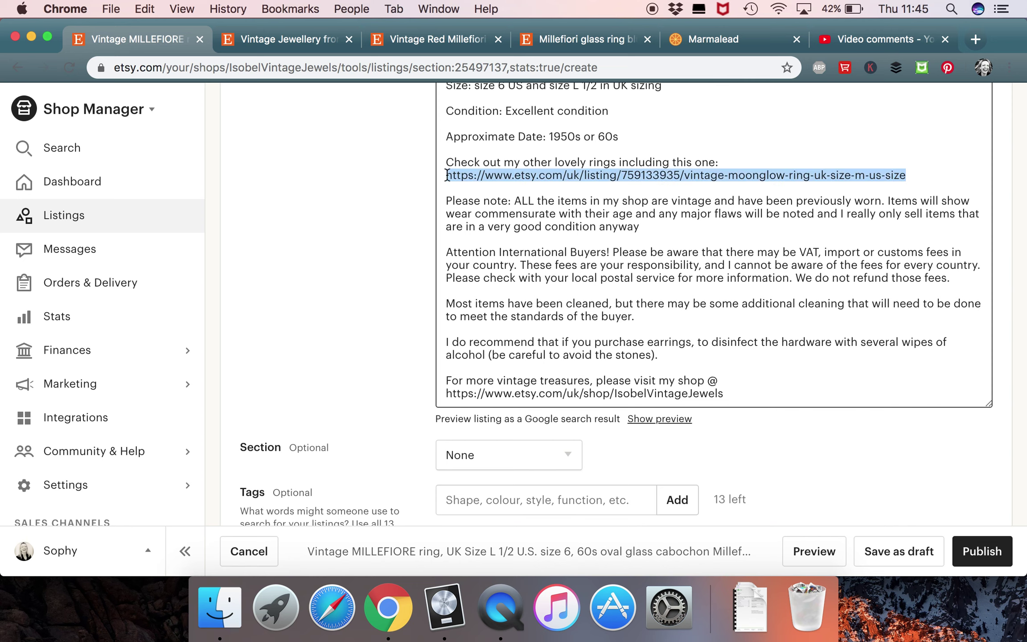
key("super+v")
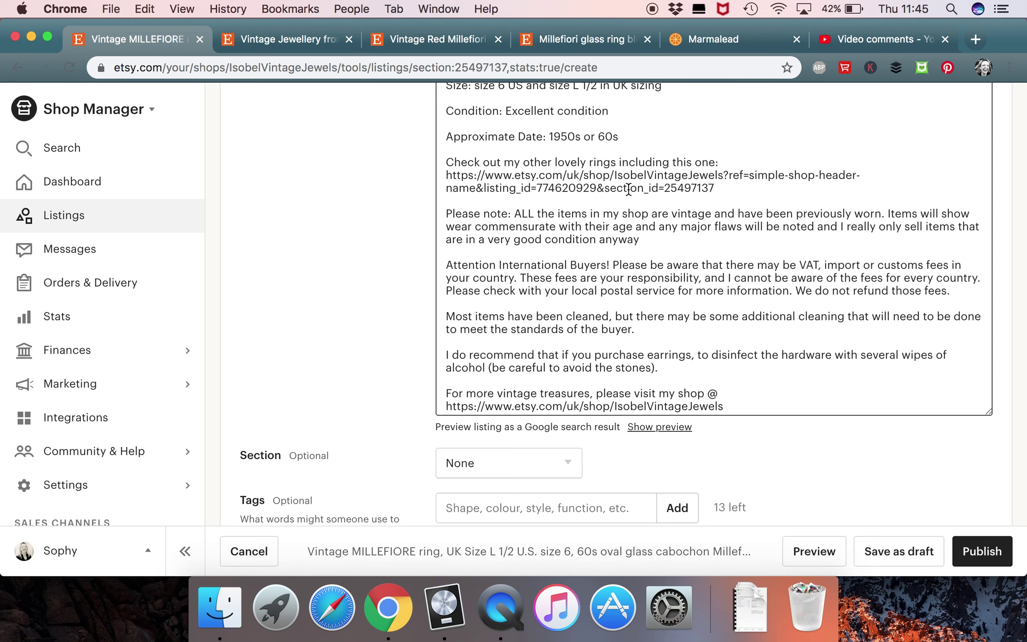
Step: Read through the closing notes of the description, from the vintage condition note to the shop link
scroll(660, 206, "down", 3)
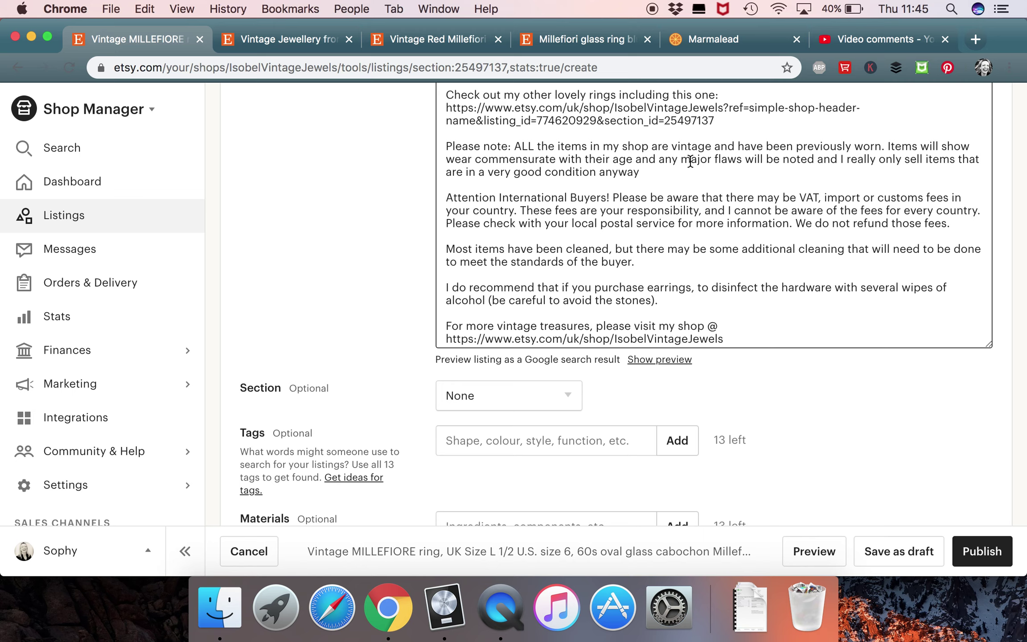
scroll(690, 161, "down", 3)
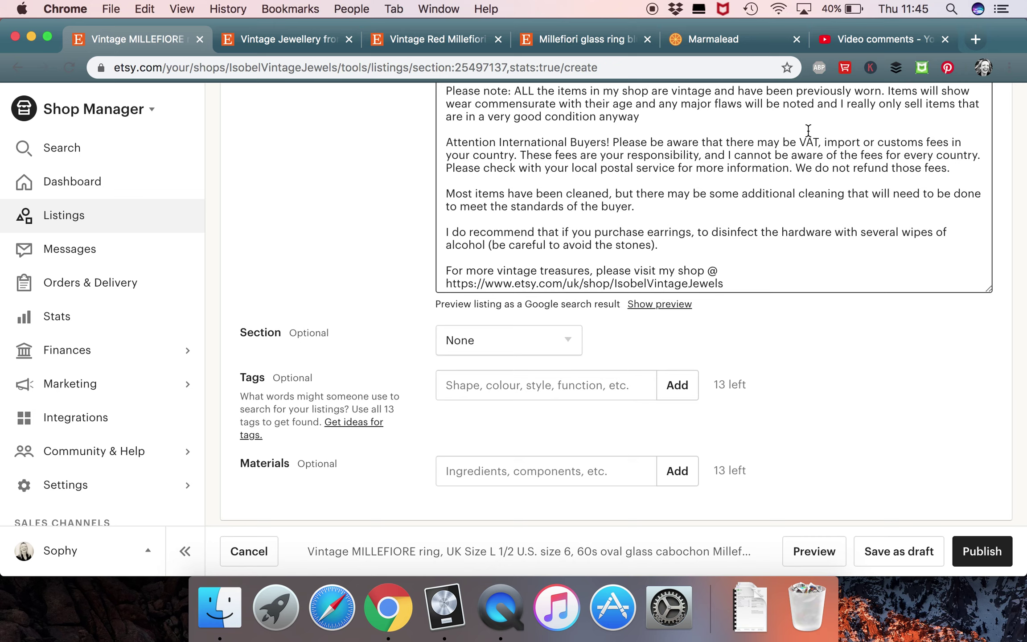
scroll(839, 140, "down", 1)
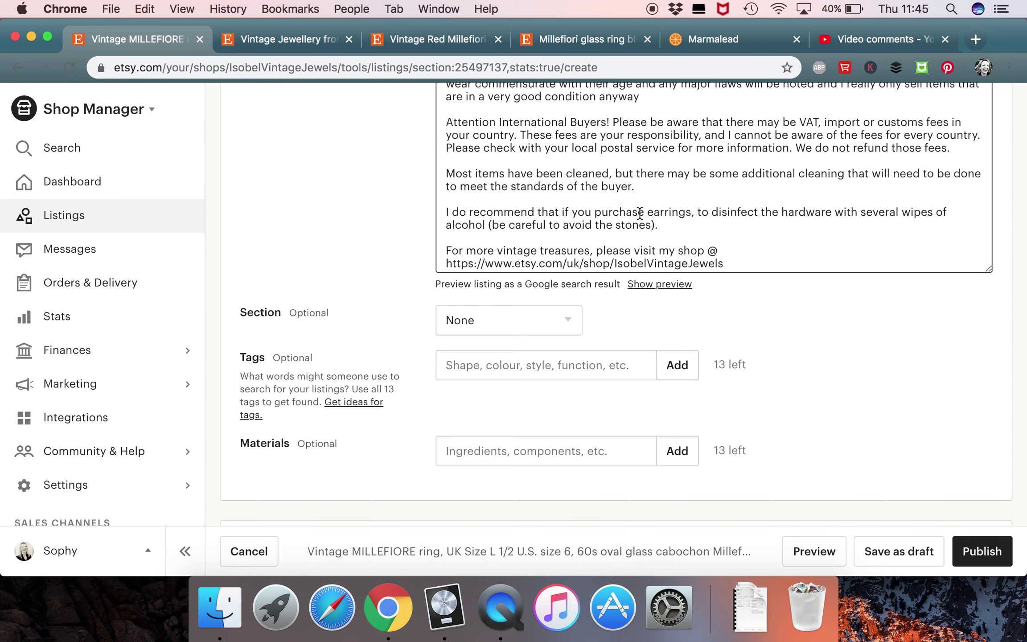
scroll(639, 213, "down", 1)
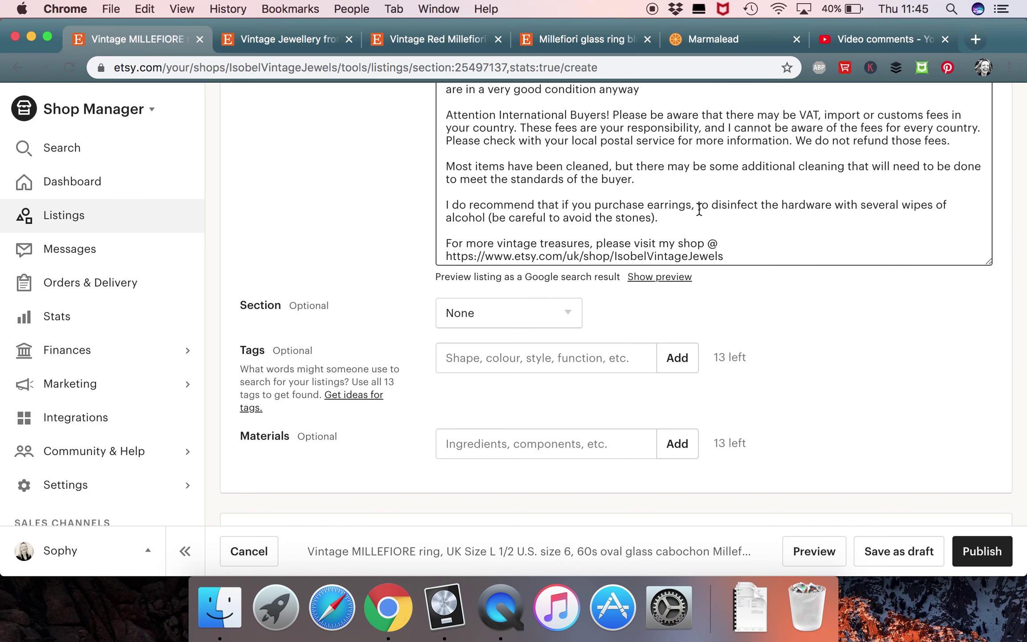
scroll(694, 224, "down", 2)
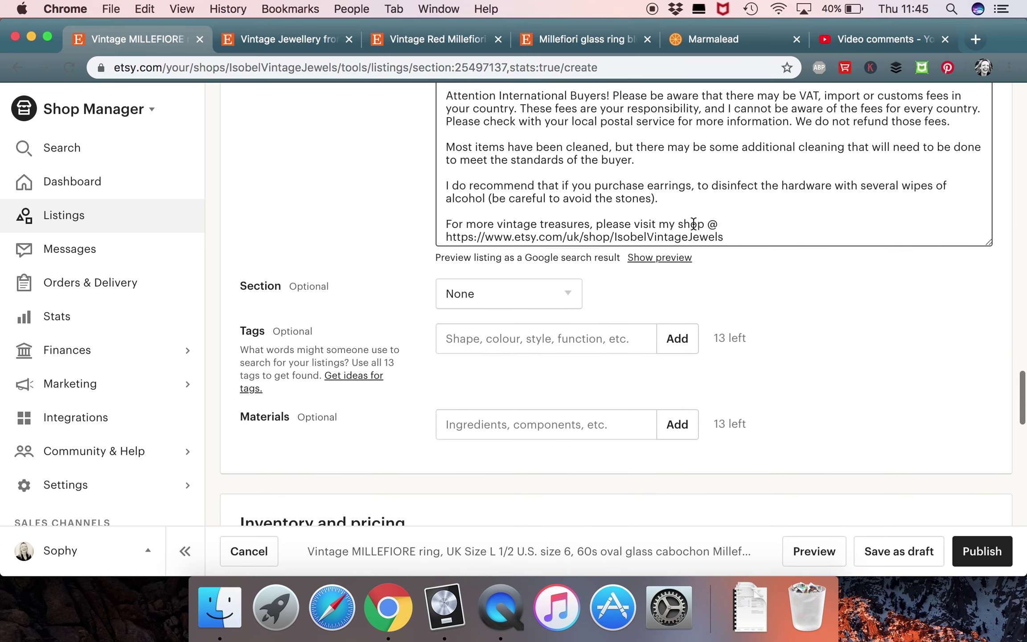
scroll(693, 224, "down", 4)
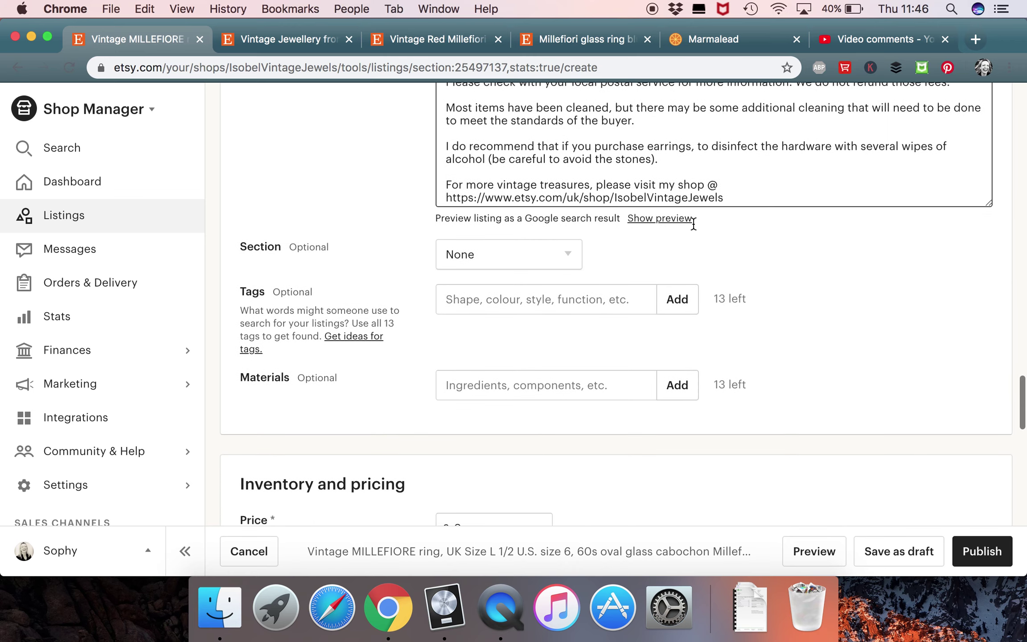
Step: Show the dialog for adding a new shop section and close it without creating one
left_click(558, 258)
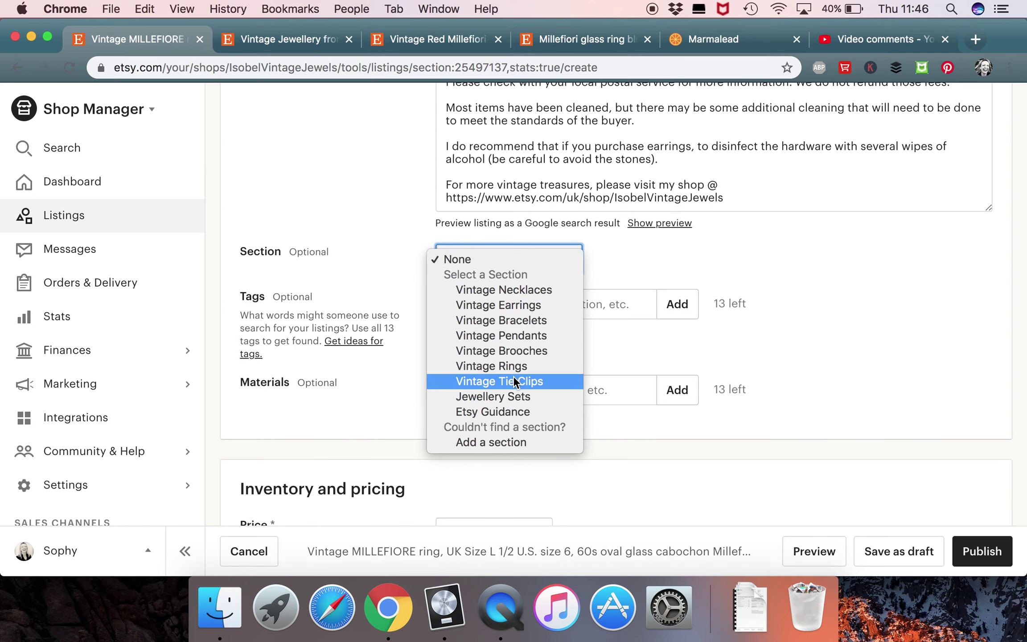
left_click(503, 442)
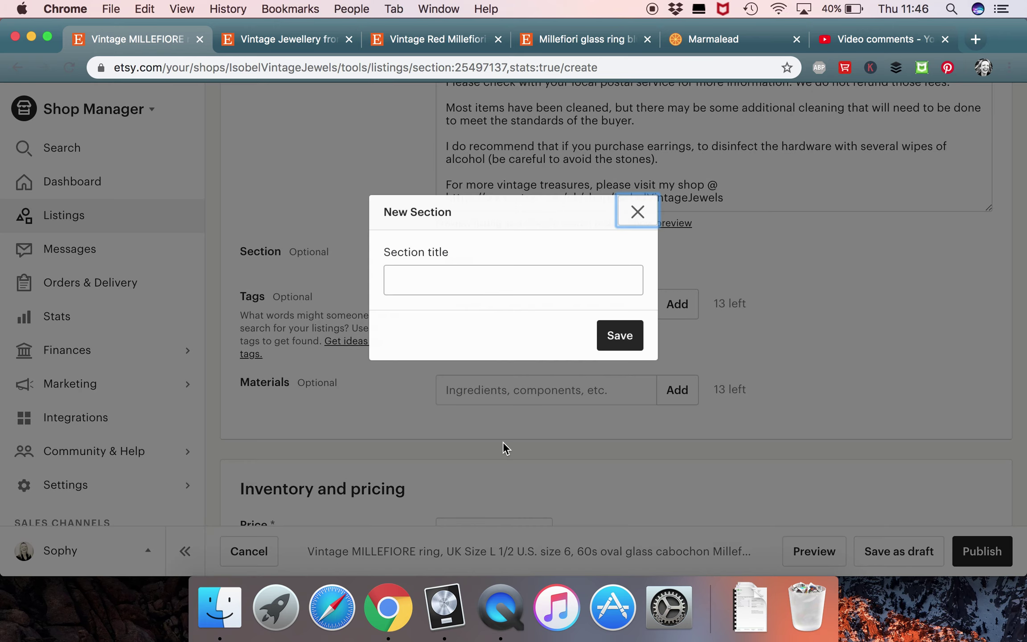
left_click(412, 277)
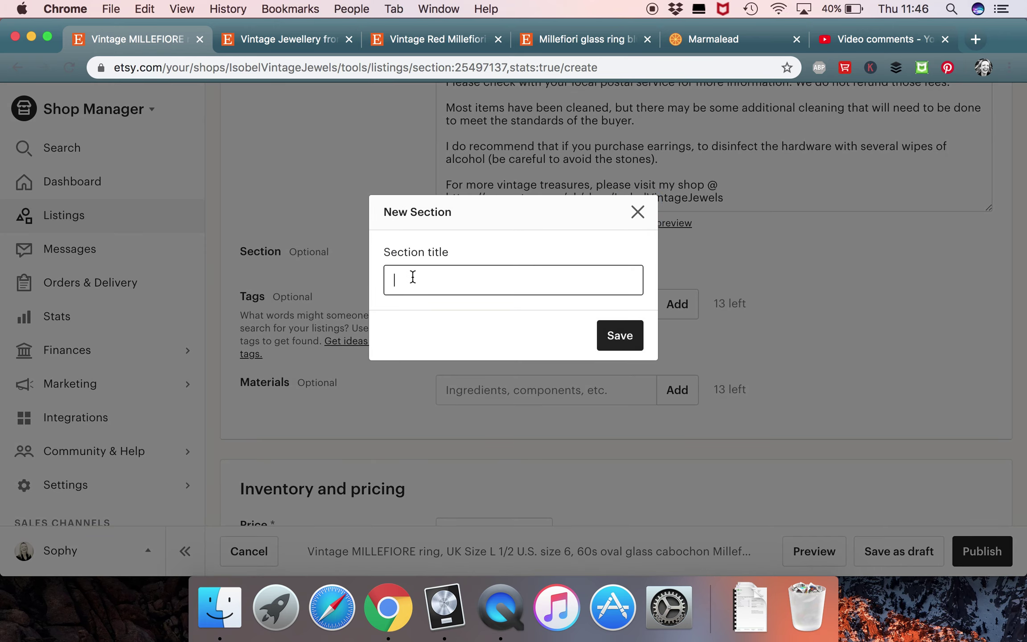
left_click(636, 214)
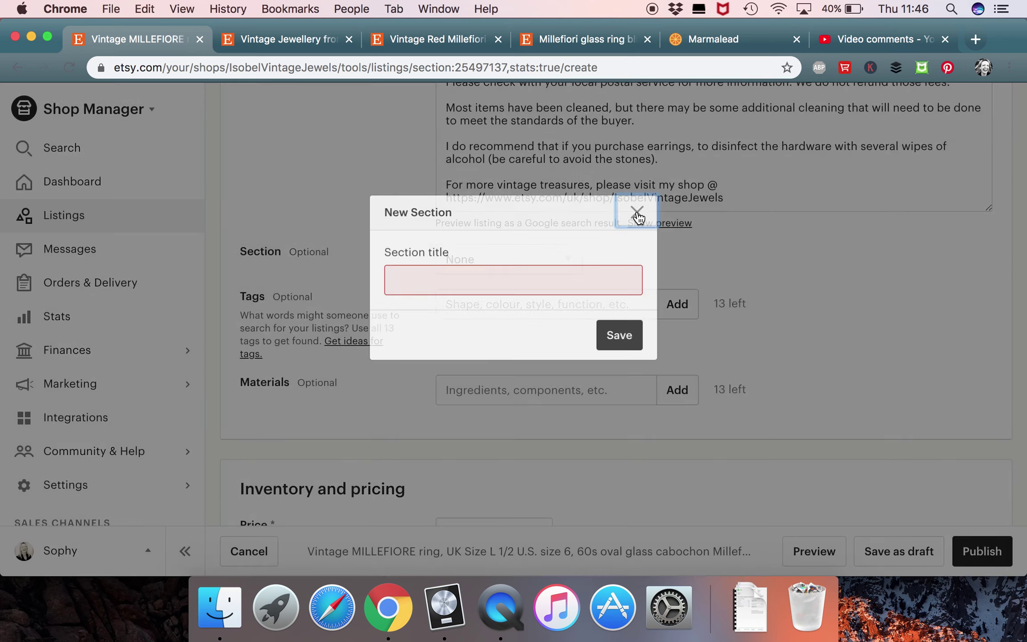
Step: Assign the listing to the Vintage Rings section and add the tag "millefiore ring"
left_click(544, 259)
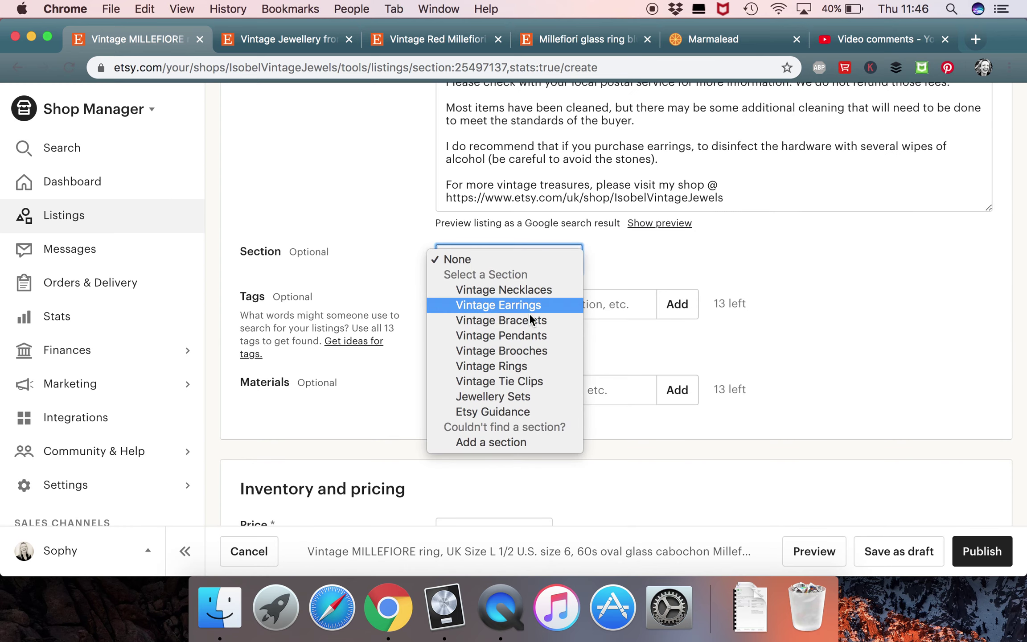
left_click(522, 360)
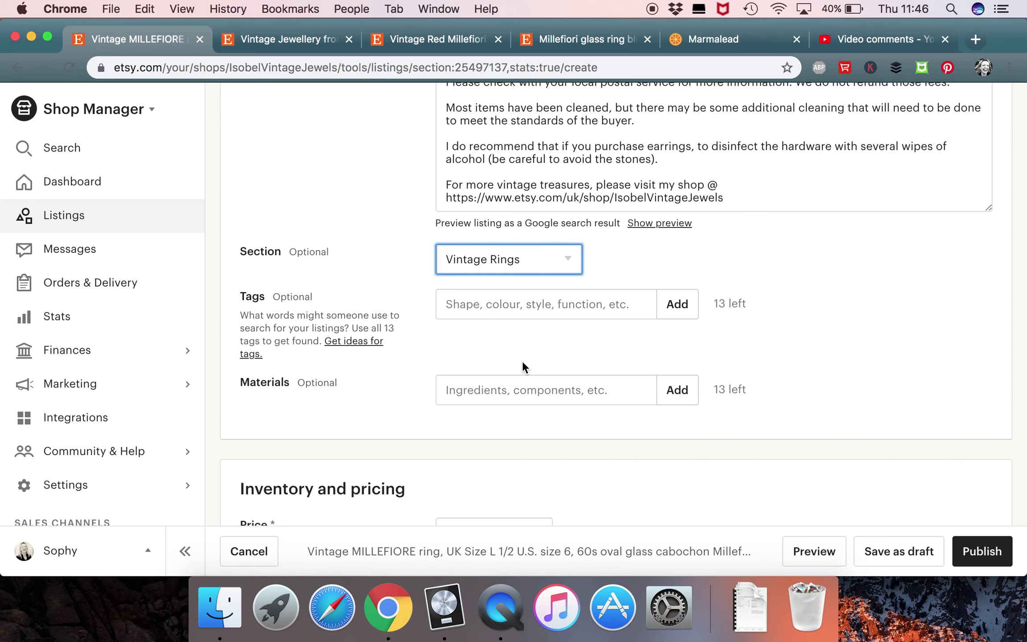
left_click(506, 306)
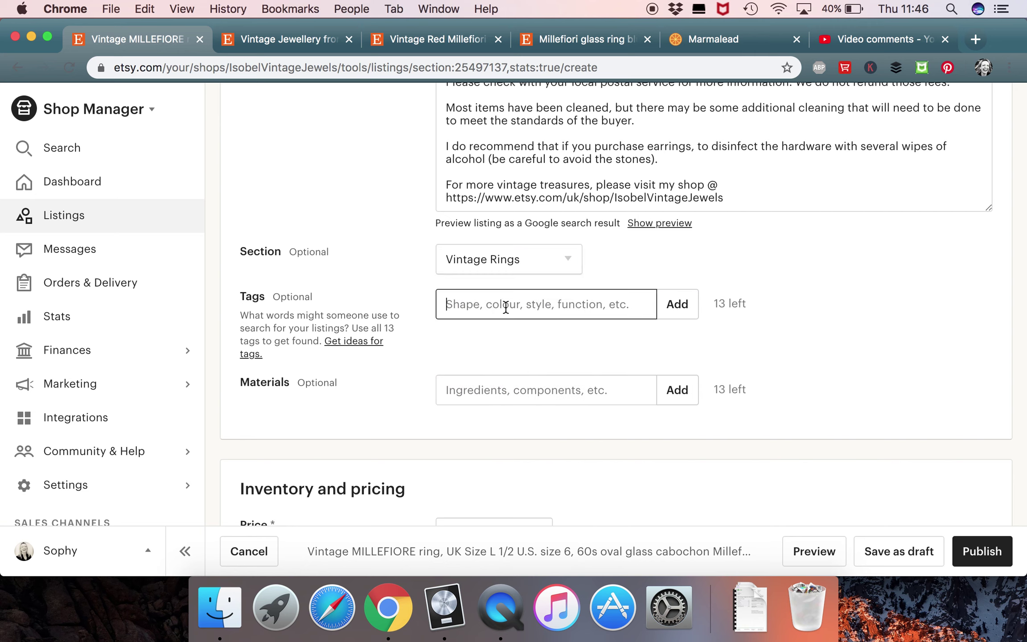
scroll(505, 307, "up", 4)
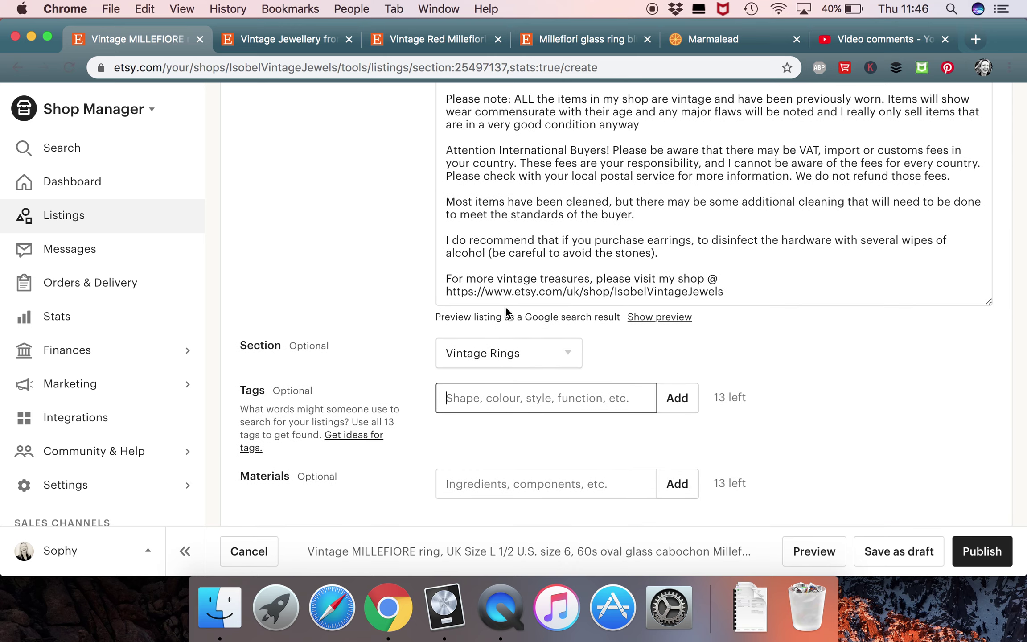
scroll(506, 309, "up", 1)
scroll(505, 307, "up", 1)
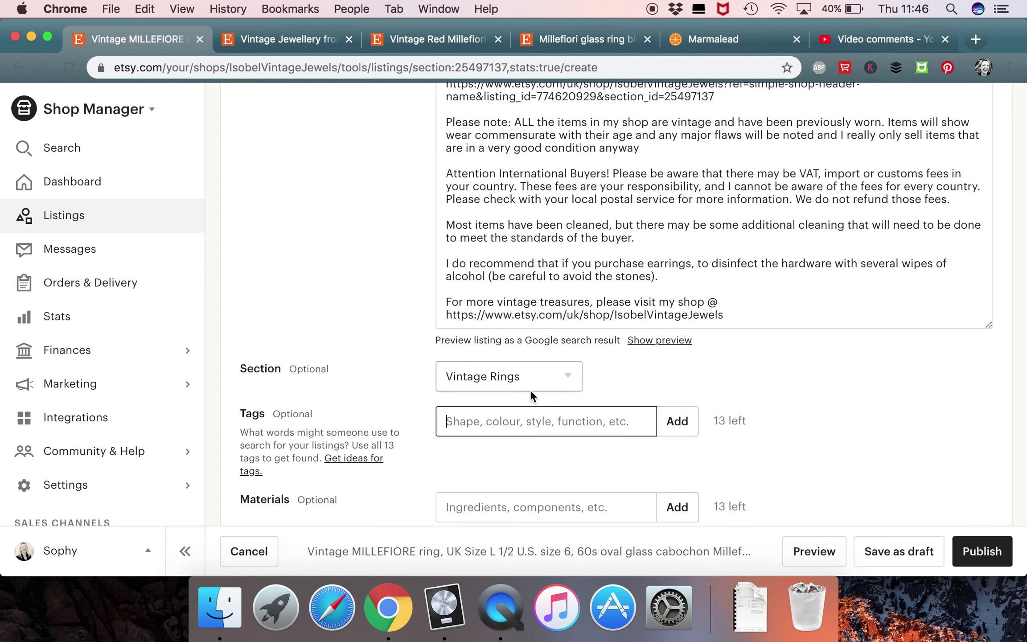
scroll(530, 390, "up", 10)
scroll(530, 390, "down", 3)
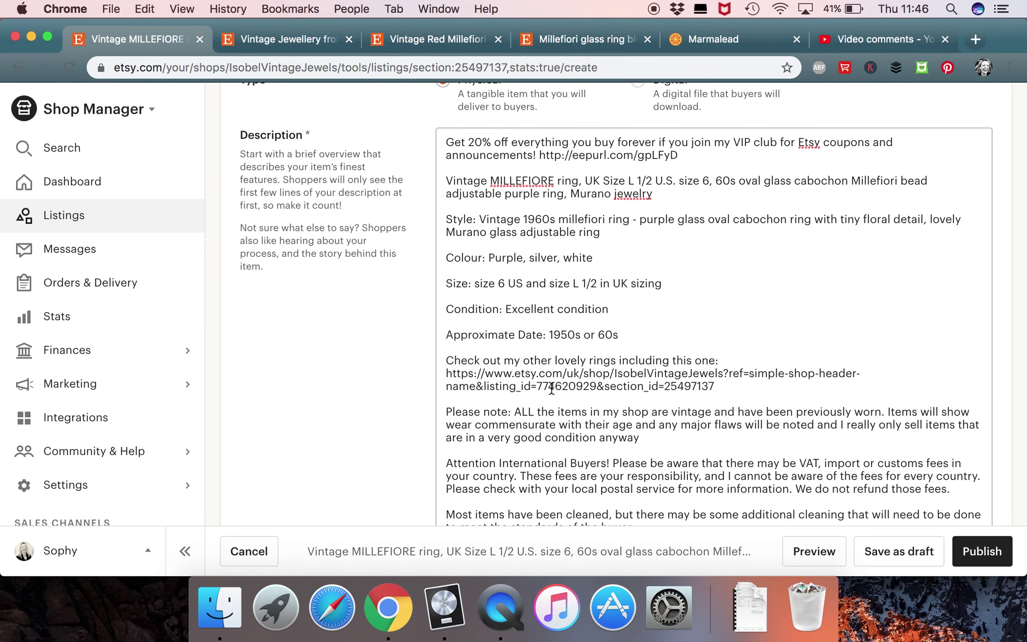
scroll(530, 391, "down", 7)
type("mi")
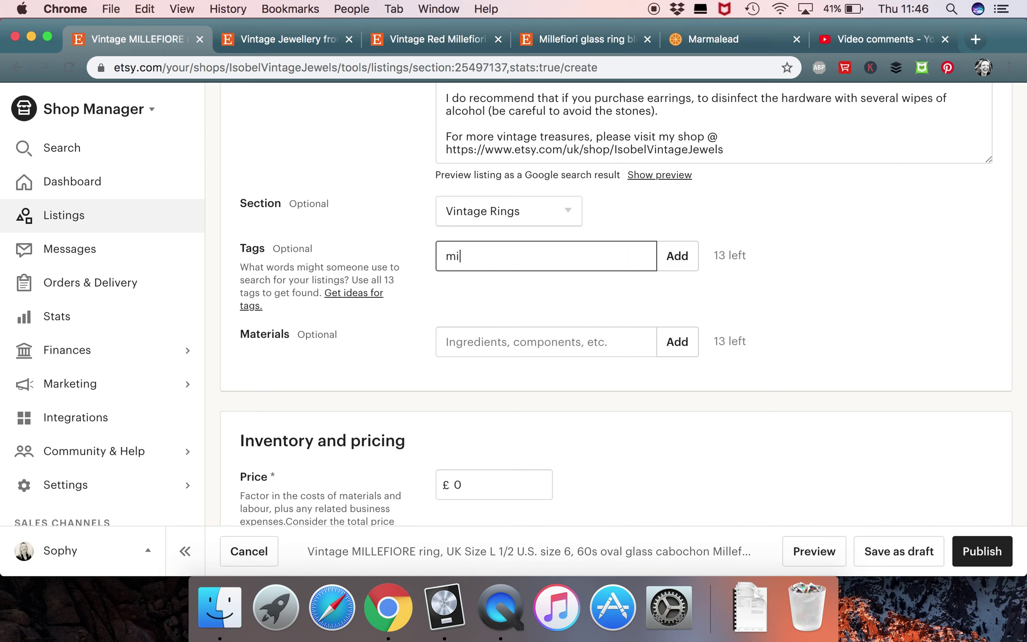
type("llefiore ring")
key("Return")
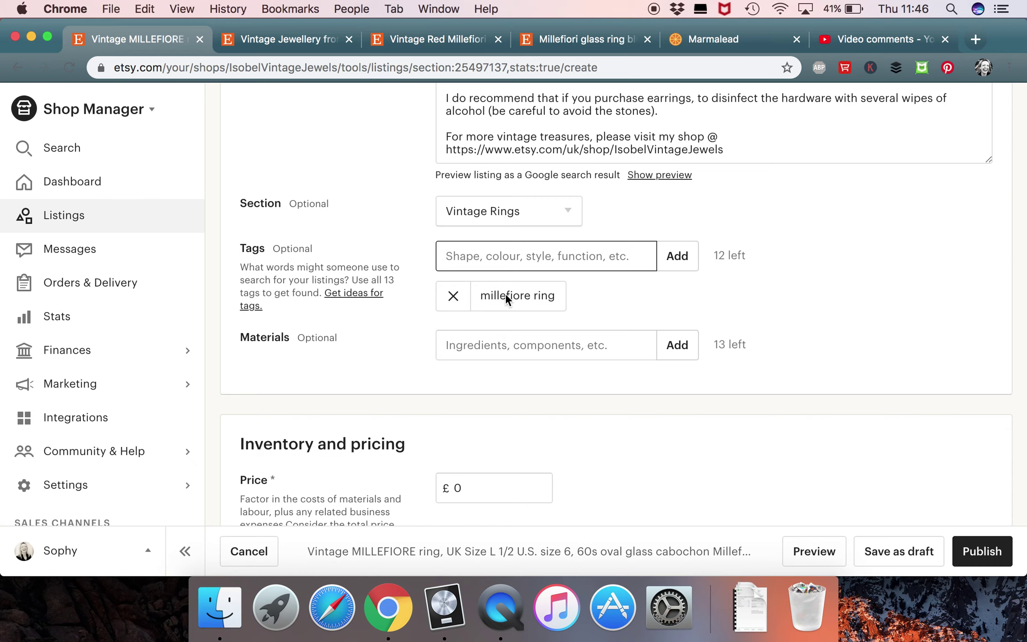
Step: Begin the second tag with the alternative spelling "millifiori", without adding it yet
type("milli")
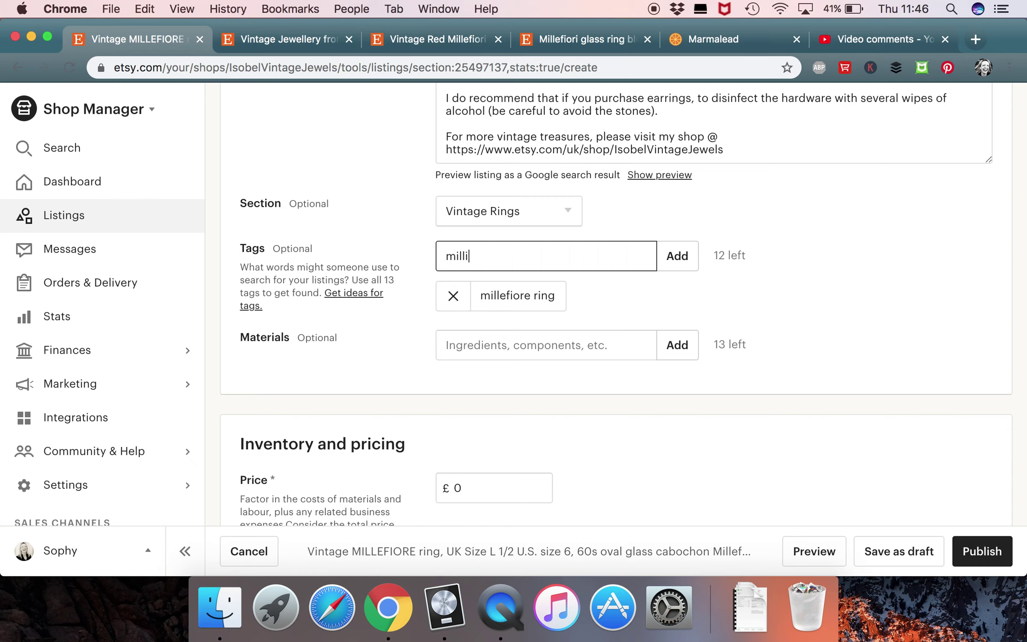
type("frio")
key("BackSpace")
key("BackSpace")
key("BackSpace")
type("iori")
Step: Search Etsy for "millifiori ring" from the glass ring listing's browser tab and look through the results
left_click(549, 41)
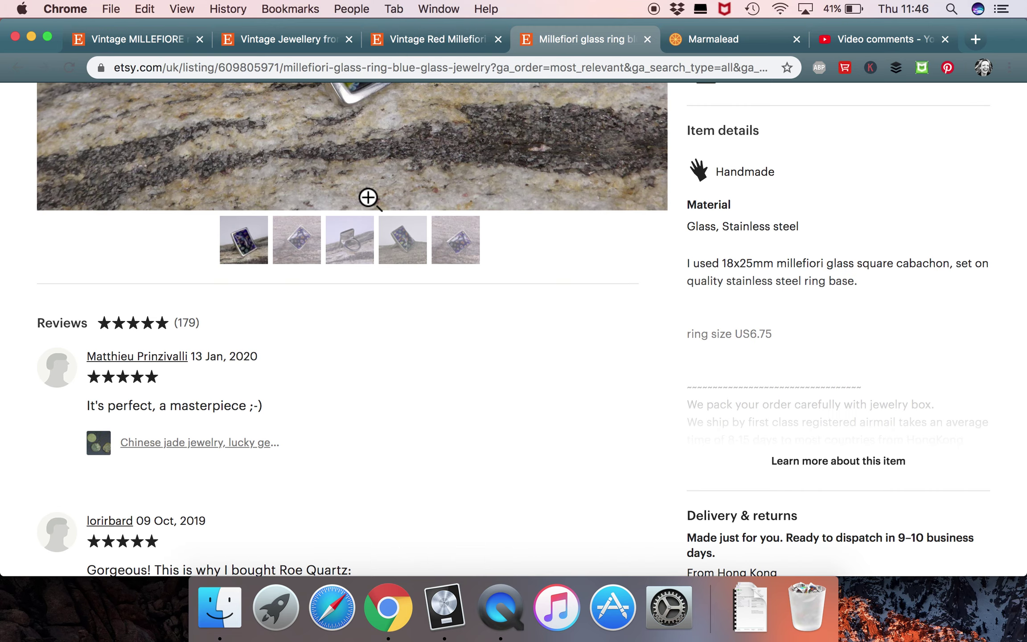
scroll(368, 198, "up", 10)
left_click(139, 104)
key("BackSpace")
type("illifiori ring")
left_click(628, 115)
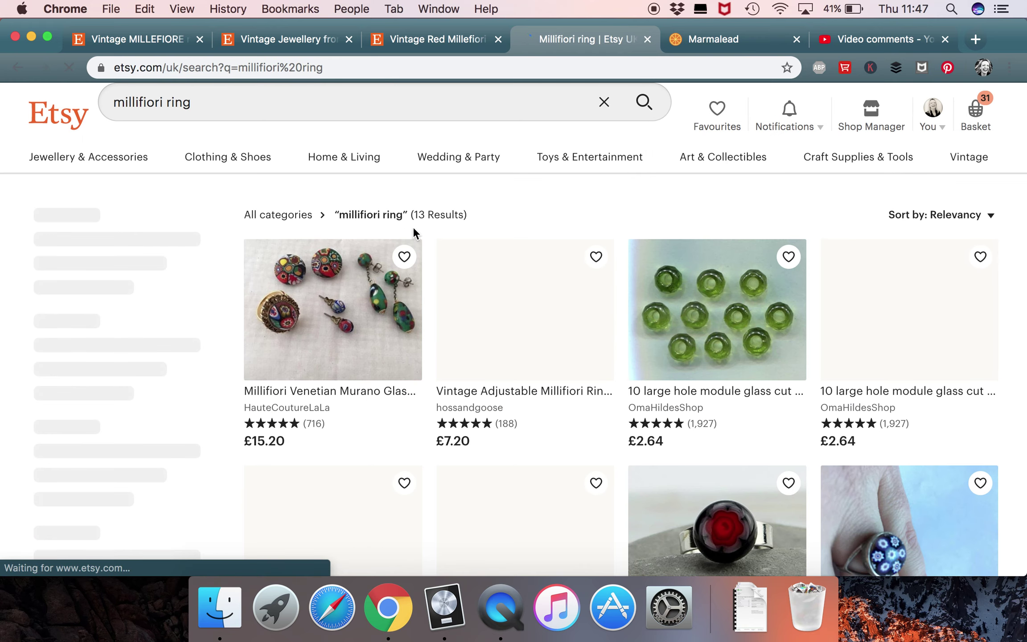
left_click(983, 48)
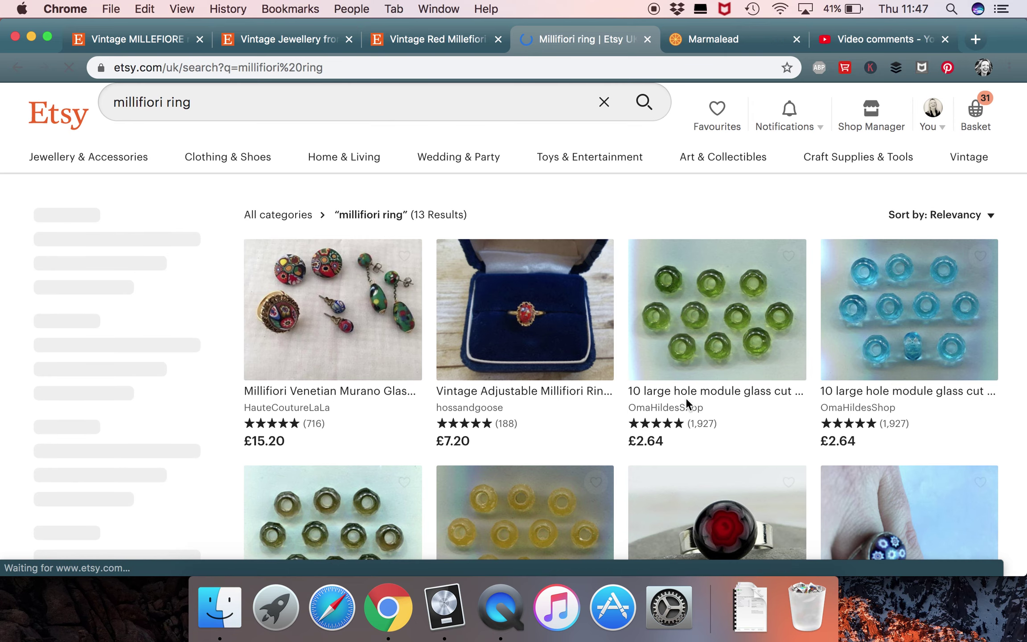
scroll(648, 435, "down", 3)
scroll(647, 434, "down", 4)
scroll(801, 412, "down", 6)
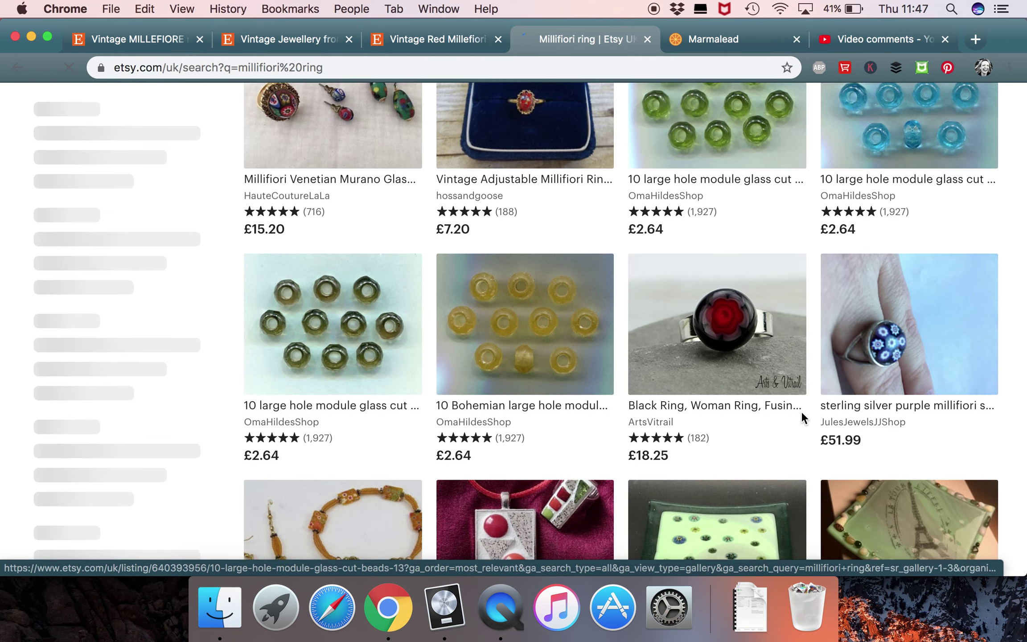
Step: Return to the draft listing and complete and add the second tag as "millifiori 60s ring"
left_click(282, 45)
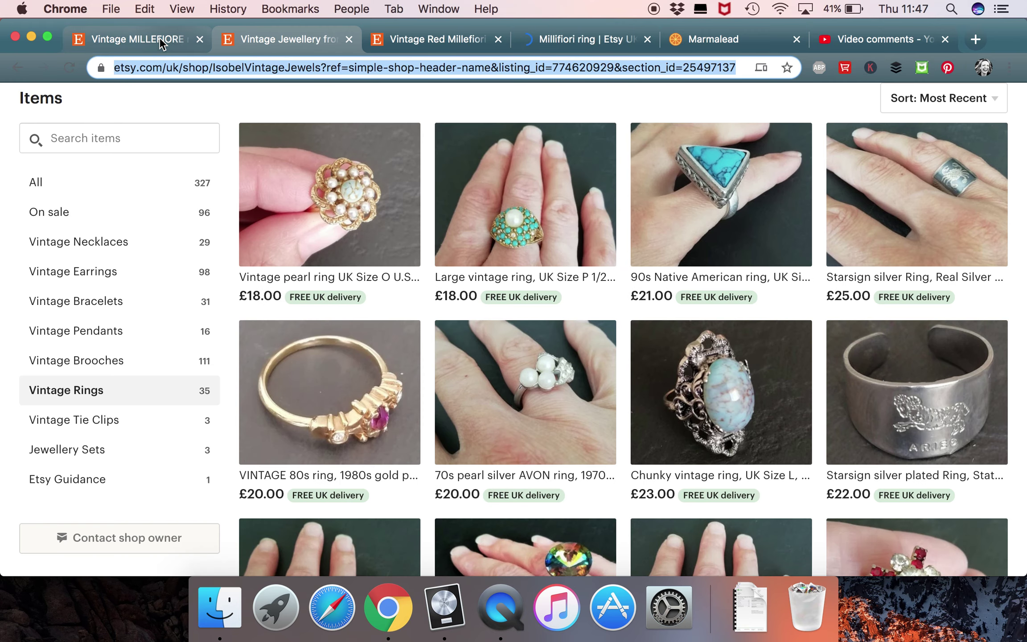
left_click(164, 41)
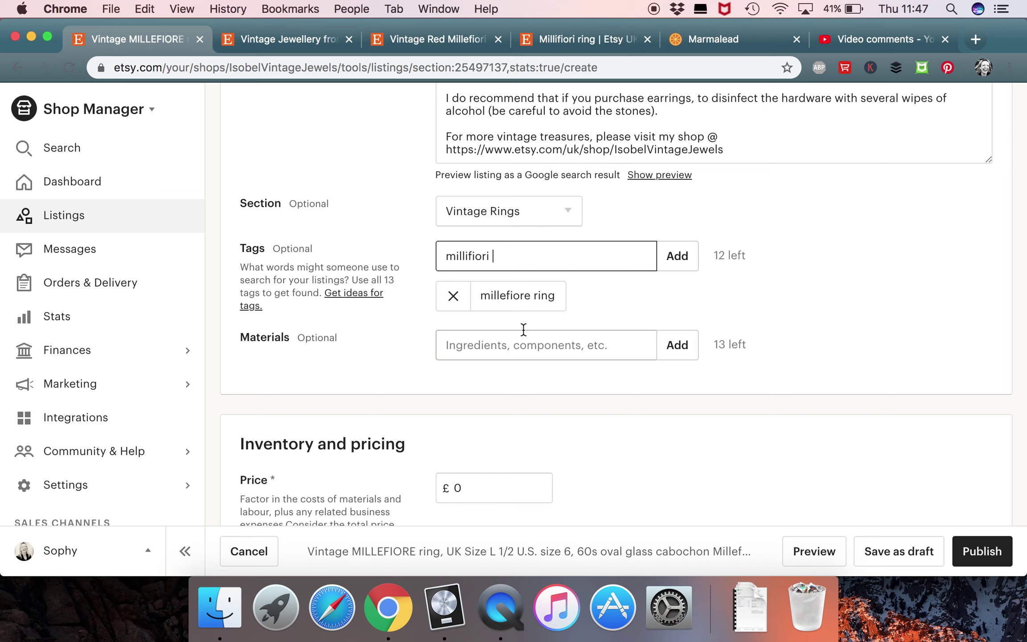
type("60s ring")
key("Return")
Step: Add the tags "glass cabochon ring" and "purple glass ring" to the listing
type("gl")
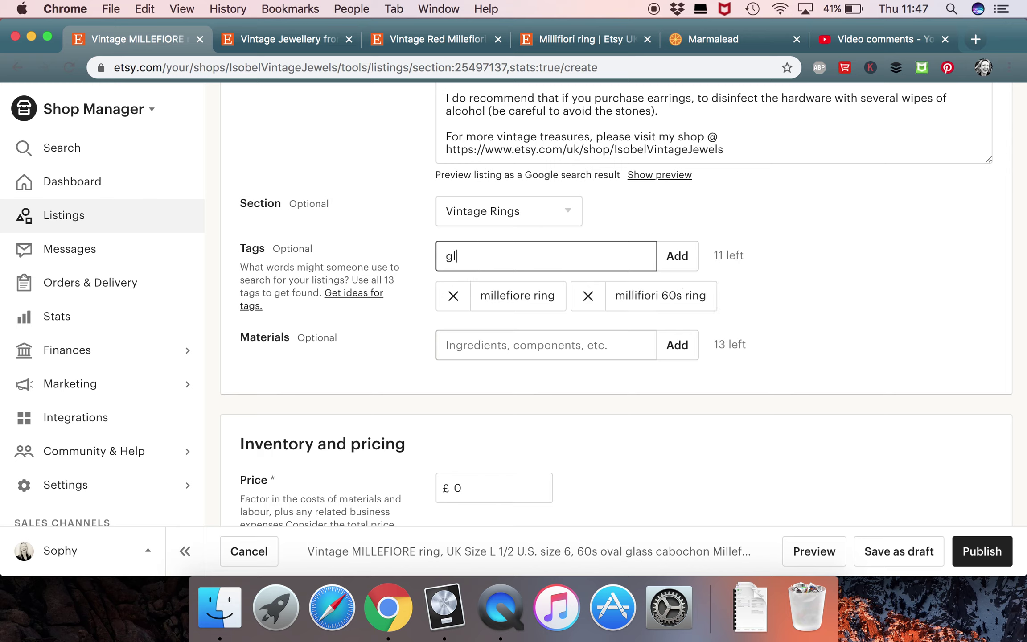
type("ass cabochon ring")
key("Return")
type("p")
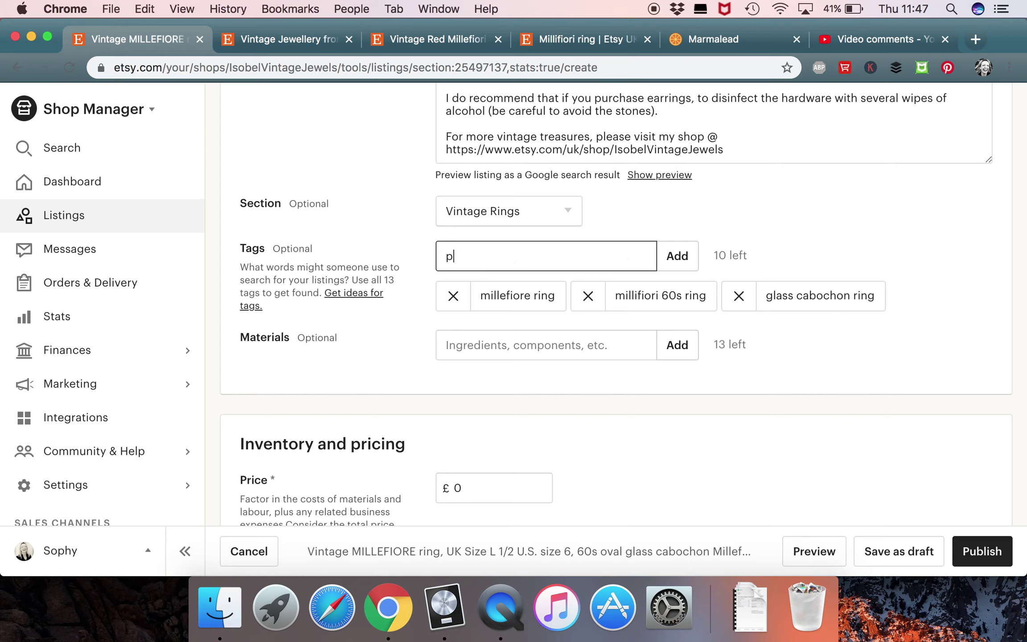
type("urple glass ring")
key("Return")
Step: Add the tags "vintage millefiore" and "floral flower 1960s" to the listing
type("vintage")
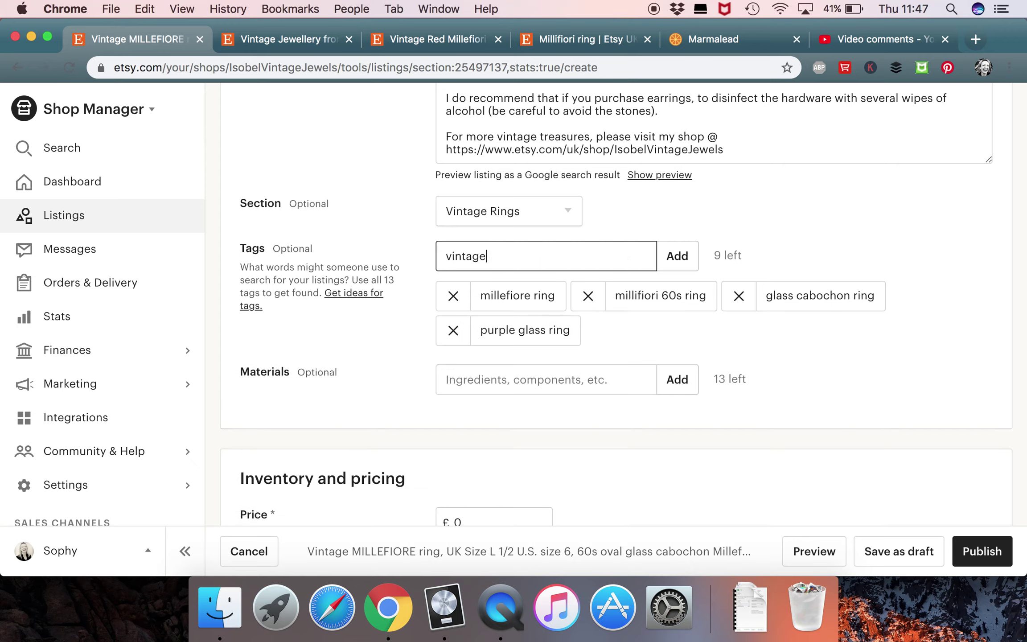
type(" millefiore")
key("Return")
type("floral flower")
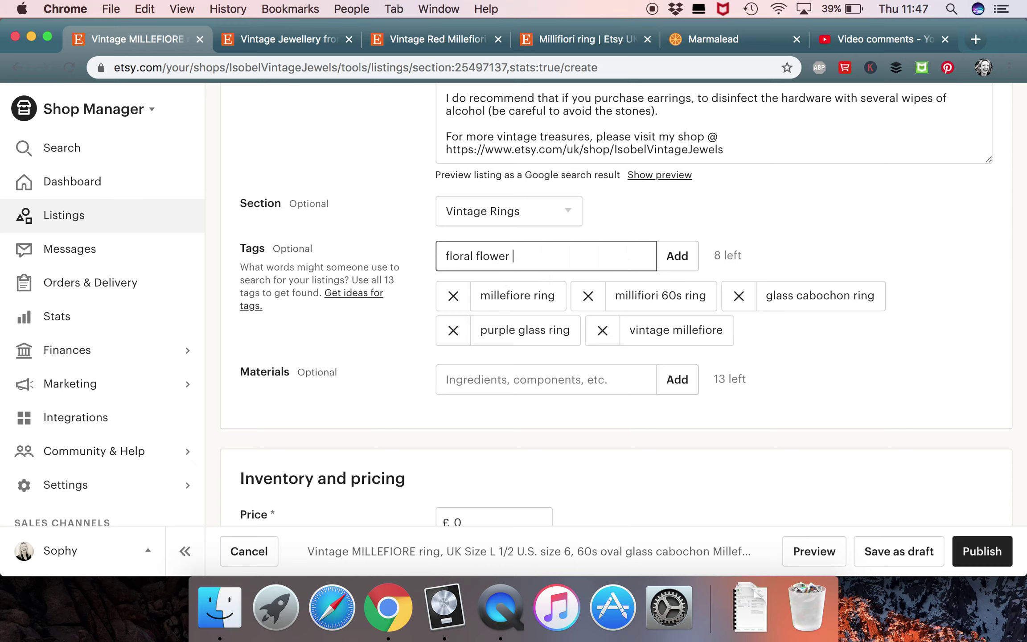
type(" 19600s")
key("BackSpace")
key("BackSpace")
type("s")
key("Return")
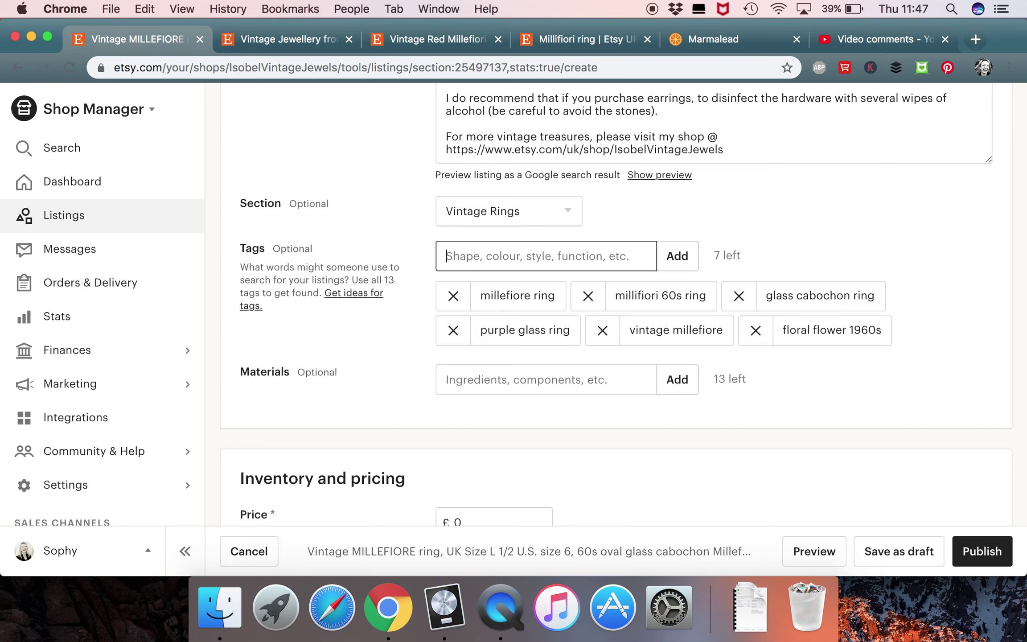
Step: Check the ring's photo and listing details for tag ideas and add the tag "delicate dainty"
scroll(487, 270, "up", 15)
scroll(487, 271, "up", 20)
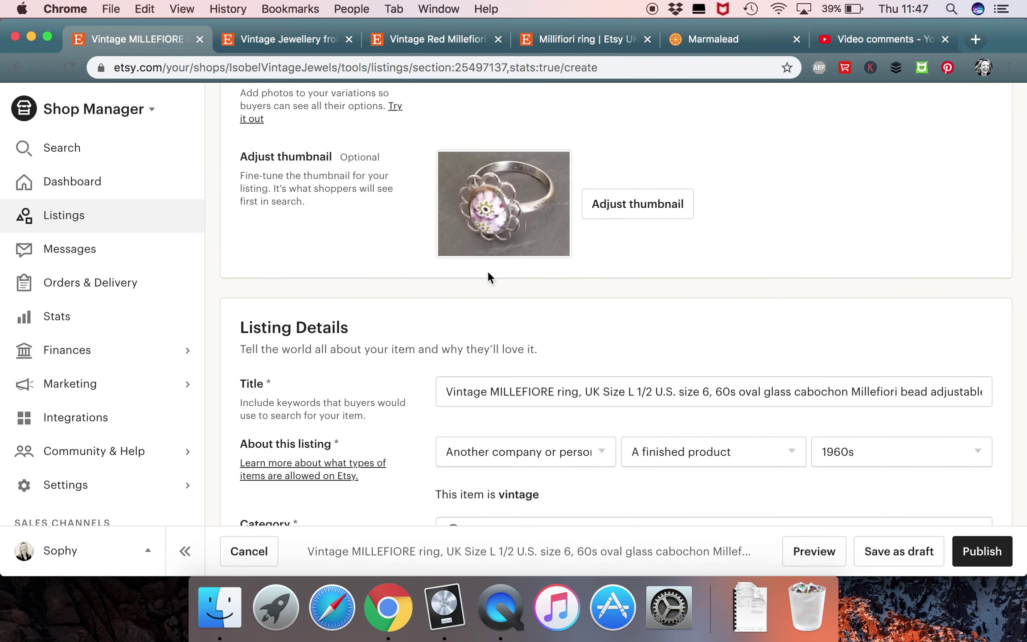
scroll(488, 272, "down", 15)
scroll(488, 271, "down", 20)
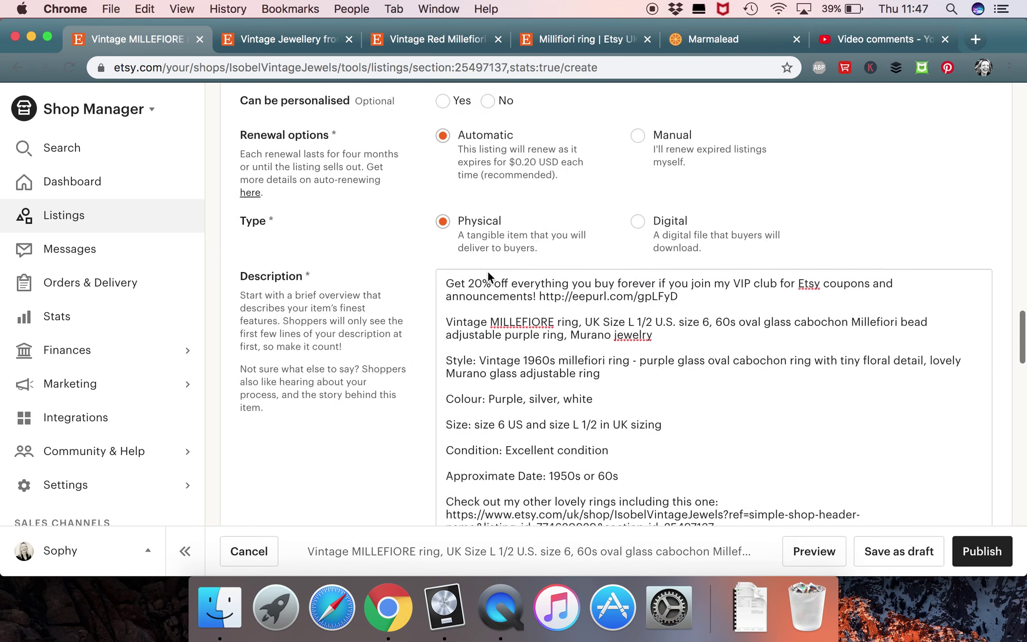
scroll(487, 271, "up", 3)
type("del")
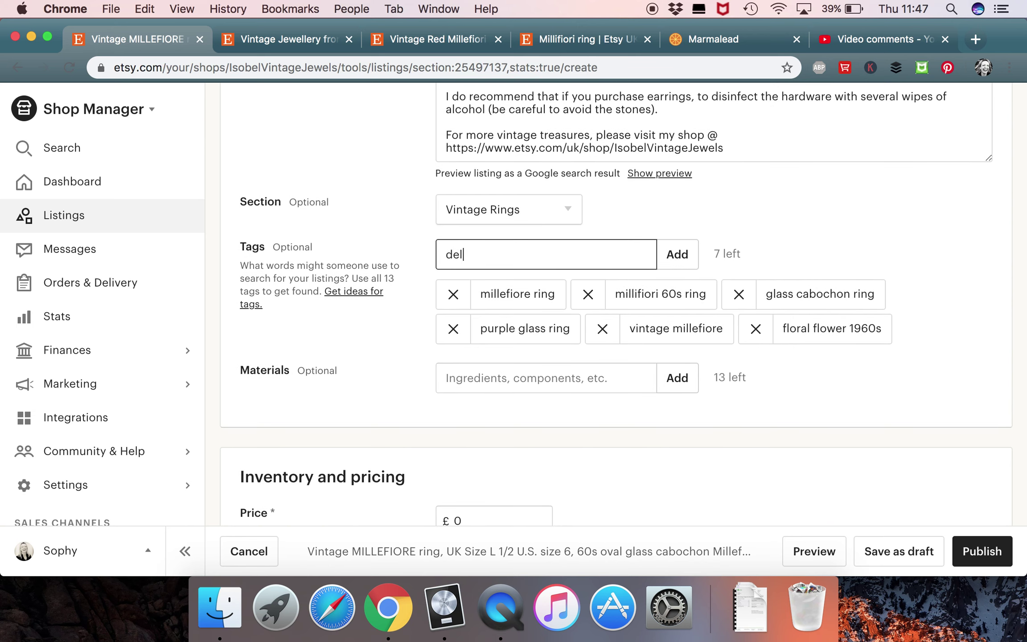
type("icate dainty")
key("Return")
Step: Add the tag "thin band adjustable" to the listing
type("thin")
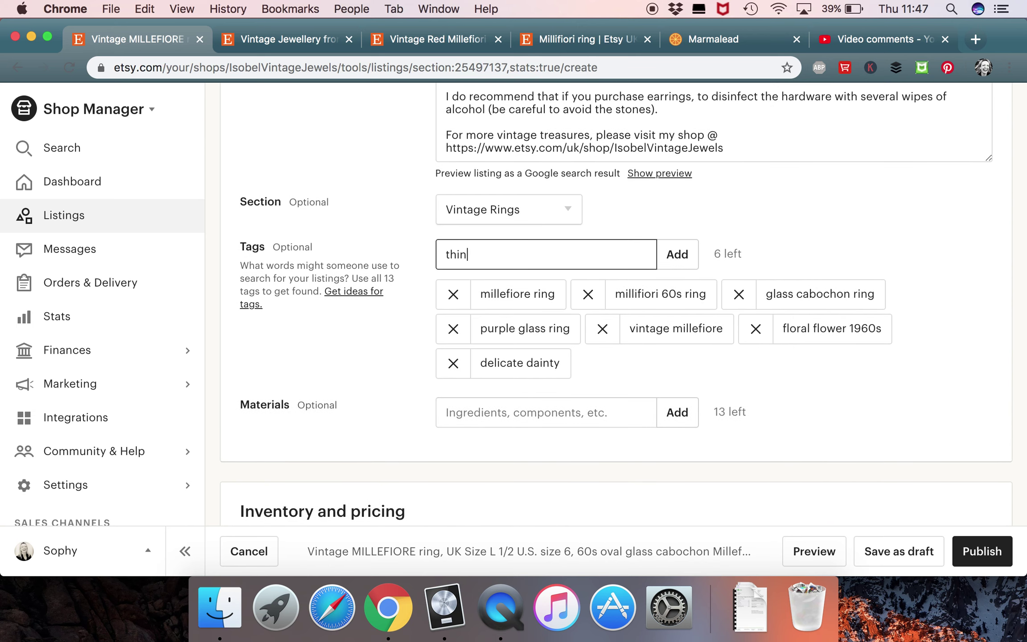
type(" band adjutable")
key("BackSpace")
key("BackSpace")
key("BackSpace")
key("BackSpace")
key("BackSpace")
type("stable")
key("Return")
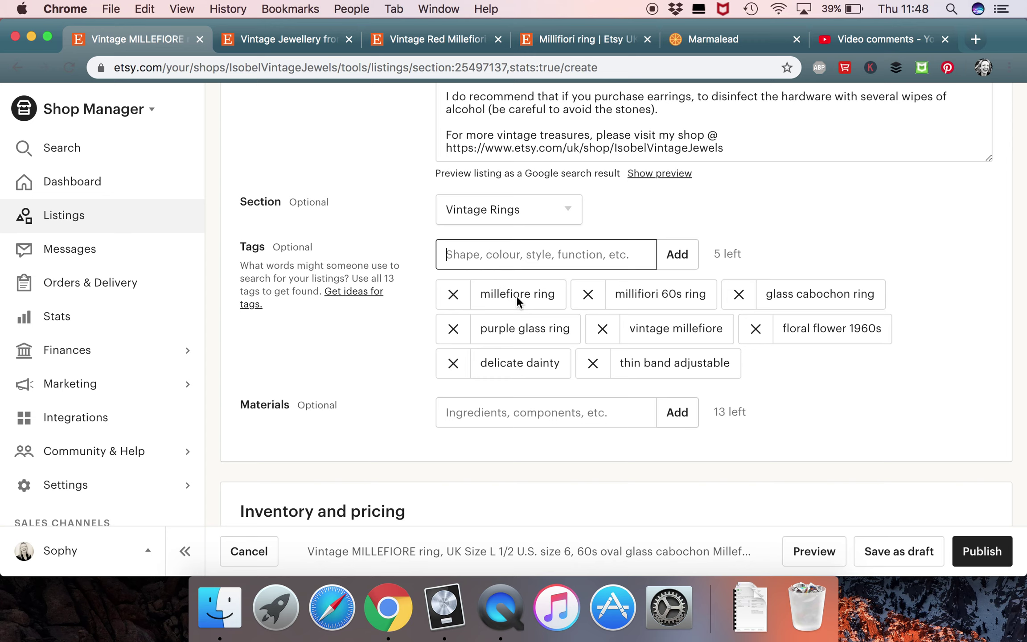
Step: Check the title and listing details for further keywords and add the tag "silver plated ring"
scroll(515, 295, "up", 10)
scroll(516, 297, "up", 20)
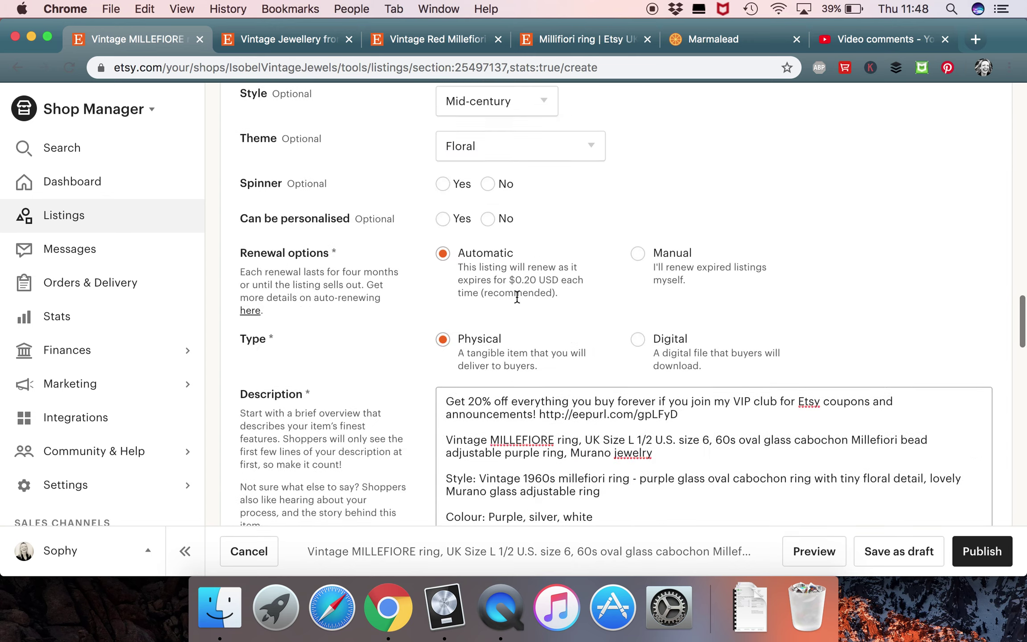
scroll(517, 297, "up", 20)
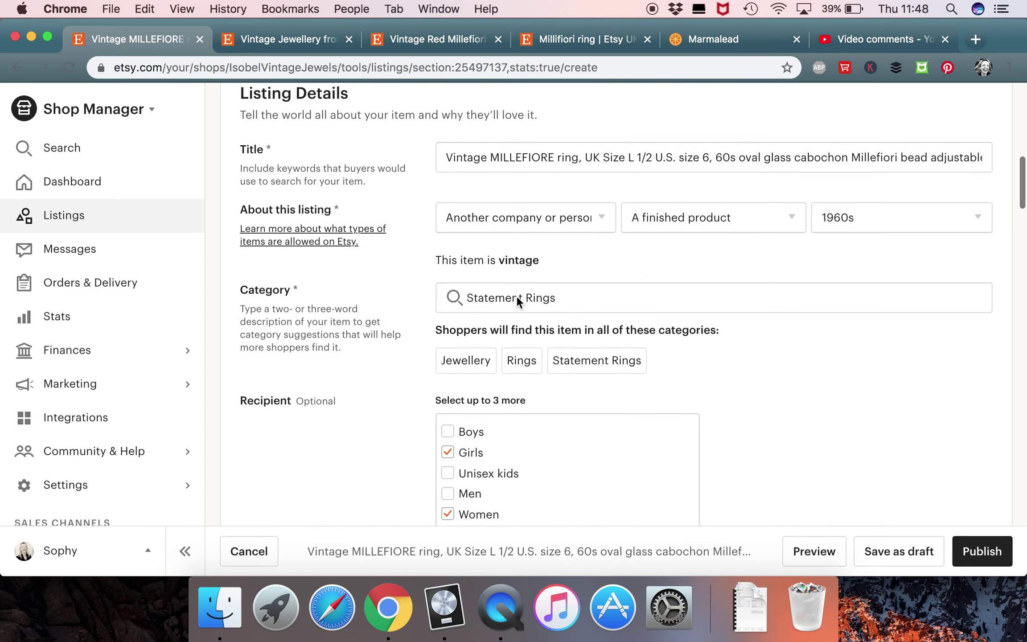
left_click_drag(492, 158, 578, 157)
scroll(580, 159, "down", 10)
scroll(579, 159, "down", 15)
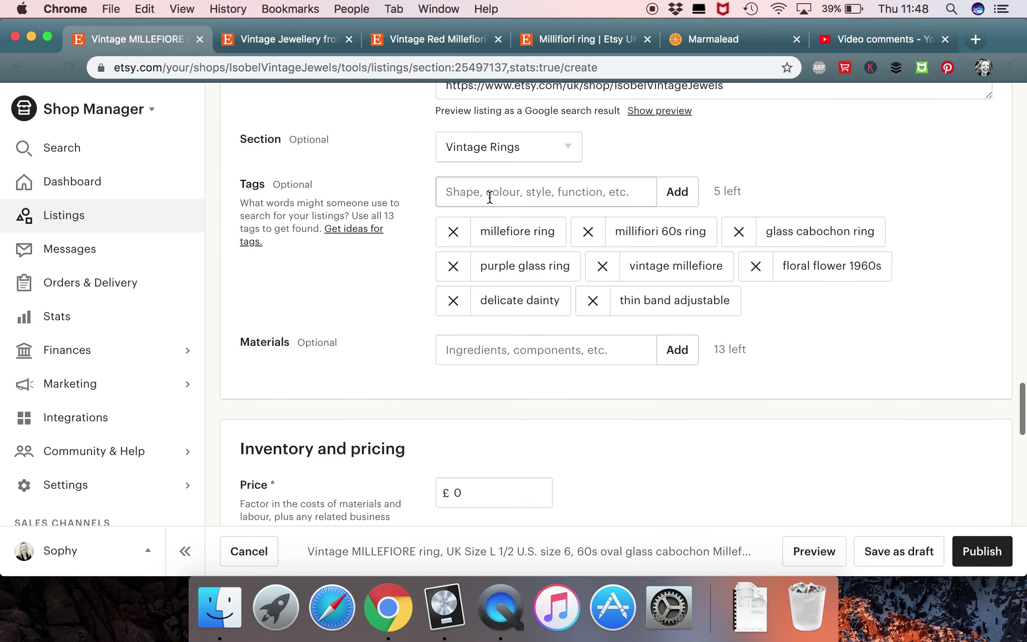
left_click(490, 196)
scroll(489, 197, "up", 1)
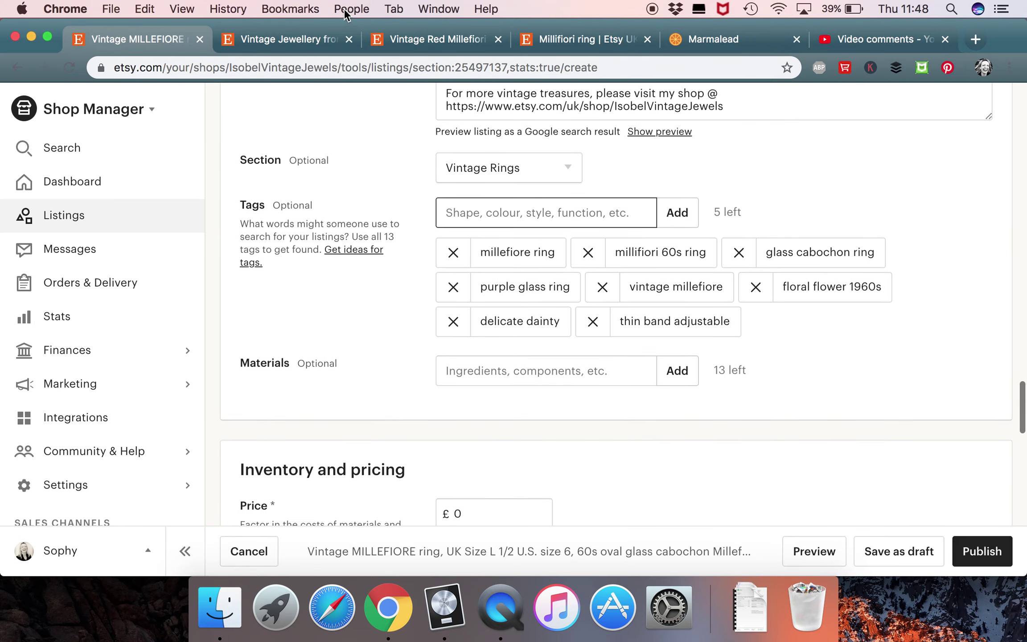
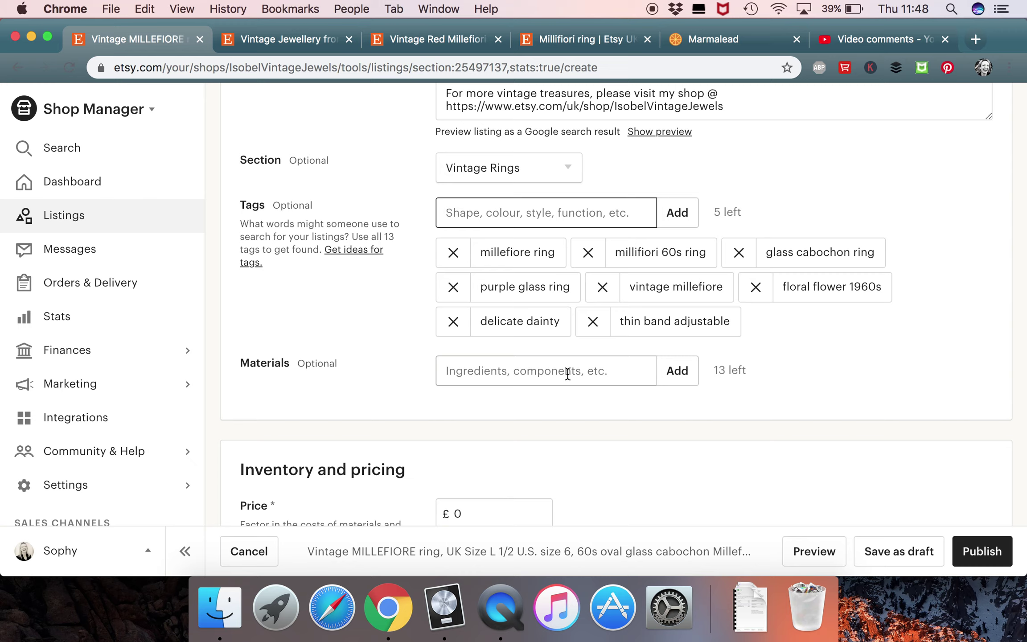
type("silver p")
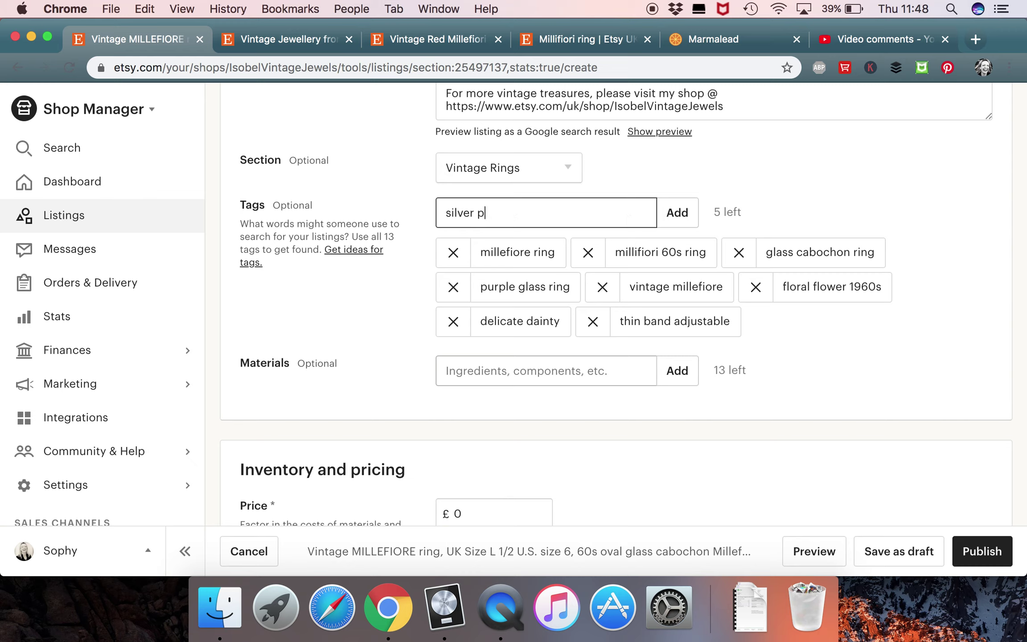
type("lated ring")
key("Return")
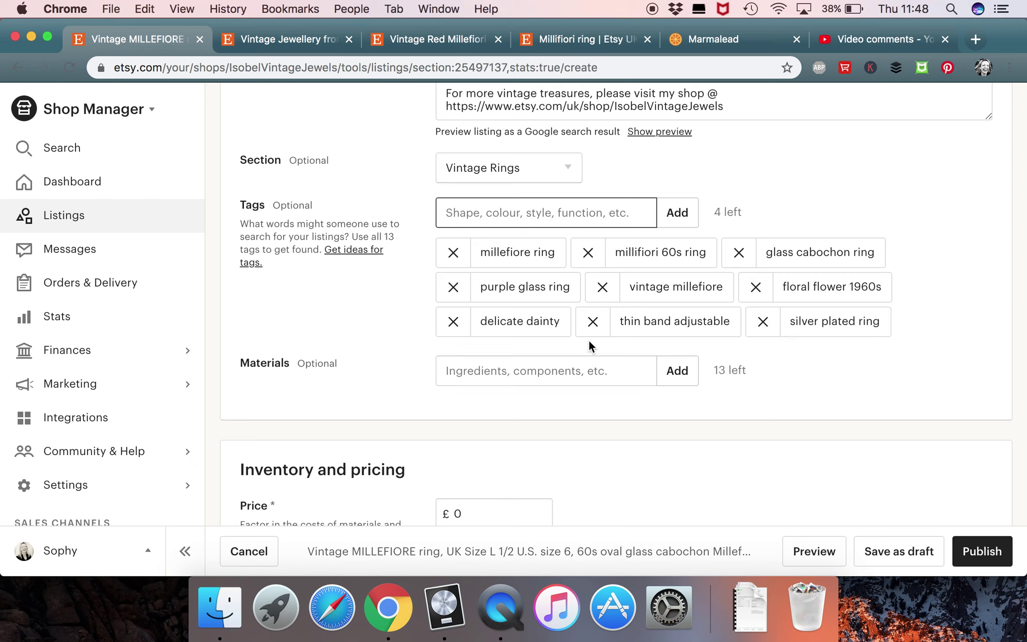
Step: Add the tags "white silver purple" and "gift for daughter" to the listing
type("white ")
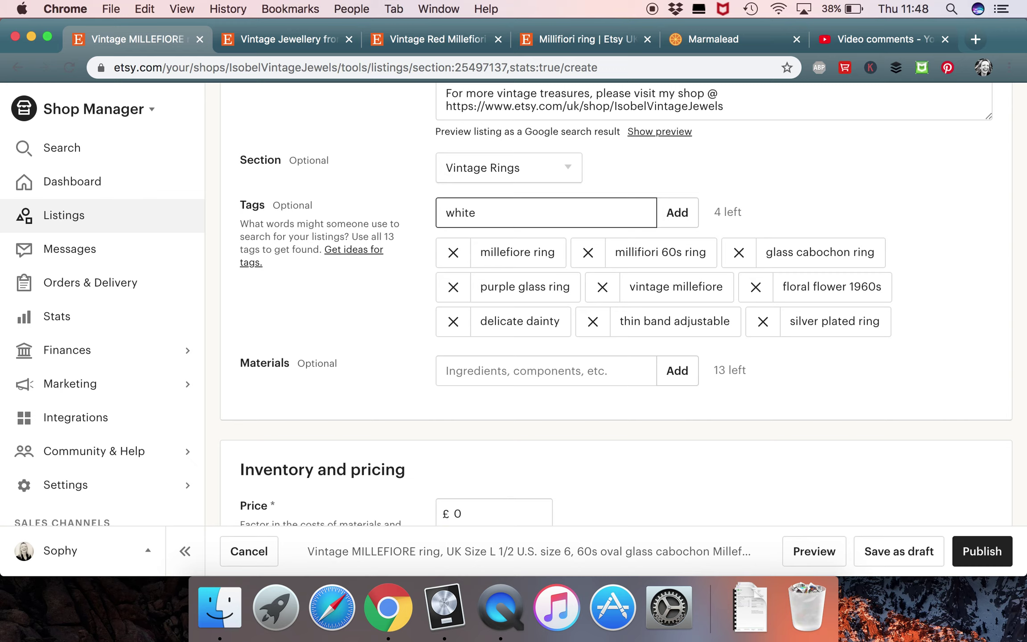
type("silver prupl")
key("BackSpace")
key("BackSpace")
key("BackSpace")
type("urple")
key("Return")
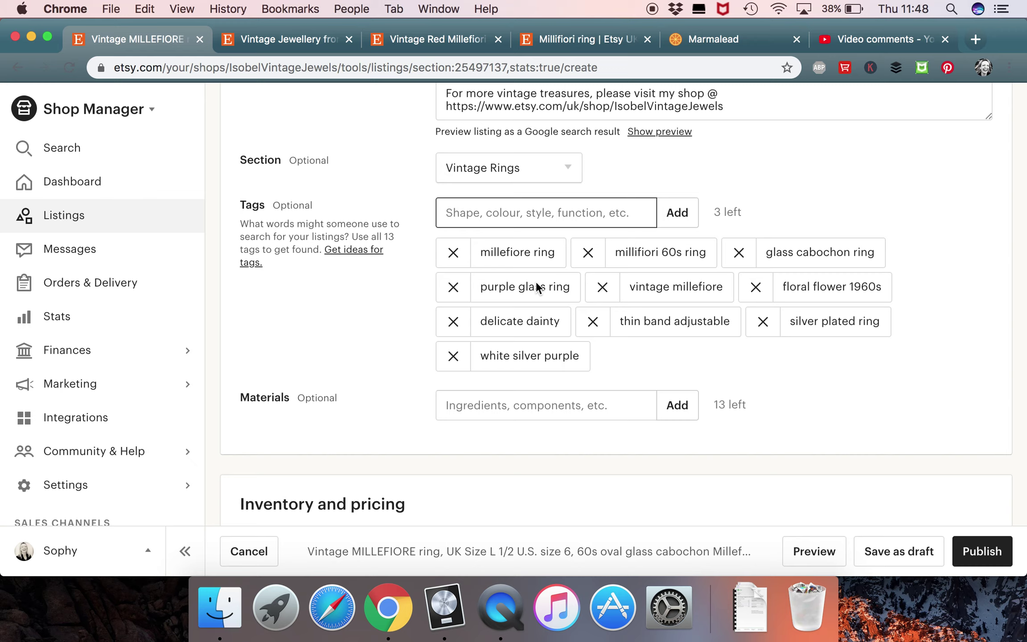
type("gift for daughter")
key("Return")
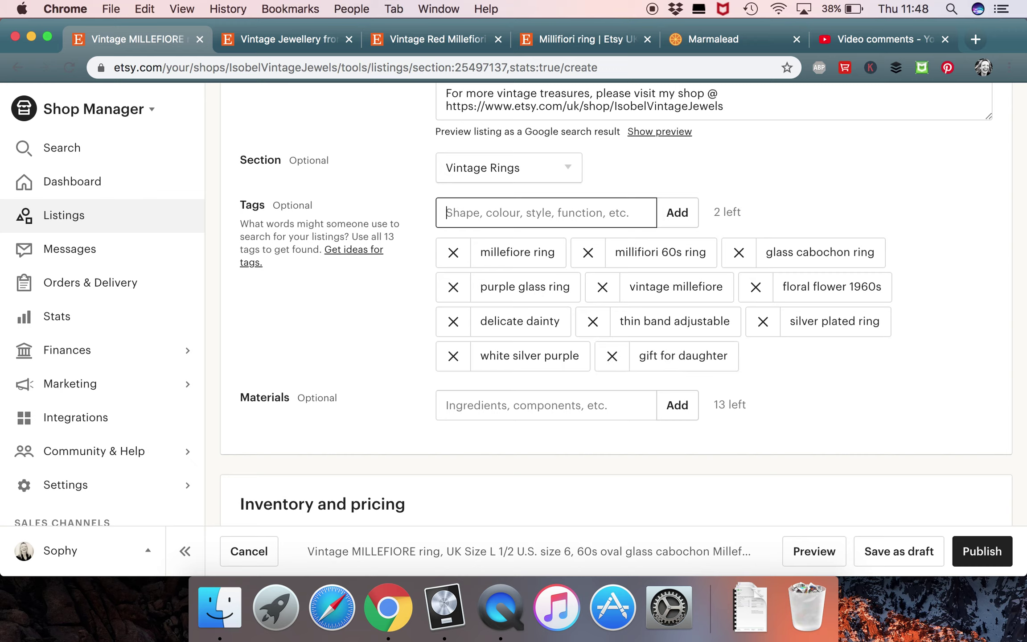
Step: Add the tag "present for mom mum" to the listing
type("gift")
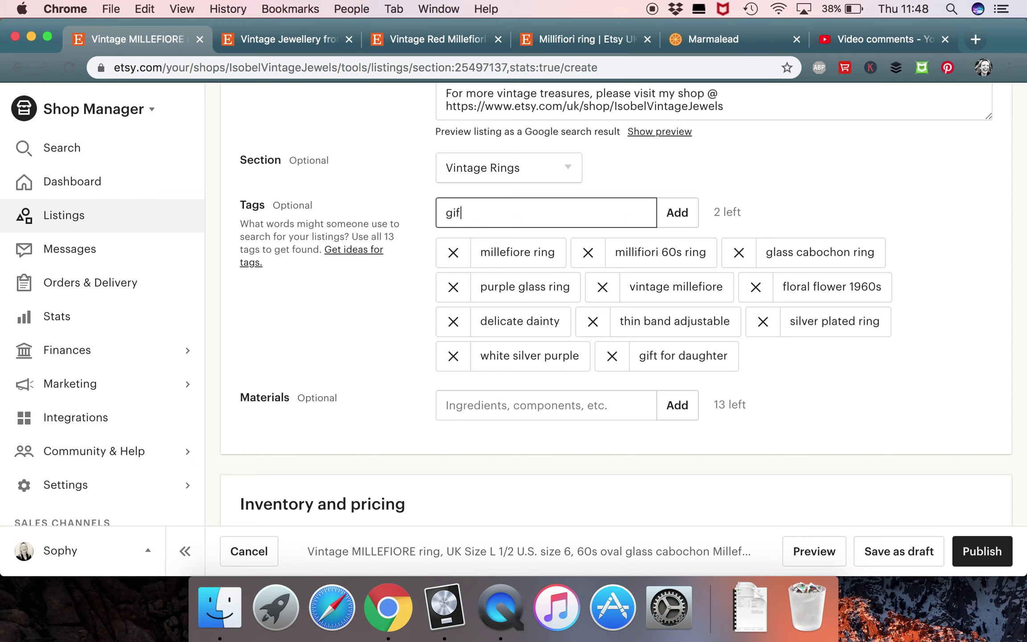
key("BackSpace")
type("prepsent")
key("BackSpace")
key("BackSpace")
key("BackSpace")
key("BackSpace")
key("BackSpace")
type("sent for mom mum")
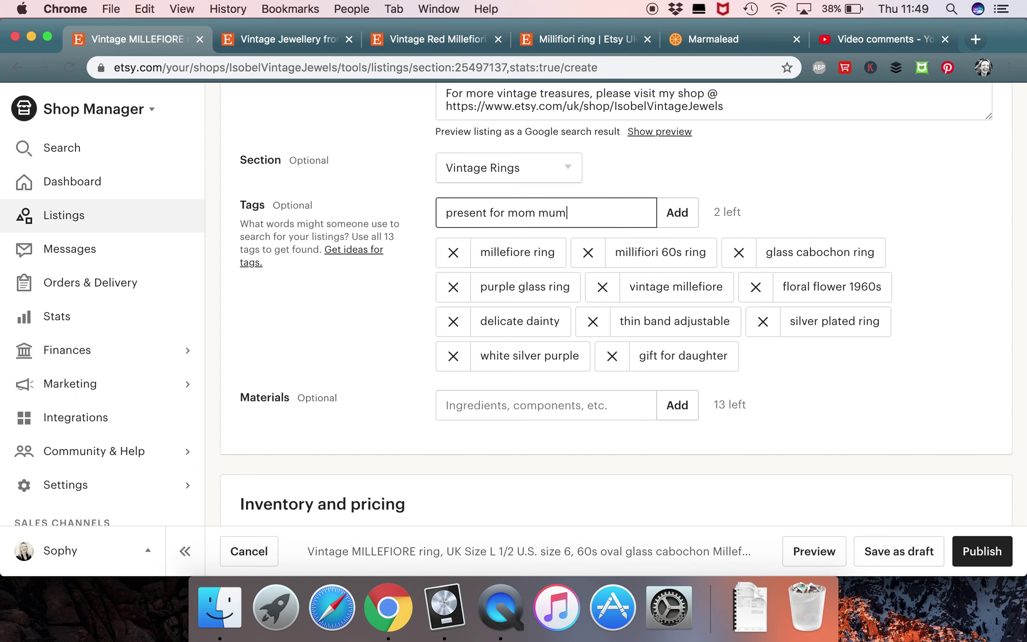
key("Return")
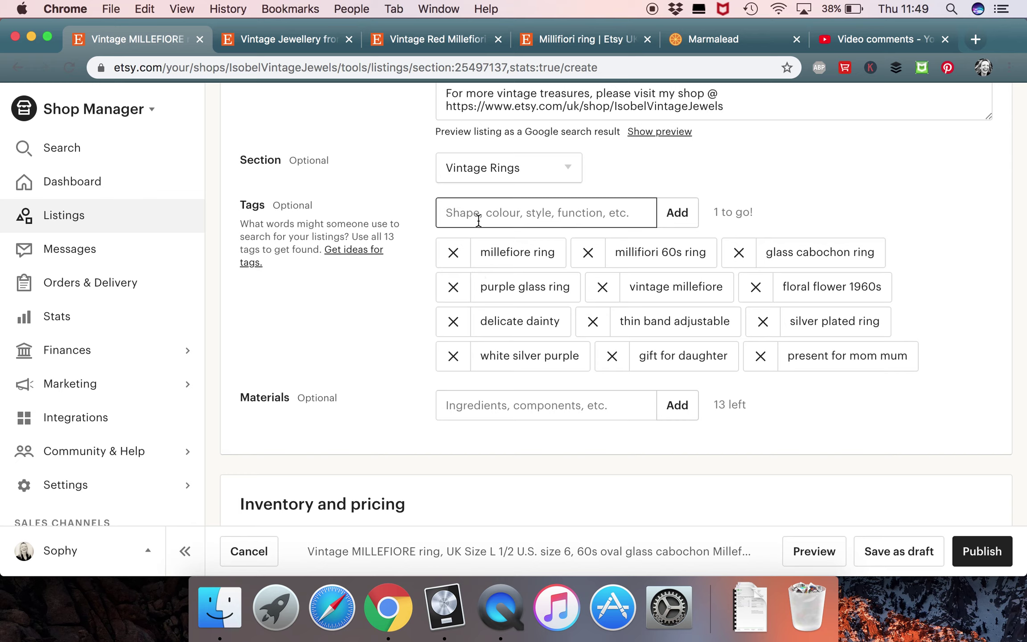
Step: Enter the shop-name phrase "isobel vintage jewel" as the text for the last remaining tag, with spaces between the words
type("isobel v")
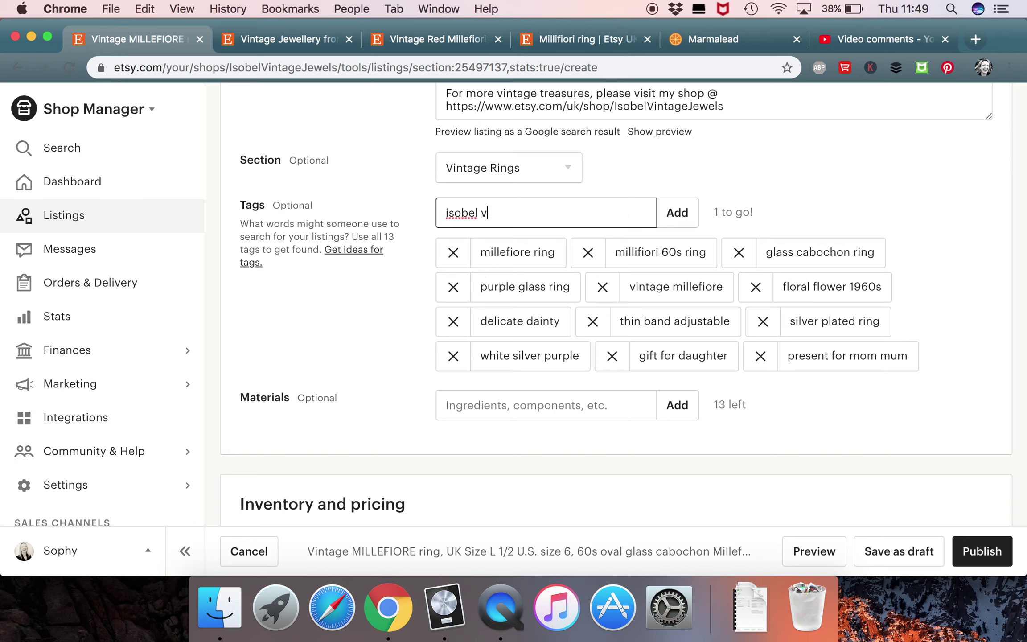
type("intage")
left_click_drag(575, 215, 442, 215)
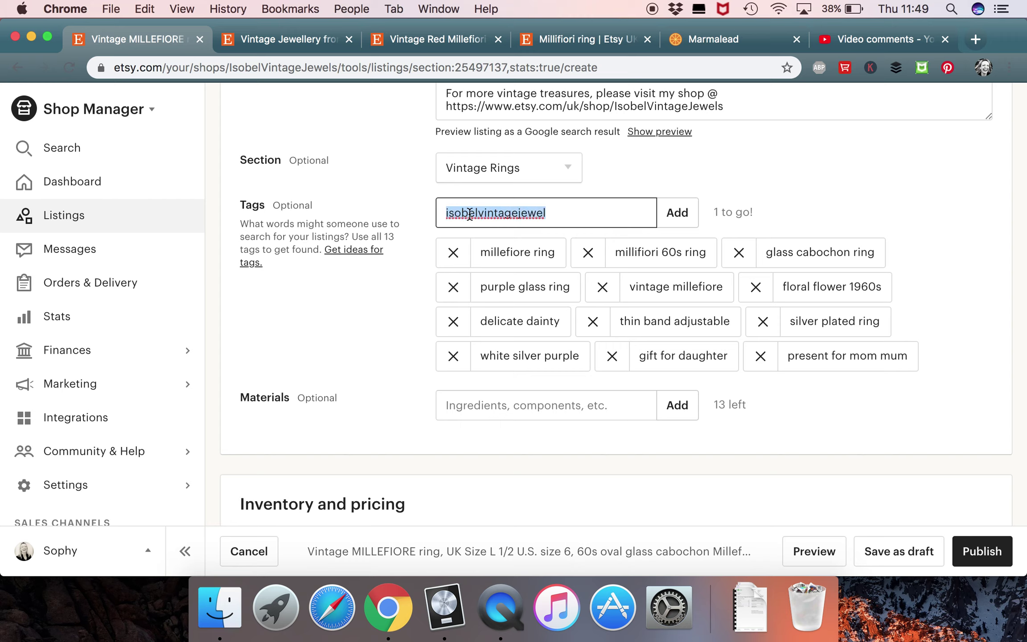
left_click(558, 215)
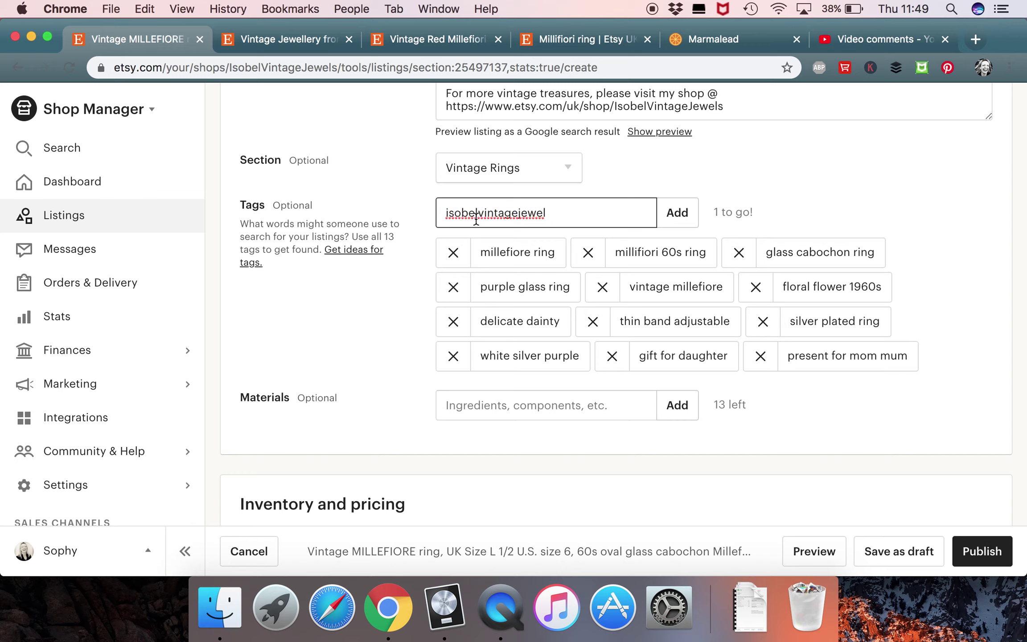
double_click(497, 213)
left_click(568, 211)
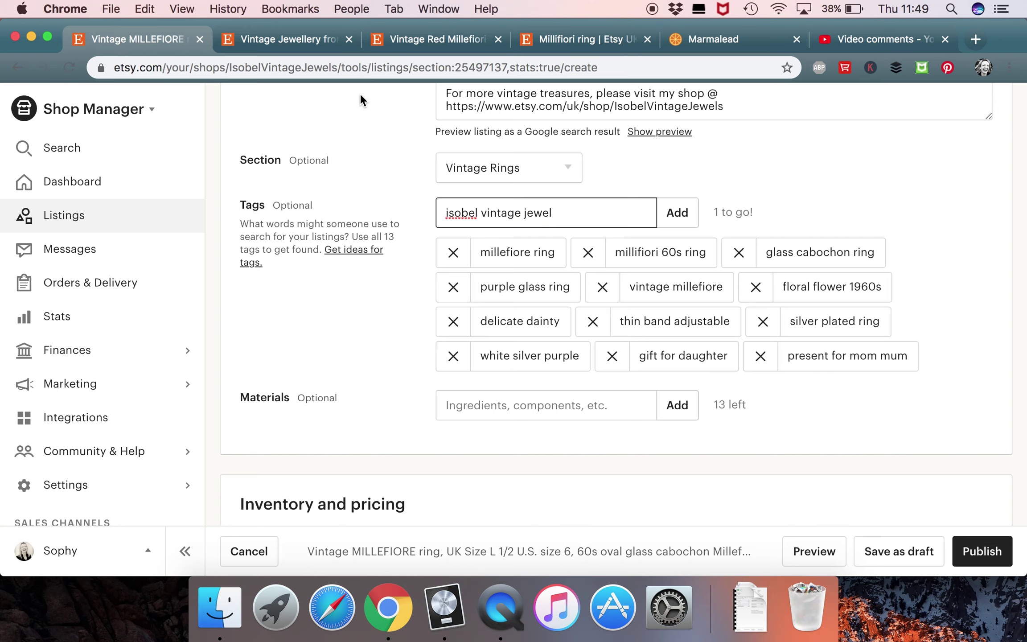
Step: Search Etsy for "isobel vintage jewels" and look through the results to see which shop's items appear
left_click(300, 43)
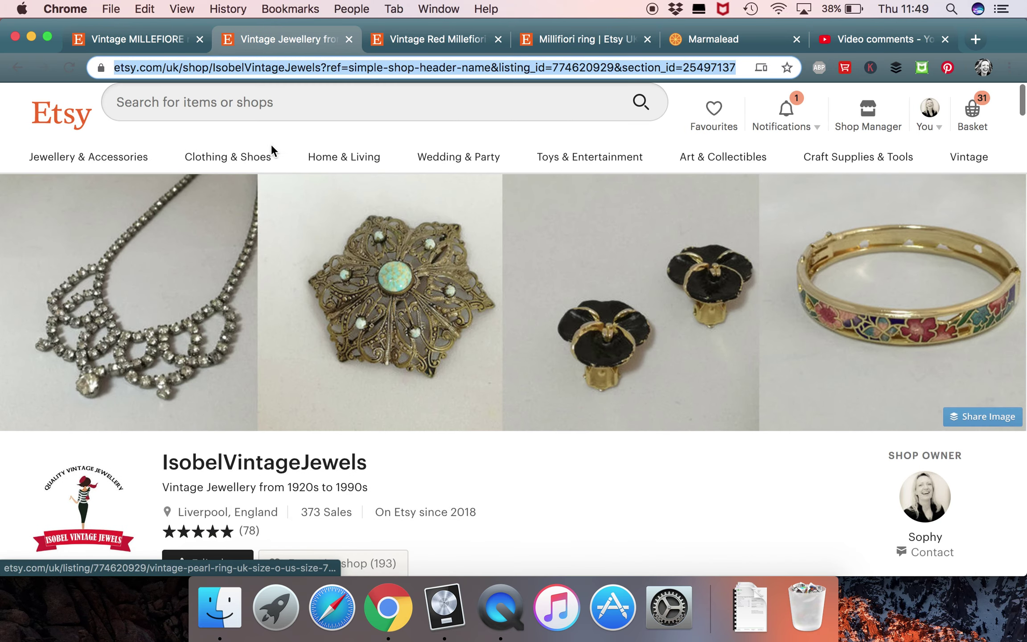
left_click(286, 103)
type("isobel ")
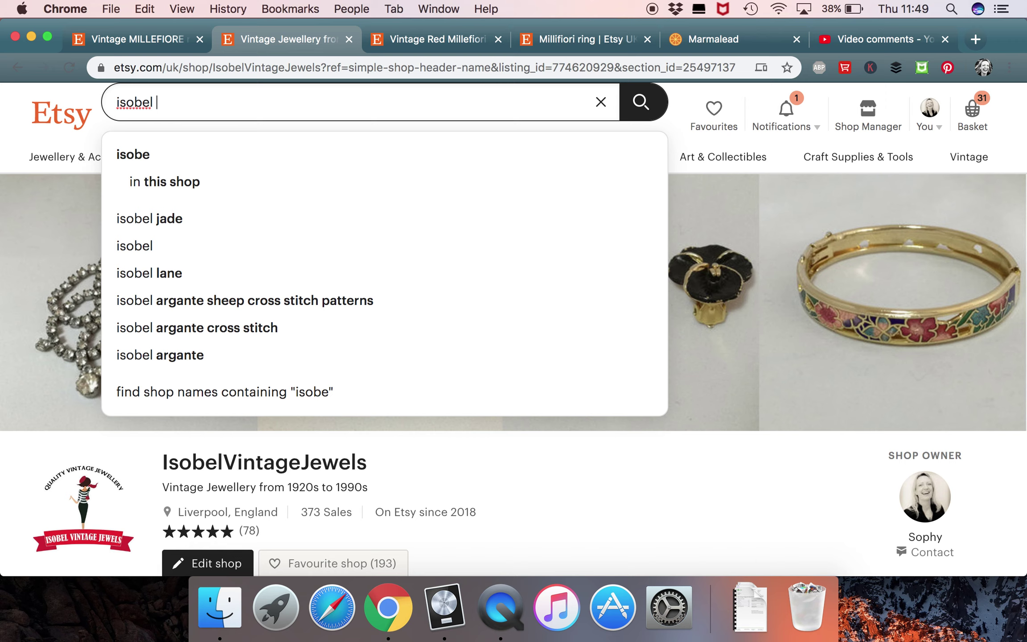
type("vintage jewels")
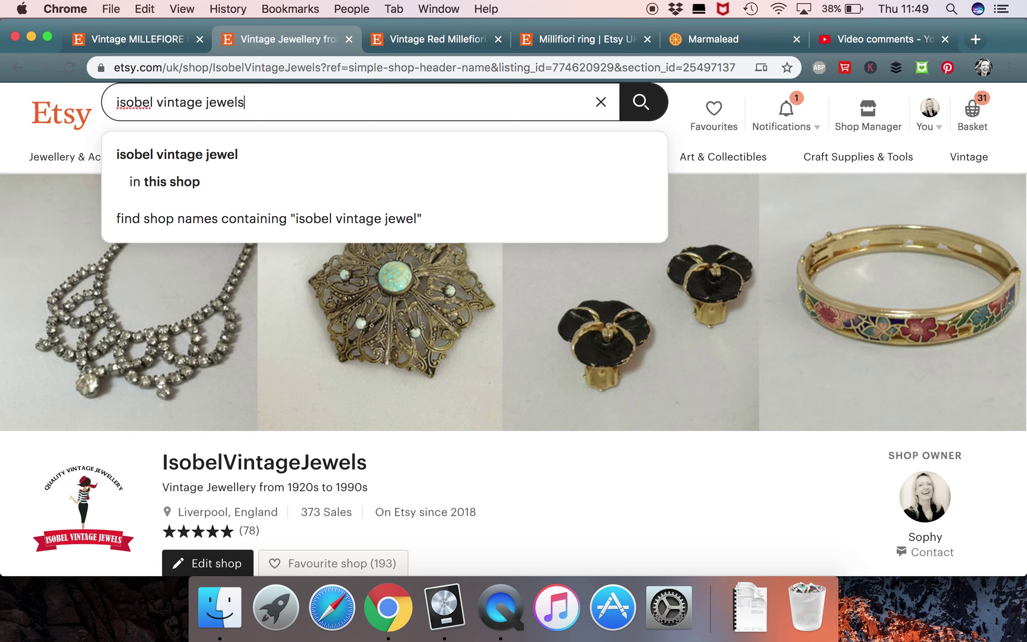
key("Return")
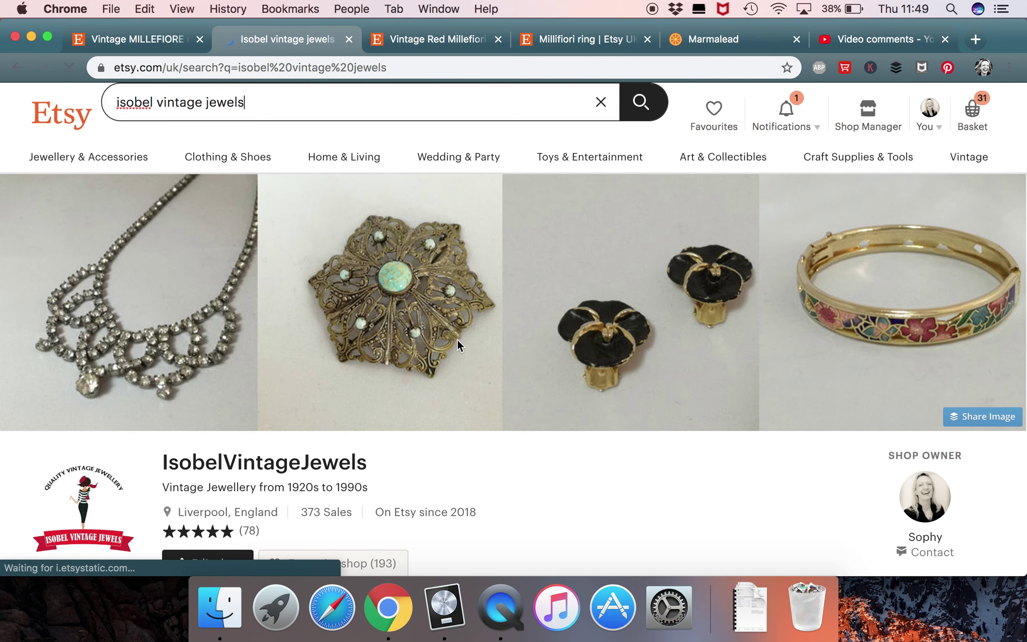
scroll(459, 347, "down", 2)
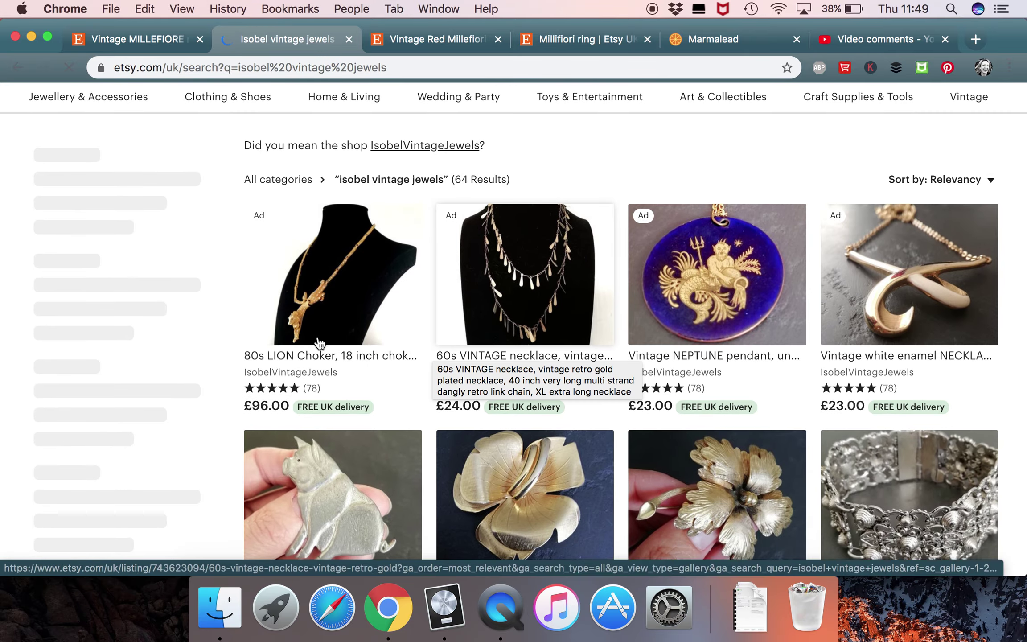
scroll(517, 387, "down", 5)
scroll(521, 392, "down", 20)
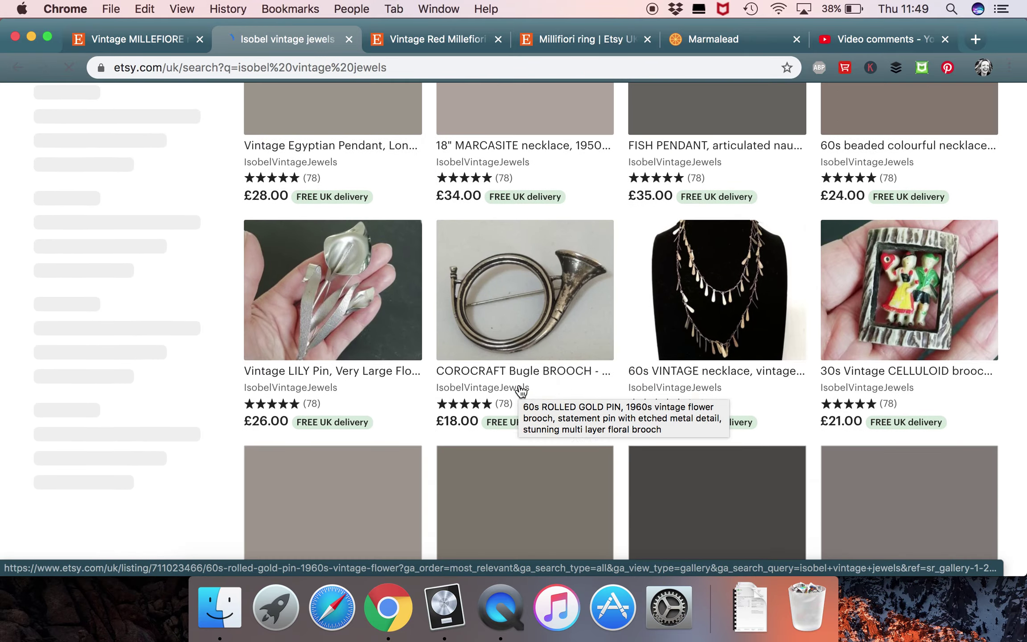
scroll(520, 386, "down", 20)
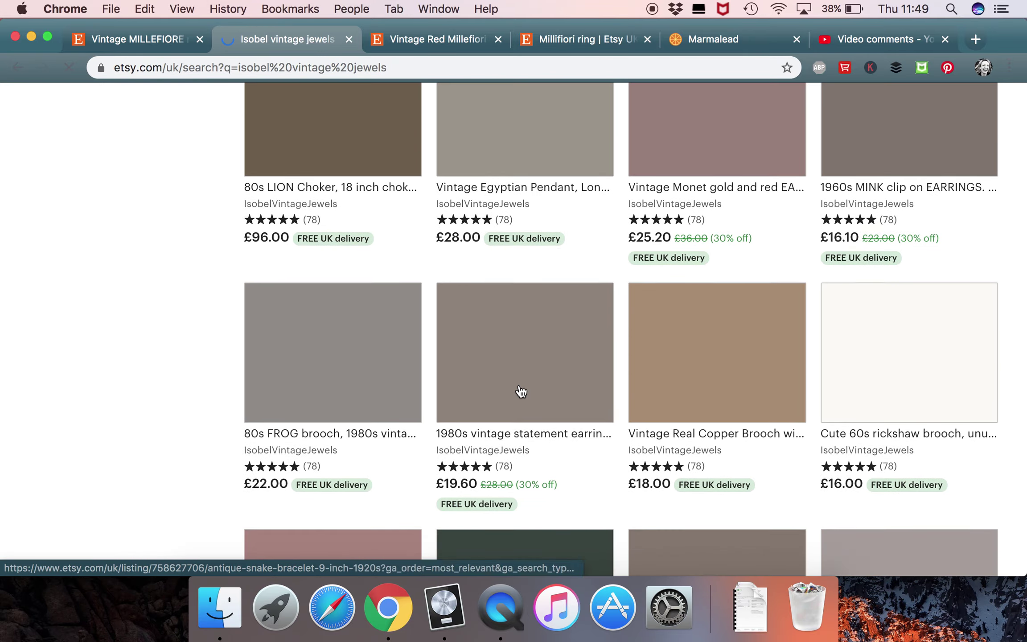
scroll(520, 388, "up", 15)
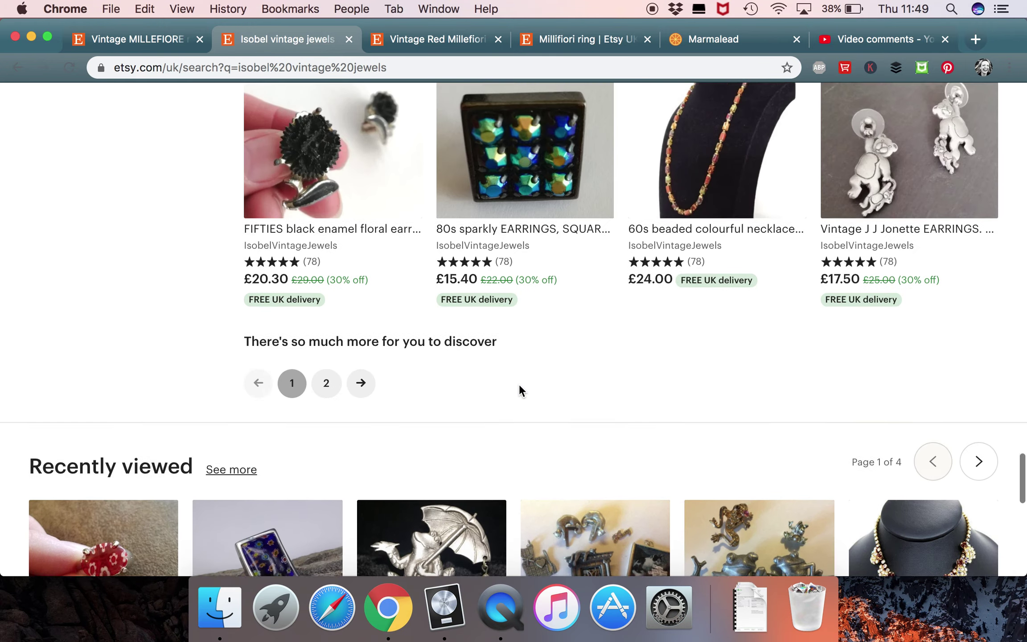
scroll(520, 388, "up", 20)
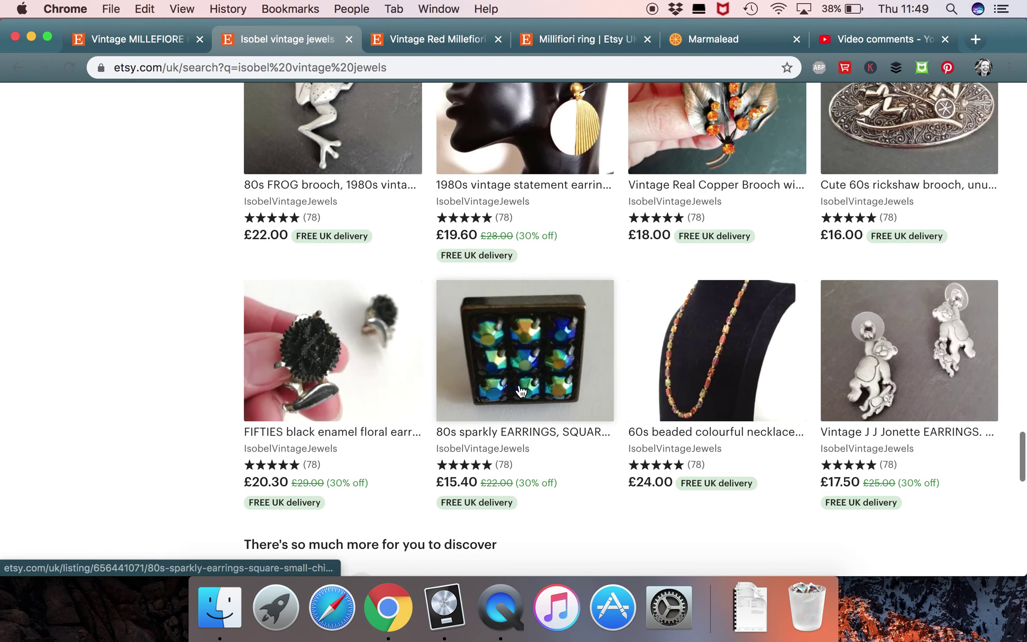
scroll(521, 391, "up", 5)
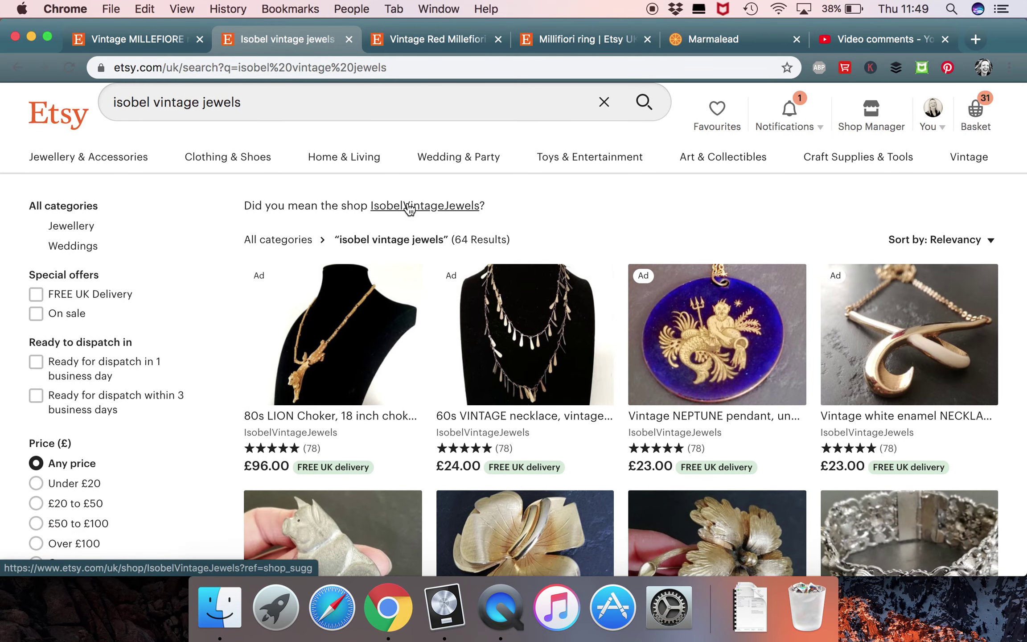
Step: Search Etsy for the shop name as one word, "isobelvintagejewels", and view the page it opens
left_click(154, 102)
key("BackSpace")
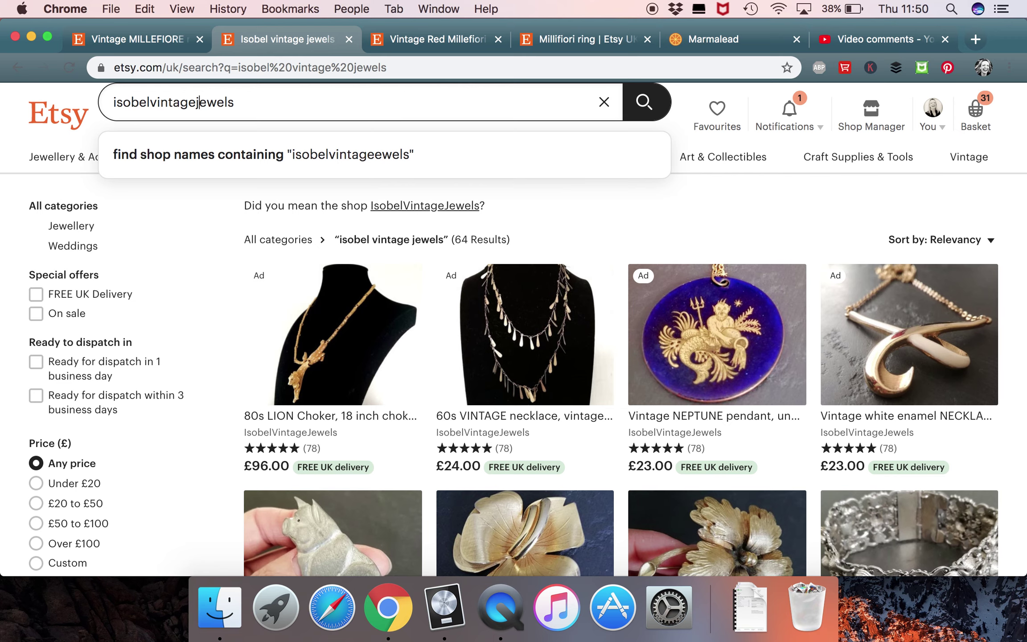
left_click(658, 114)
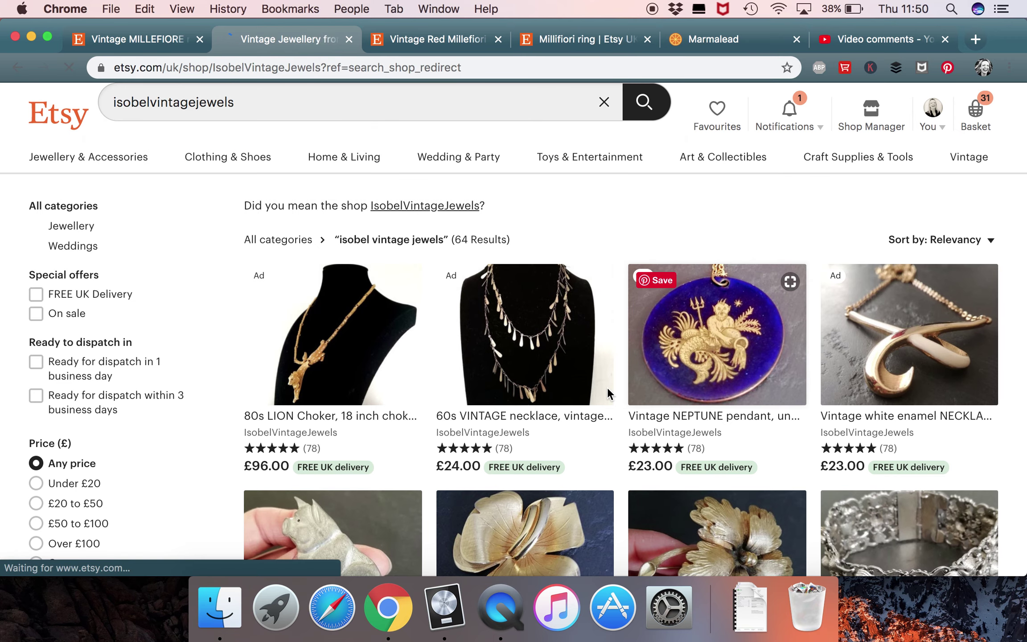
scroll(607, 390, "down", 10)
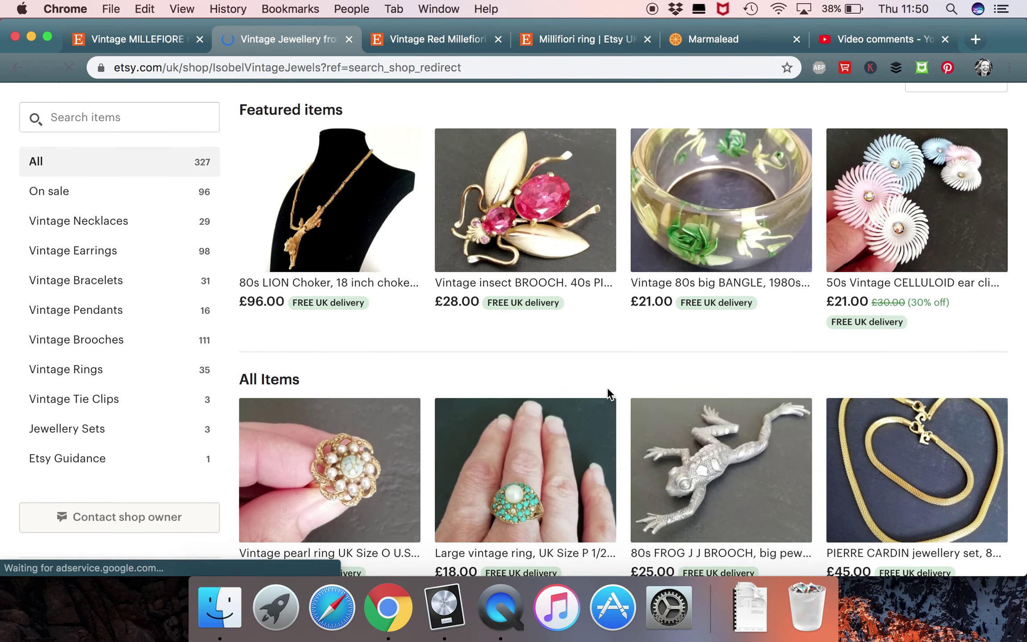
Step: Search Etsy for the singular phrase "isobel vintage jewel" and check the result count and the items listed
left_click(173, 94)
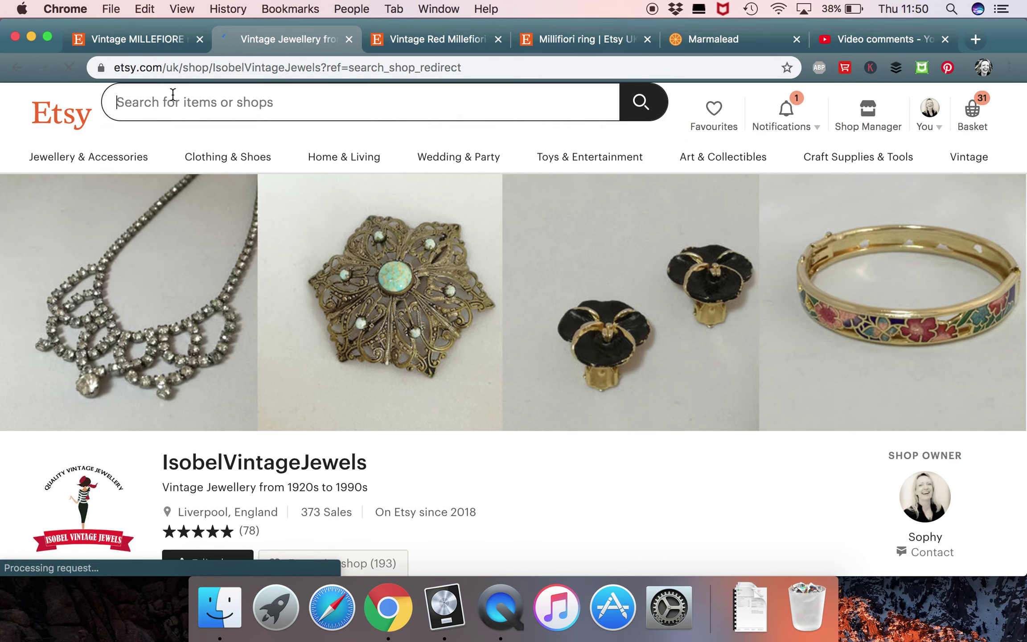
type("isobel vintag")
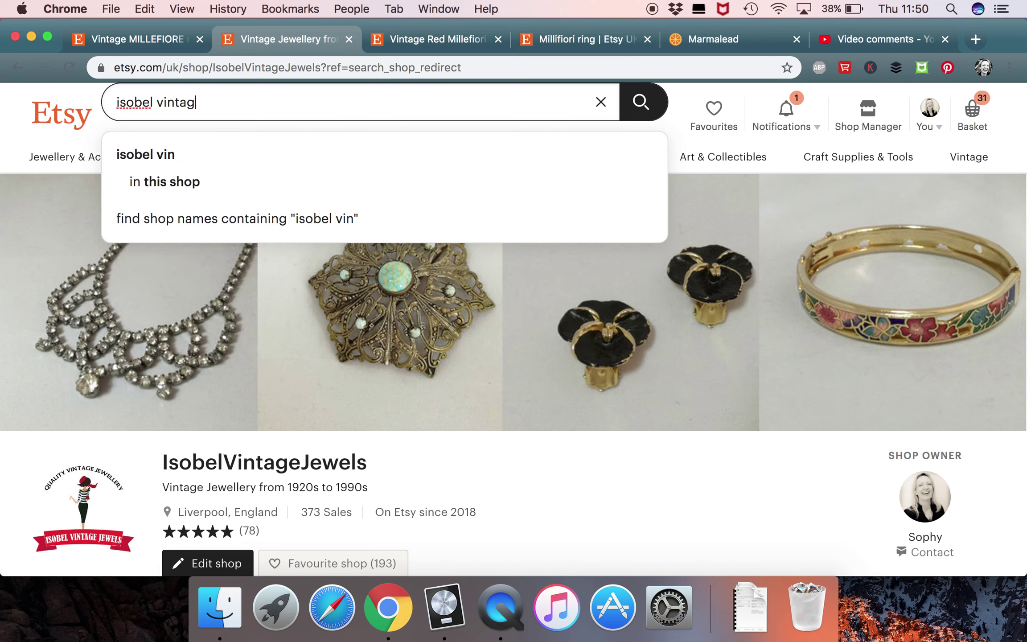
type("e jewel")
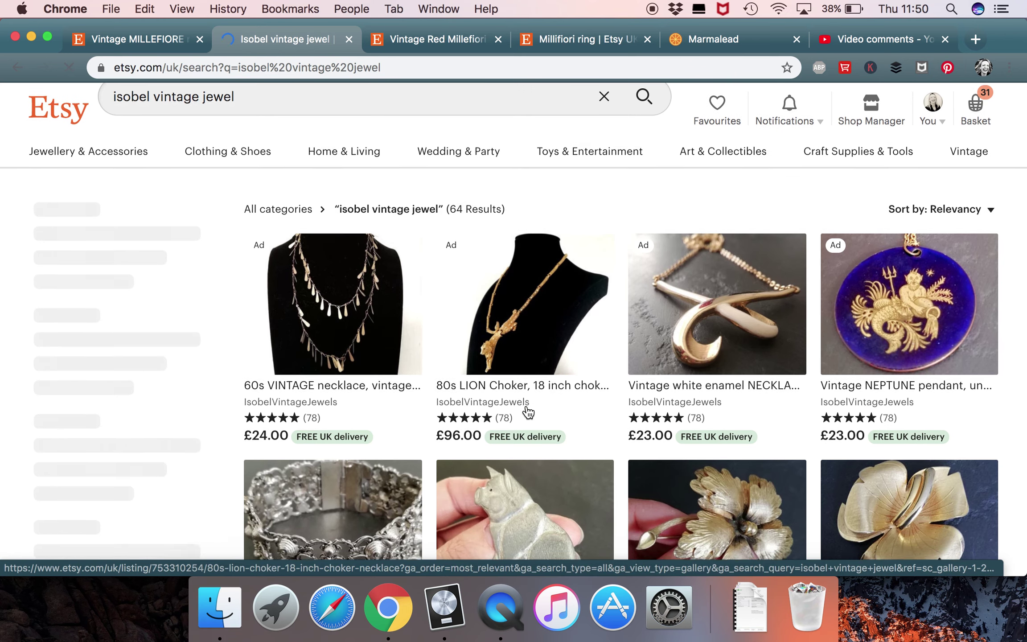
scroll(527, 408, "down", 3)
scroll(528, 412, "up", 3)
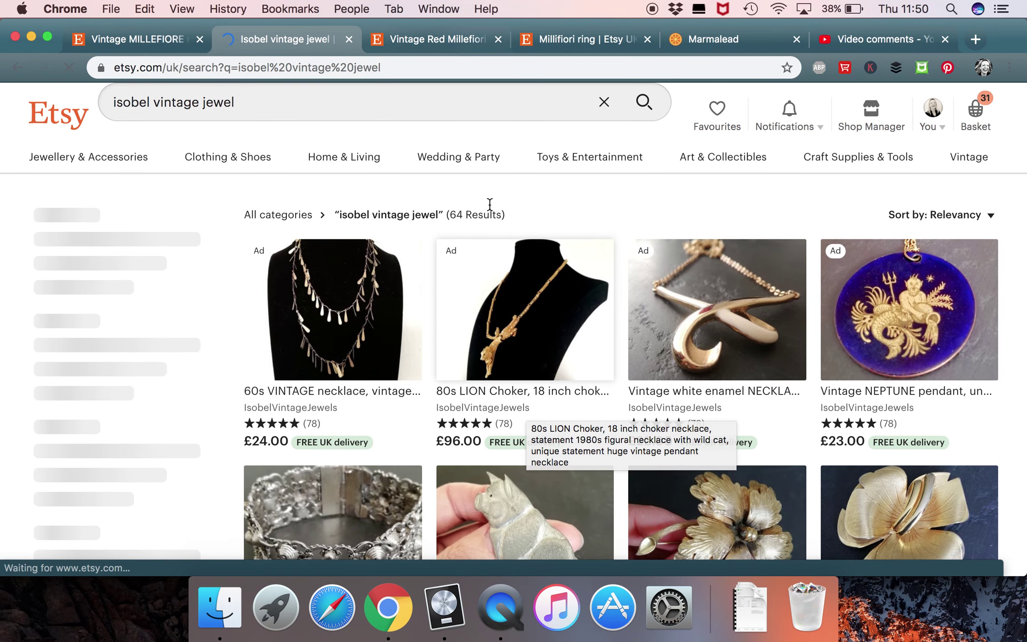
left_click(468, 217)
double_click(469, 217)
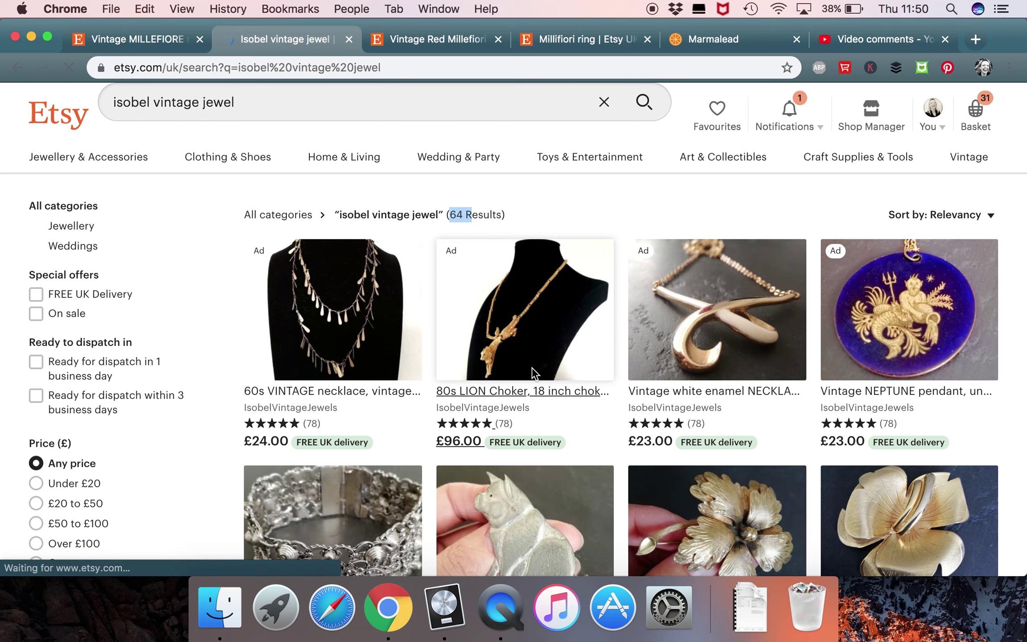
scroll(448, 449, "down", 5)
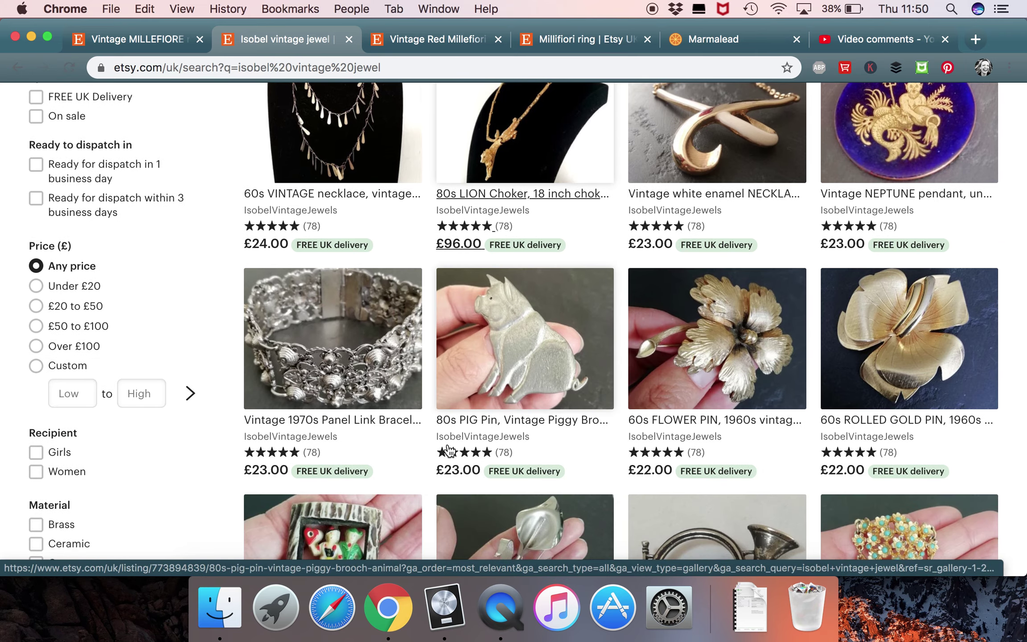
scroll(448, 450, "up", 7)
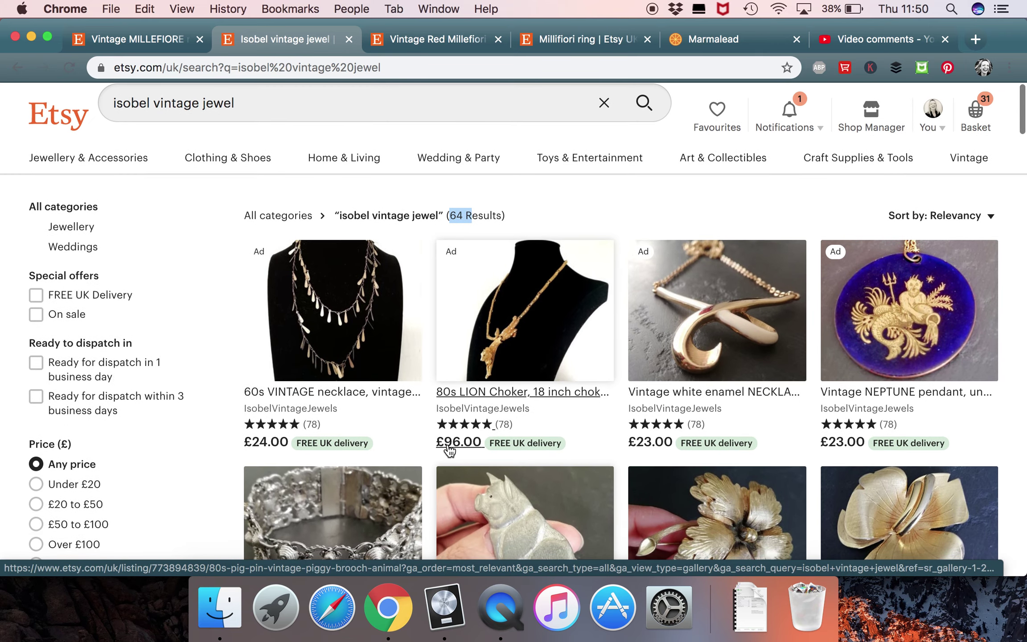
left_click(552, 215)
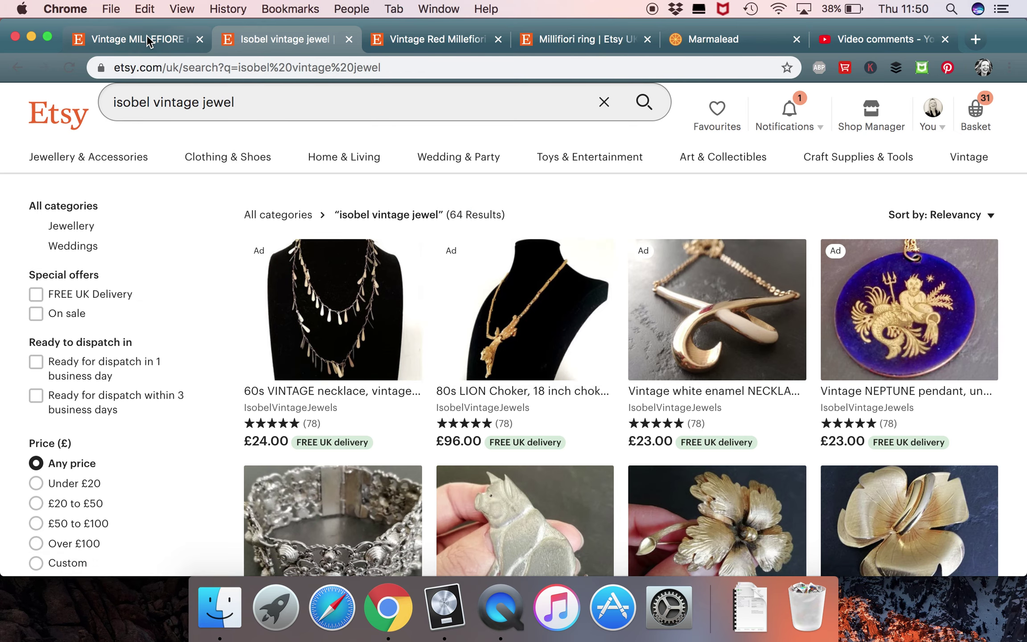
Step: Return to the ring listing, add the prepared tag "isobel vintage jewel", and add the materials "glass stone" and "silverplated"
left_click(162, 31)
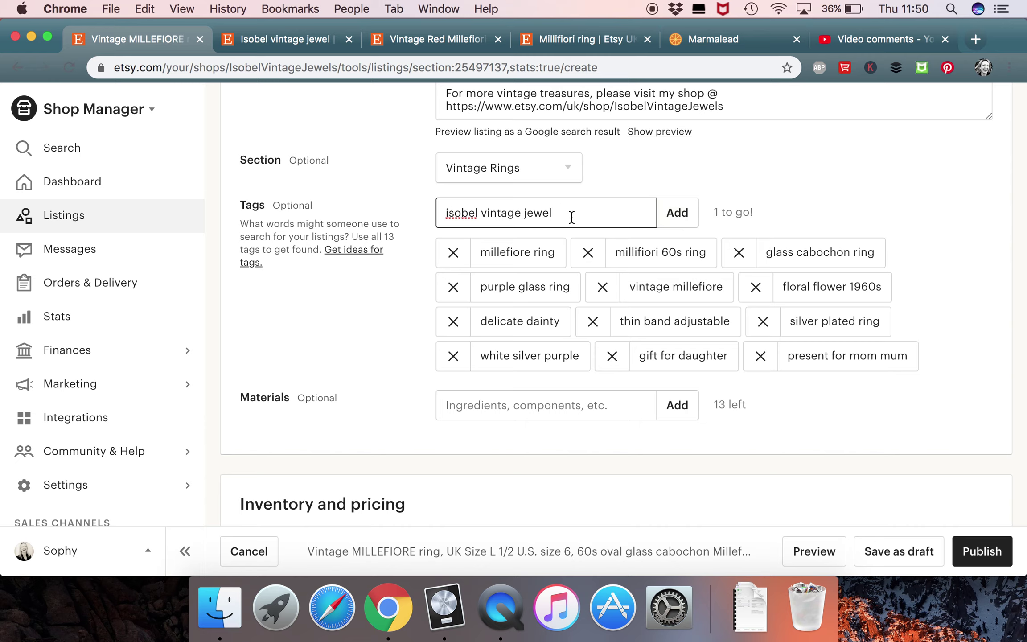
left_click(678, 213)
left_click(462, 441)
type("glass")
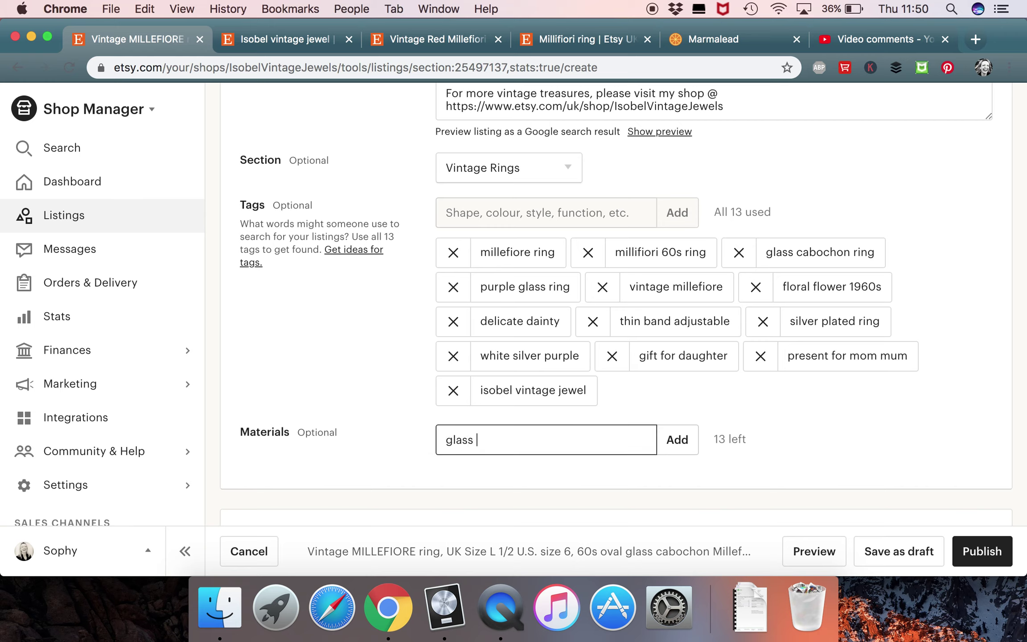
type(" stone")
key("Return")
type("si")
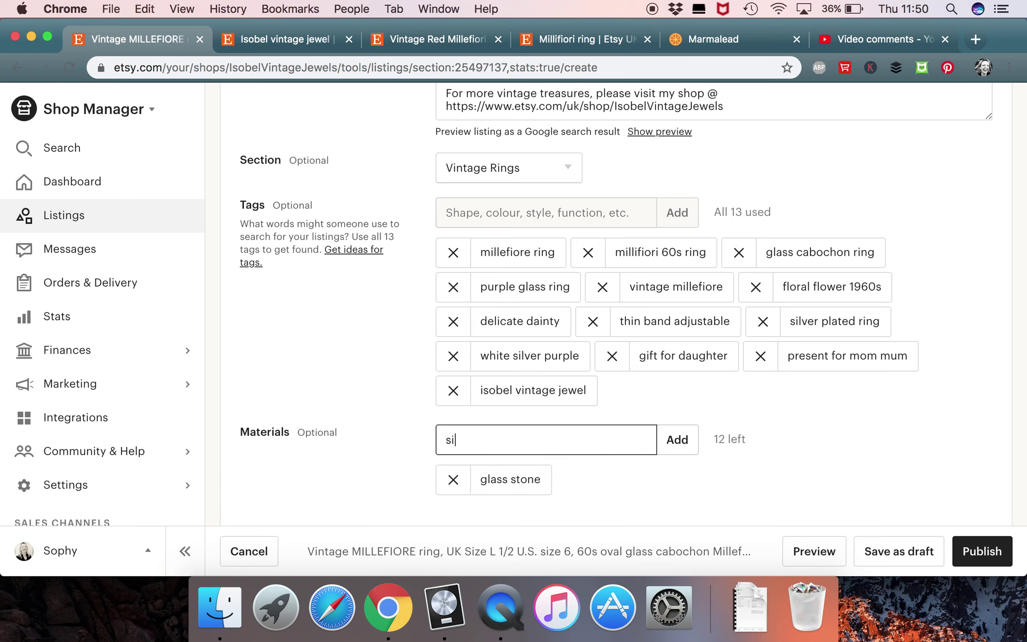
type("lverplated")
key("Return")
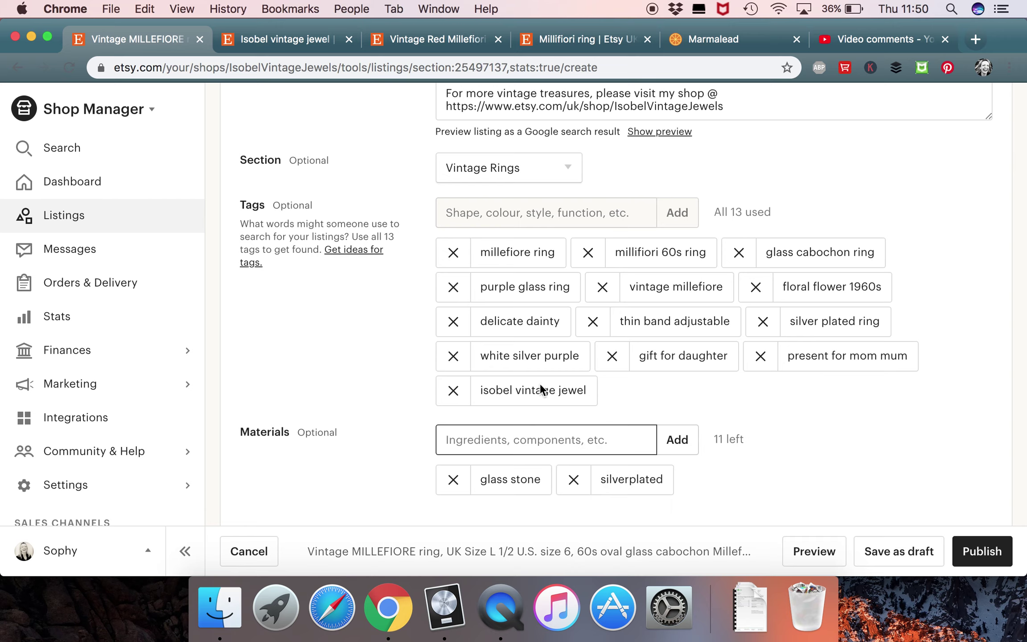
Step: Review the ring listing's photos, title, attributes, description, tags and materials, and open the price for editing
scroll(529, 356, "up", 20)
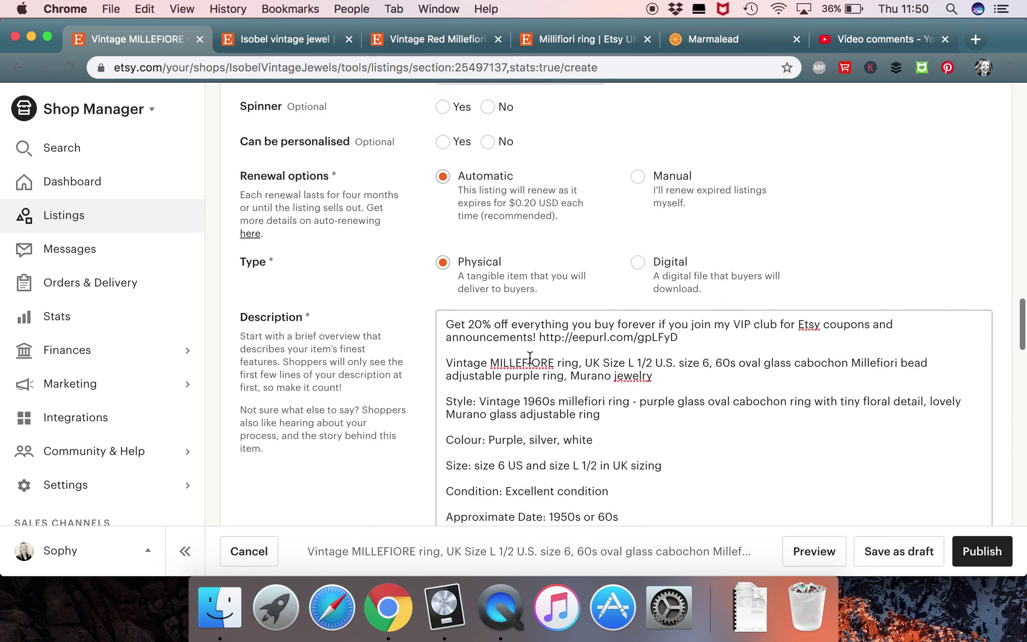
scroll(529, 358, "up", 20)
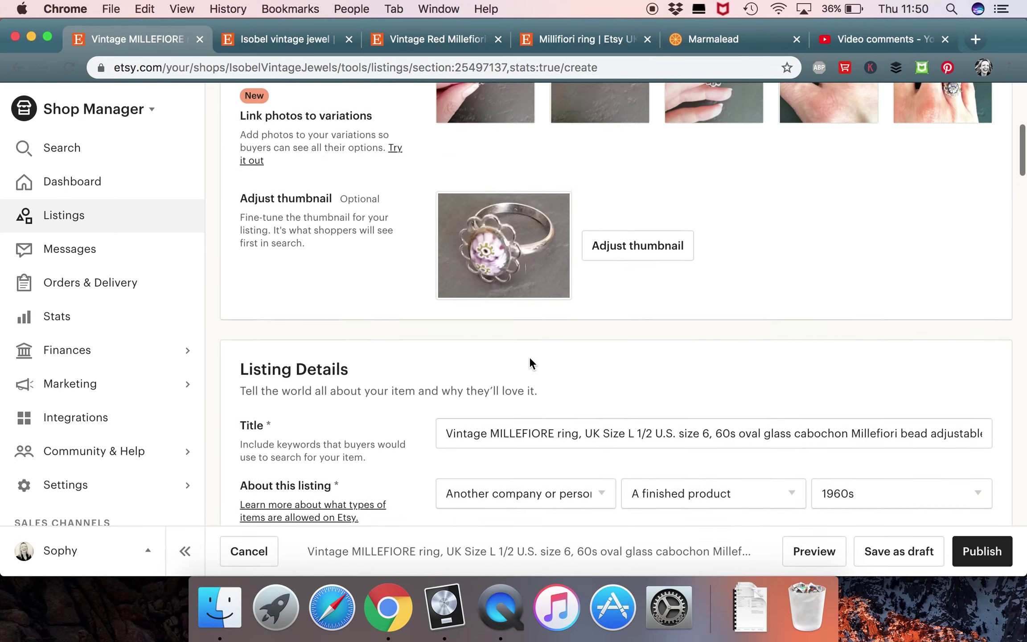
scroll(528, 356, "down", 12)
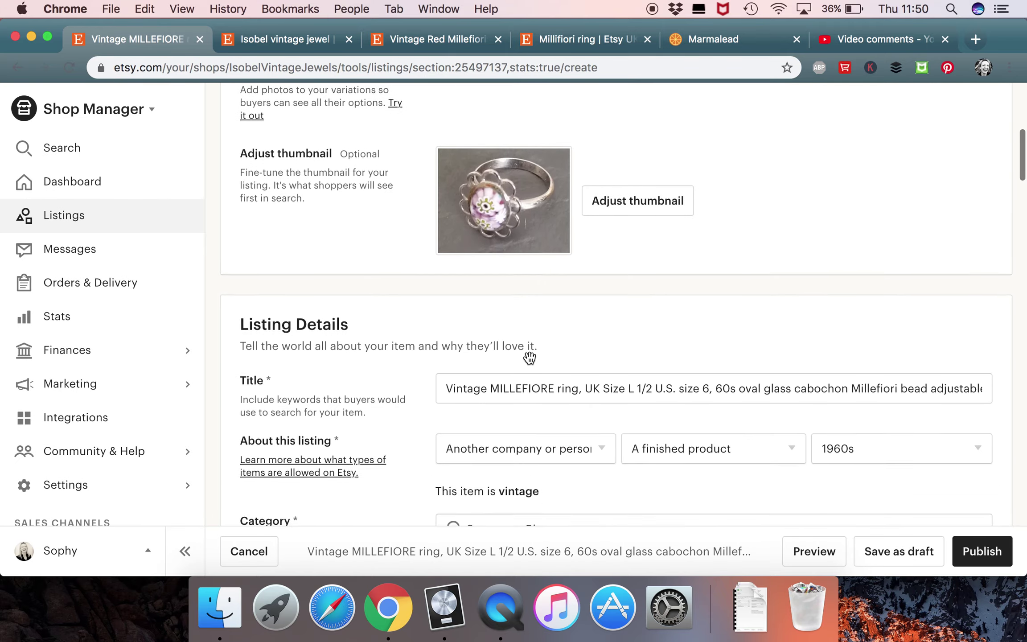
scroll(529, 356, "down", 20)
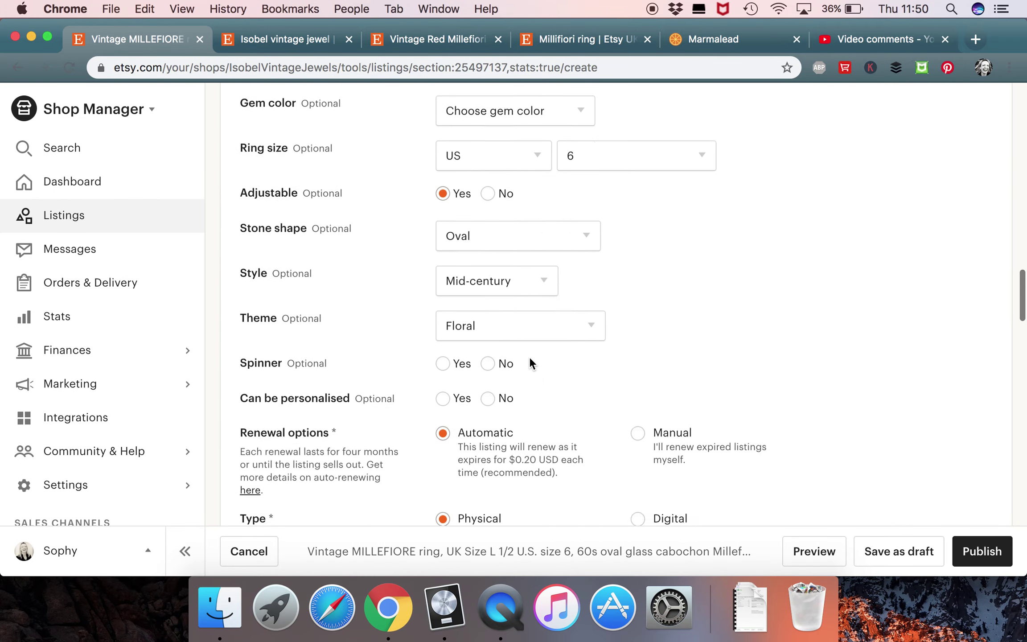
scroll(529, 359, "down", 15)
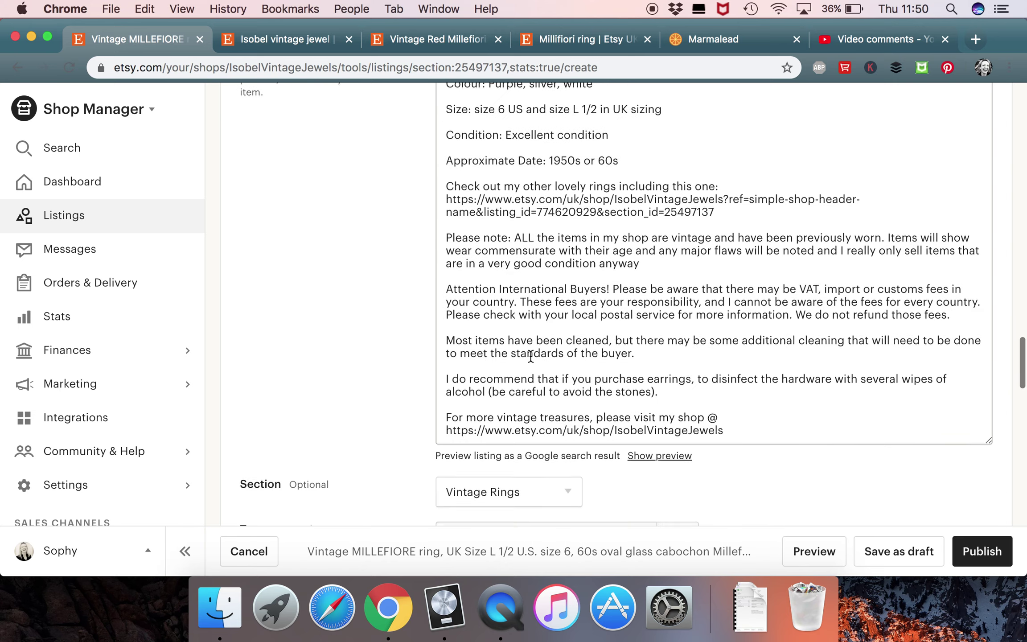
scroll(530, 355, "down", 10)
scroll(531, 354, "up", 4)
scroll(531, 354, "down", 2)
scroll(530, 355, "down", 5)
double_click(463, 305)
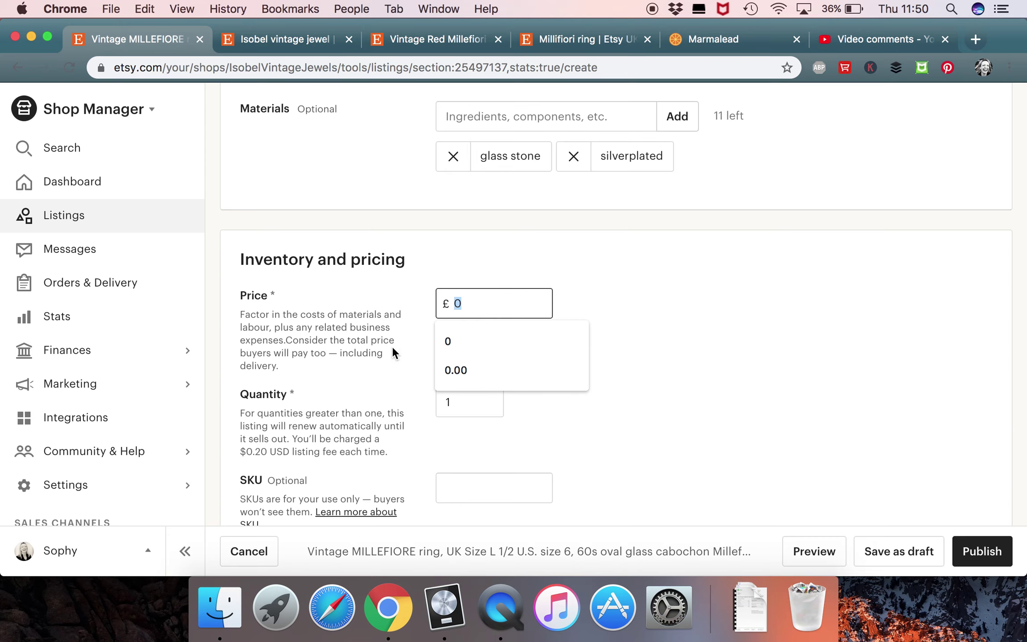
Step: Search Etsy for "millefiori ring" in the open search results page and sort the results by highest price
left_click(428, 39)
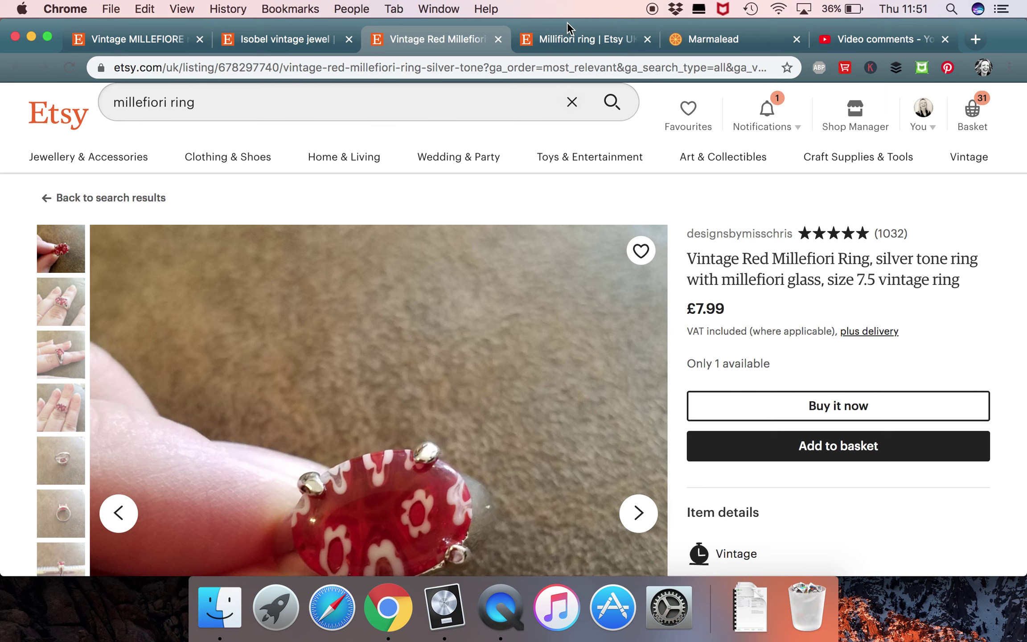
left_click(564, 36)
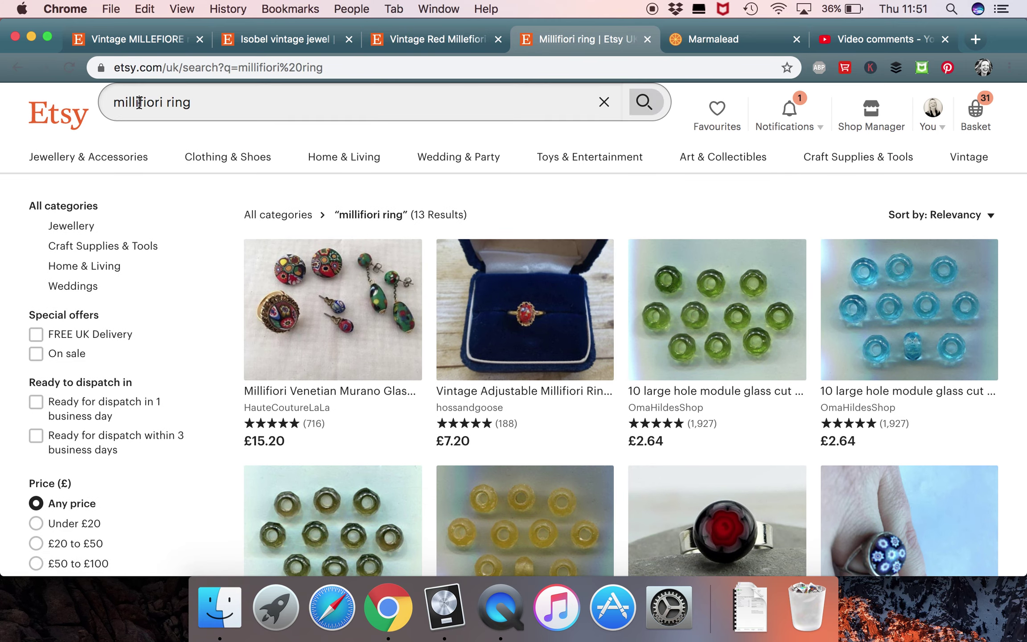
left_click(139, 102)
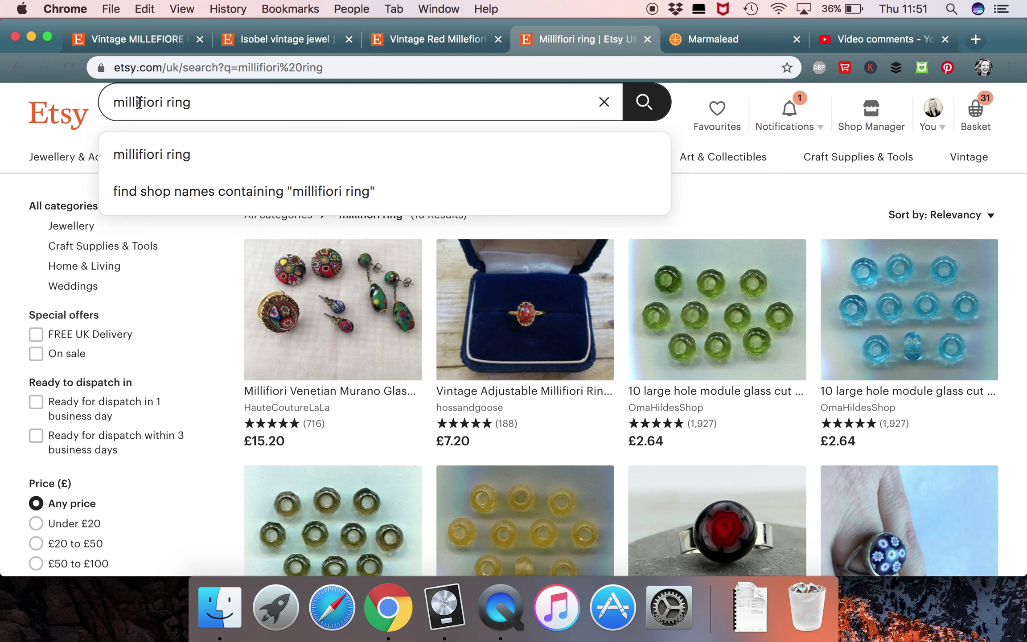
key("BackSpace")
type("e")
key("Return")
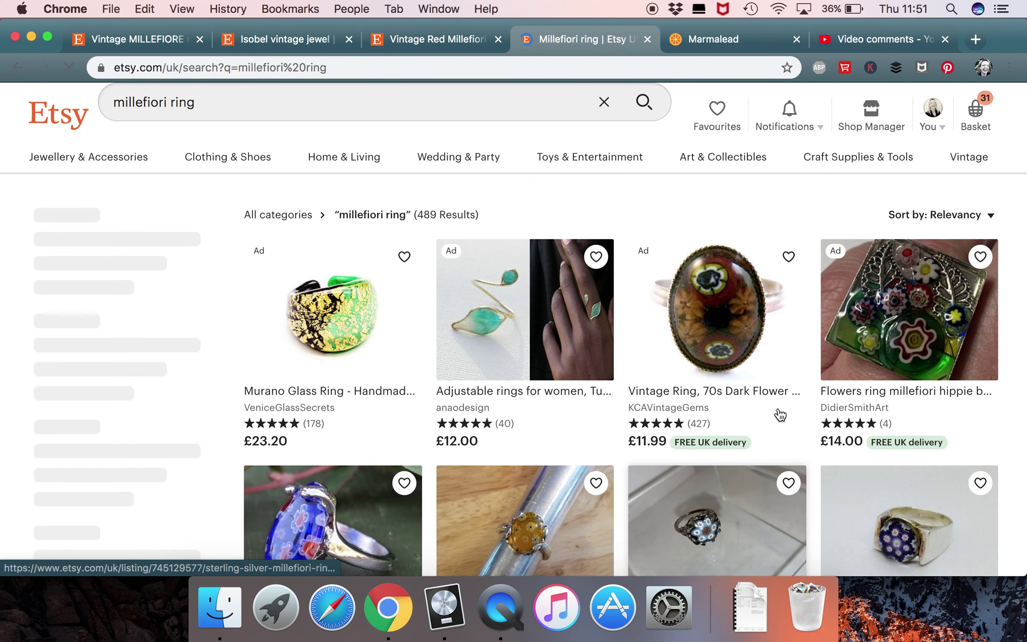
left_click(964, 214)
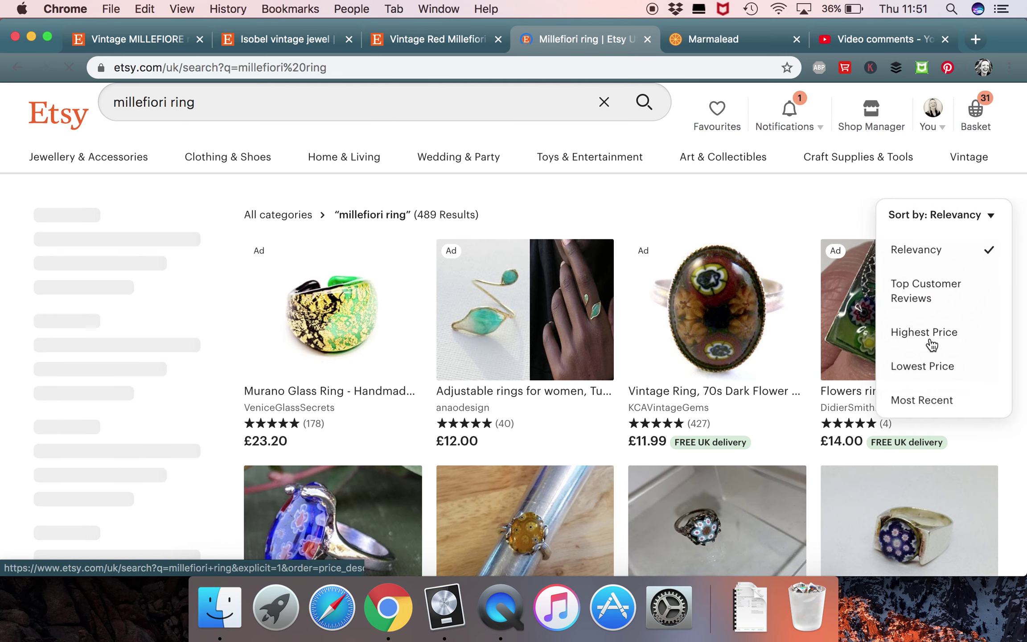
left_click(930, 341)
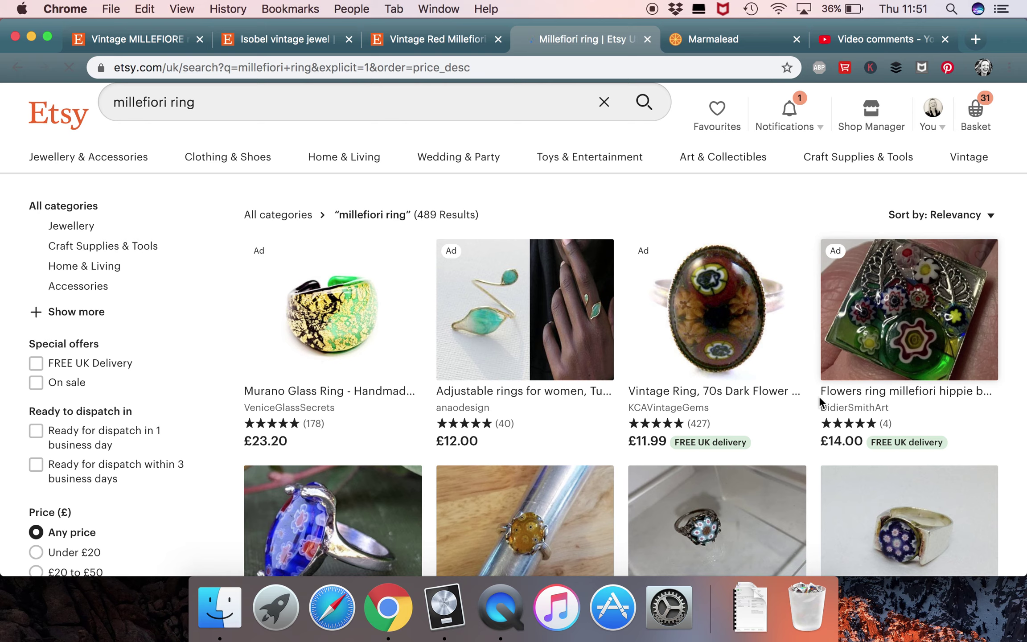
Step: Look through the first page of price-sorted millefiori results to compare what similar rings sell for
scroll(819, 395, "down", 10)
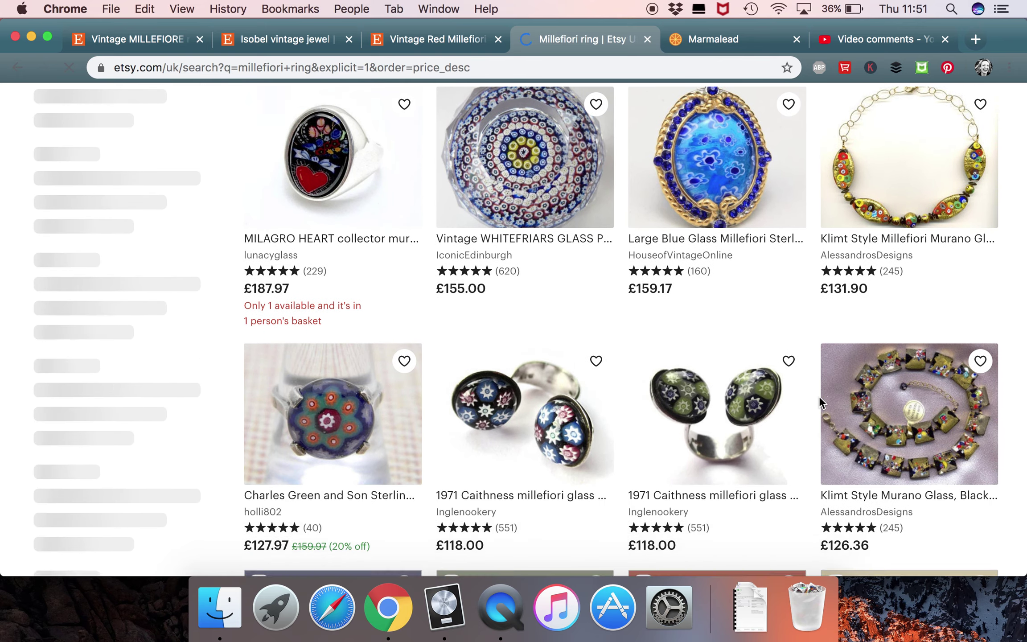
scroll(819, 396, "down", 1)
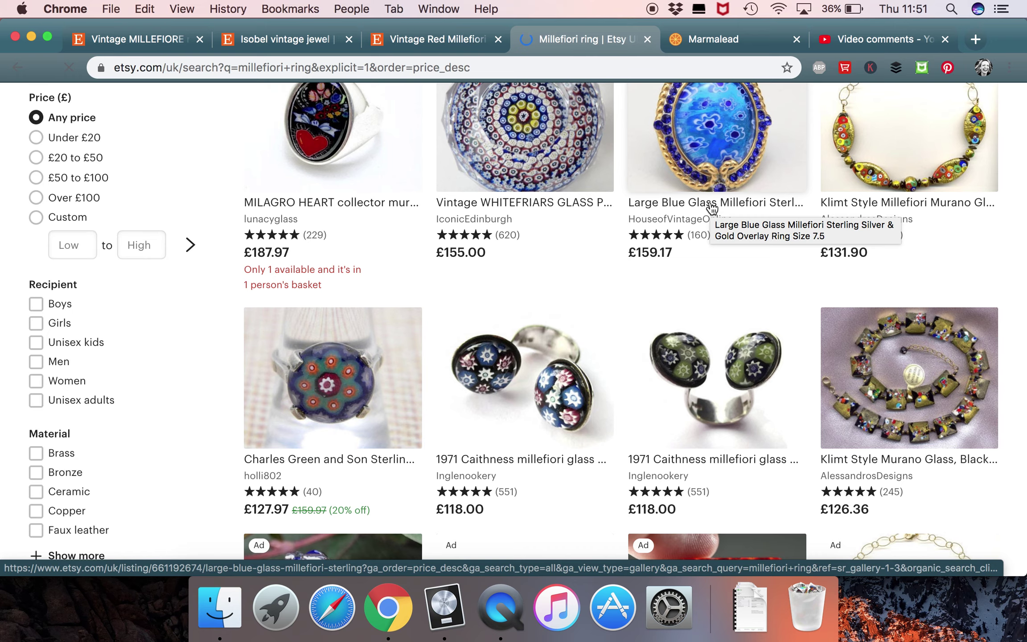
scroll(712, 208, "down", 4)
scroll(712, 208, "down", 2)
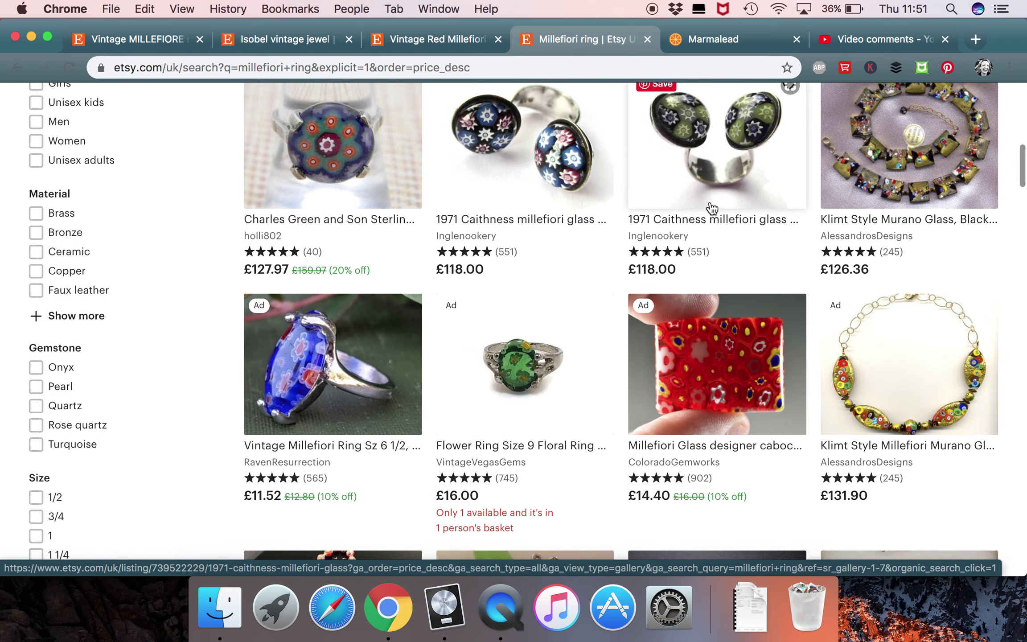
scroll(712, 207, "down", 7)
scroll(711, 207, "up", 2)
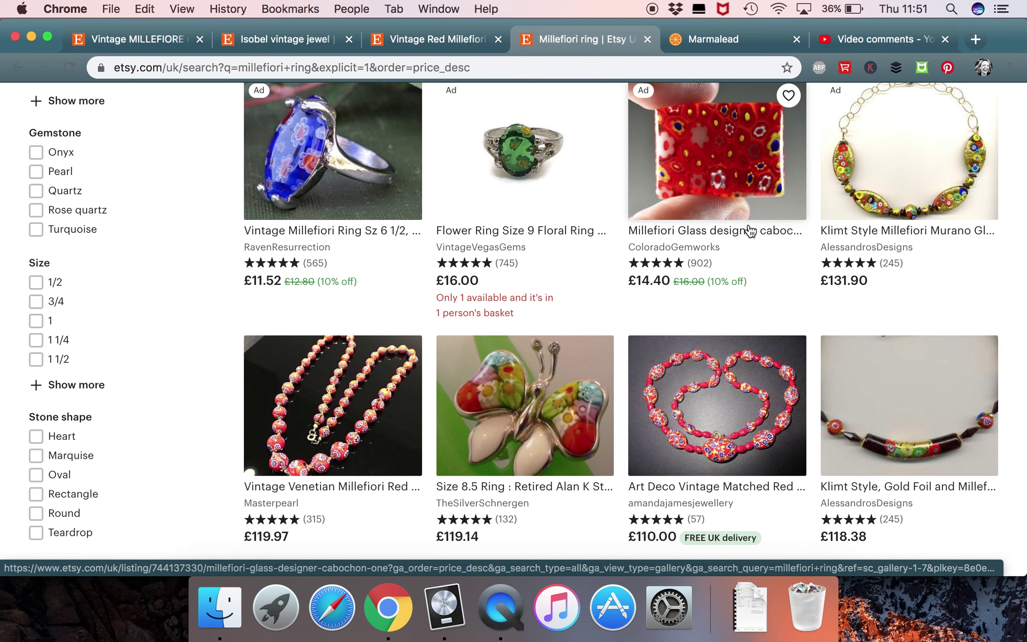
scroll(750, 231, "down", 7)
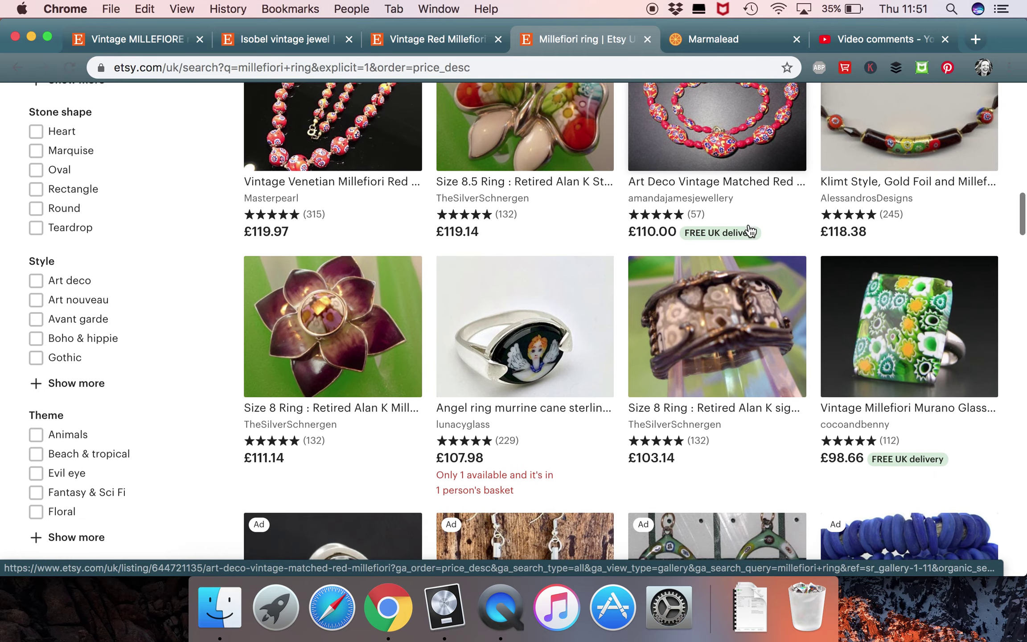
scroll(750, 231, "down", 4)
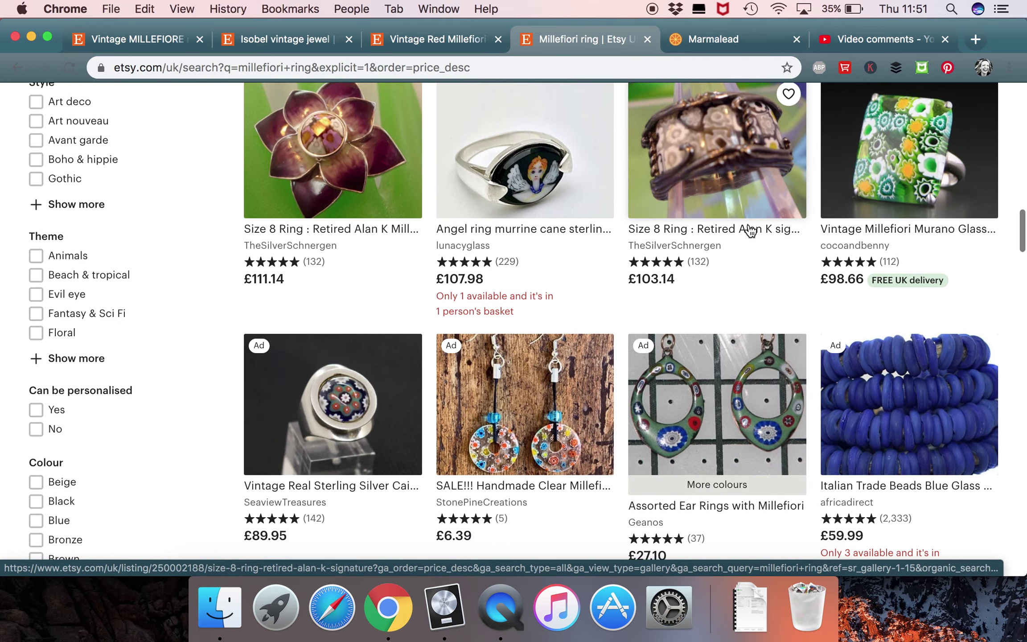
scroll(777, 373, "down", 10)
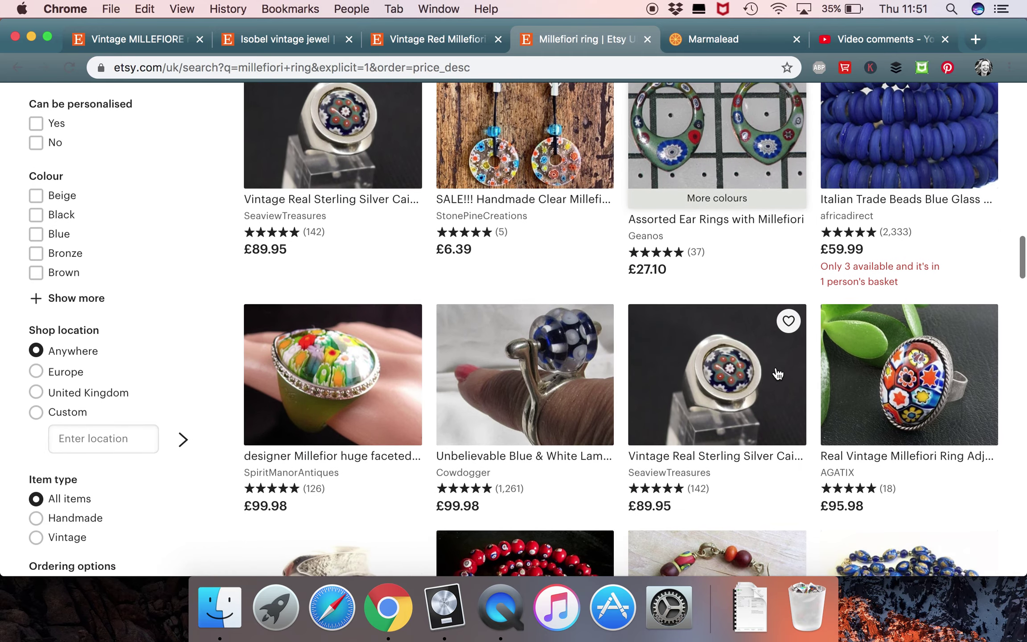
scroll(776, 366, "down", 1)
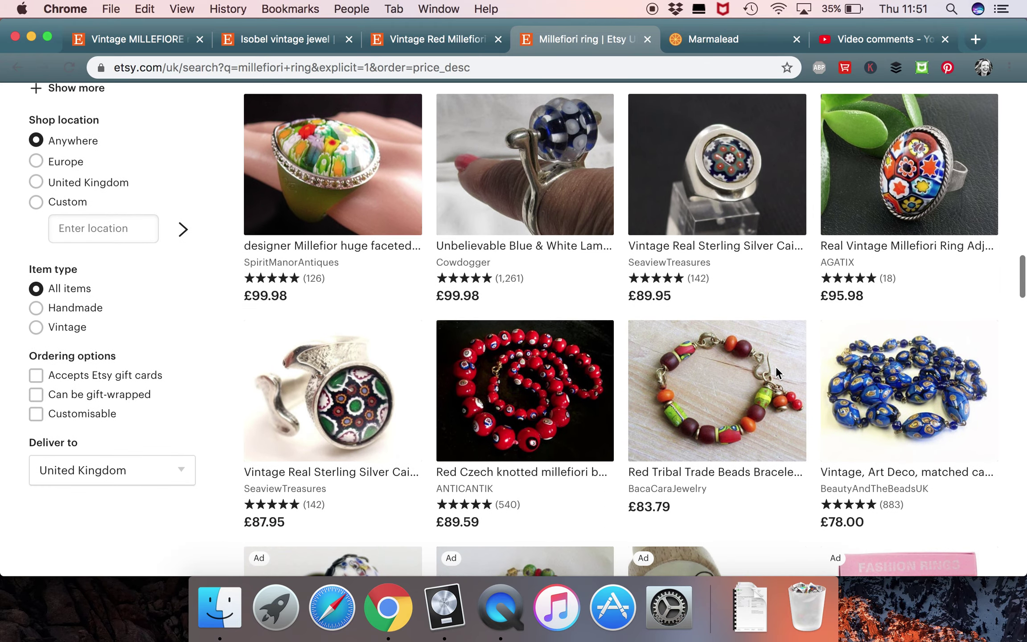
scroll(550, 349, "down", 15)
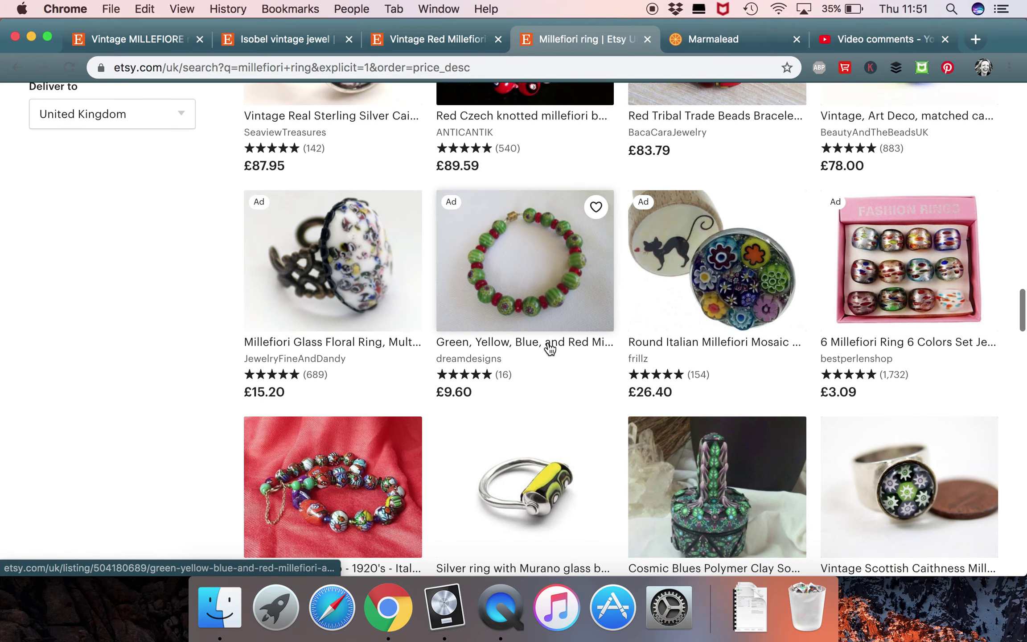
scroll(550, 349, "down", 10)
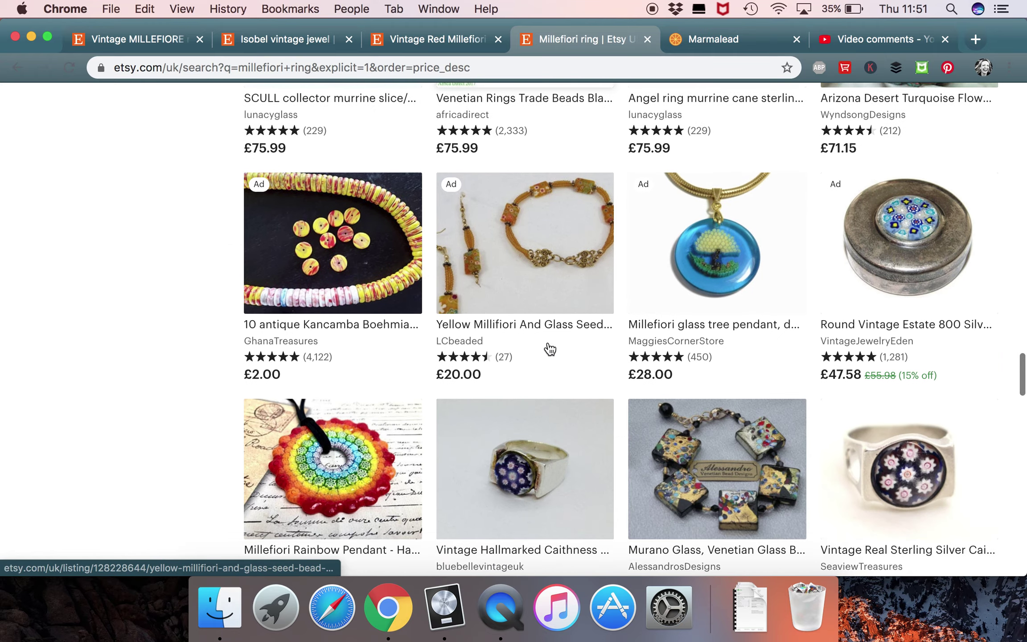
scroll(550, 348, "down", 12)
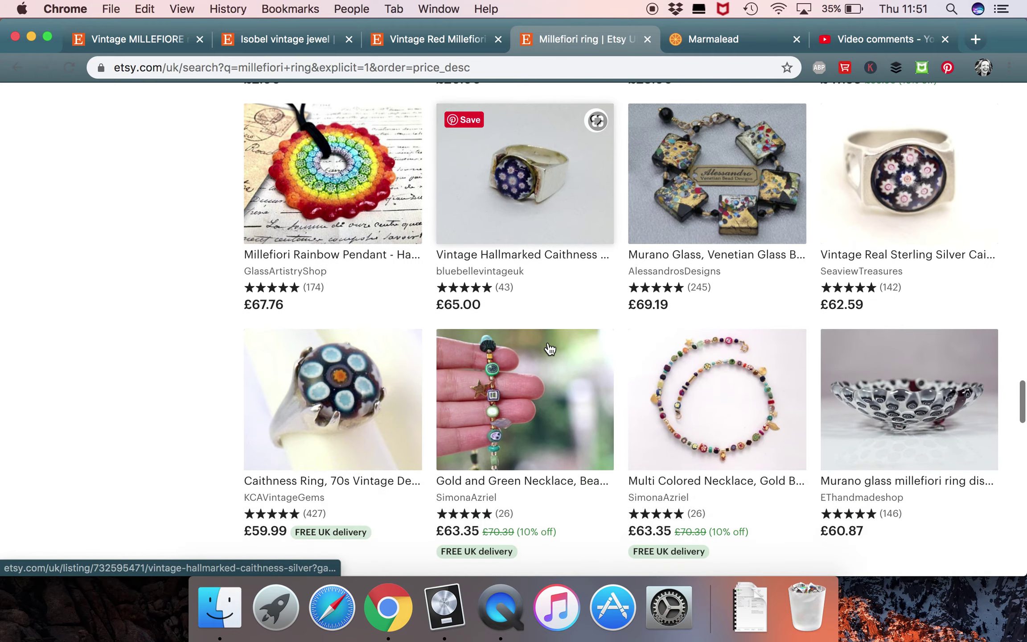
scroll(550, 349, "down", 12)
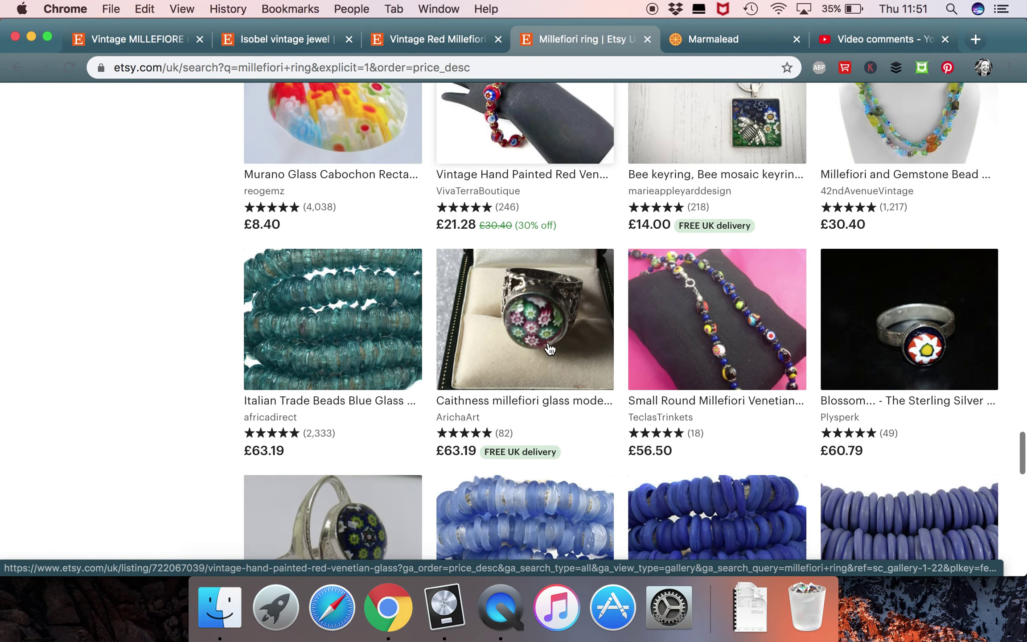
scroll(550, 349, "down", 1)
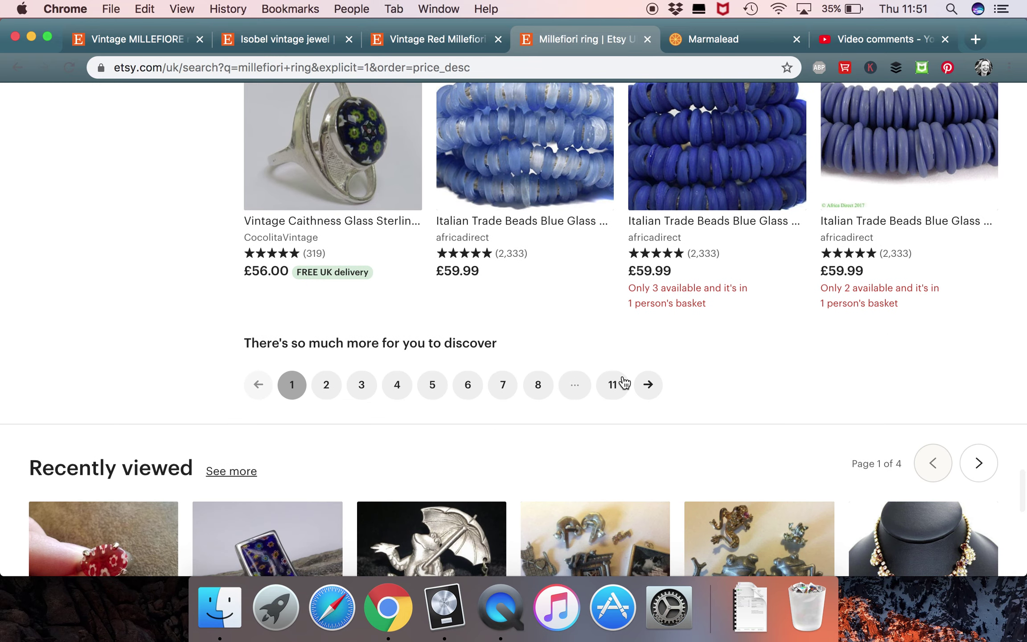
Step: Go to page 8 of the price-sorted results and check the prices of the cheaper millefiori rings
left_click(545, 386)
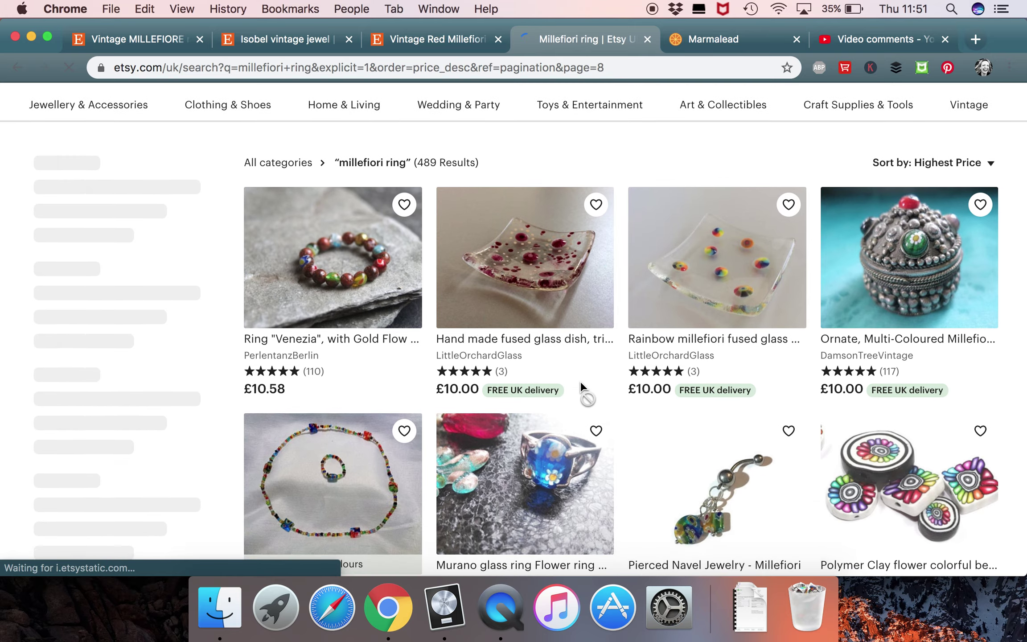
scroll(580, 380, "down", 6)
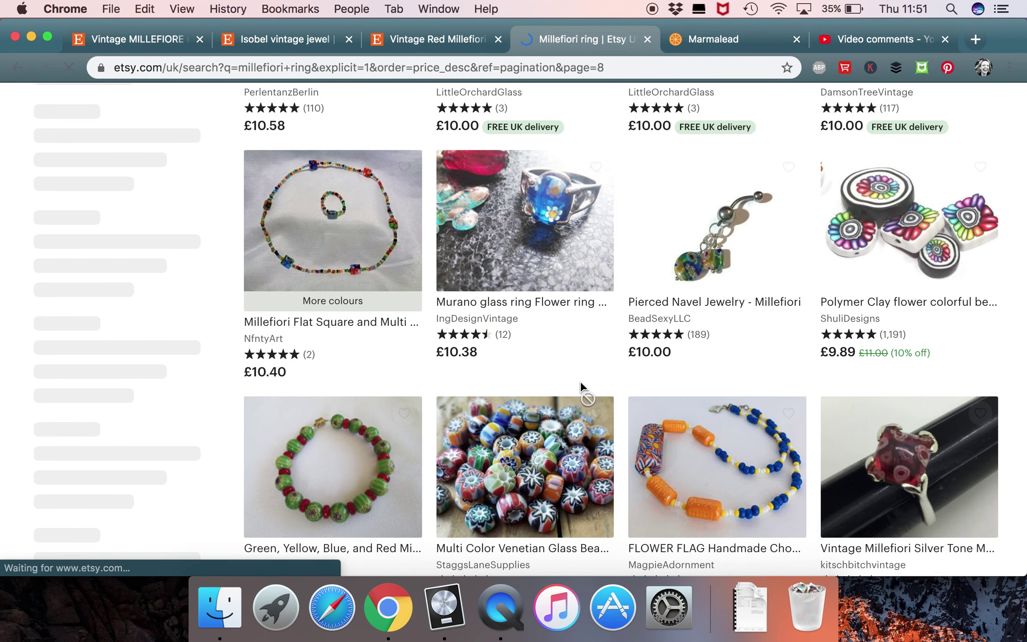
scroll(580, 380, "down", 3)
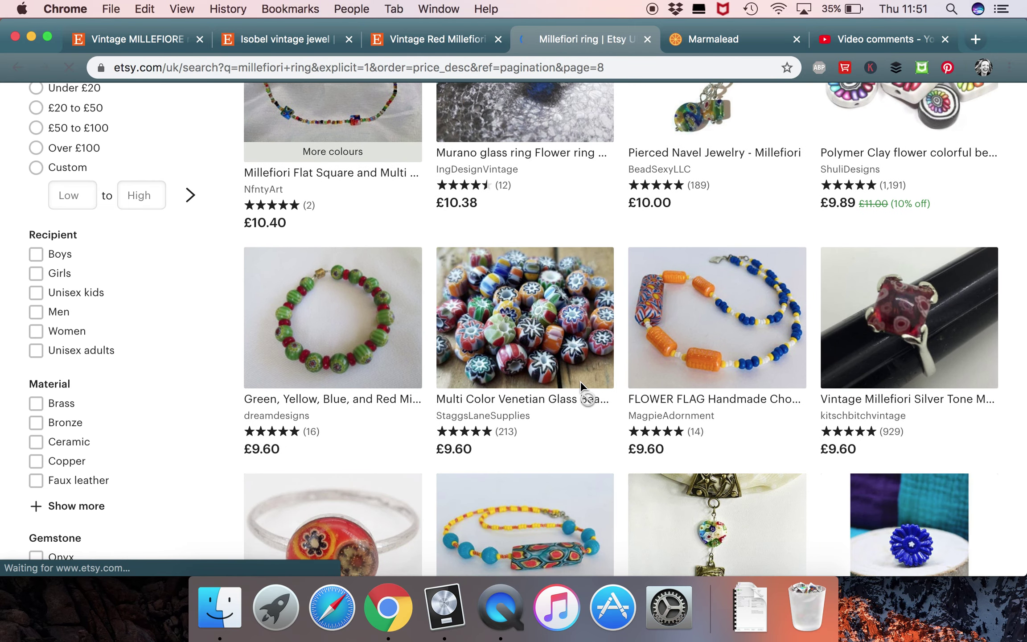
scroll(580, 380, "down", 6)
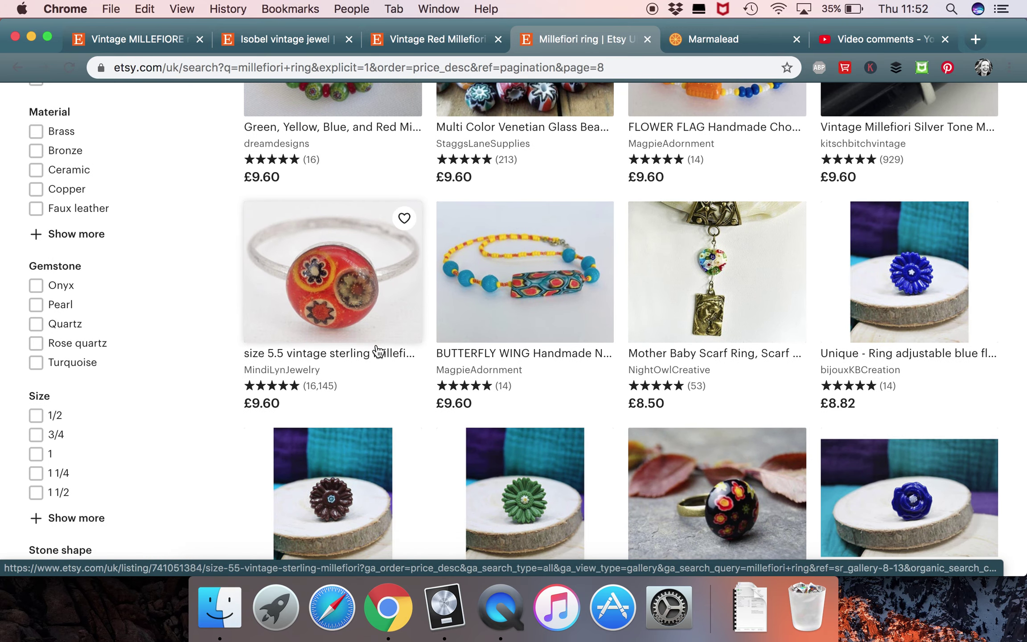
Step: Return to the ring listing and set its price to £15.00
left_click(153, 41)
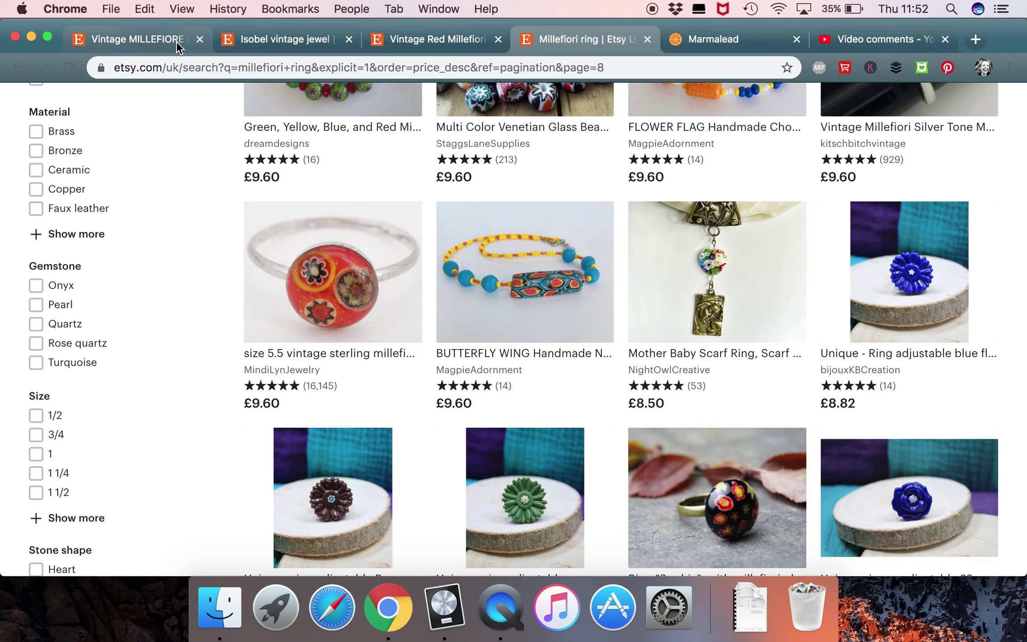
type("15.00")
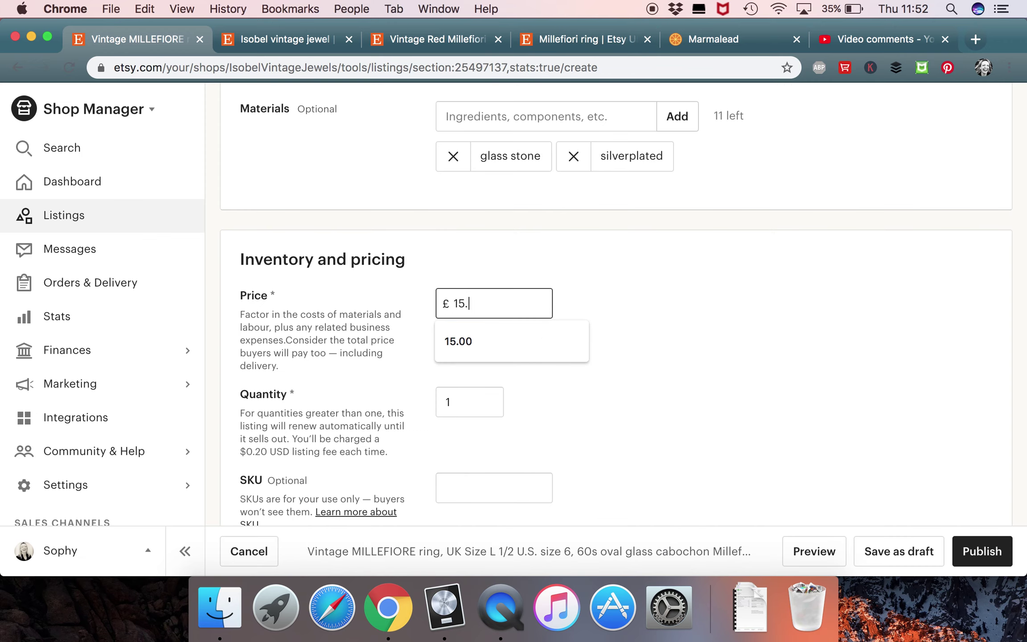
left_click(674, 349)
Step: Check the listing's quantity, SKU, restock request, variations and personalisation settings, continuing down to the delivery options
scroll(676, 352, "down", 4)
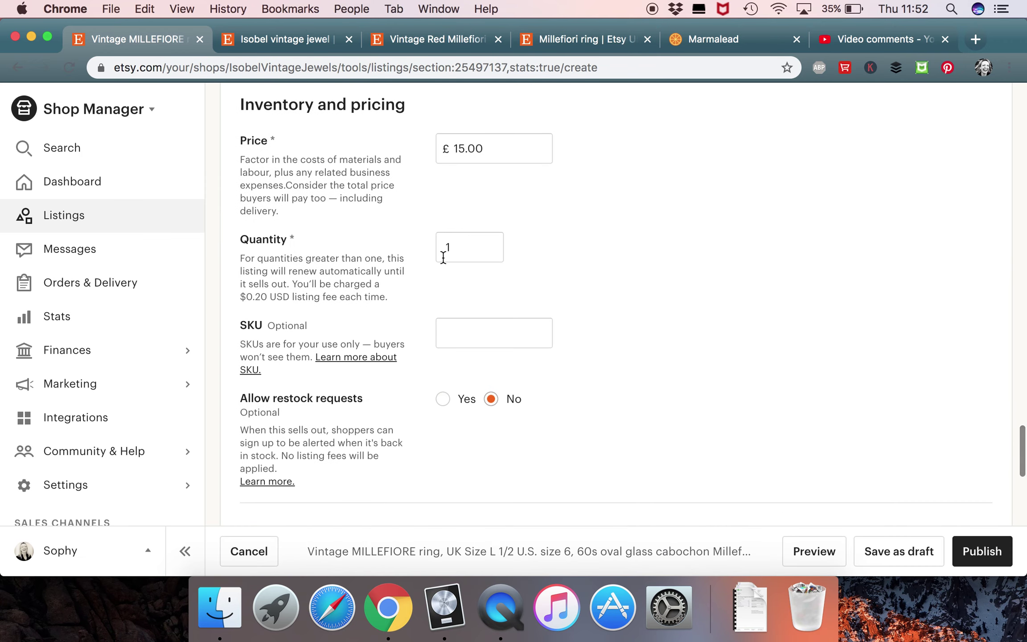
scroll(423, 339, "down", 3)
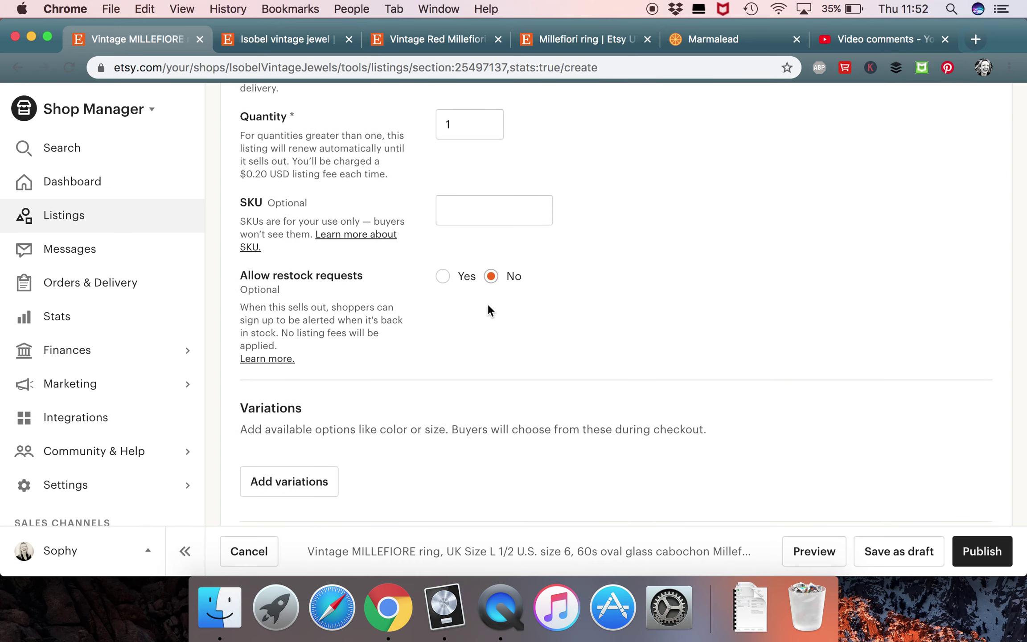
scroll(523, 333, "down", 4)
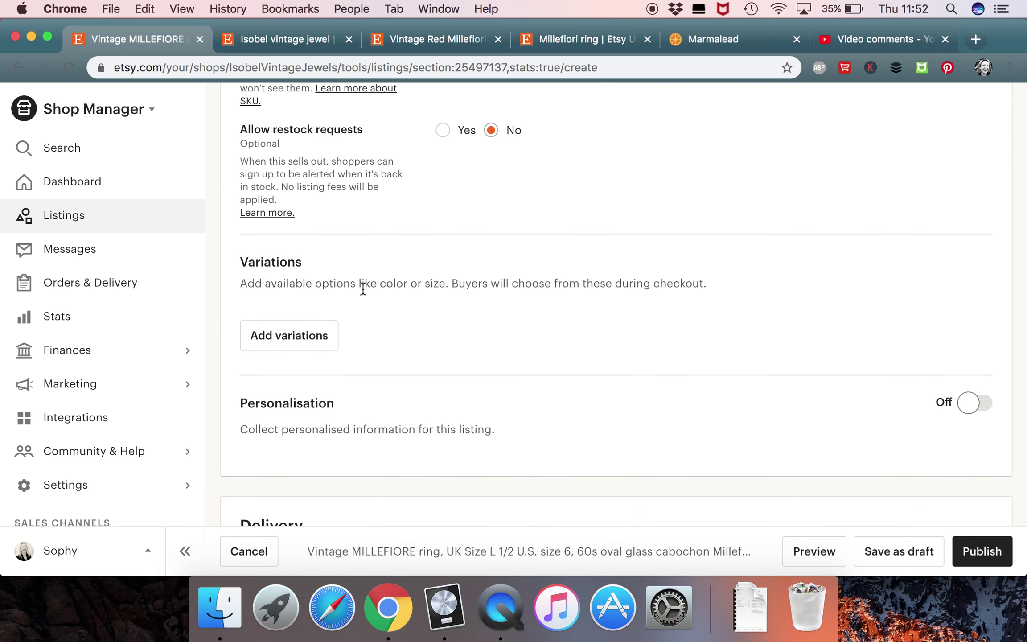
scroll(415, 304, "down", 1)
scroll(415, 308, "down", 3)
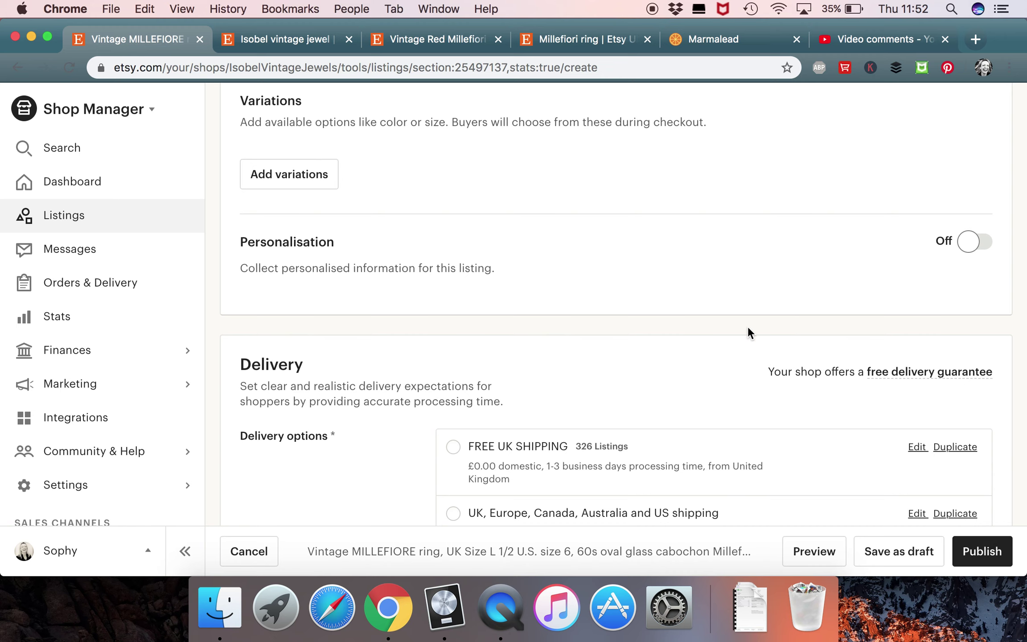
Step: Choose FREE UK SHIPPING as the delivery option and review its profile's dispatch, processing time and per-country postage costs
scroll(748, 328, "down", 4)
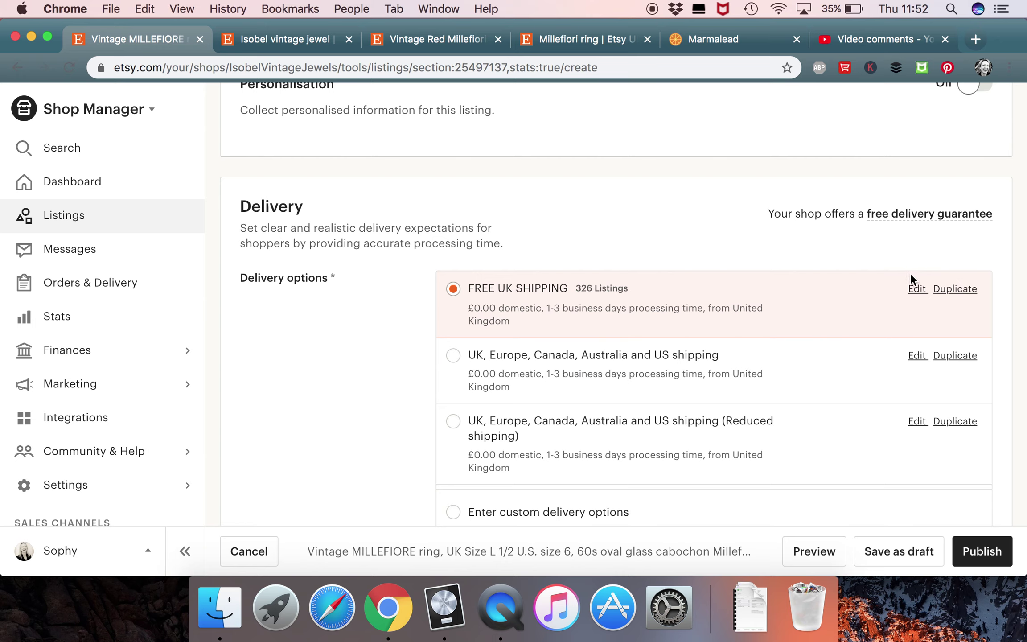
left_click(917, 290)
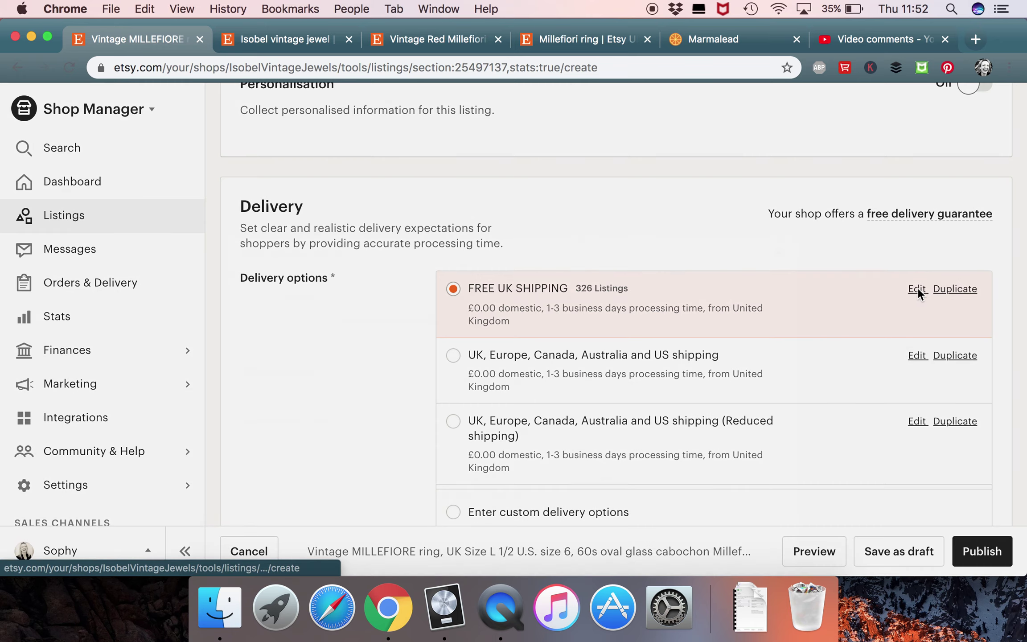
scroll(692, 381, "down", 3)
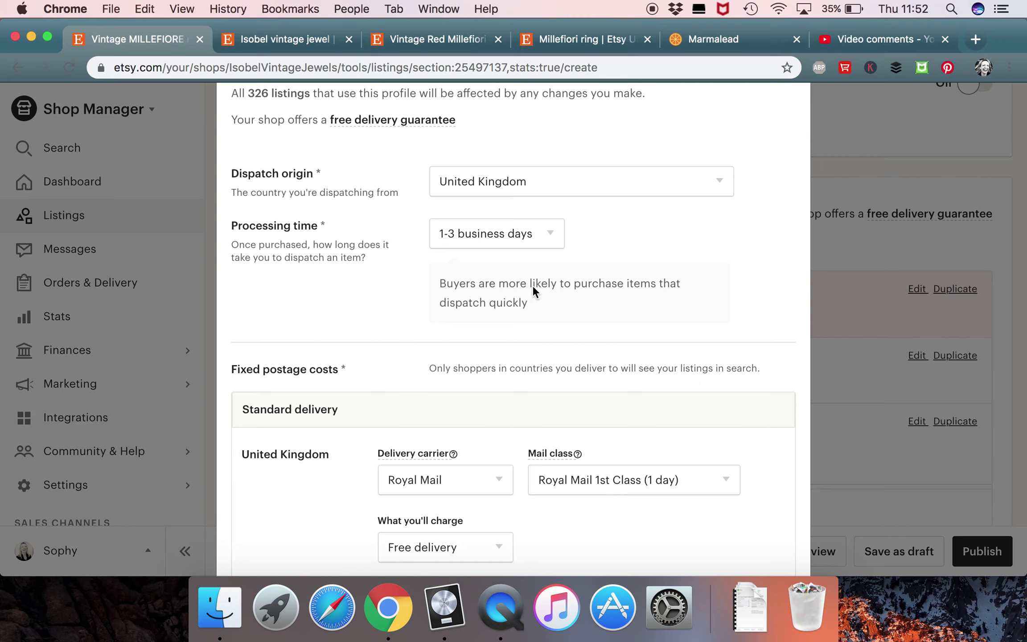
scroll(505, 243, "down", 5)
scroll(505, 243, "down", 7)
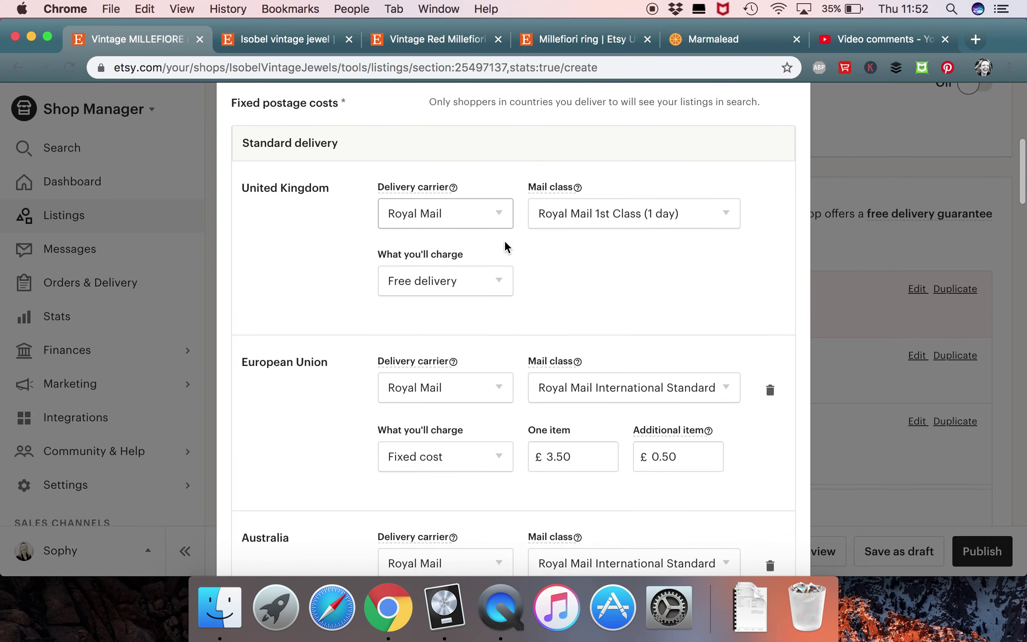
scroll(505, 243, "down", 15)
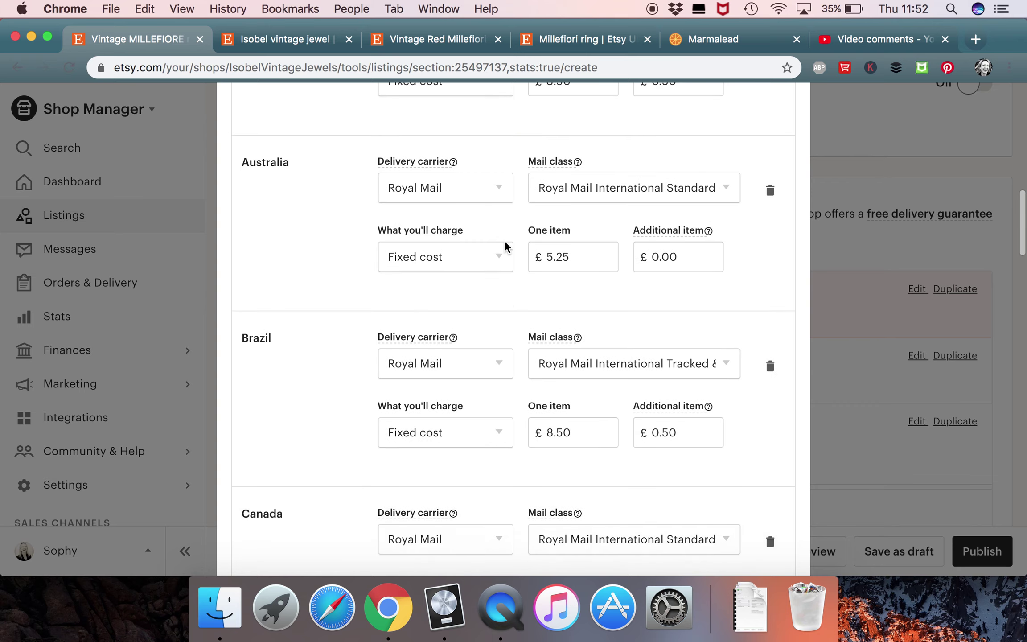
scroll(505, 244, "down", 20)
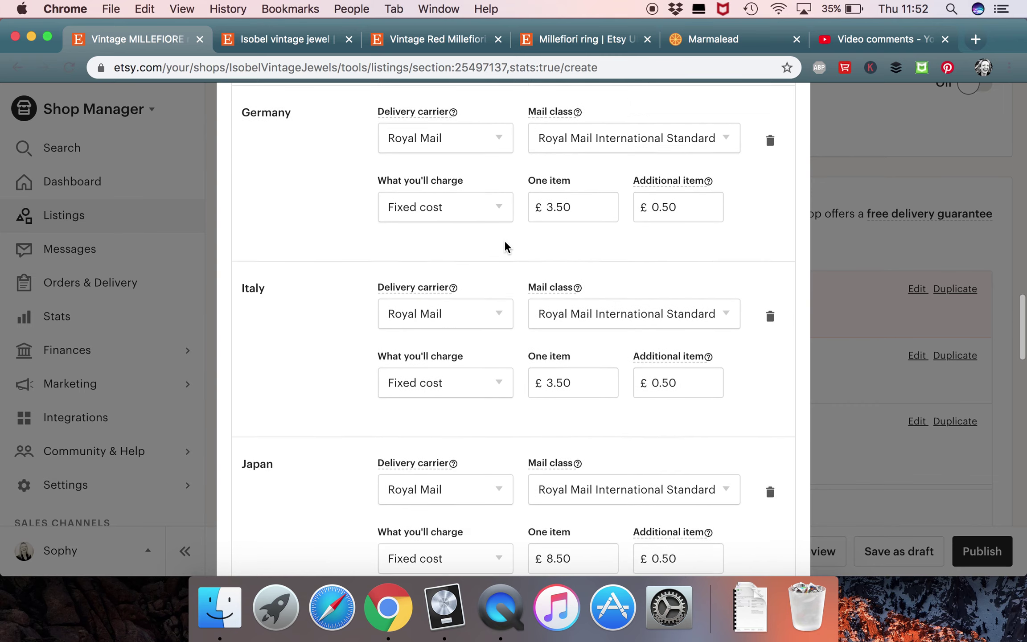
scroll(505, 244, "down", 19)
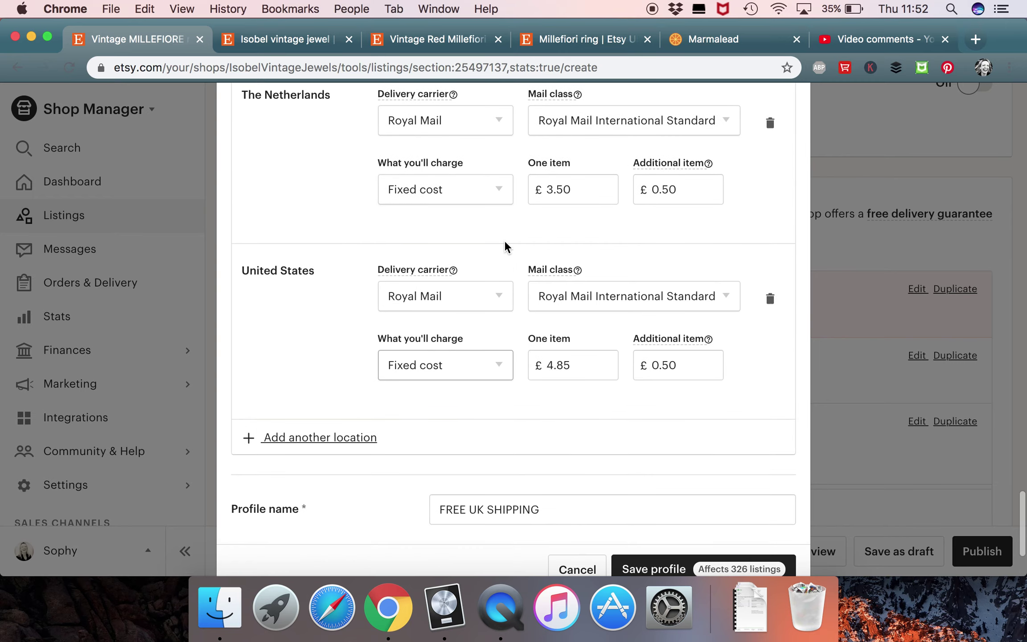
scroll(552, 282, "up", 20)
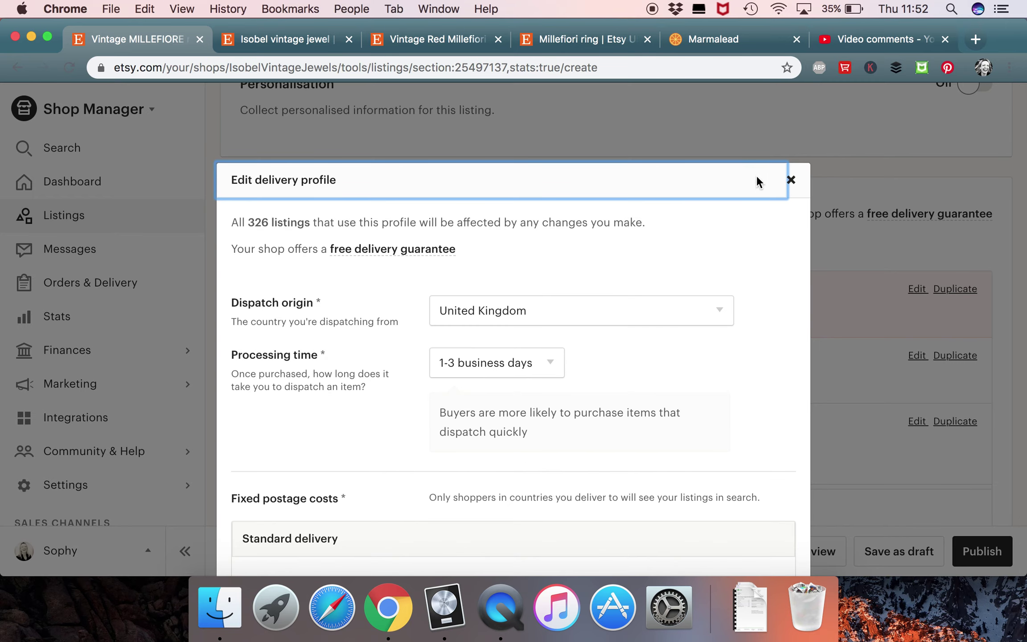
left_click(790, 180)
mouse_move(946, 220)
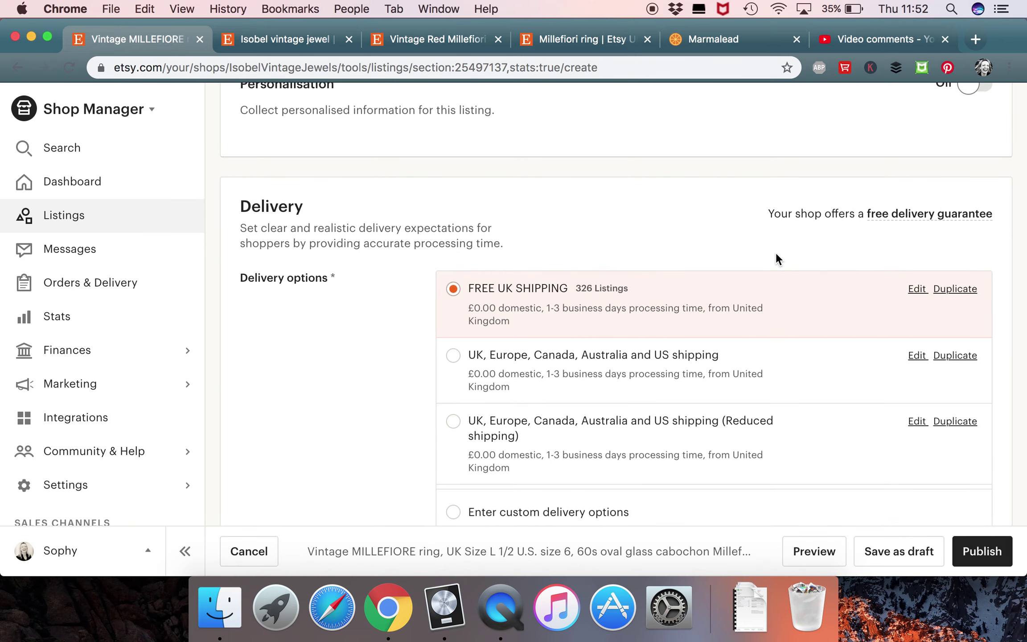
Step: Preview the ring's postage cost for Australia and set the preview destination back to United Kingdom
scroll(656, 241, "down", 6)
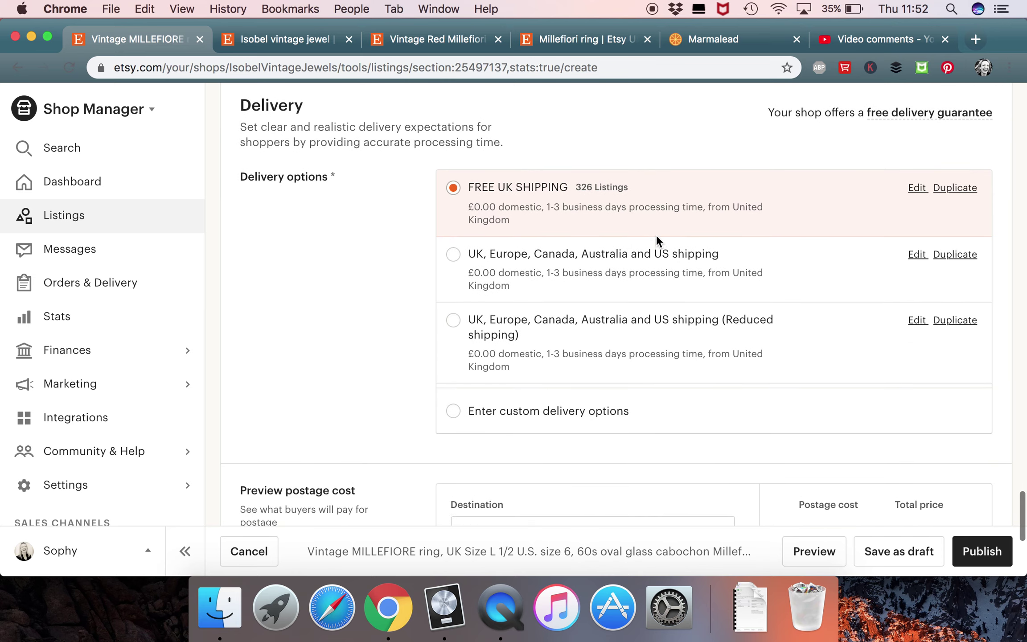
scroll(656, 235, "down", 1)
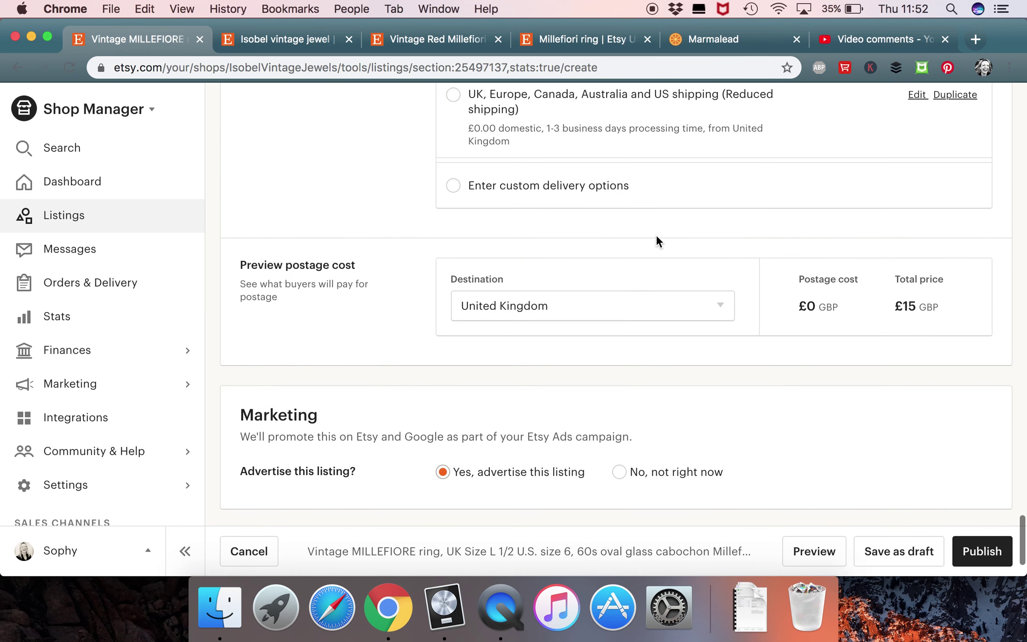
left_click(579, 316)
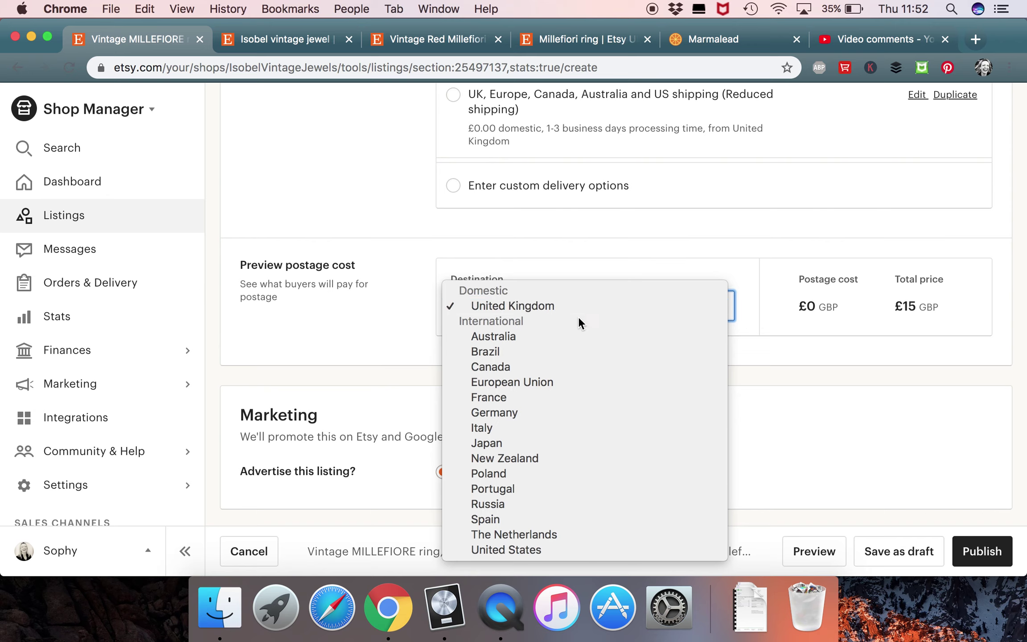
left_click(531, 296)
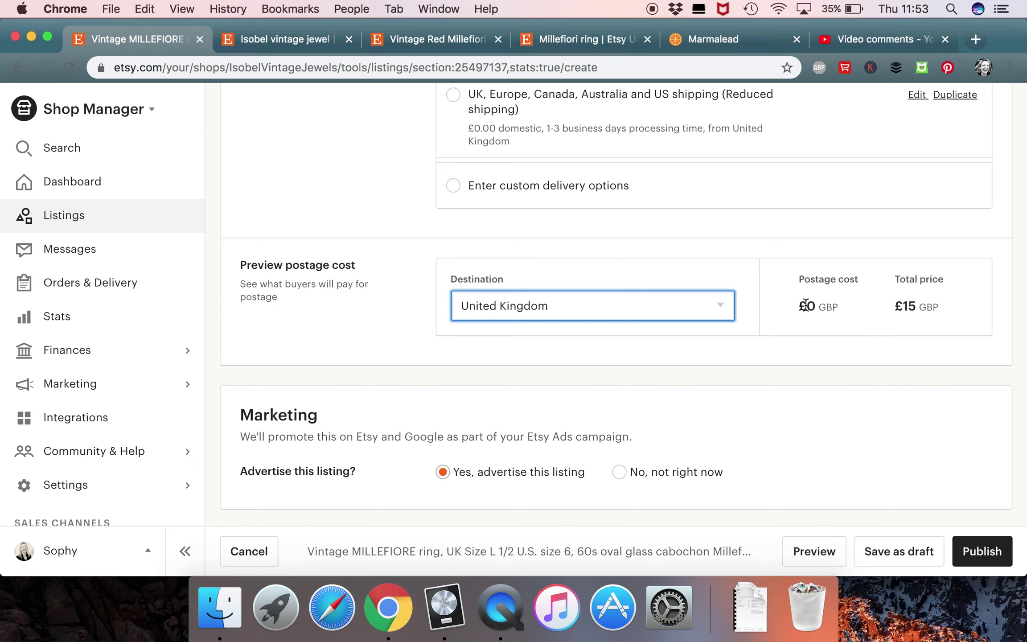
left_click(704, 303)
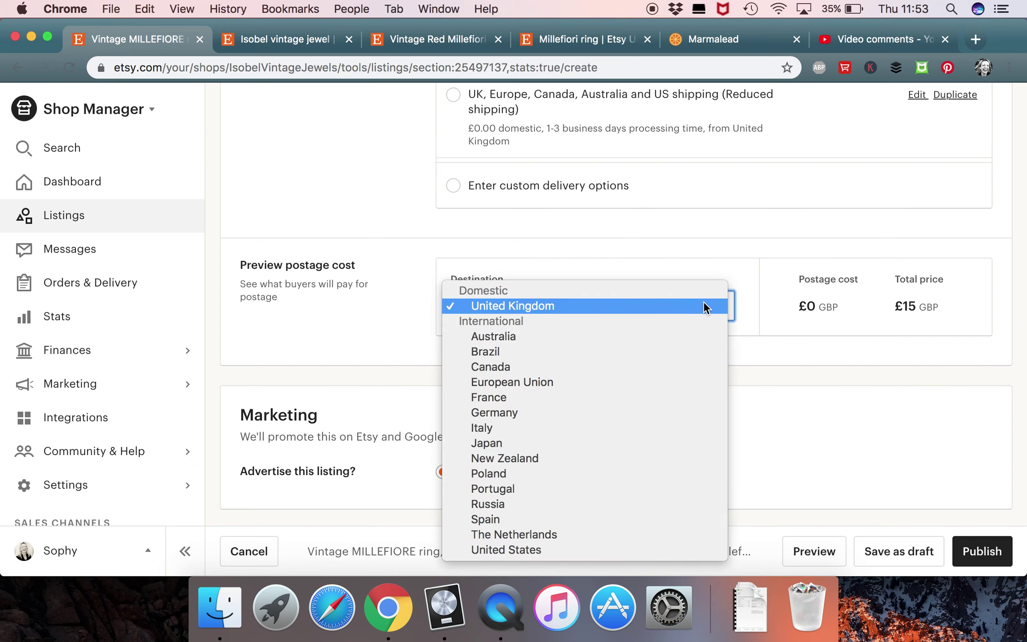
left_click(546, 341)
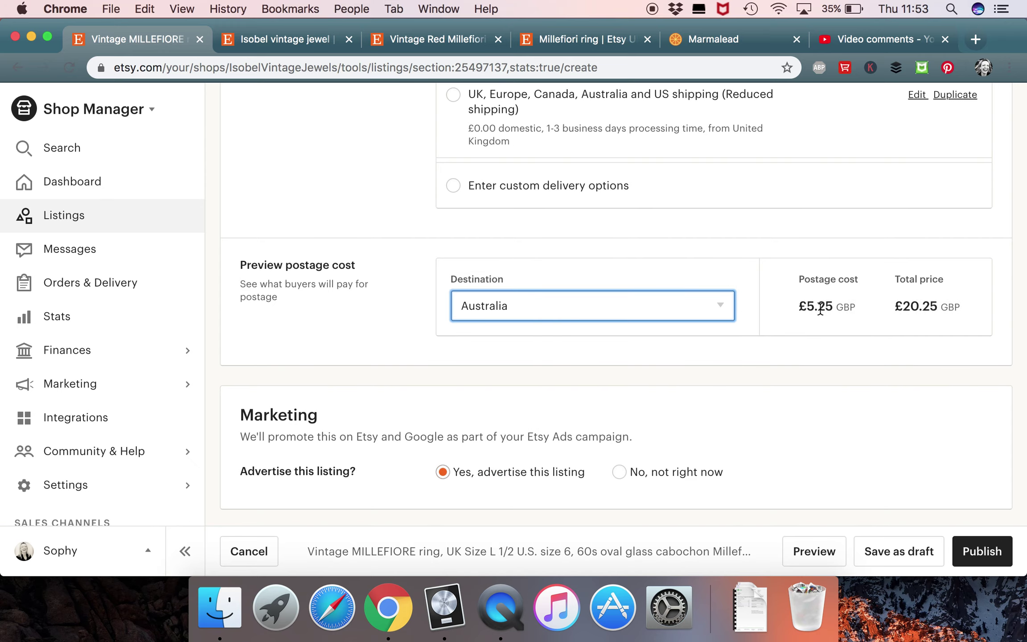
left_click(724, 306)
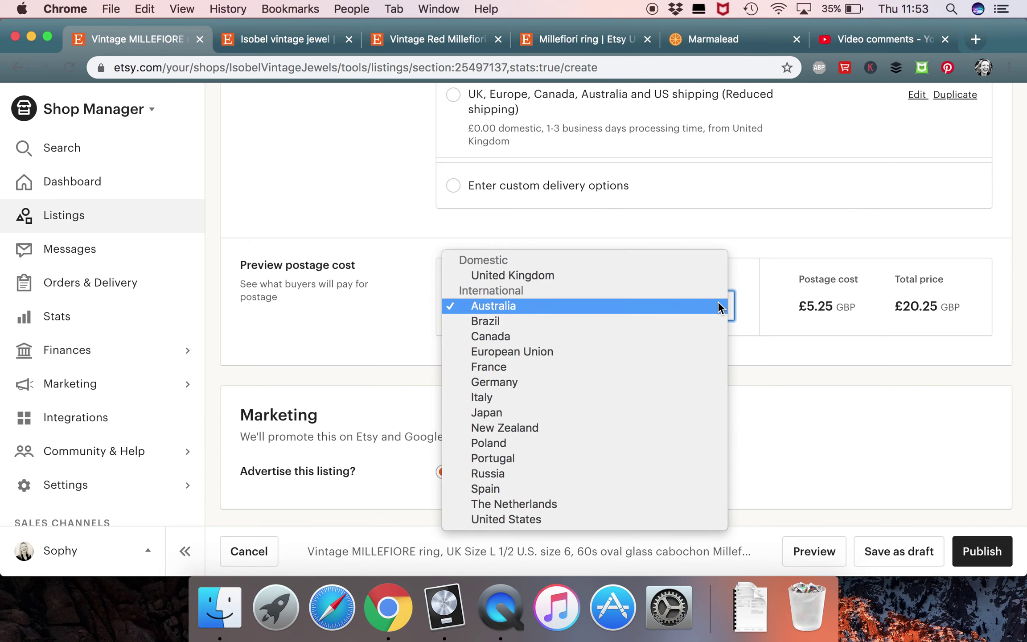
left_click(575, 273)
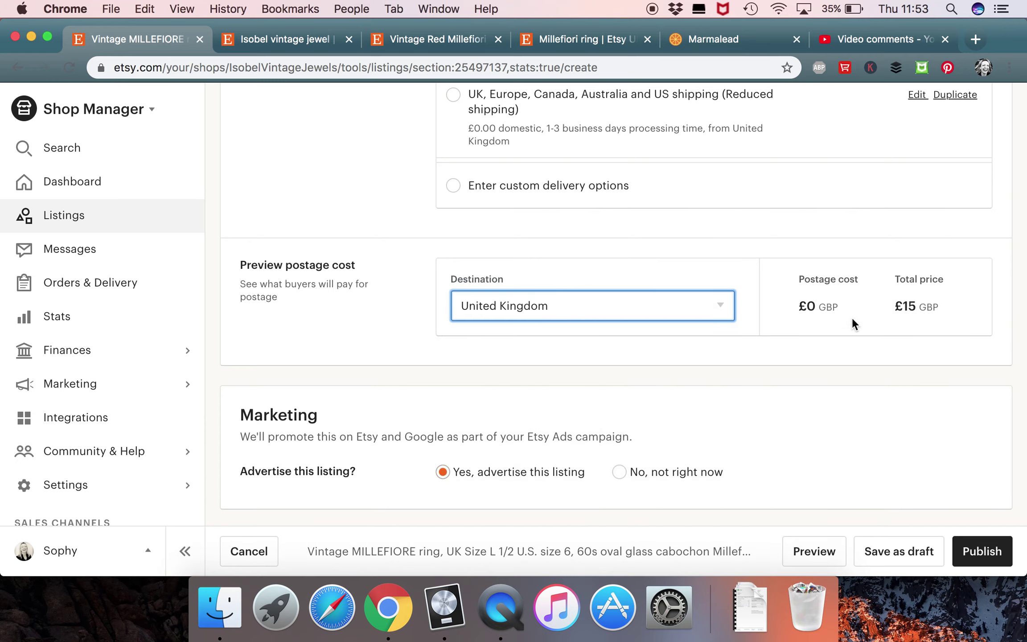
Step: Turn down Etsy Ads for the ring by setting the advertising choice to "No, not right now"
scroll(894, 340, "down", 3)
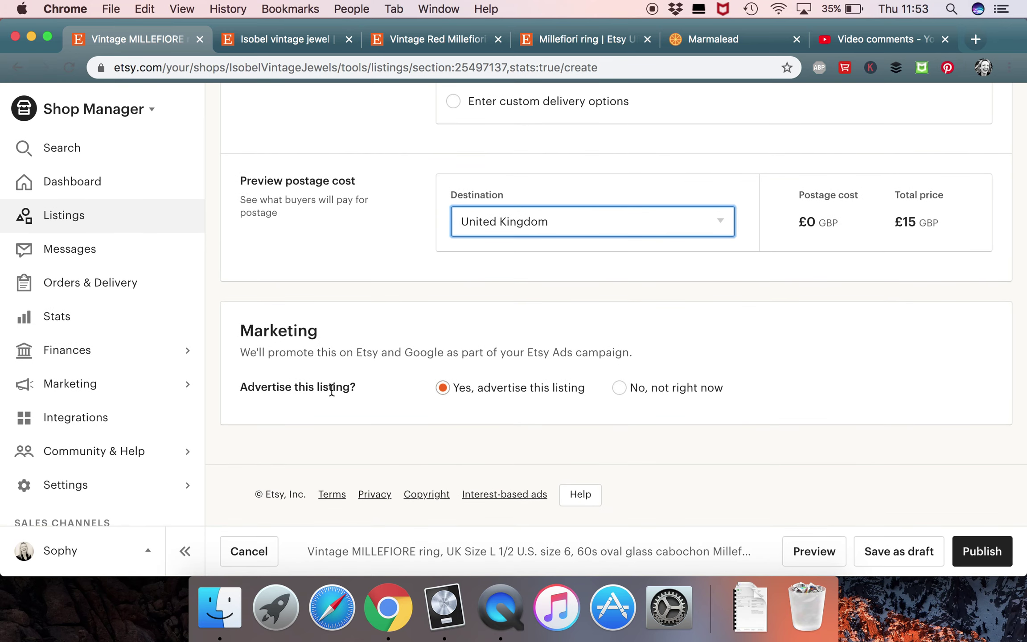
left_click_drag(373, 386, 226, 396)
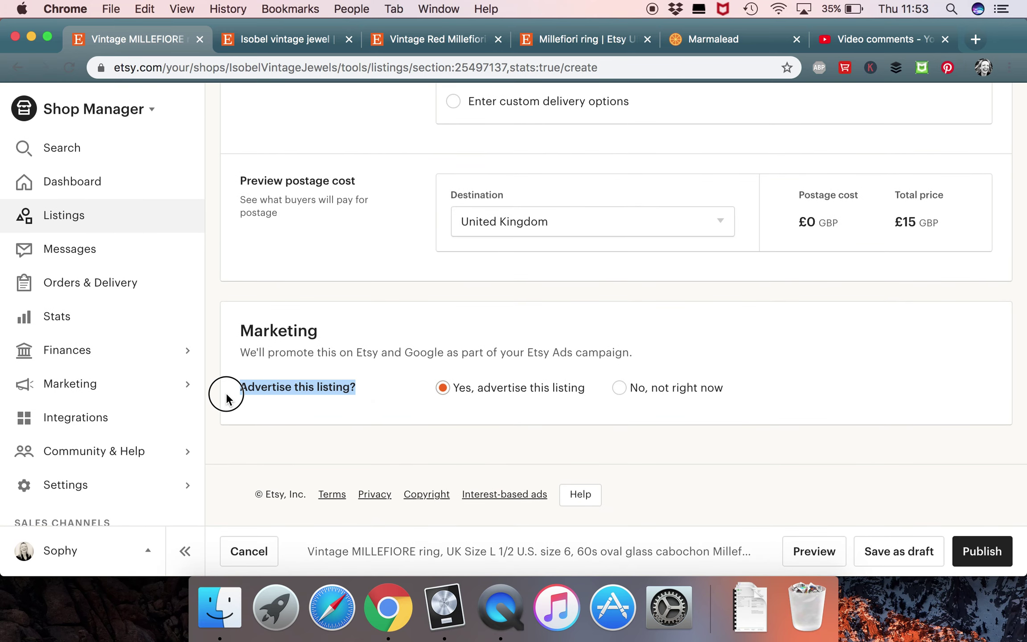
left_click(361, 384)
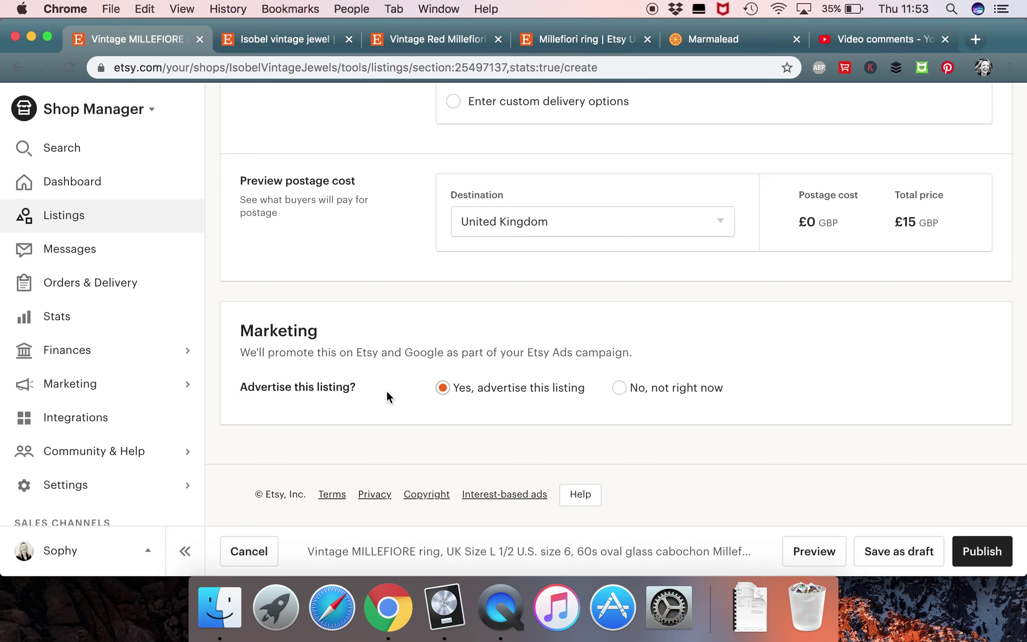
left_click_drag(382, 390, 242, 394)
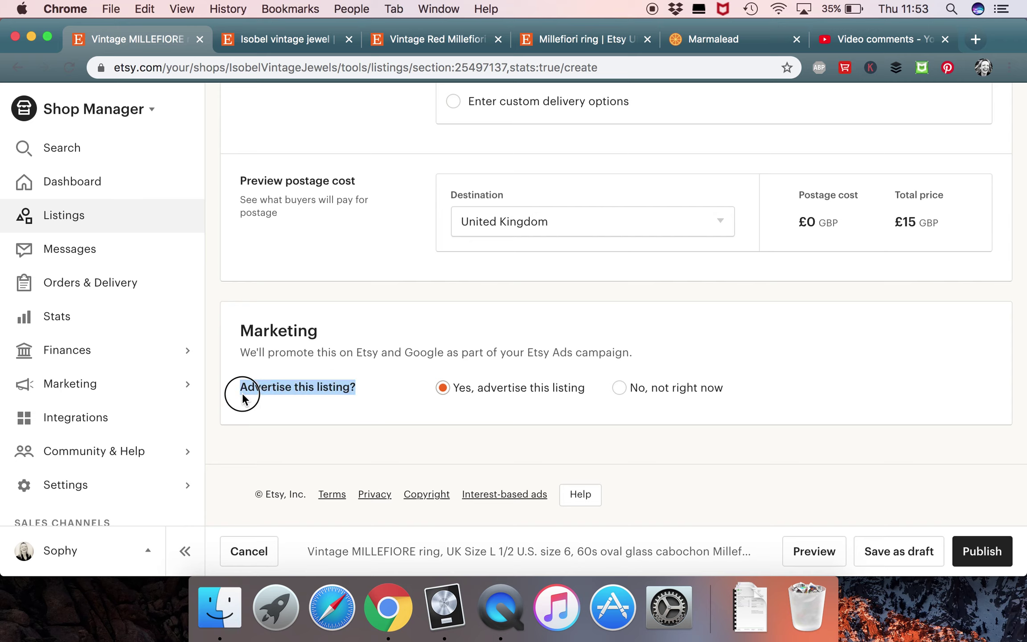
left_click(328, 344)
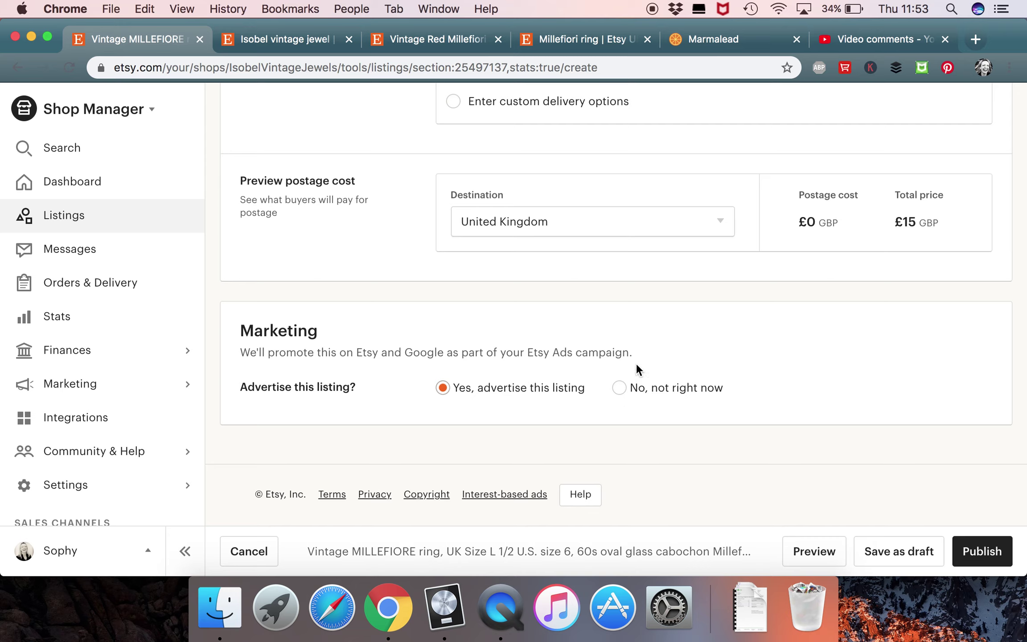
left_click(619, 388)
left_click_drag(747, 383, 232, 330)
left_click(382, 330)
mouse_move(102, 393)
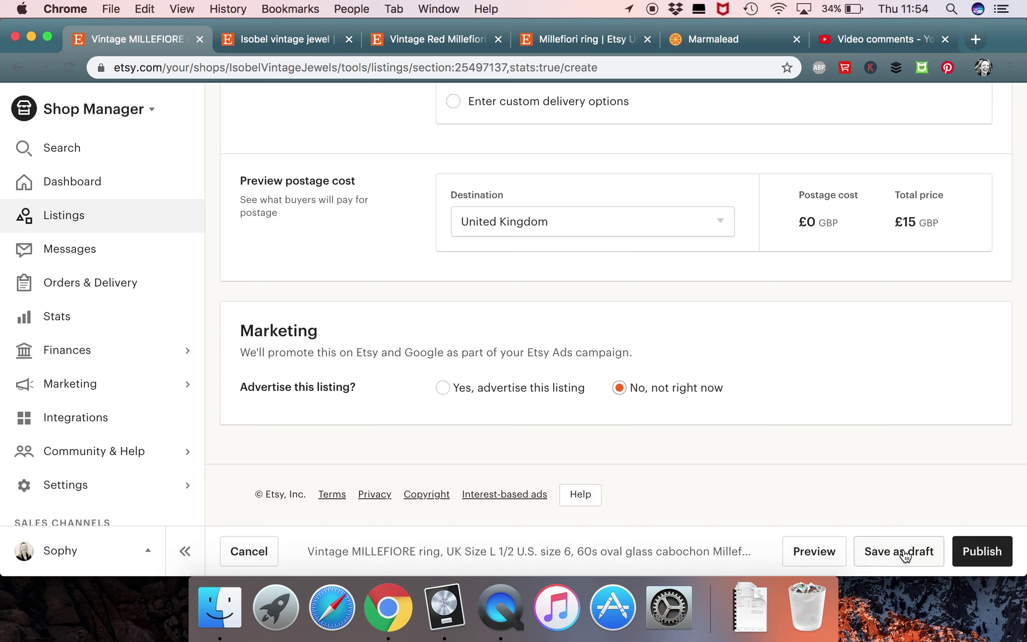
Step: Try to publish the listing and check the whole form, from title to marketing, for missing required fields
left_click(977, 551)
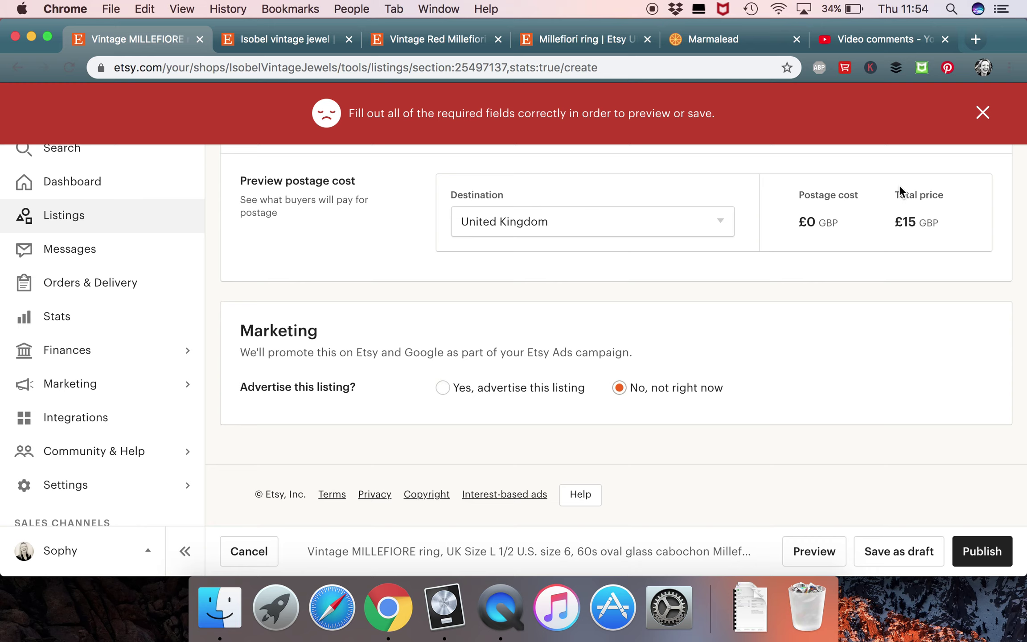
left_click(983, 112)
scroll(831, 337, "up", 8)
scroll(831, 334, "up", 10)
scroll(832, 334, "up", 15)
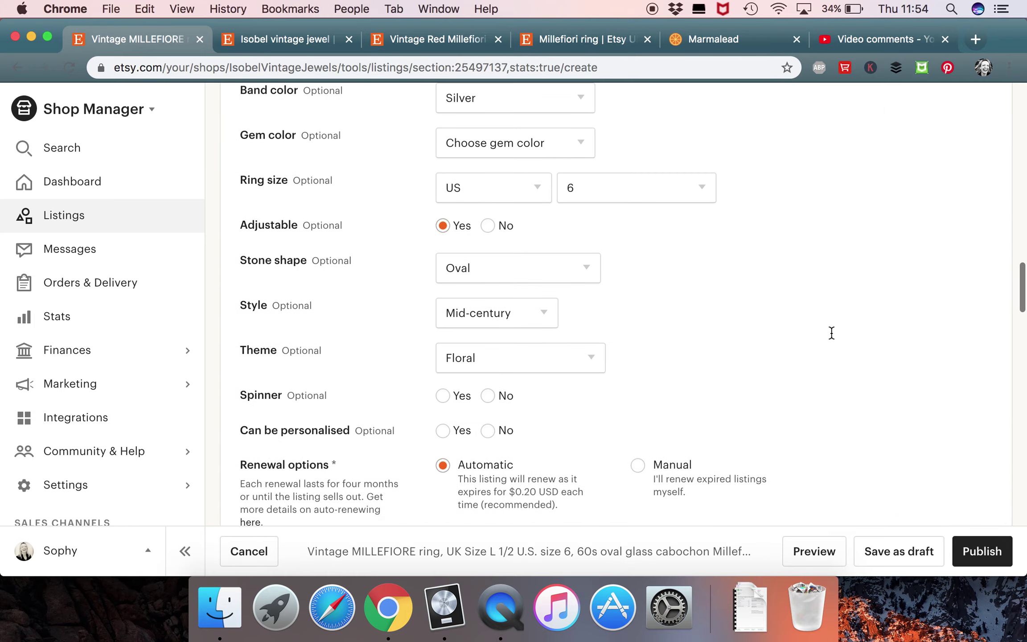
scroll(832, 332, "up", 15)
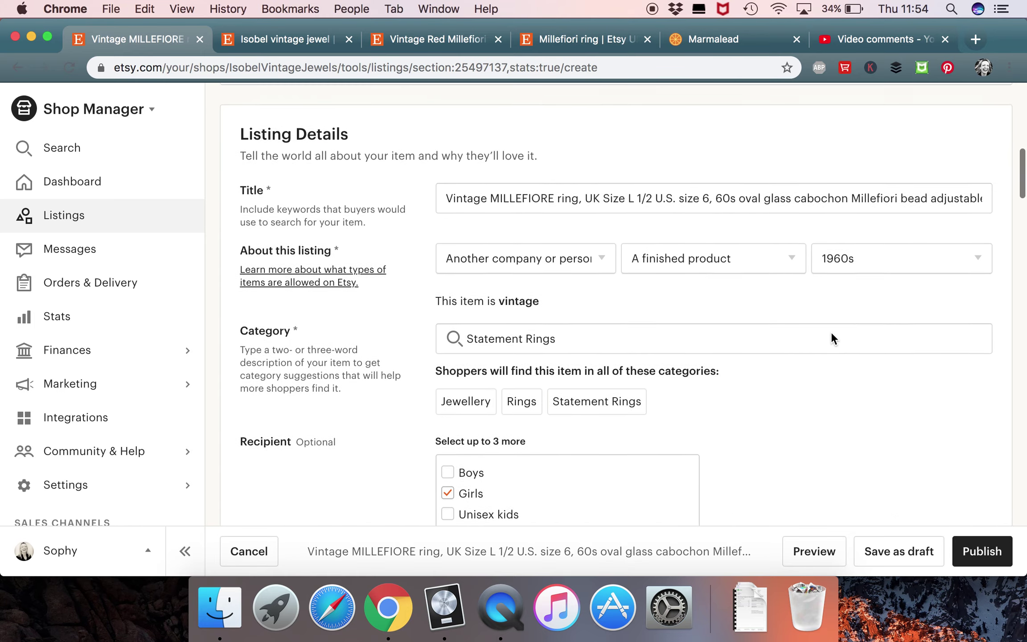
scroll(831, 339, "up", 10)
scroll(832, 339, "down", 20)
scroll(832, 337, "down", 20)
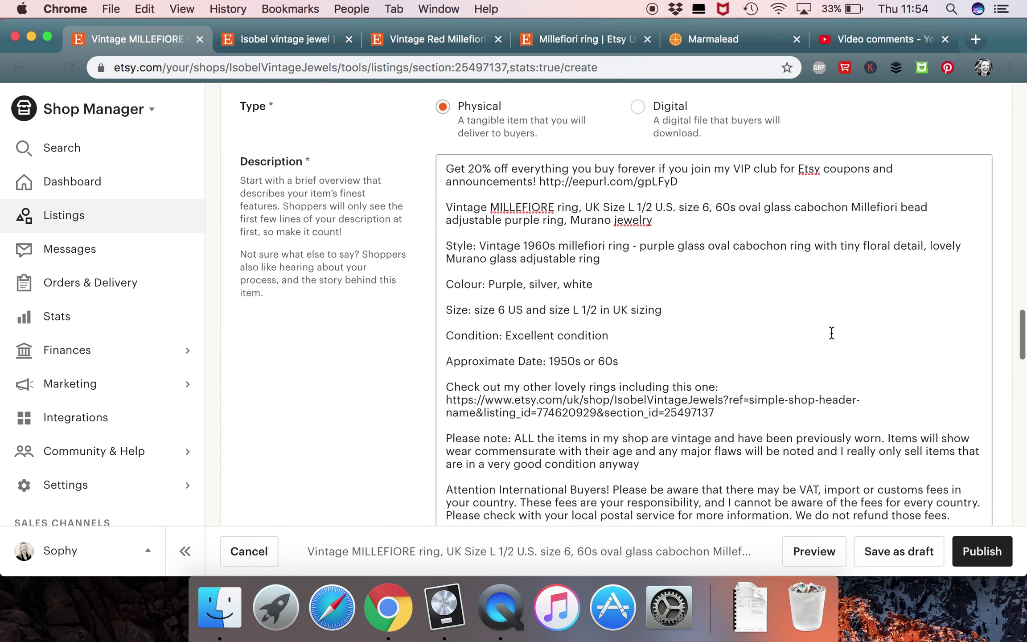
scroll(831, 332, "down", 20)
scroll(739, 266, "down", 12)
scroll(738, 266, "down", 10)
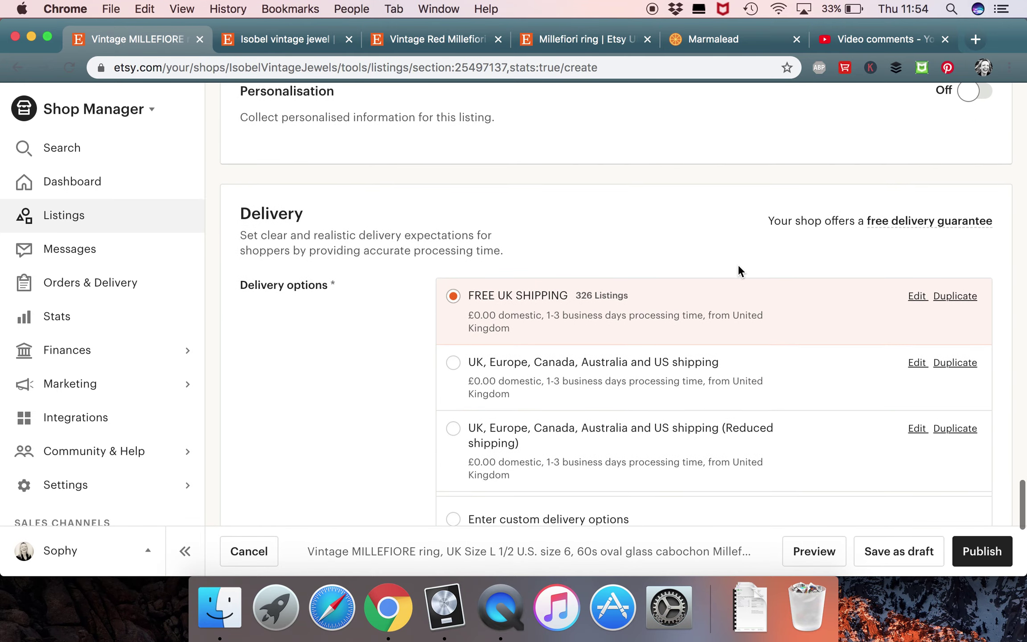
scroll(738, 270, "down", 3)
scroll(351, 389, "down", 10)
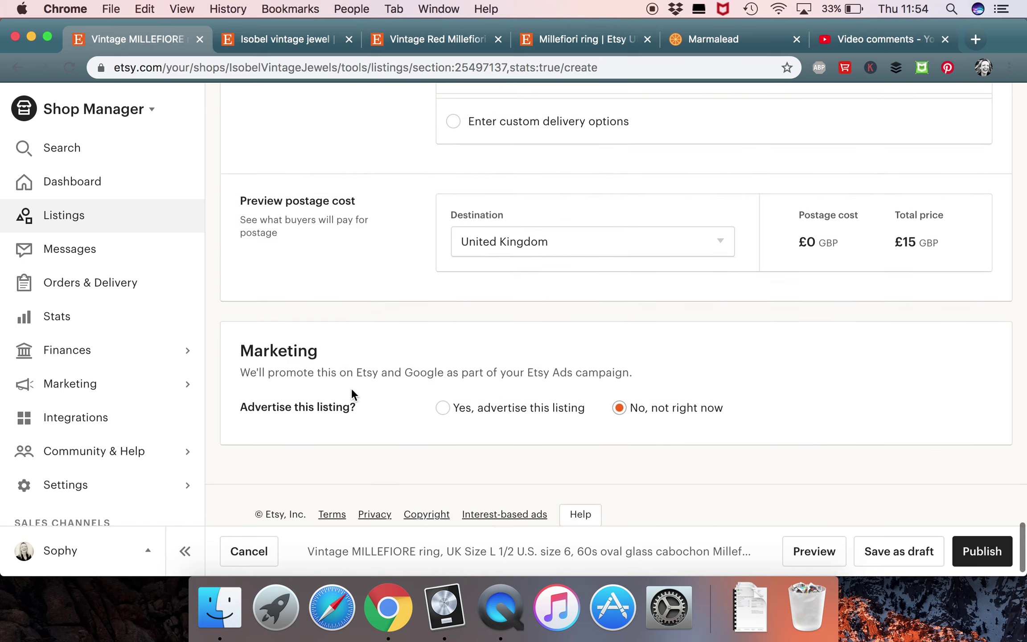
Step: Publish the Millefiori ring listing with automatic renewal kept on, accepting the US$0.20 listing fee
left_click(979, 547)
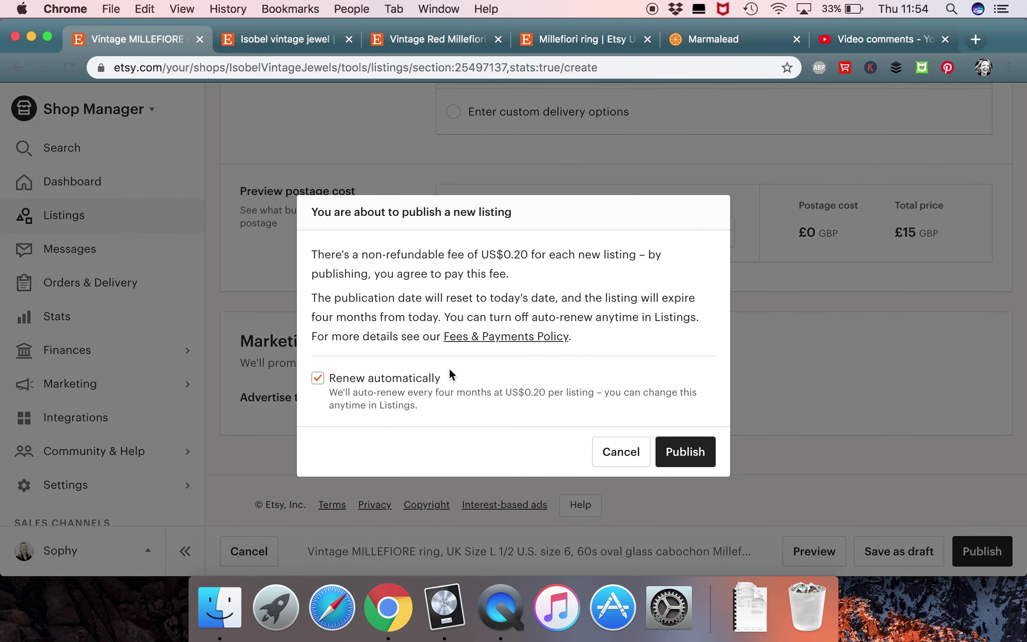
left_click(479, 255)
left_click(522, 252)
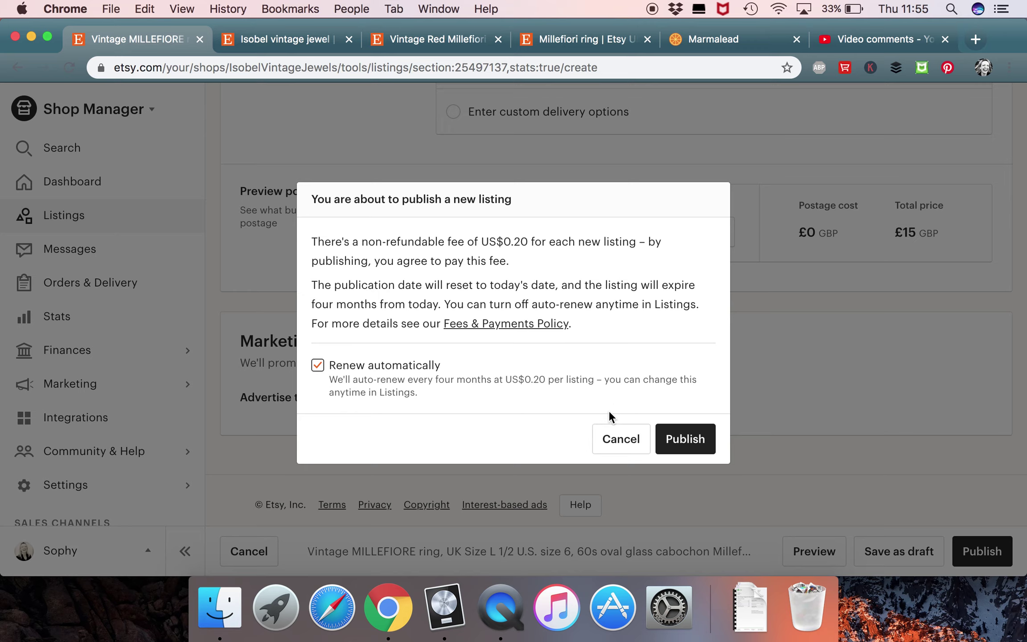
left_click(695, 438)
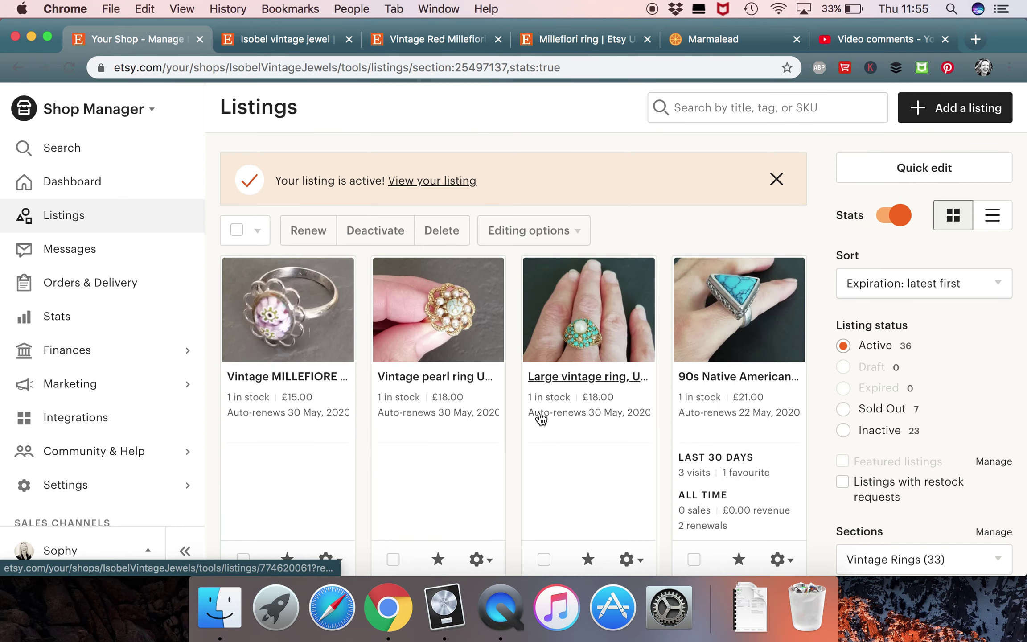
Step: Look over the new ring among the shop's active listings and dismiss the publication notice
scroll(541, 419, "down", 2)
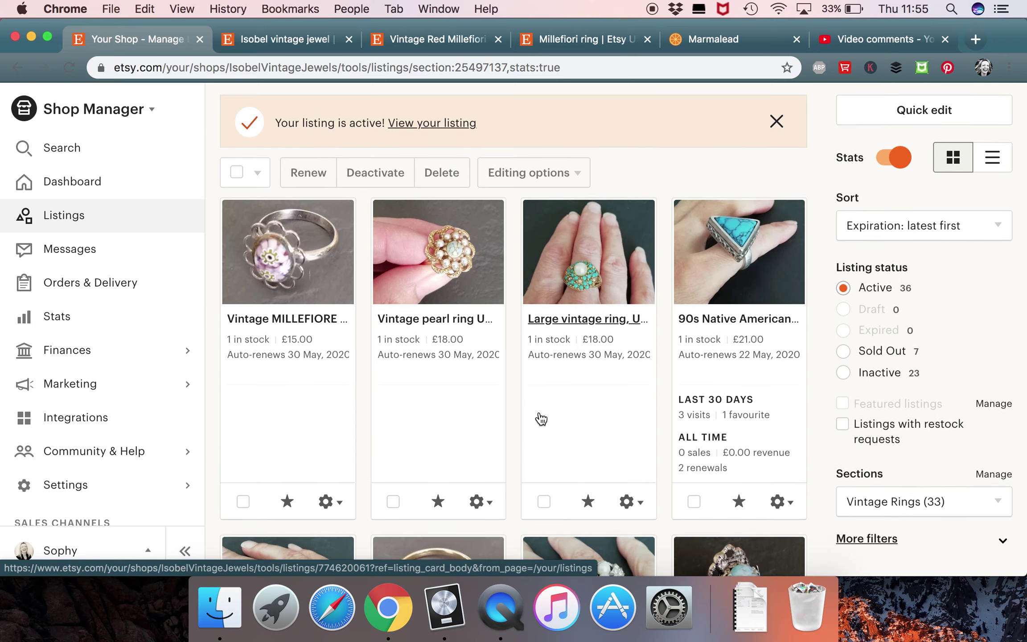
scroll(541, 419, "up", 2)
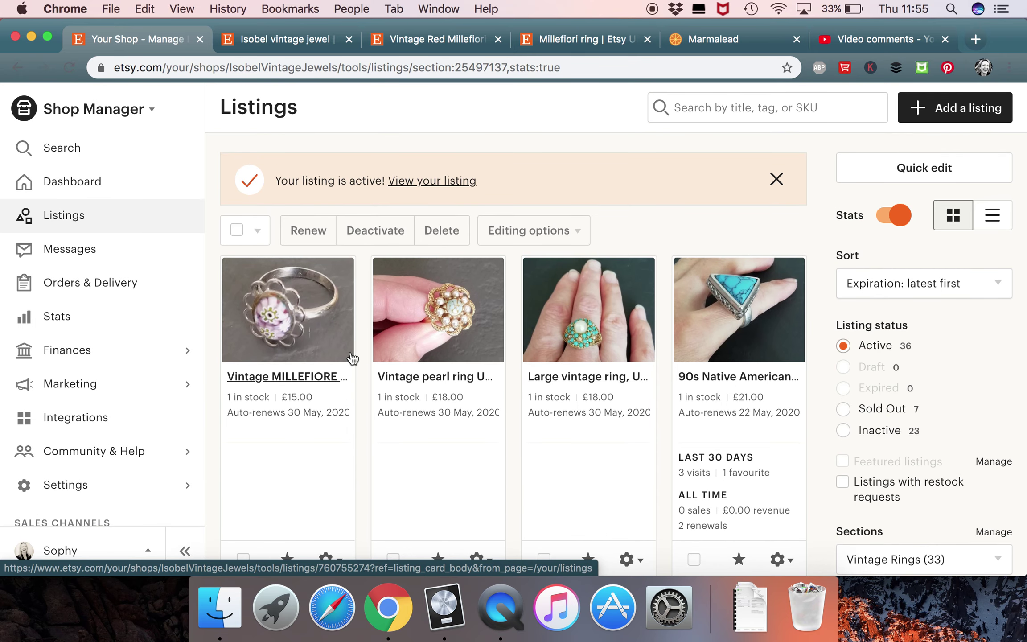
scroll(529, 403, "down", 5)
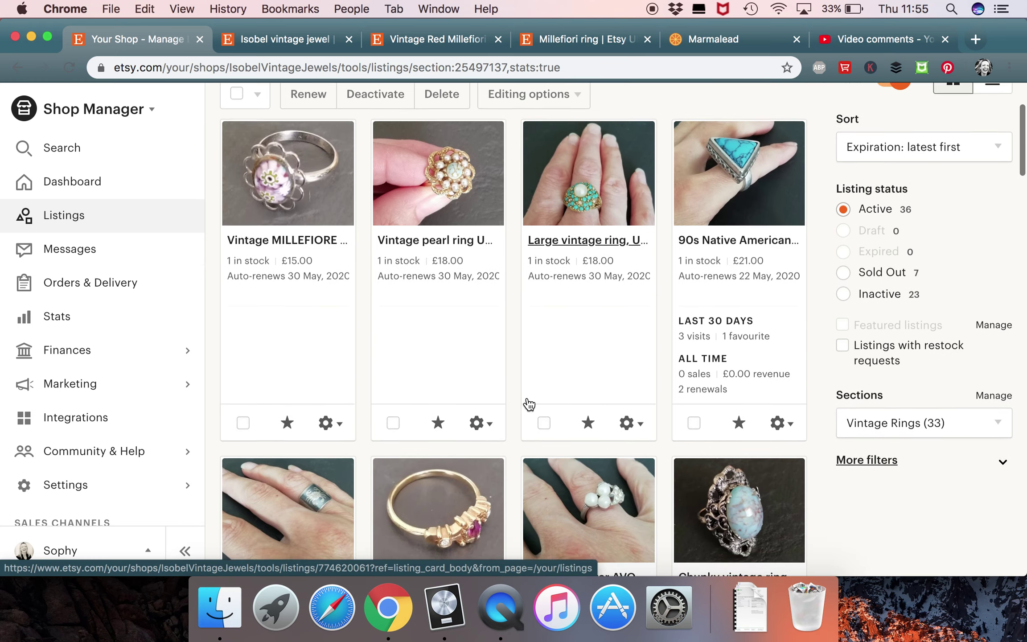
scroll(529, 404, "up", 5)
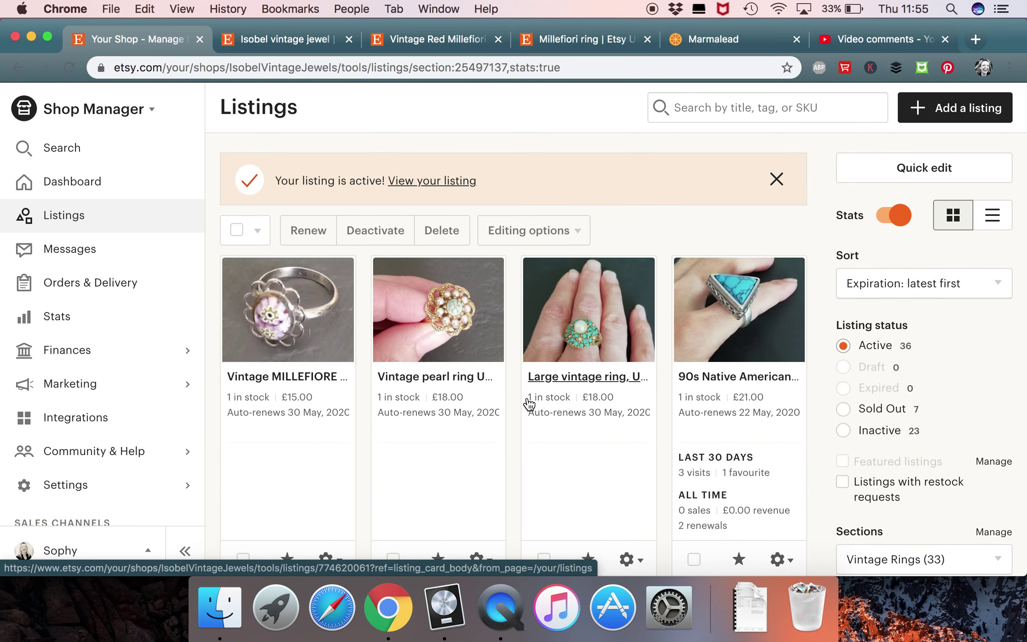
left_click(777, 180)
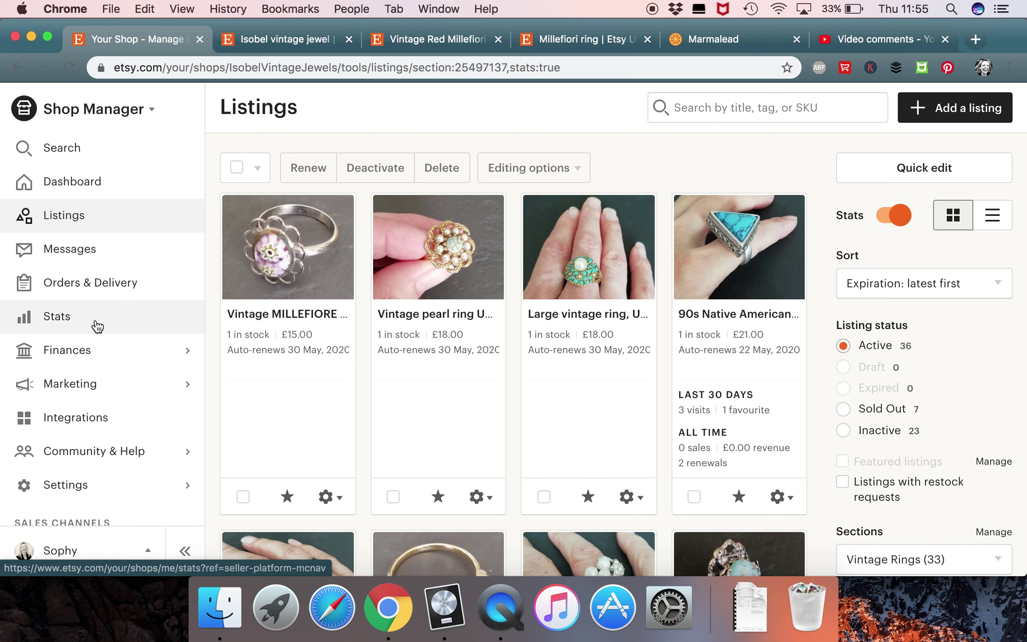
Step: View the shop's settings options and return to the overview of active listings
scroll(98, 327, "down", 5)
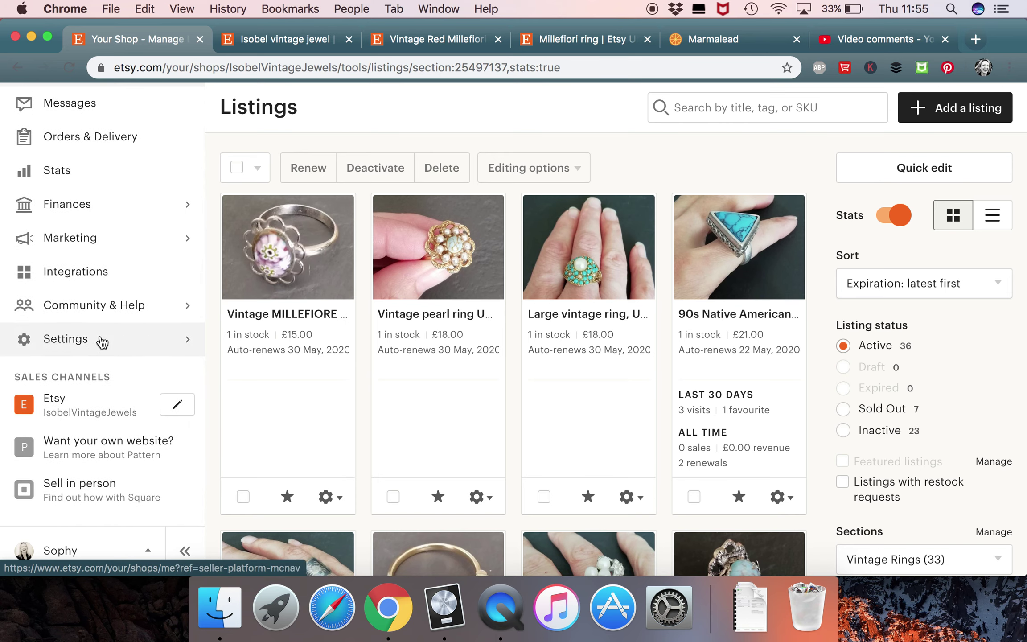
left_click(102, 342)
mouse_move(151, 343)
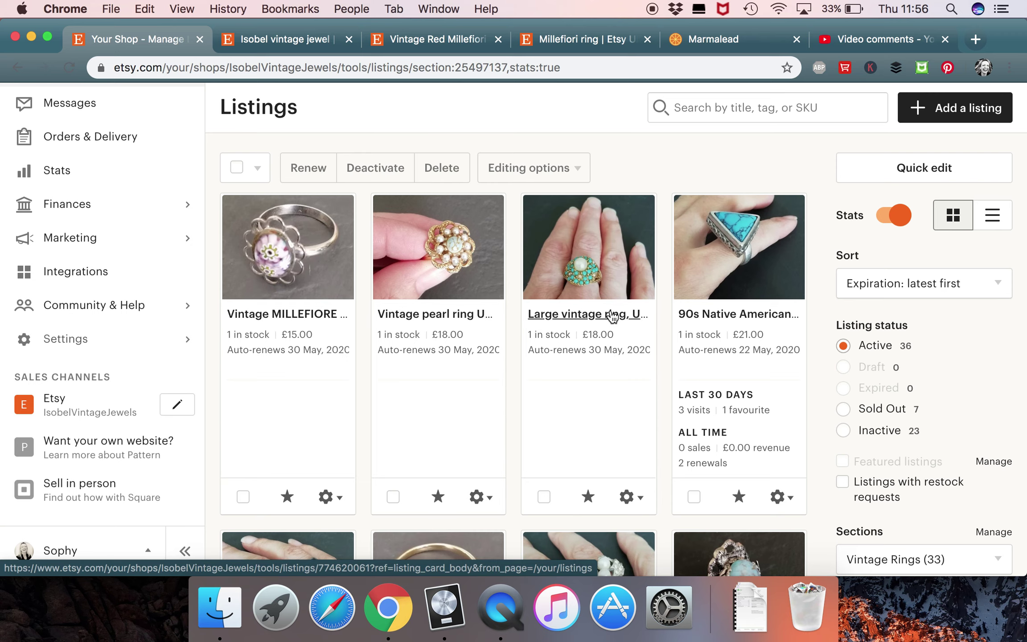
scroll(612, 317, "down", 3)
scroll(612, 317, "up", 3)
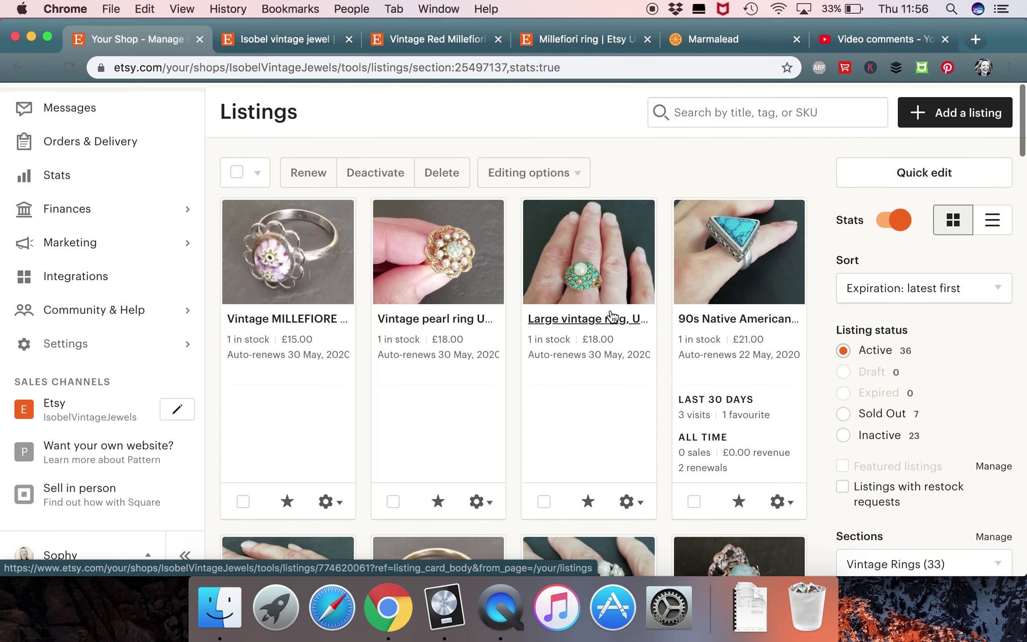